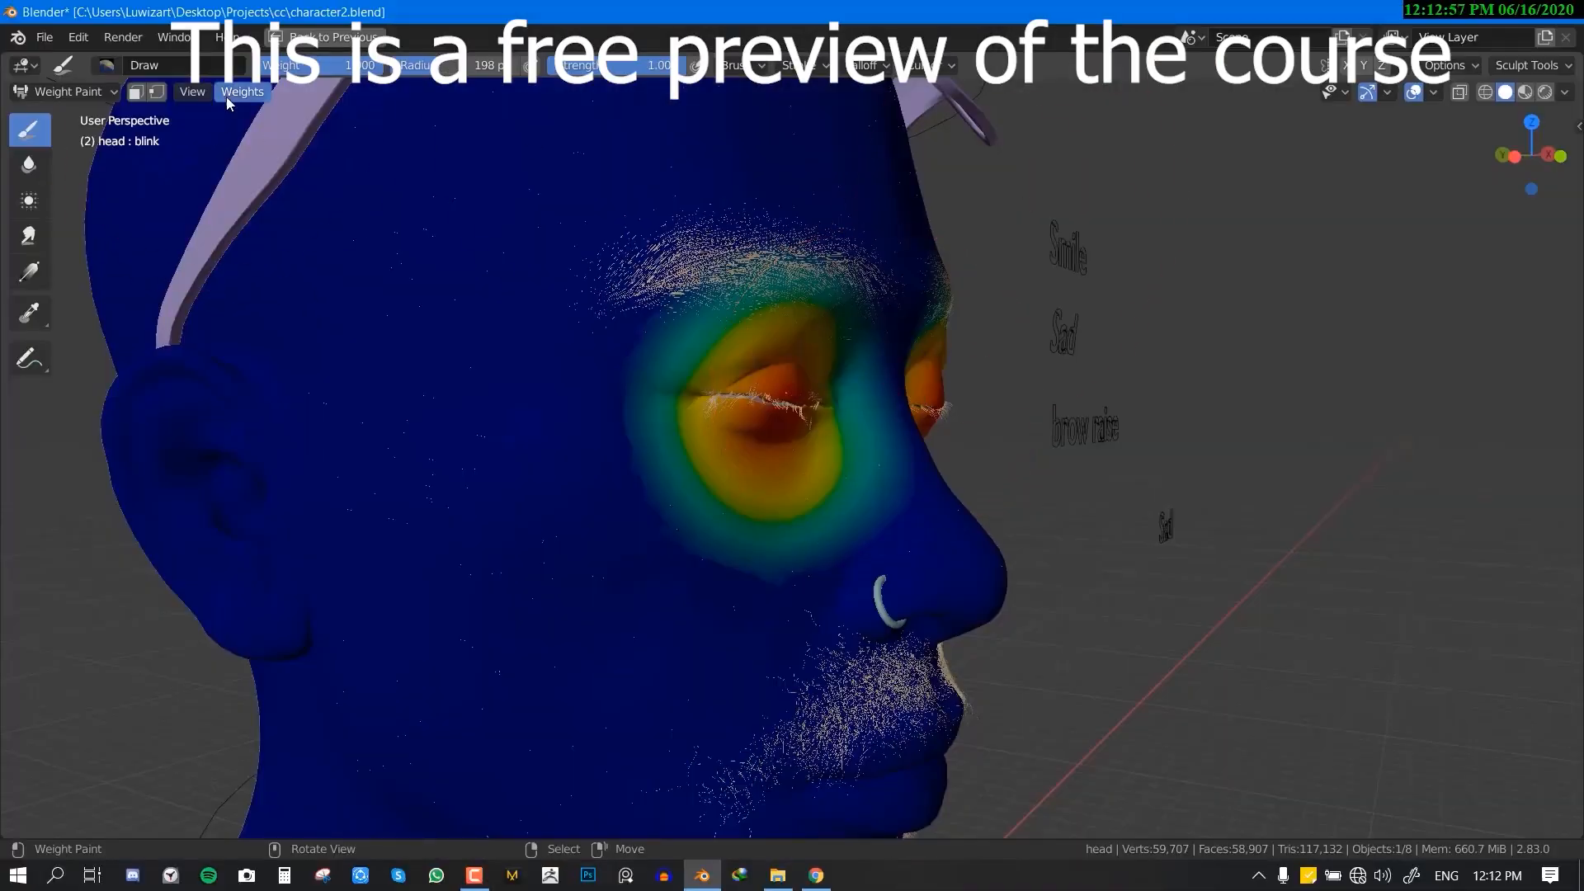
# - Smooth the weights painted around the eyes with 22 iterations on the active group
pyautogui.click(242, 91)
pyautogui.click(307, 325)
pyautogui.click(78, 38)
pyautogui.click(149, 193)
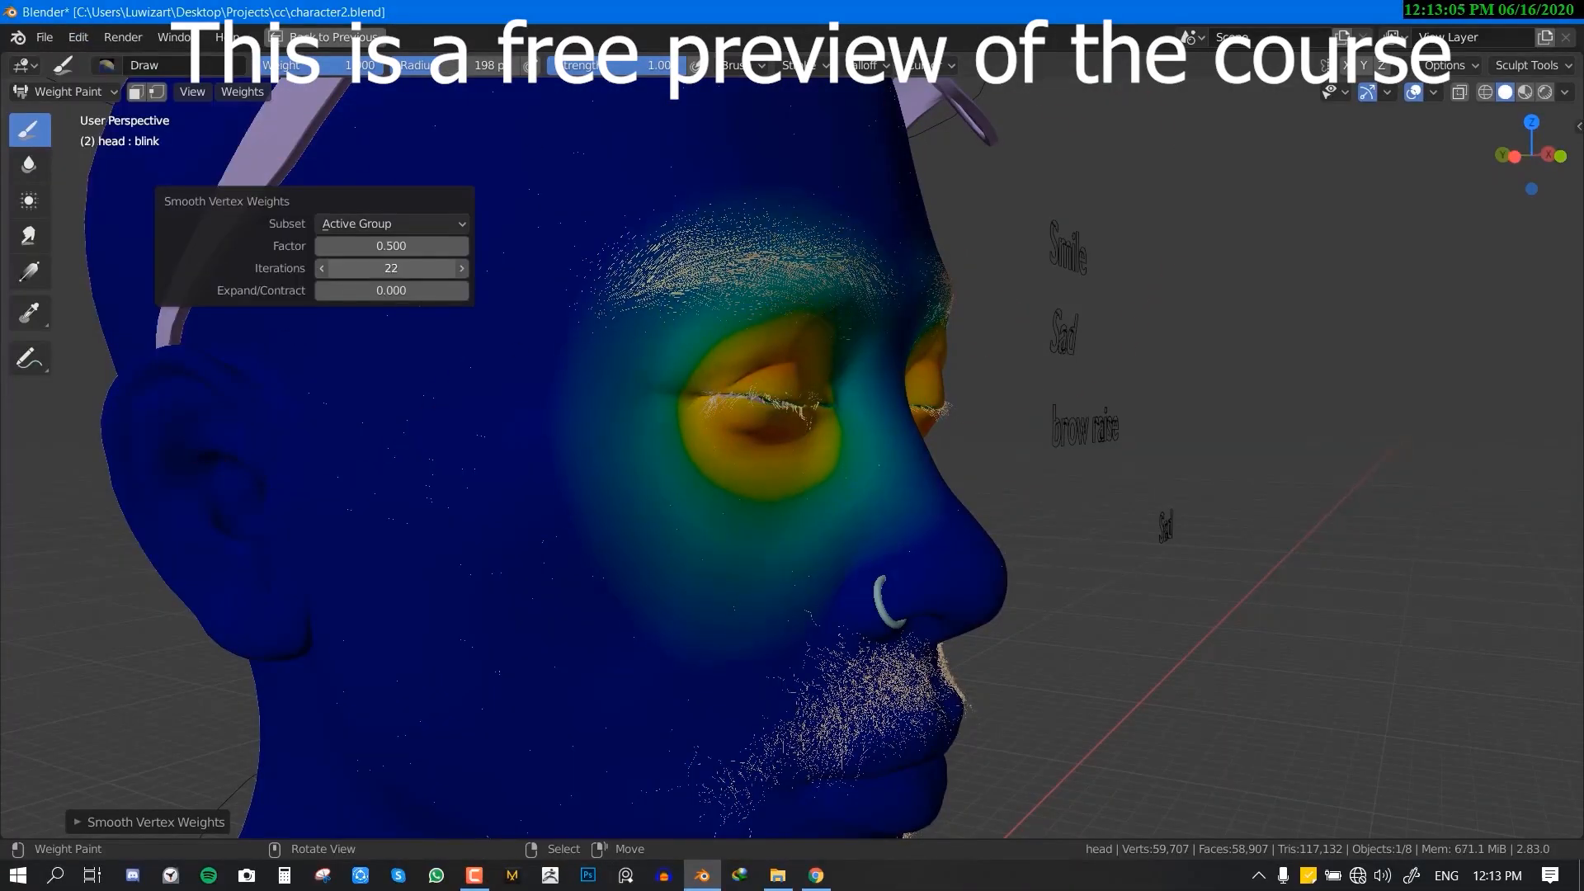
# - Apply Levels to the eye-area vertex group weights and adjust the operation's settings
pyautogui.moveTo(971, 495); pyautogui.dragTo(234, 100, button='middle')
pyautogui.click(242, 92)
pyautogui.click(287, 310)
pyautogui.click(78, 37)
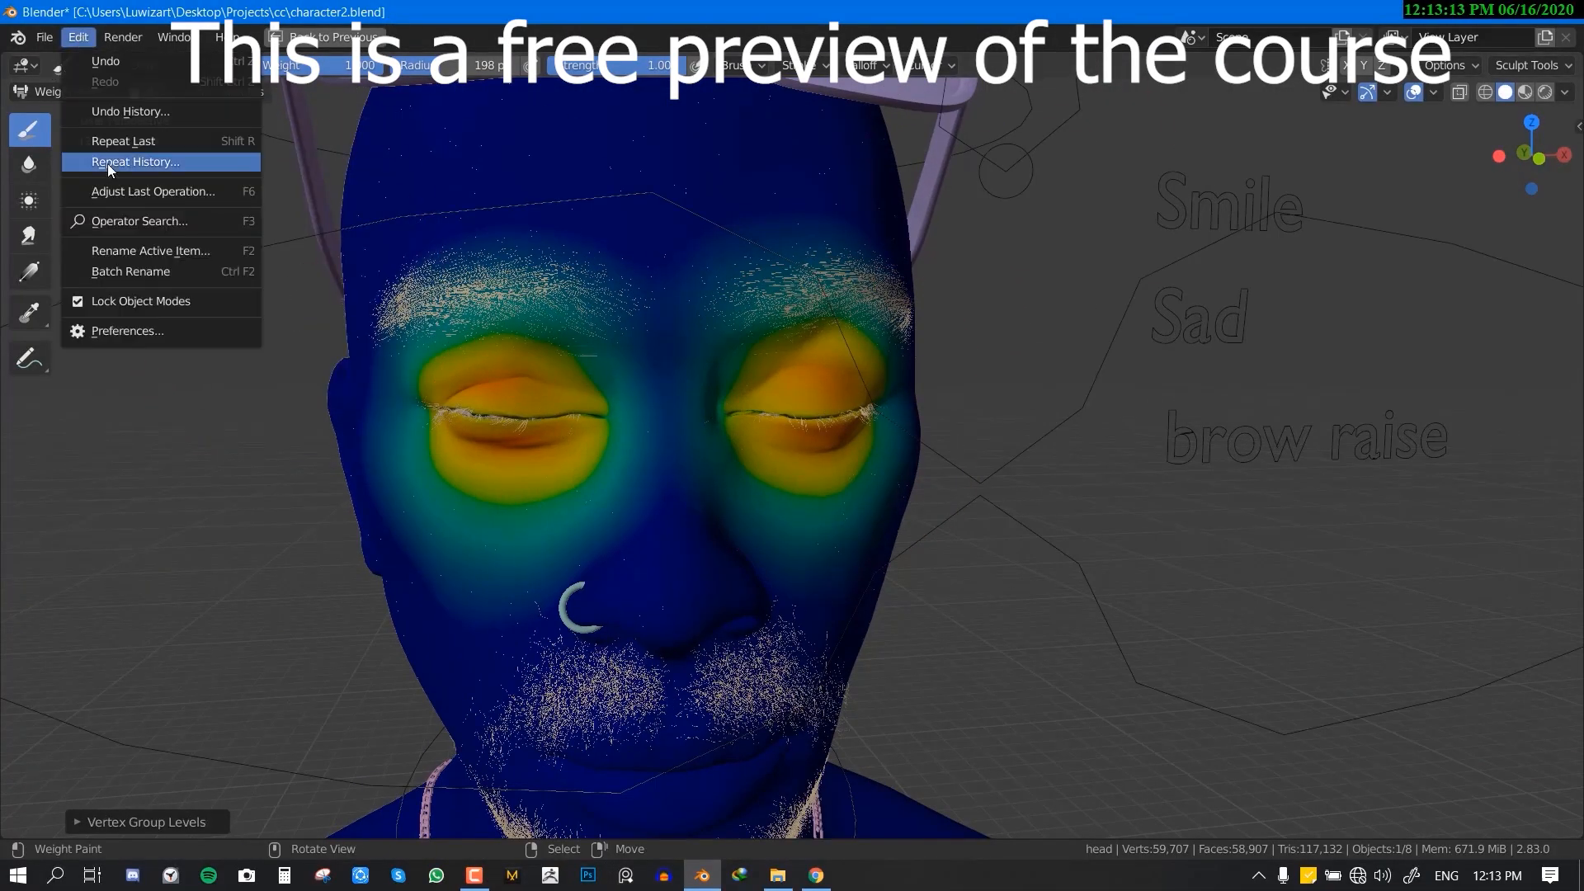
pyautogui.click(124, 193)
pyautogui.moveTo(339, 262); pyautogui.dragTo(388, 263)
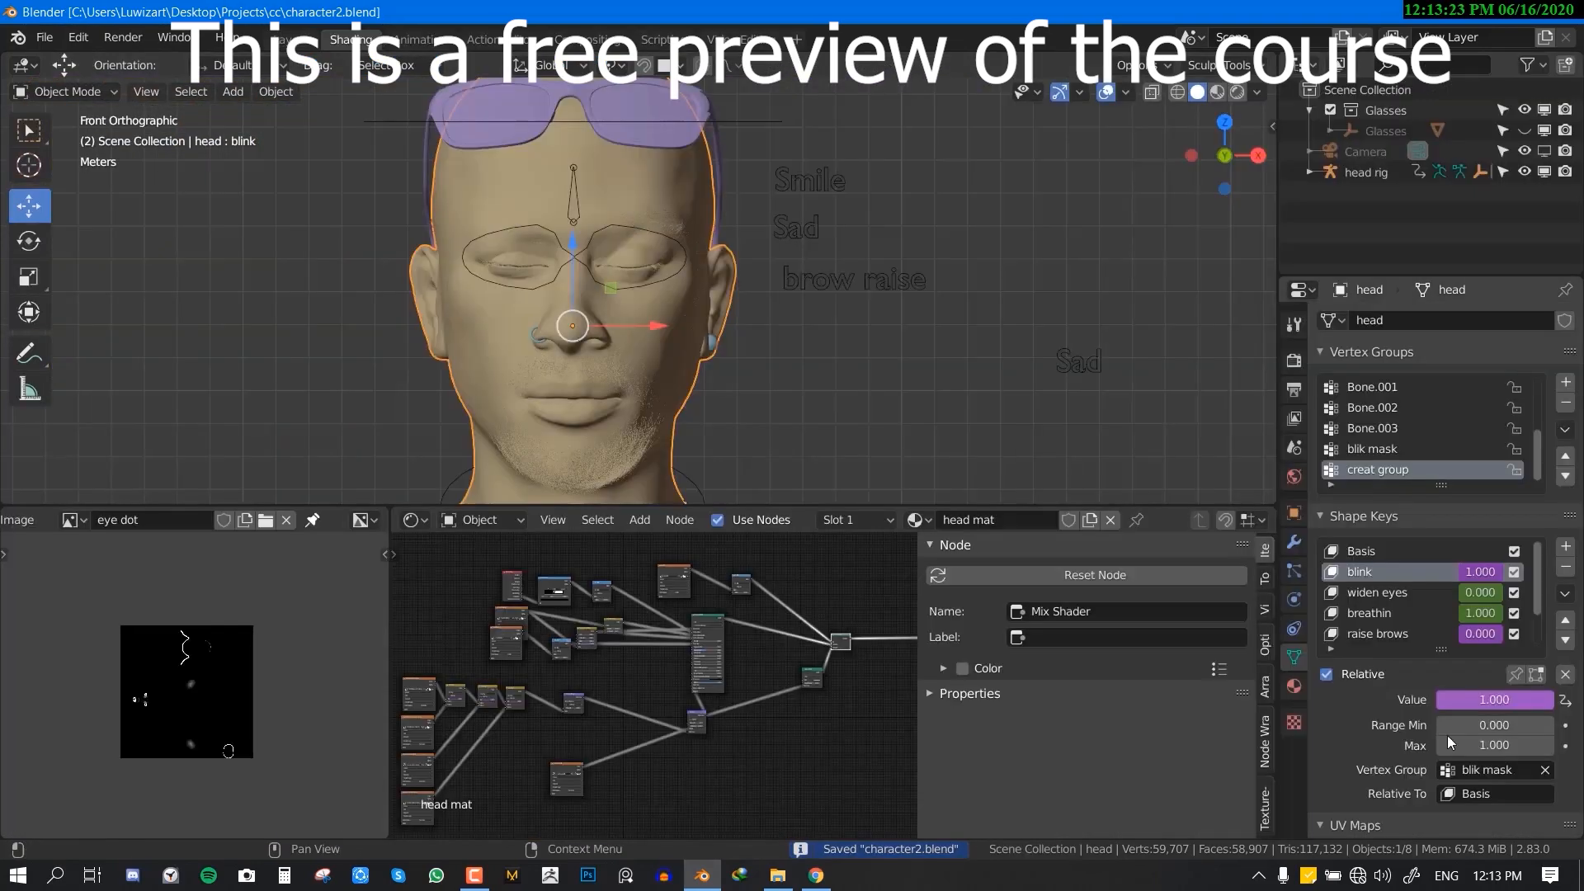
# - Add a vertex color layer named "blink" to the head and enter Vertex Paint mode
pyautogui.hotkey('ctrl', 'Tab')
pyautogui.click(1565, 628)
pyautogui.doubleClick(1460, 653)
pyautogui.write('blink')
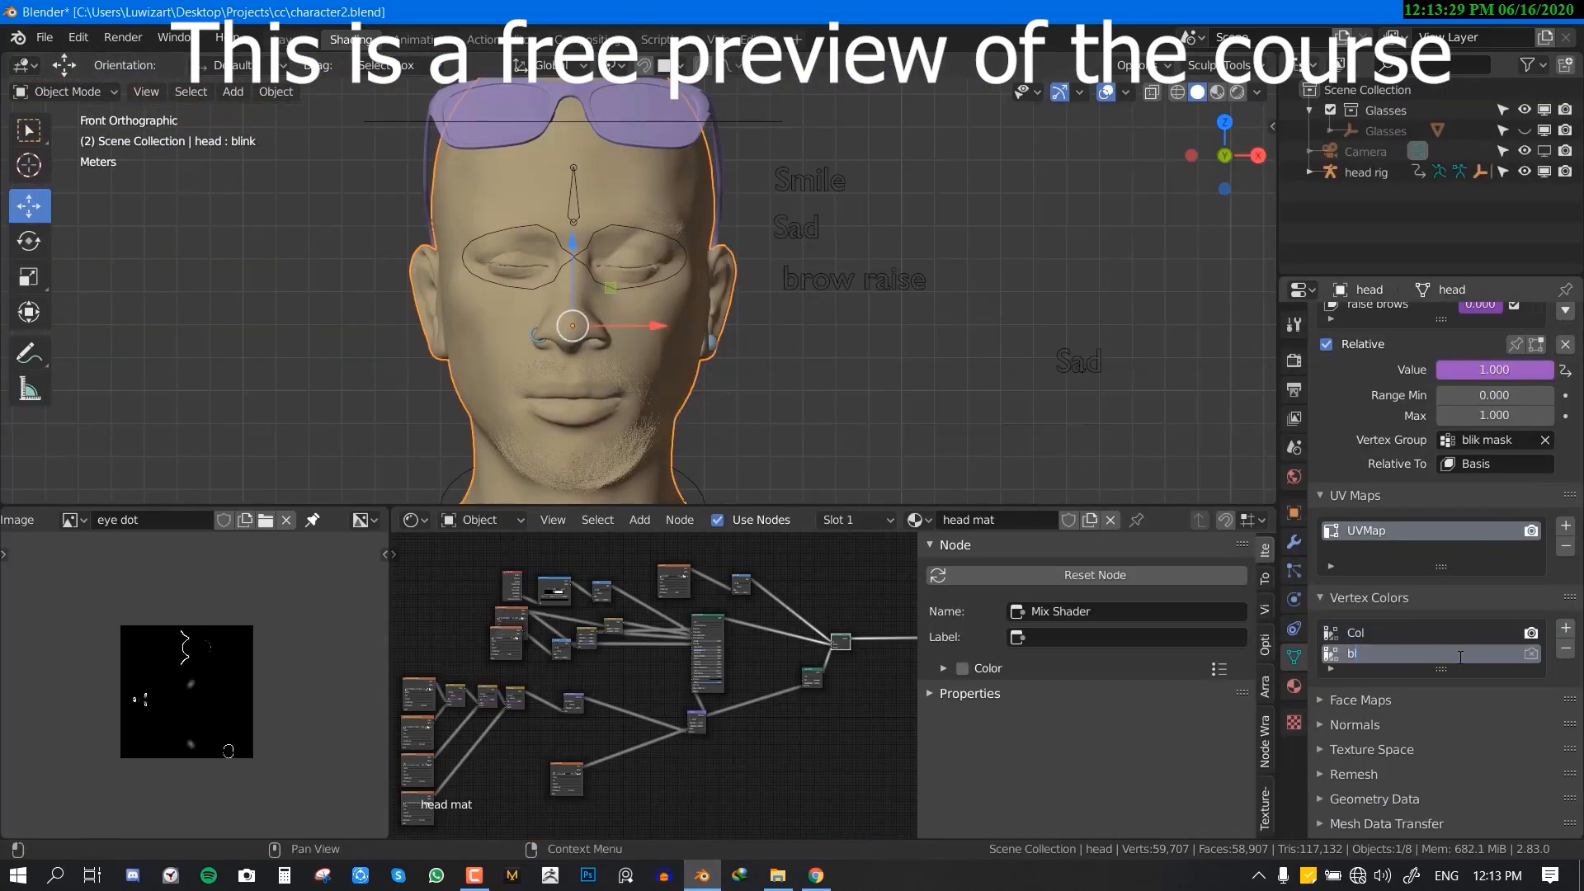
pyautogui.hotkey('ctrl', 'Tab')
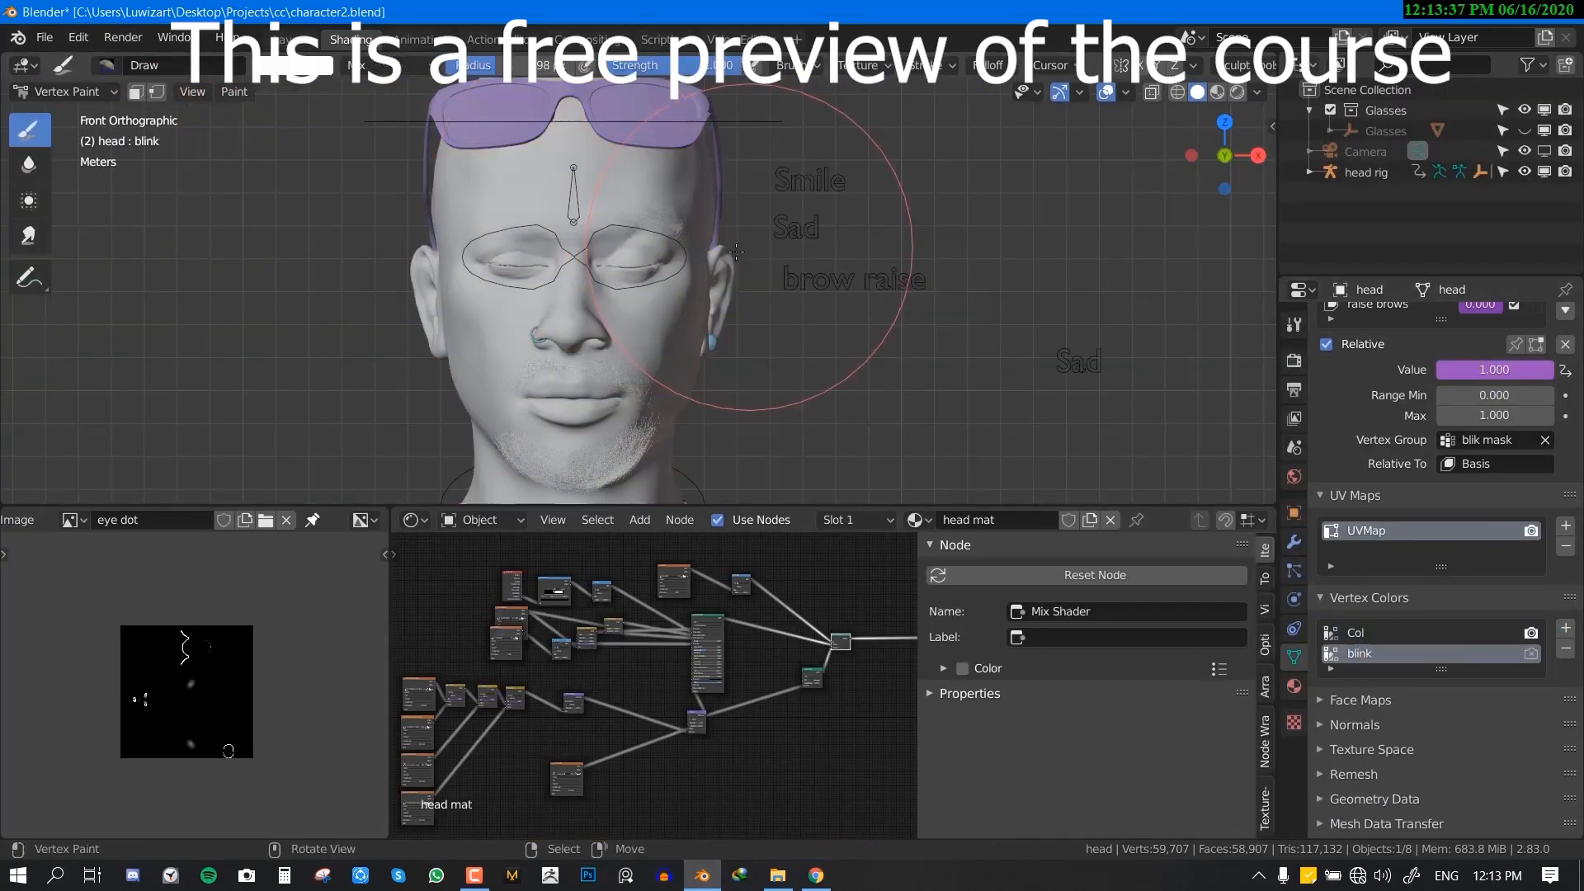
pyautogui.click(234, 91)
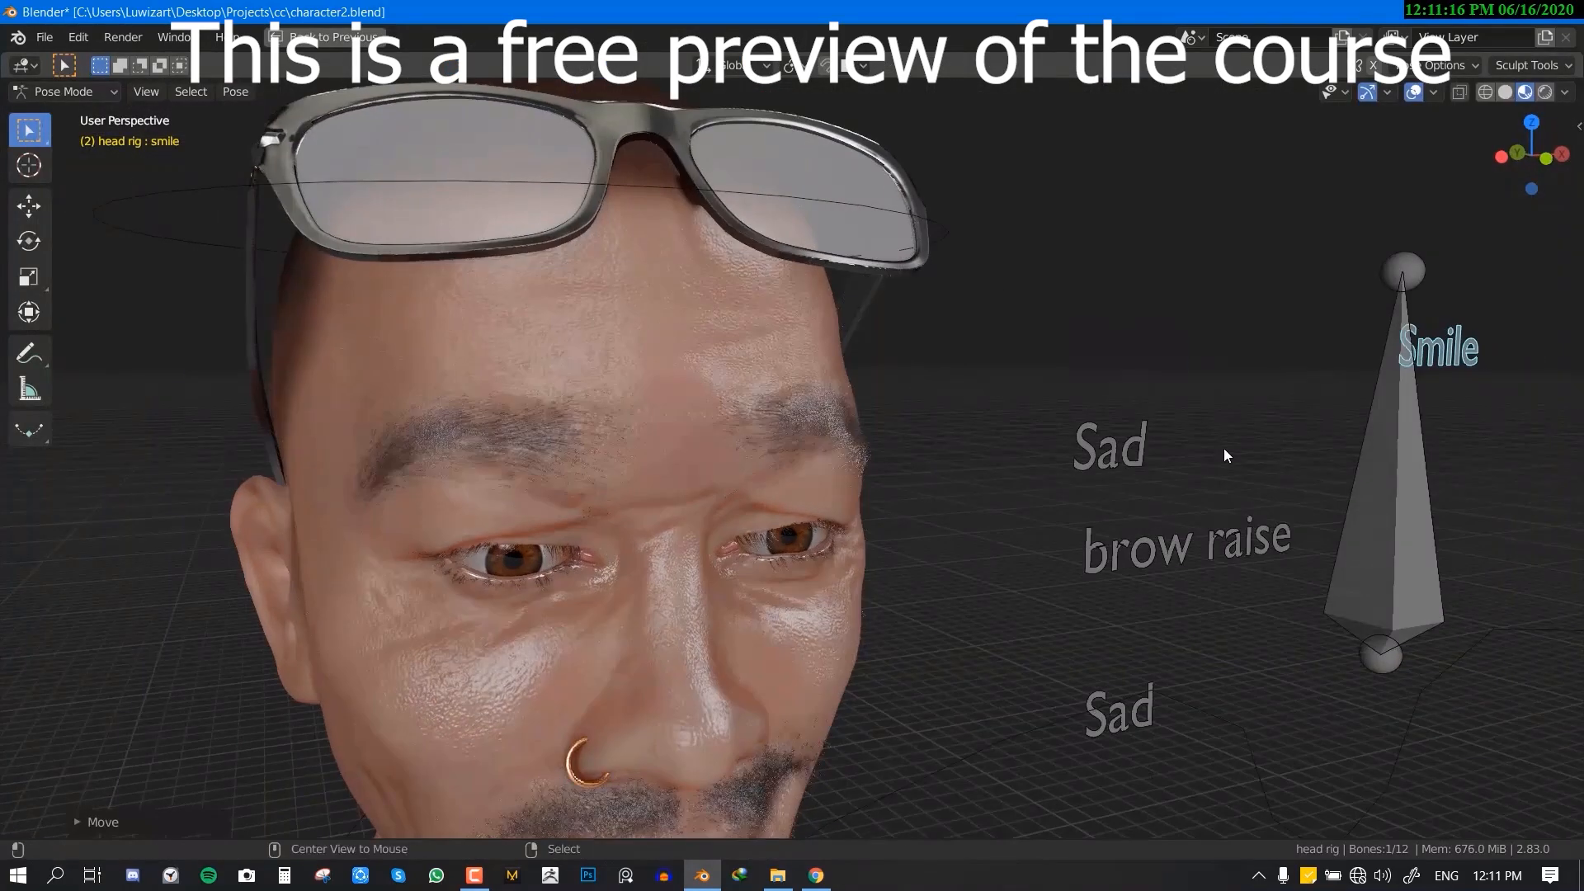
# - Move the Smile control bone and the lower Sad control bone to test the facial rig
pyautogui.press('g')
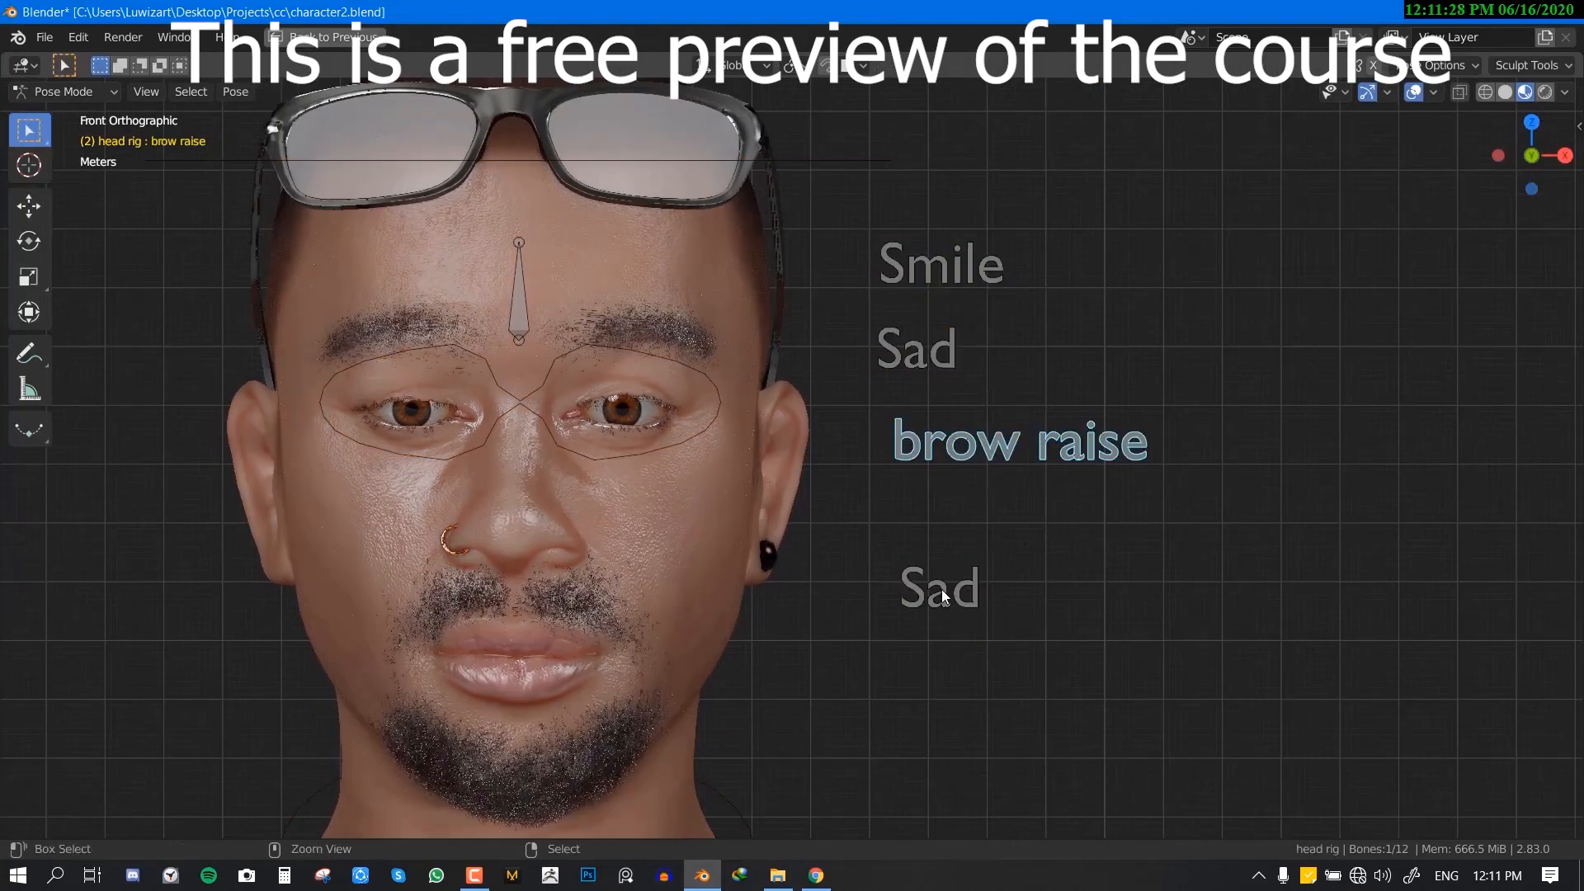
pyautogui.click(942, 589)
pyautogui.press('g')
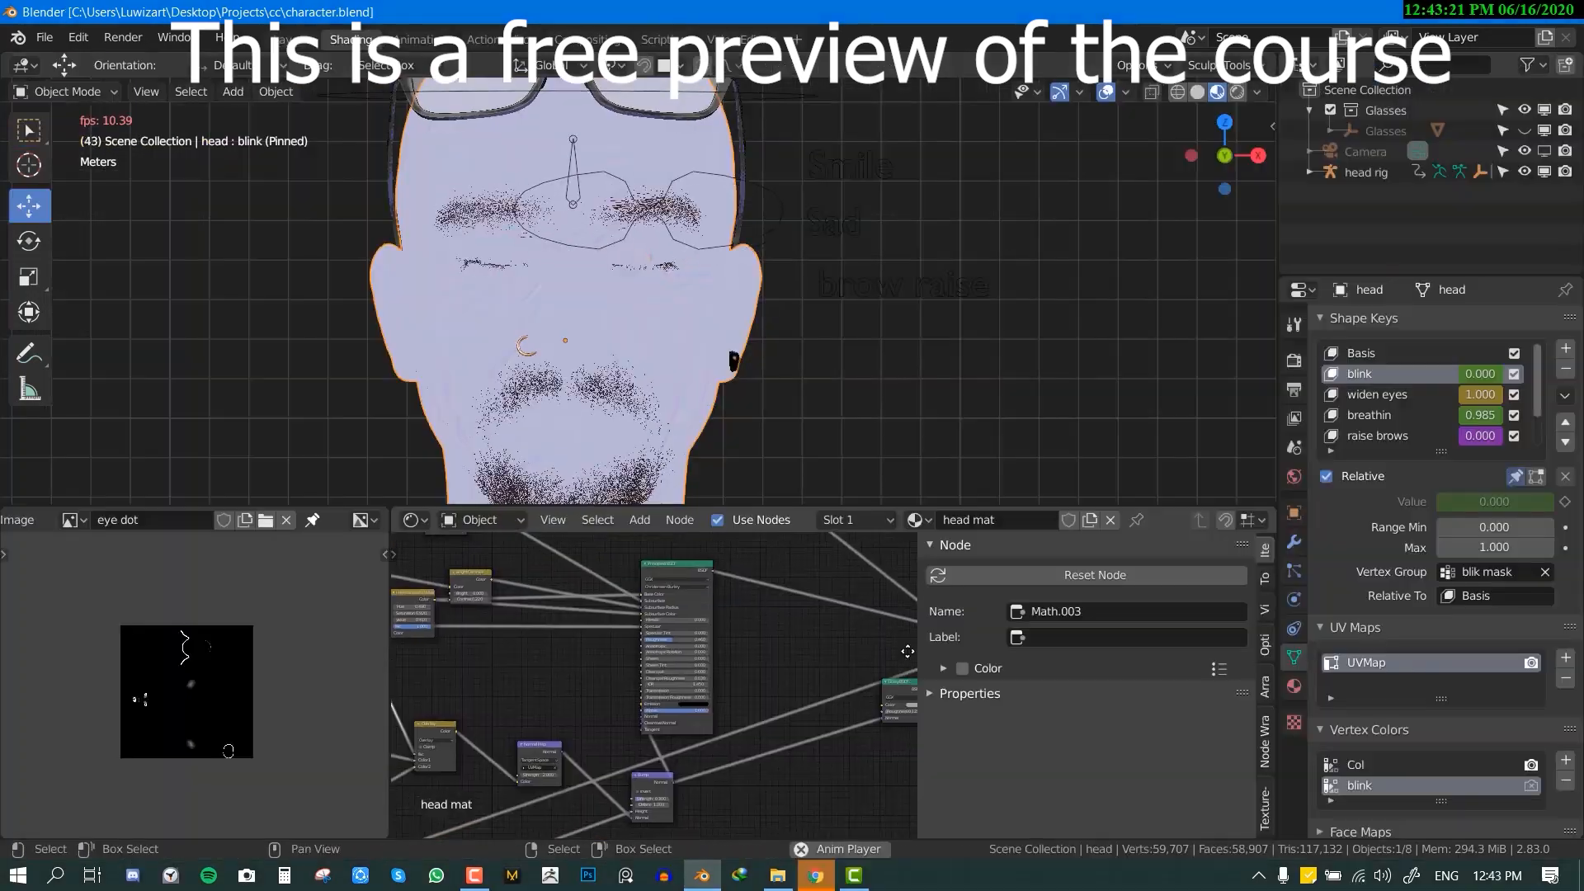
# - Preview the Mix Shader of head mat on the head and enlarge the 3D viewport
pyautogui.moveTo(908, 650)
pyautogui.mouseDown(button='middle')
pyautogui.moveTo(700, 629)
pyautogui.moveTo(635, 670)
pyautogui.mouseUp(button='middle')
pyautogui.keyDown('ctrl'); pyautogui.keyDown('shift'); pyautogui.click(709, 650); pyautogui.keyUp('shift'); pyautogui.keyUp('ctrl')
pyautogui.hotkey('ctrl', 'space')
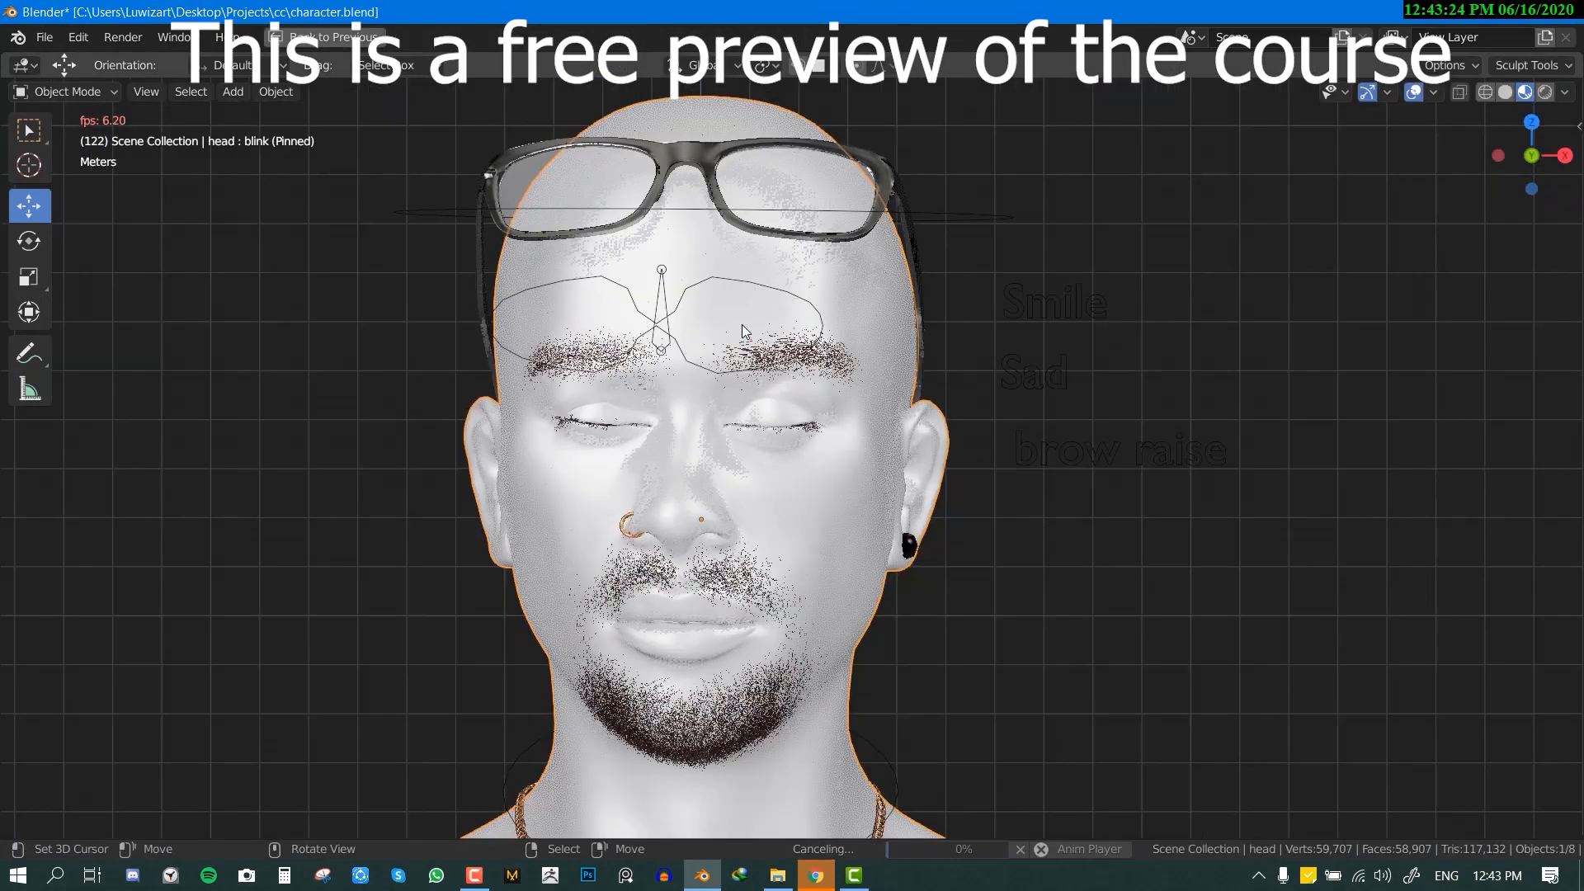
pyautogui.scroll(2, 808, 396)
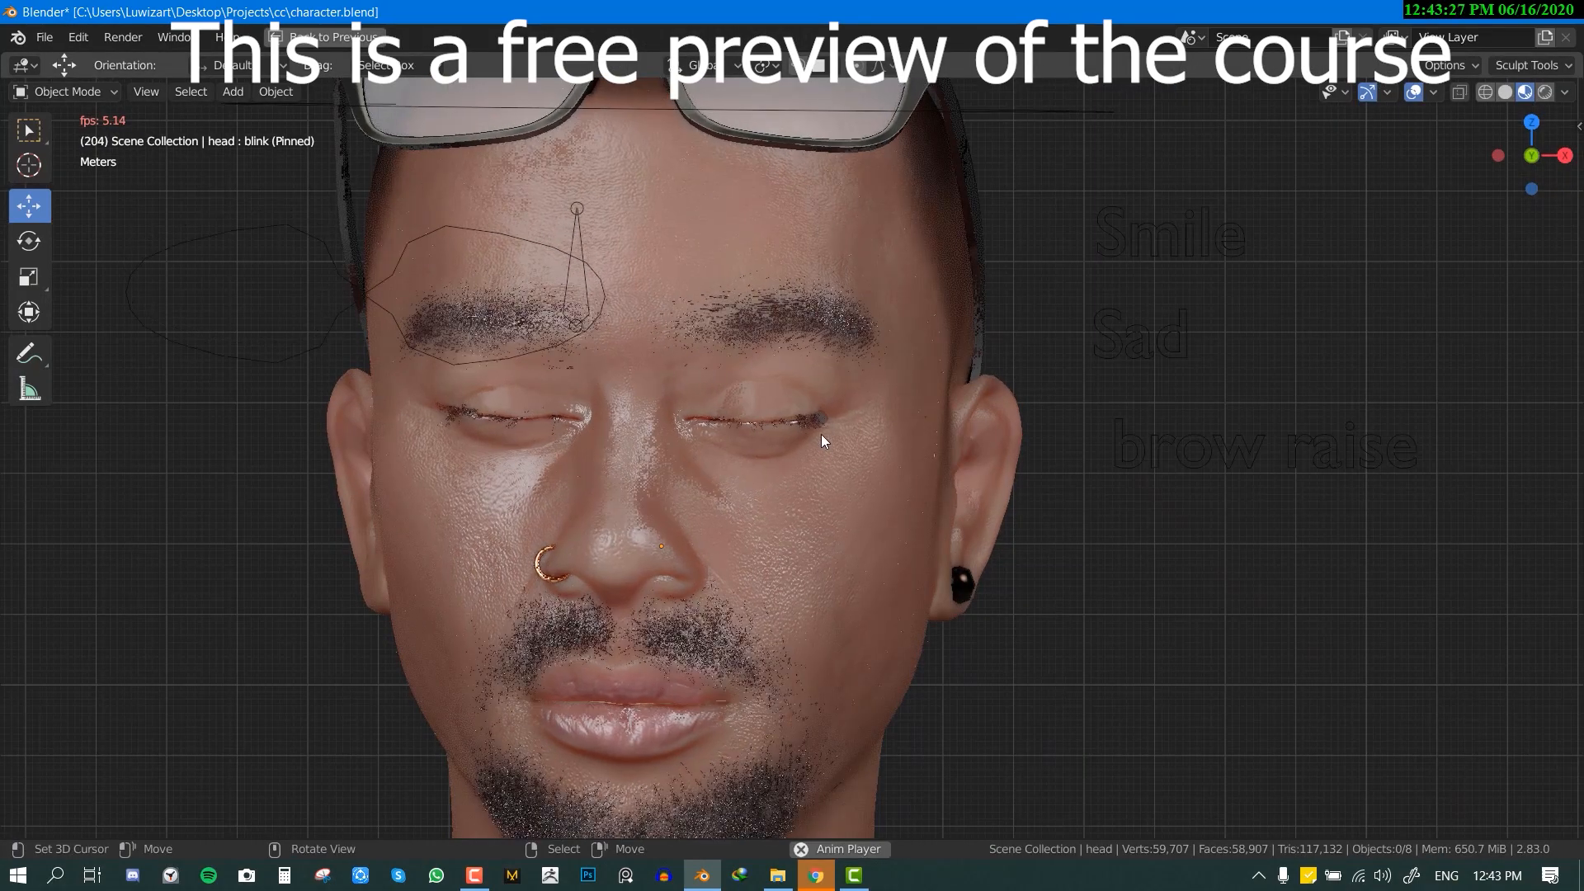
# - Select the head and turn off the solo display of its blink shape key
pyautogui.click(840, 480)
pyautogui.hotkey('ctrl', 'space')
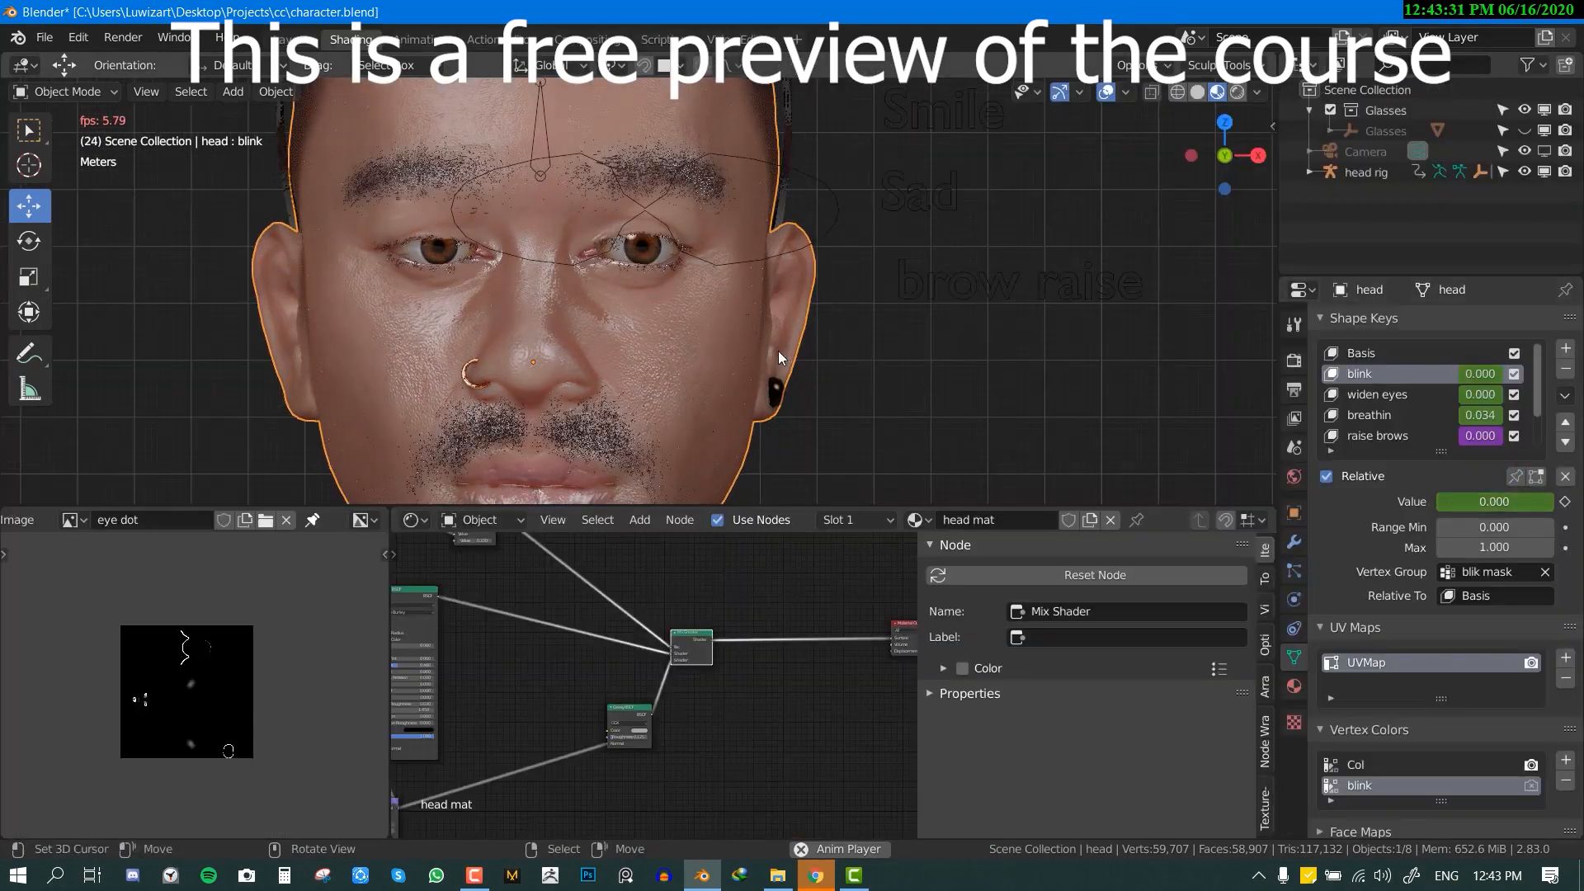
pyautogui.hotkey('ctrl', 'space')
pyautogui.scroll(-2, 792, 351)
# - Put the head rig in Pose Mode and move the brow raise control about 6 m along X
pyautogui.click(1148, 450)
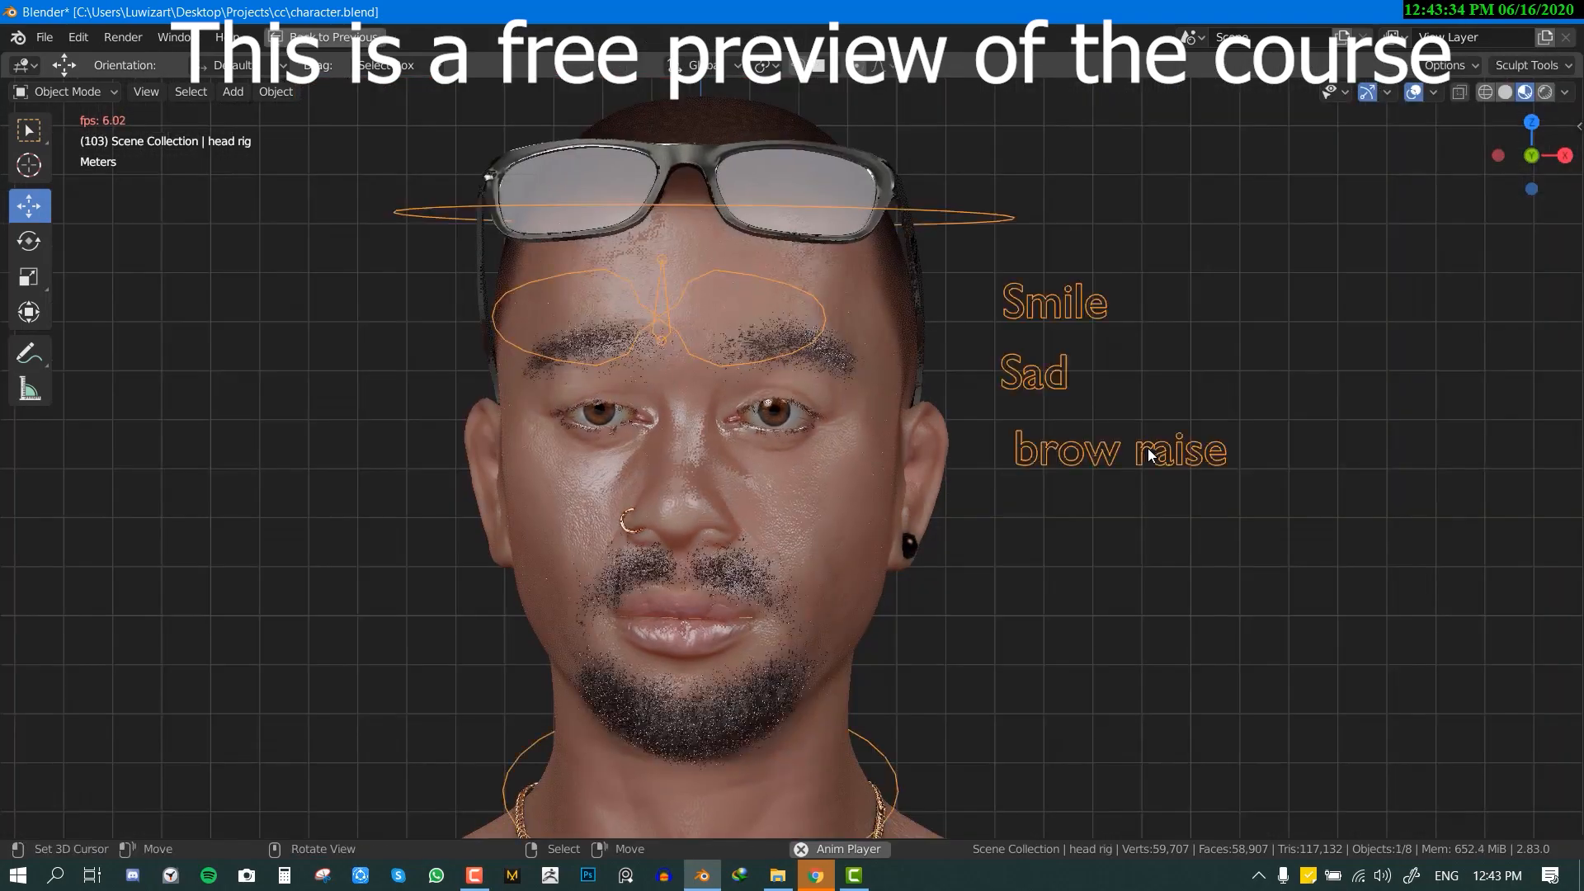
pyautogui.hotkey('ctrl', 'Tab')
pyautogui.click(1133, 453)
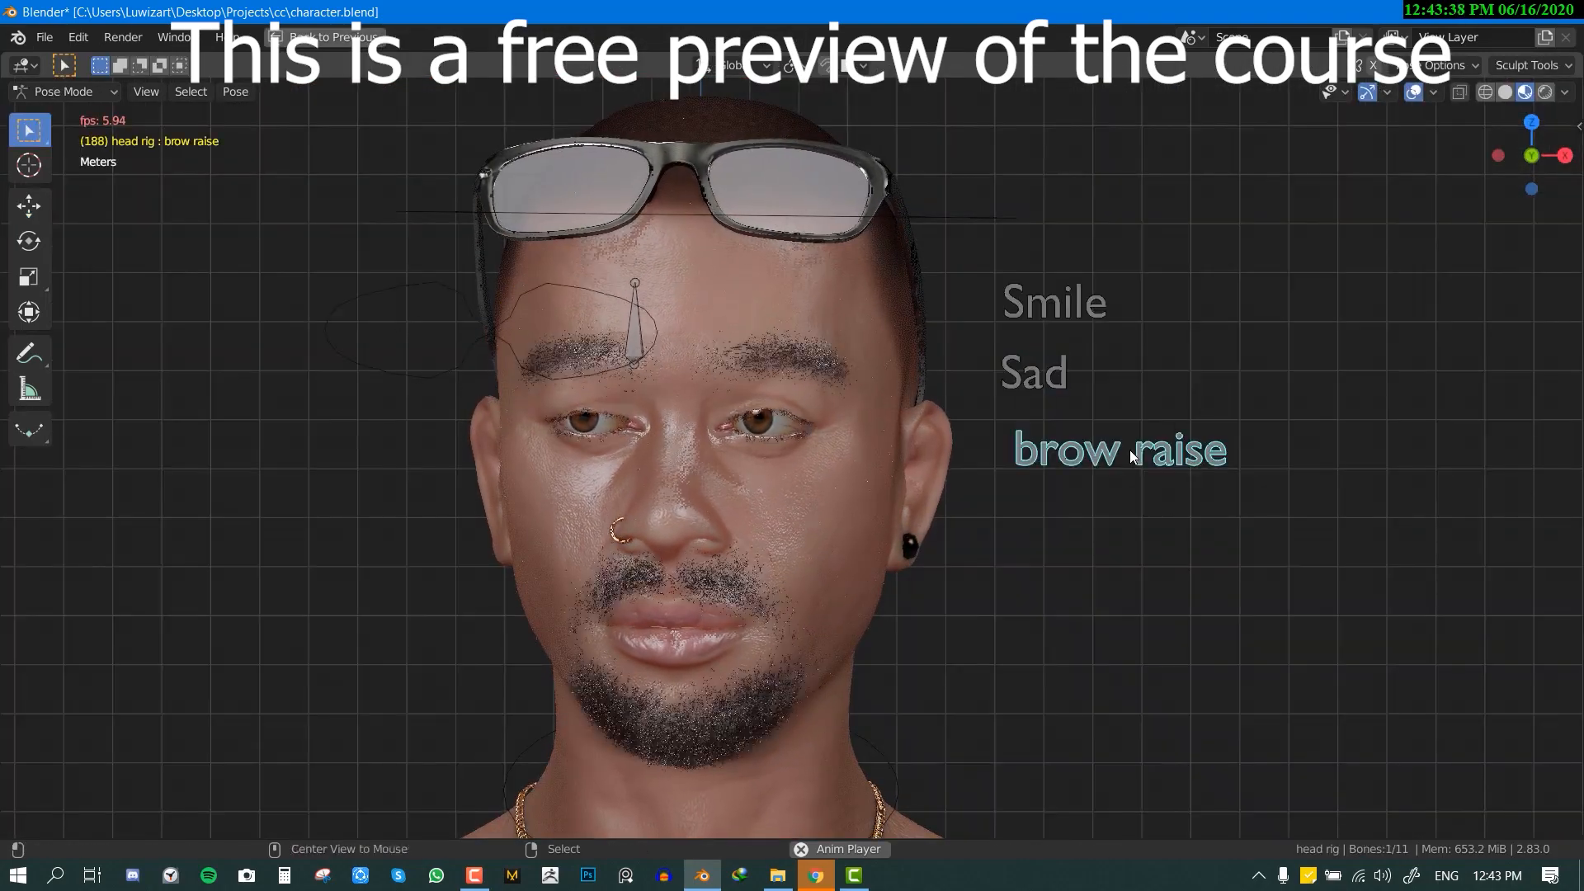
pyautogui.press('g')
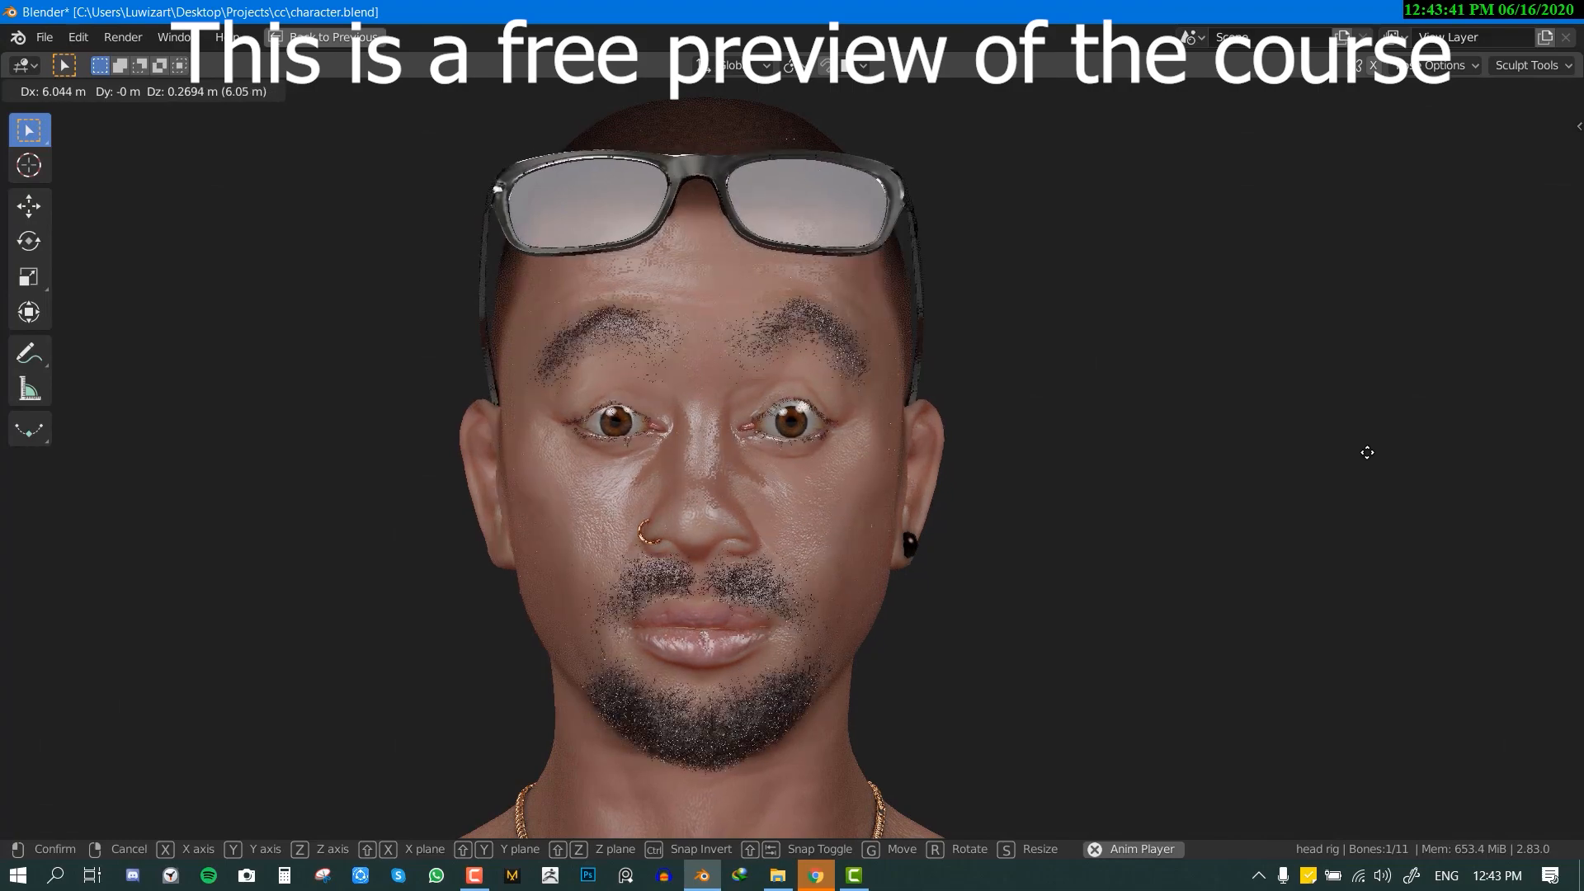
pyautogui.click(1366, 453)
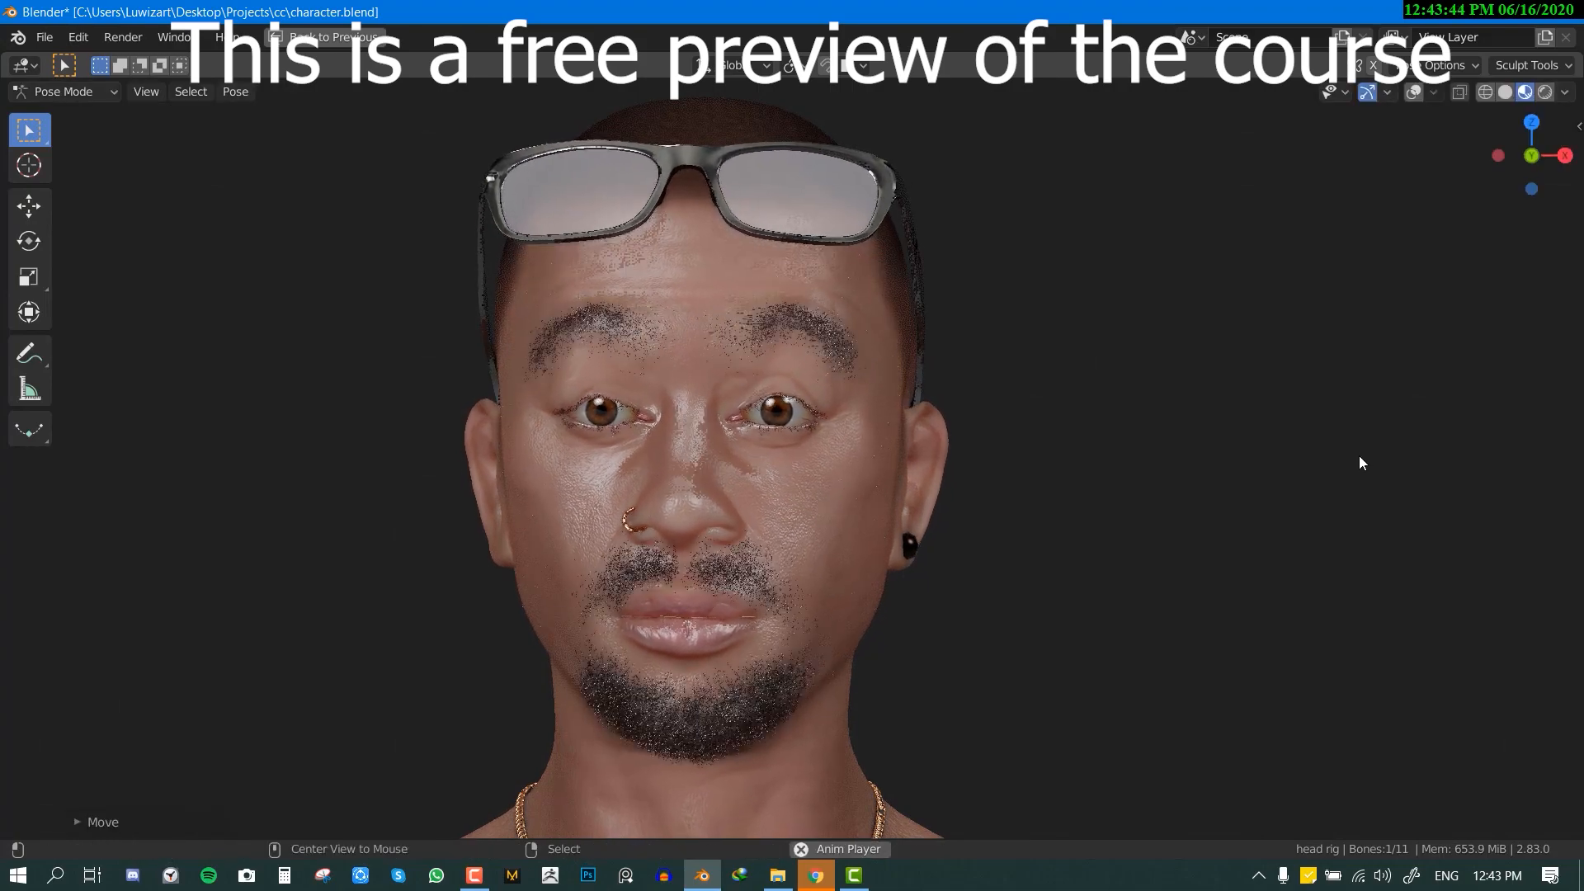
# - Return the brow raise control to rest and move the Smile control so that the face smiles
pyautogui.hotkey('alt', 'a')
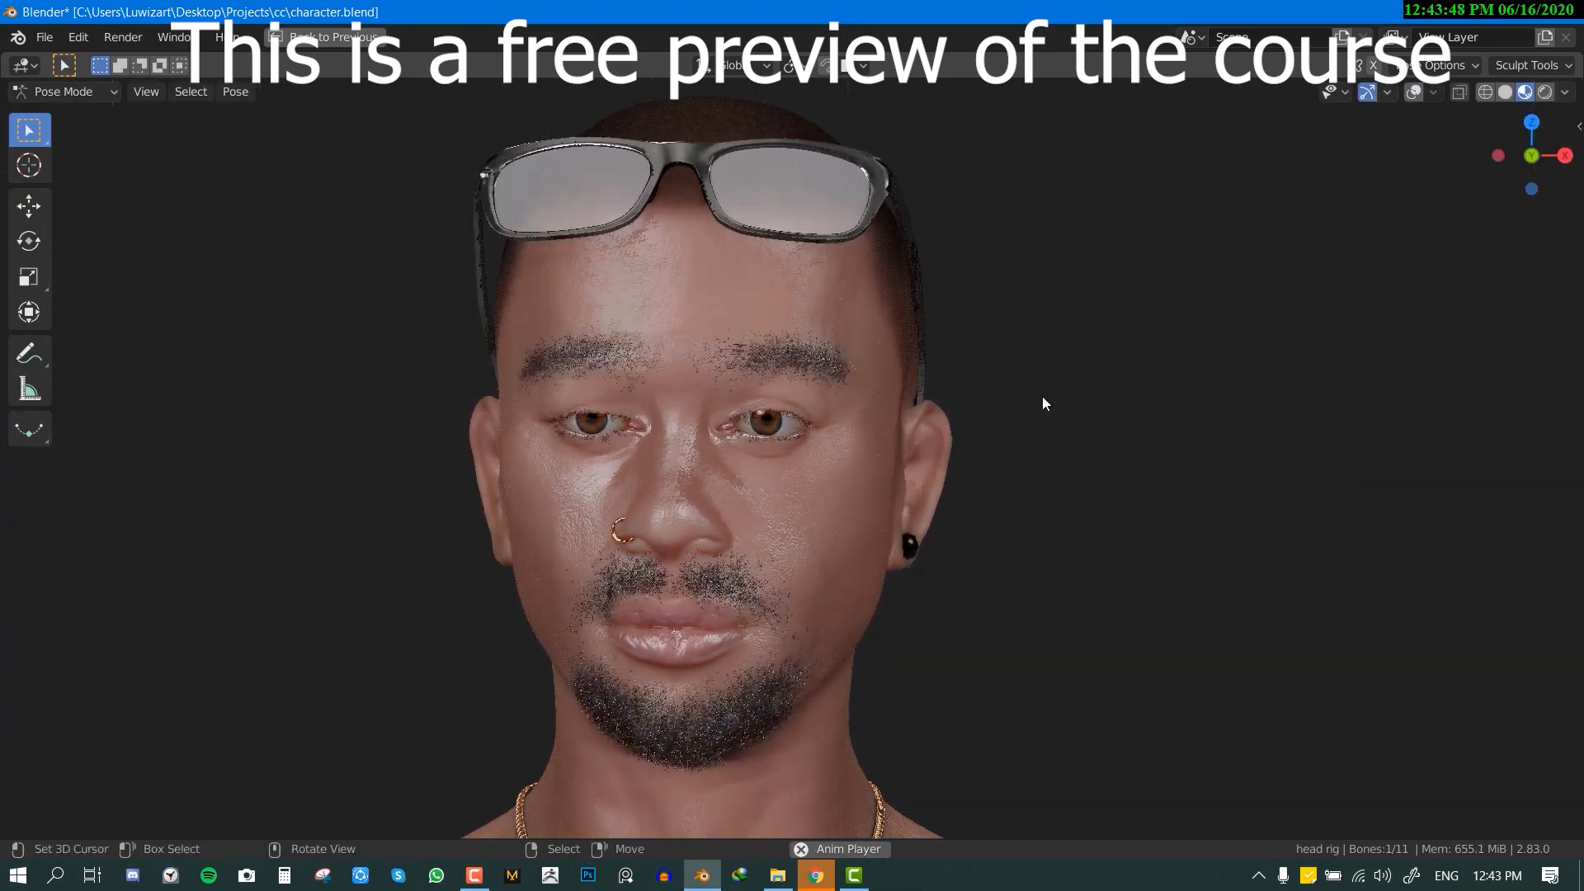
pyautogui.press('g')
pyautogui.click(1265, 396)
pyautogui.moveTo(1059, 544); pyautogui.dragTo(1107, 551, button='middle')
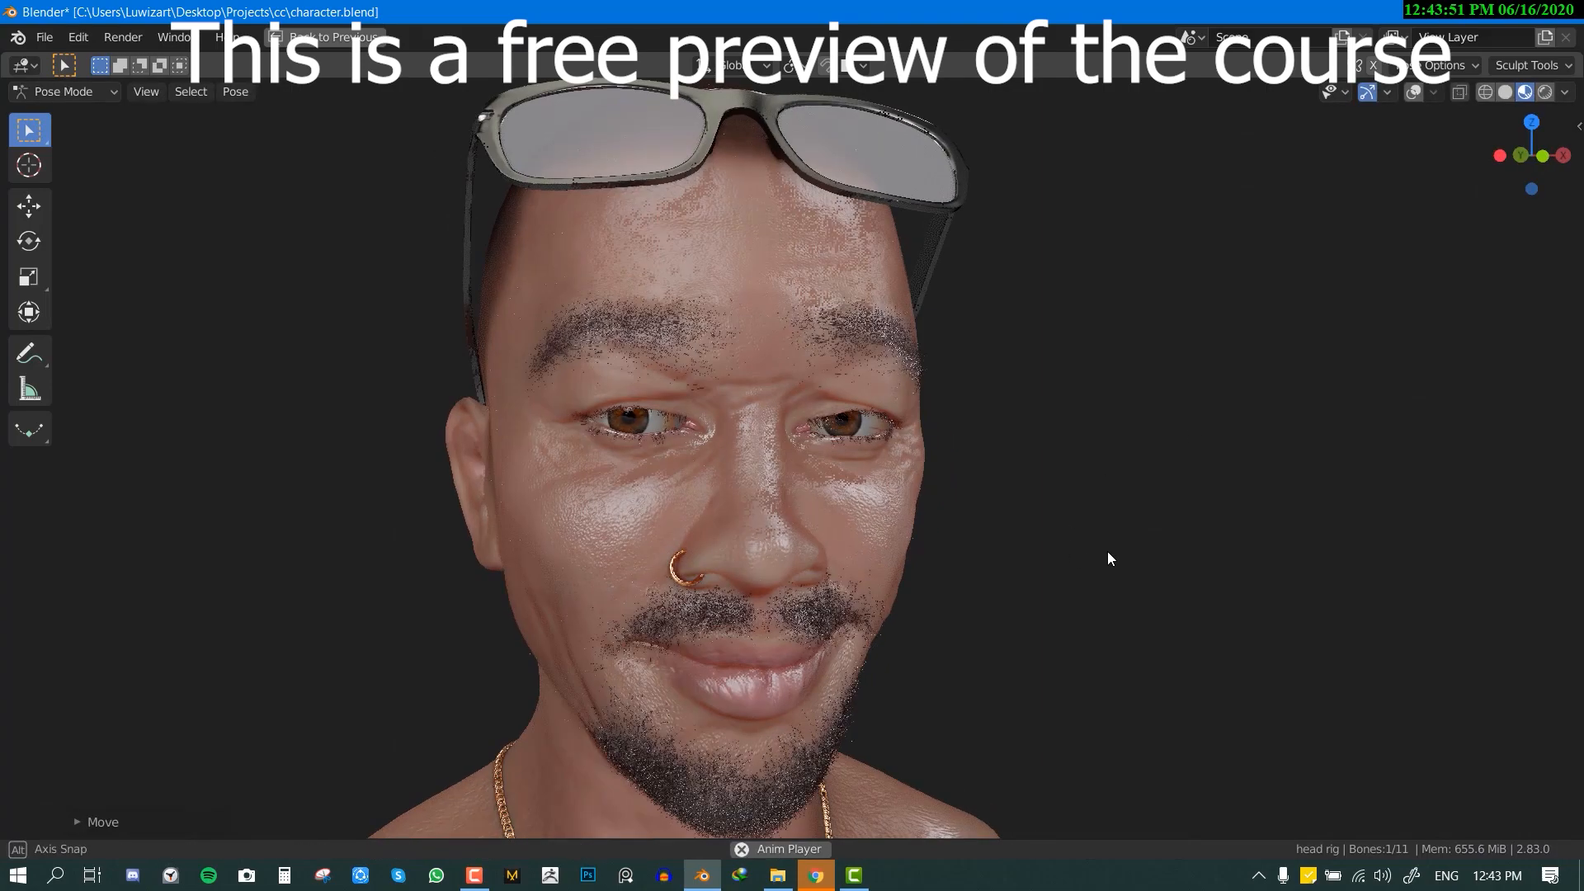
# - Readjust the Smile control while checking the wrinkles around the eyes and nose up close
pyautogui.scroll(5, 1107, 551)
pyautogui.press('g')
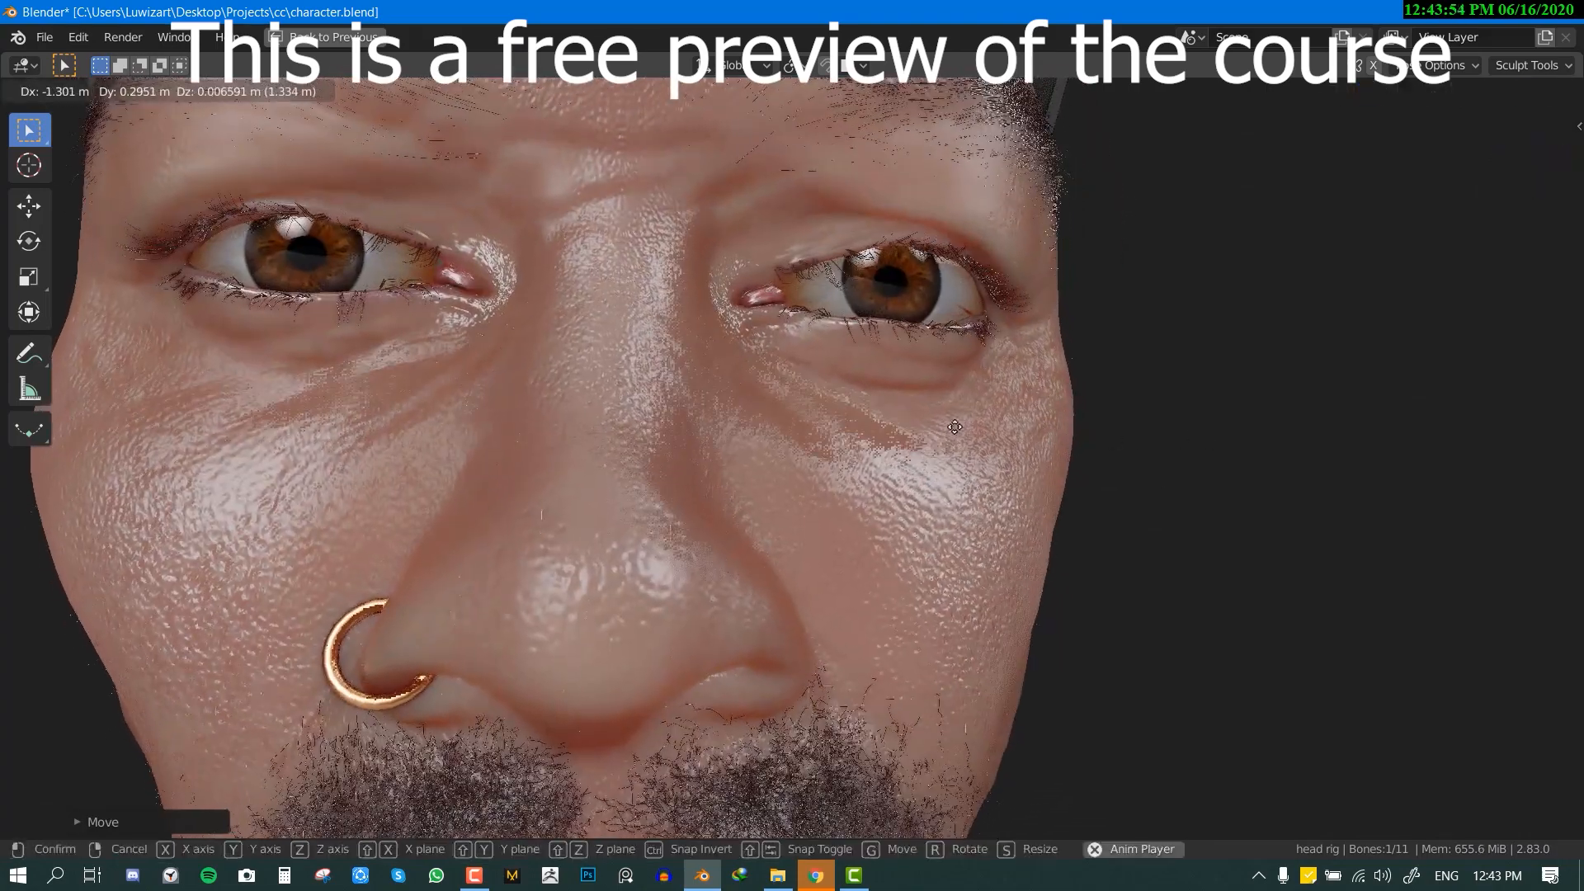
pyautogui.click(1270, 466)
pyautogui.scroll(-5, 1222, 503)
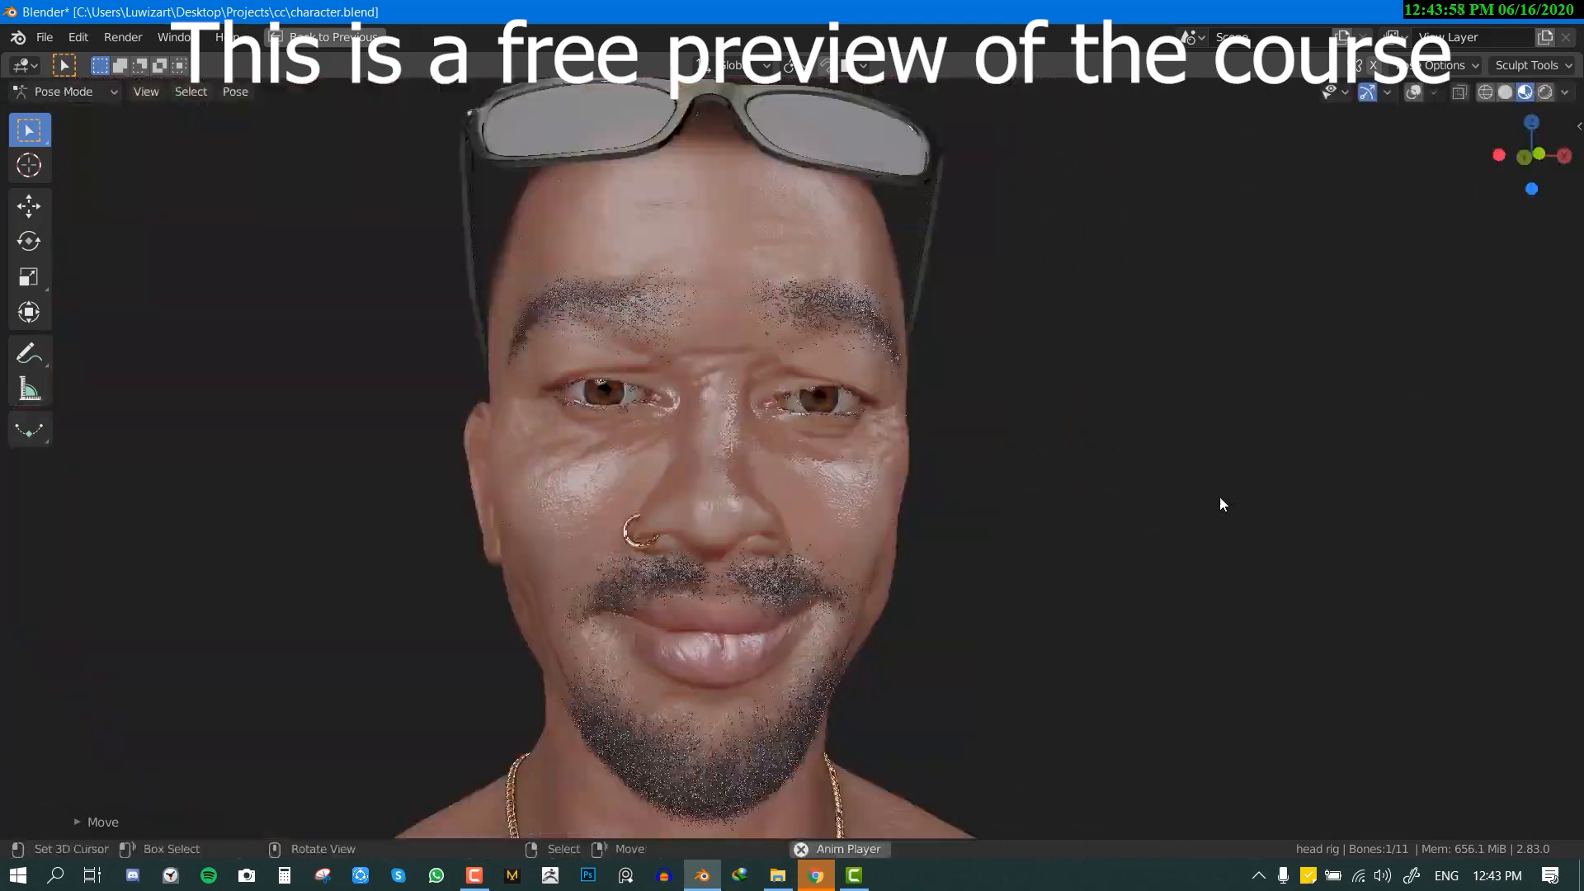
# - Rotate the viewport HDRI lighting and inspect the skin around the eyes and nose
pyautogui.moveTo(1226, 453); pyautogui.dragTo(997, 621, button='middle')
pyautogui.keyDown('ctrl'); pyautogui.keyDown('alt'); pyautogui.moveTo(679, 561); pyautogui.dragTo(1185, 657); pyautogui.keyUp('alt'); pyautogui.keyUp('ctrl')
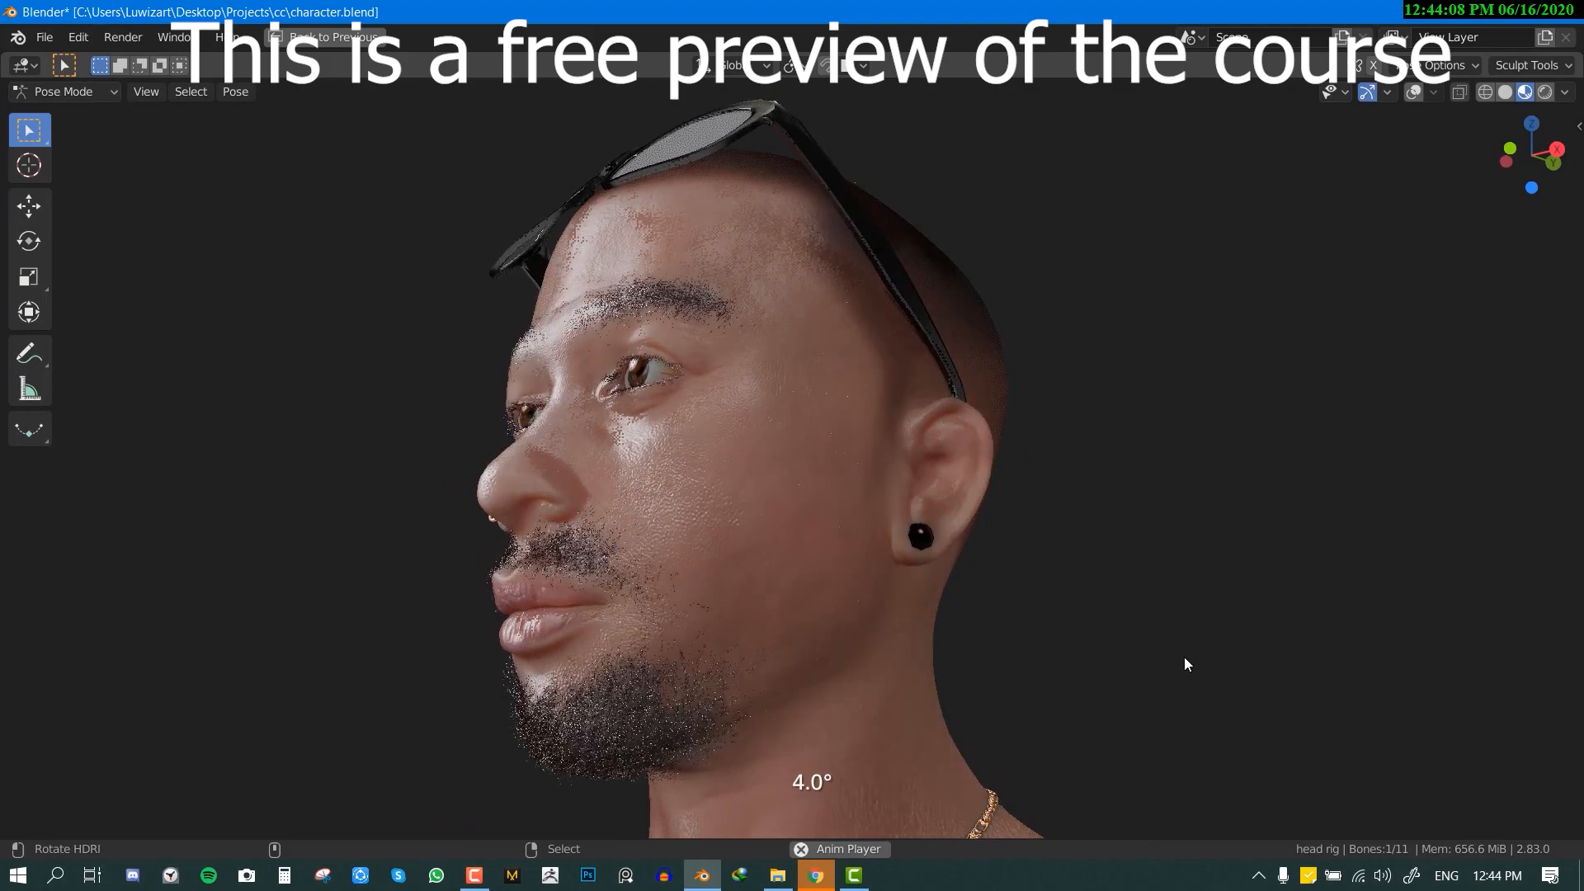
pyautogui.scroll(3, 1015, 616)
pyautogui.scroll(3, 907, 627)
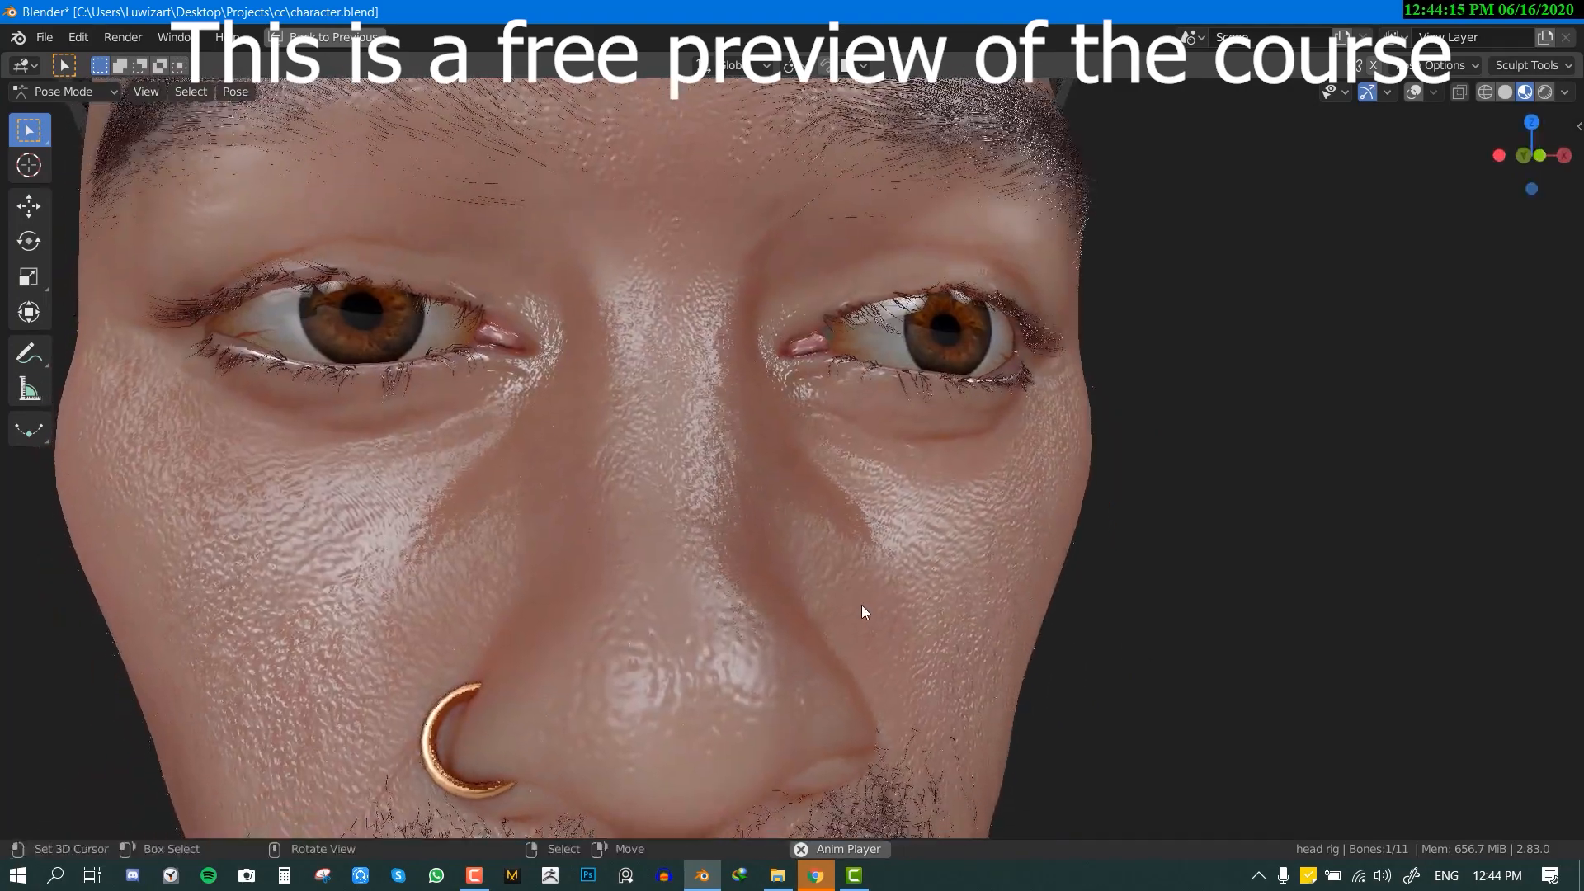
pyautogui.scroll(-4, 842, 619)
pyautogui.moveTo(819, 626); pyautogui.dragTo(818, 623, button='middle')
pyautogui.scroll(-4, 815, 625)
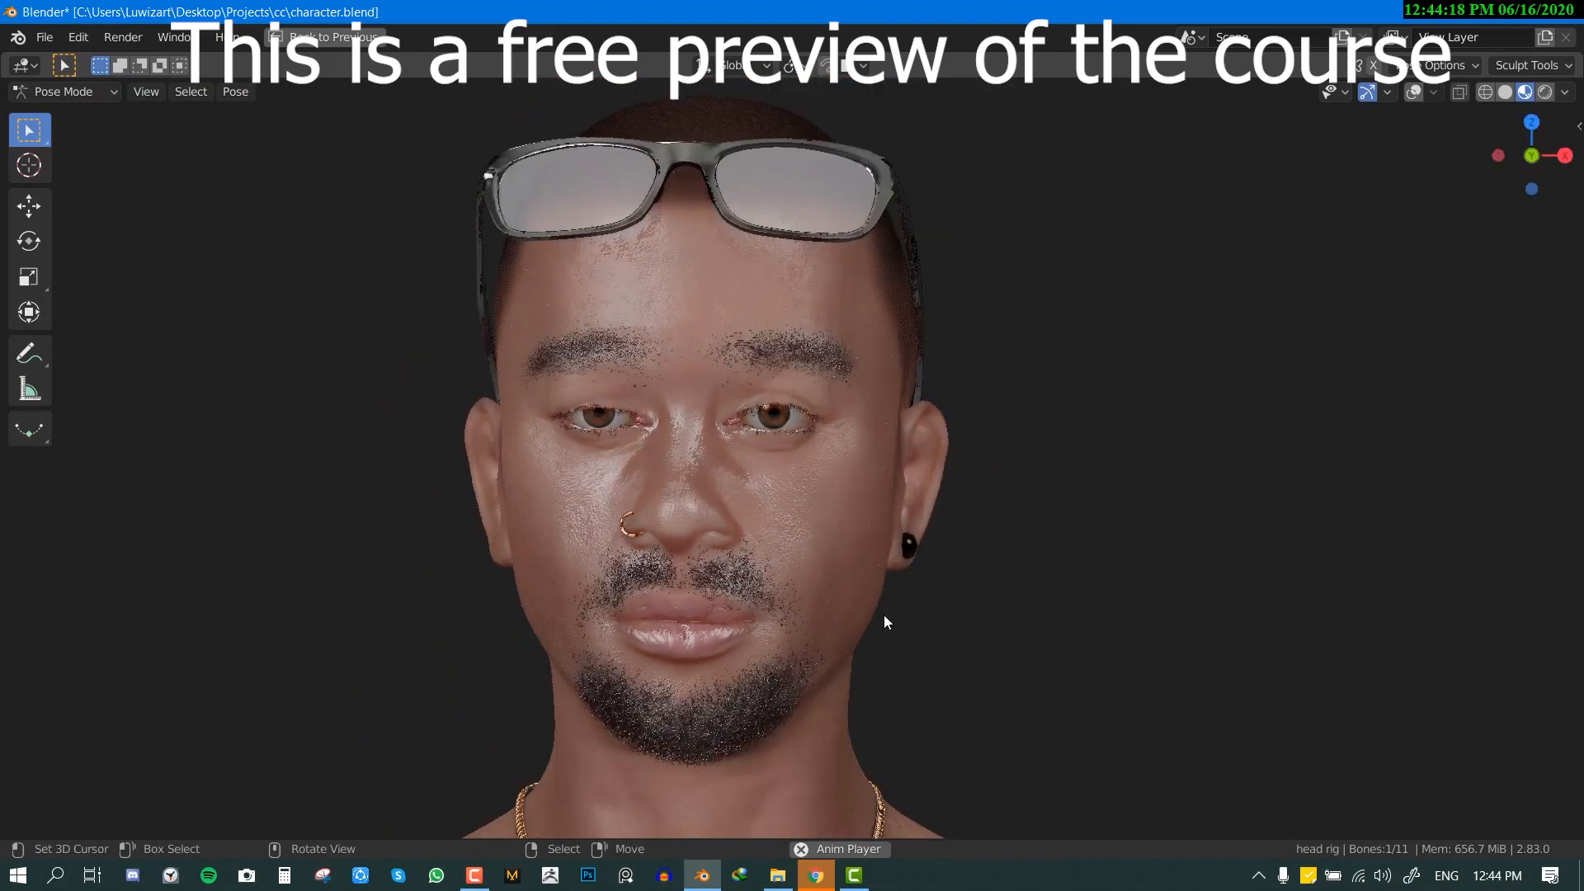
# - Switch to Solid shading with overlays shown and shift the brow raise control slightly
pyautogui.press('z')
pyautogui.click(961, 620)
pyautogui.moveTo(963, 620)
pyautogui.mouseDown(button='middle')
pyautogui.moveTo(893, 492)
pyautogui.moveTo(865, 547)
pyautogui.moveTo(938, 528)
pyautogui.moveTo(795, 532)
pyautogui.mouseUp(button='middle')
pyautogui.hotkey('shift', 'alt', 'z')
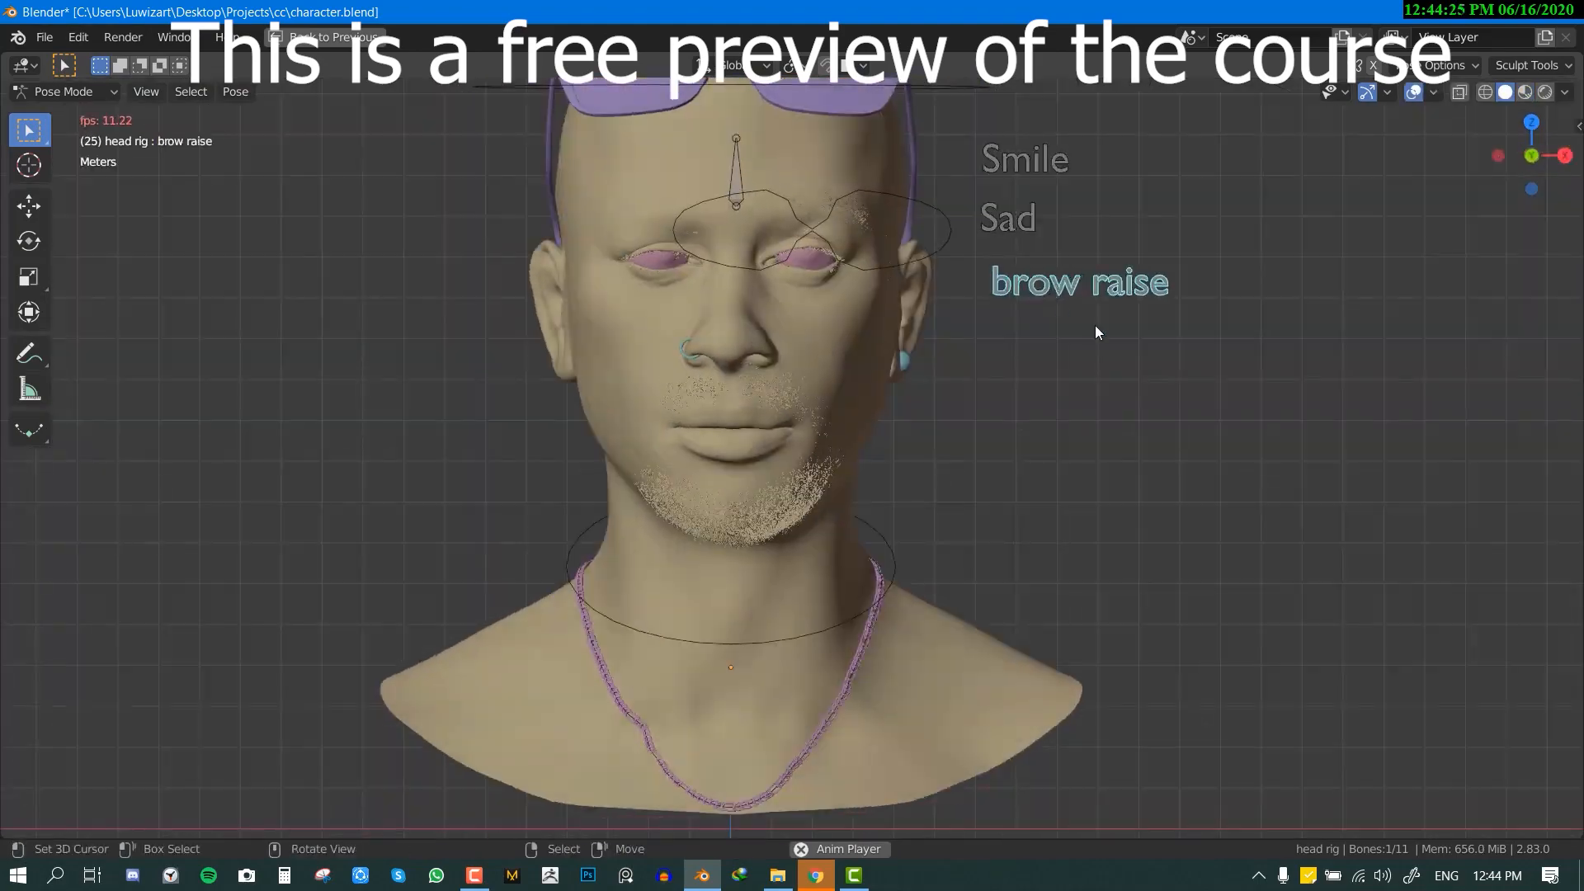
pyautogui.press('g')
pyautogui.click(1090, 333)
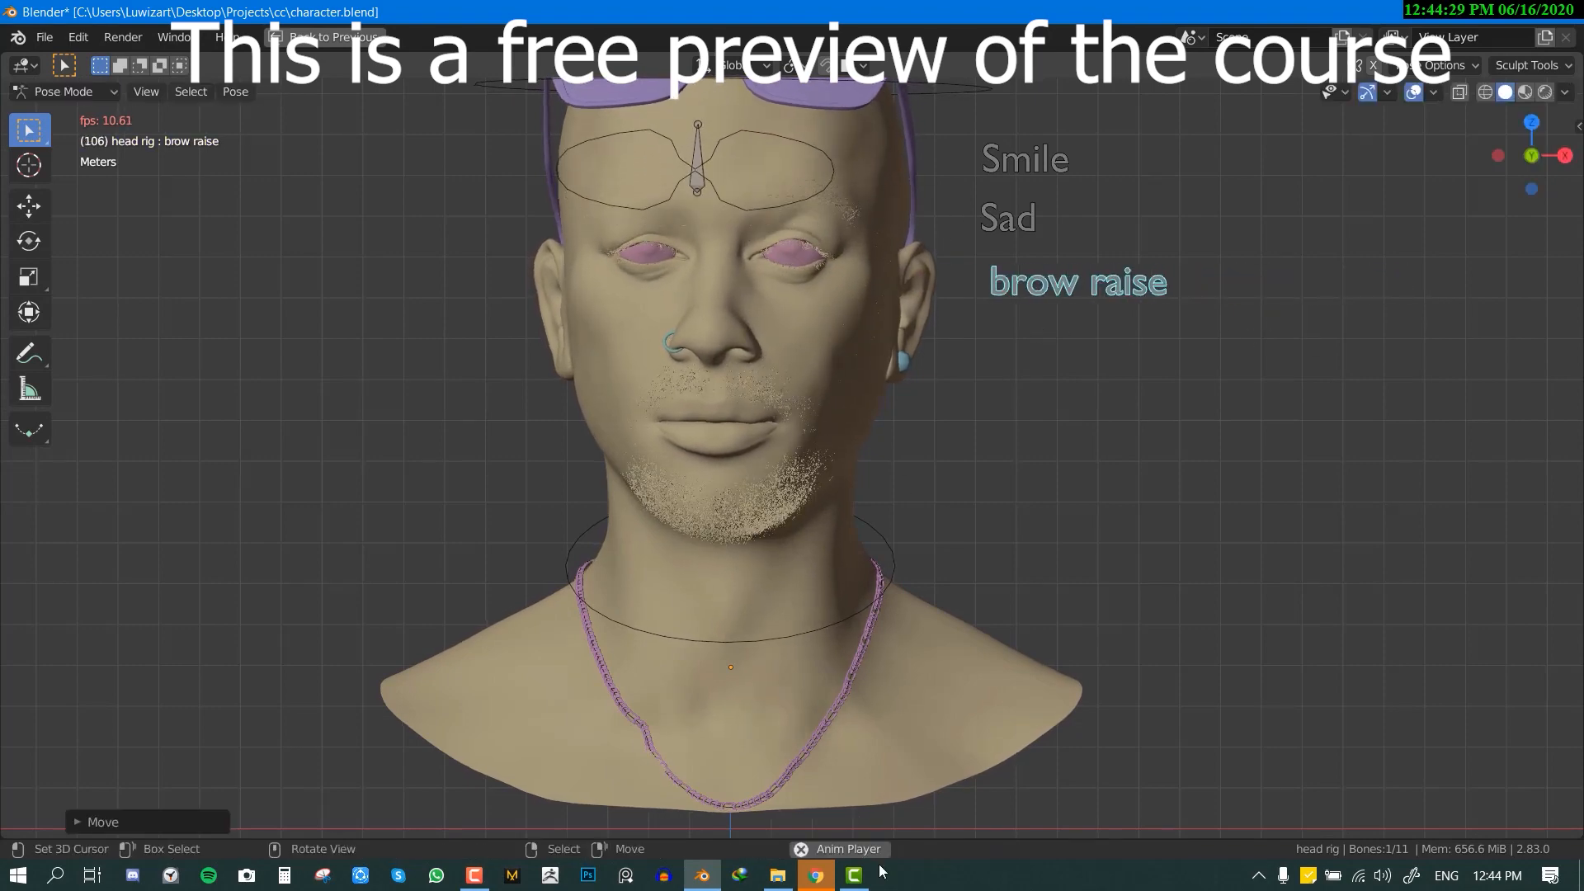
pyautogui.click(777, 872)
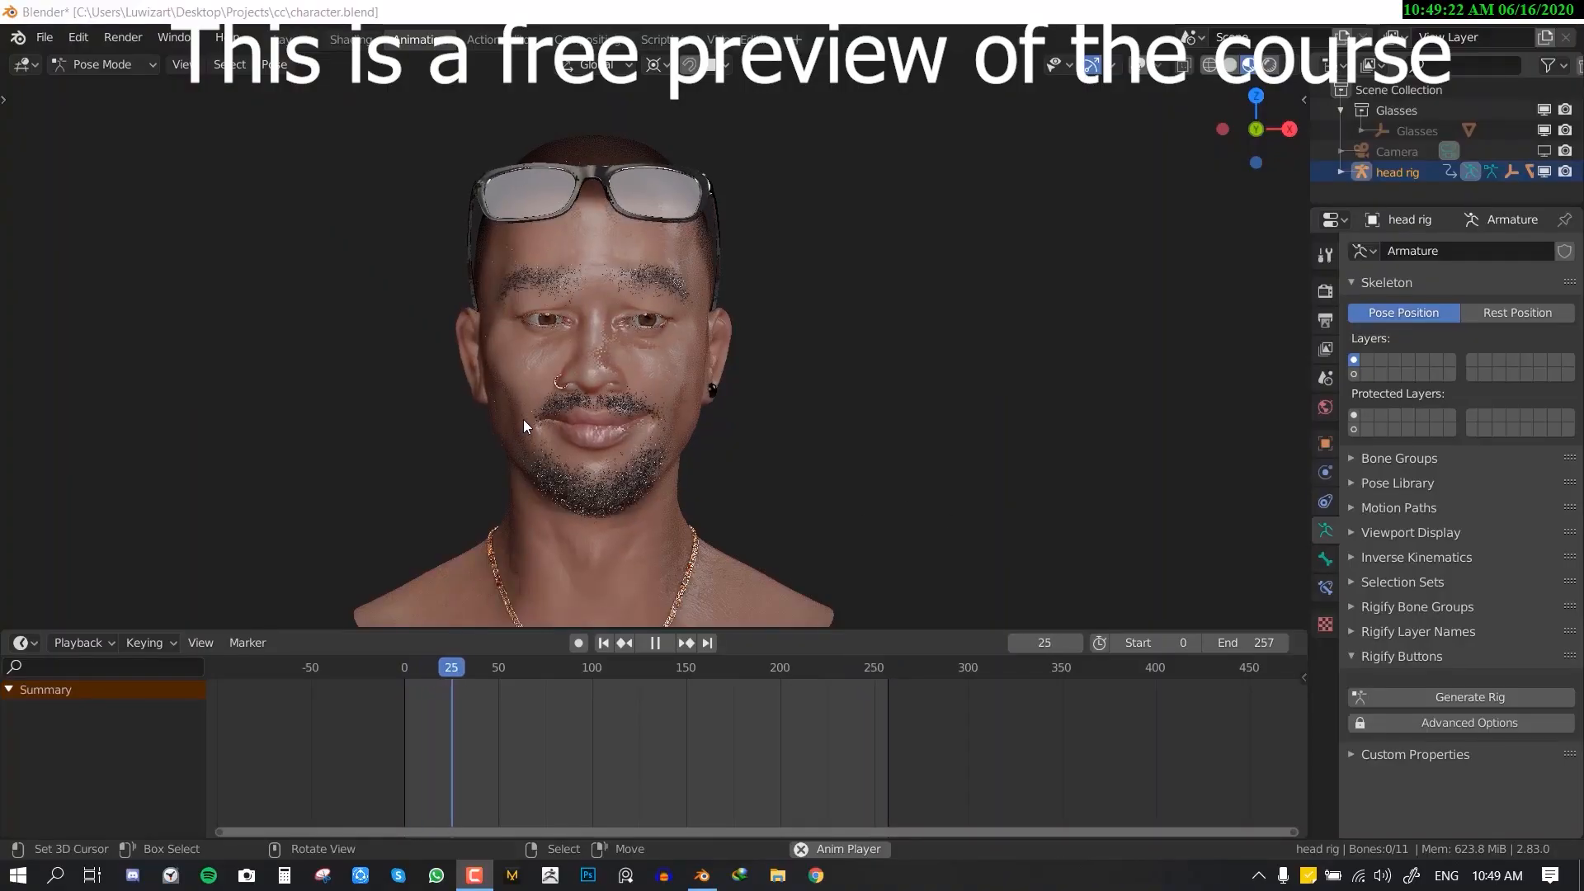
# - Stop the animation playback at frame 47 and turn the viewport overlays on
pyautogui.moveTo(526, 429); pyautogui.dragTo(582, 429, button='middle')
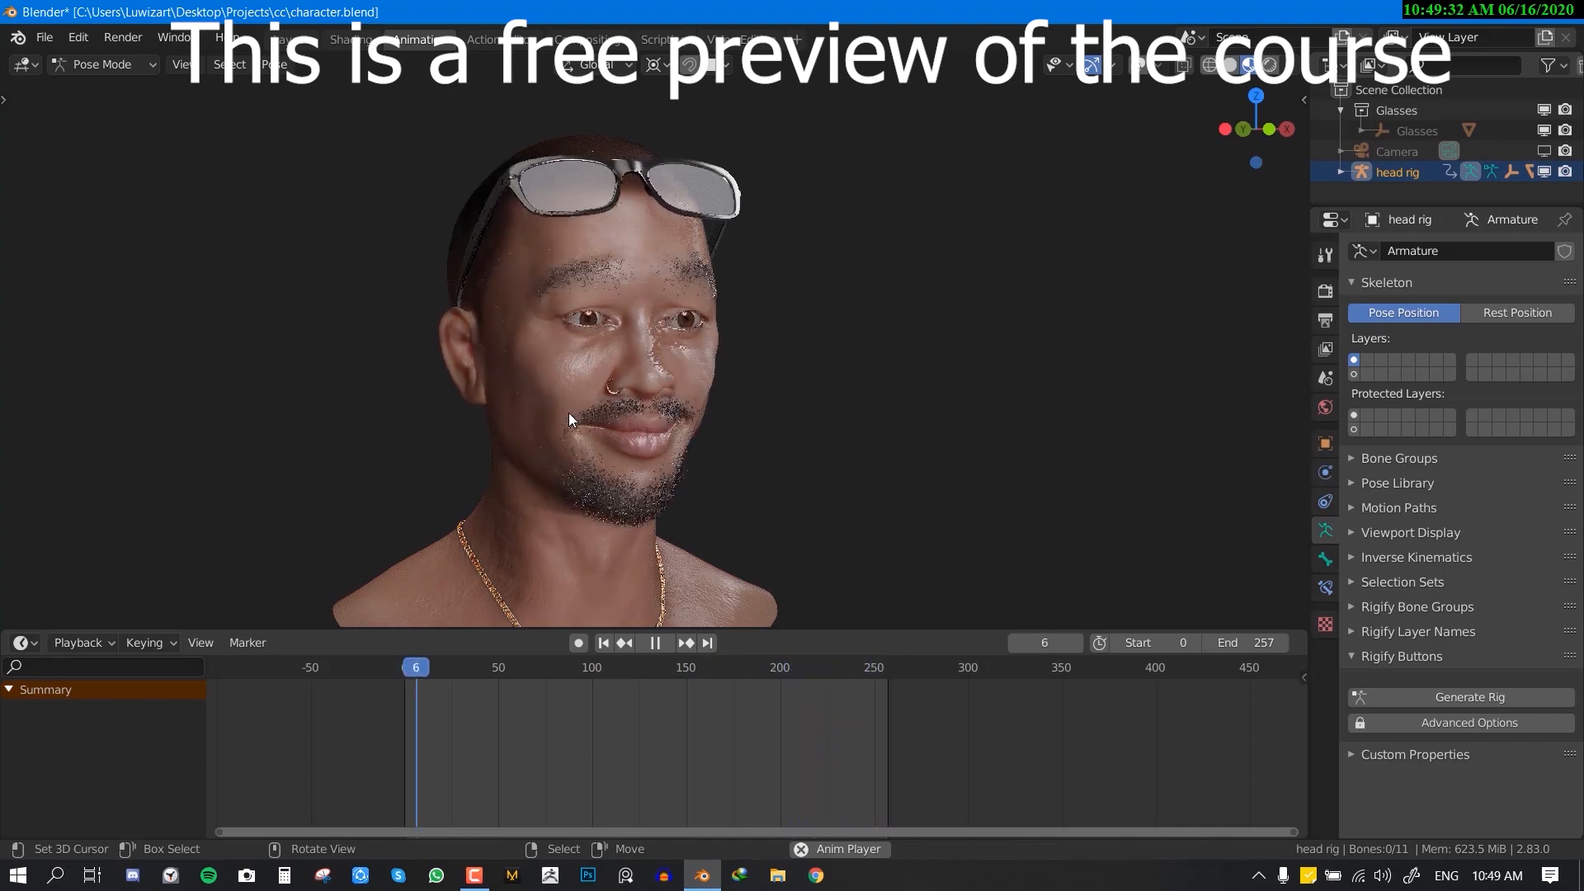
pyautogui.press('space')
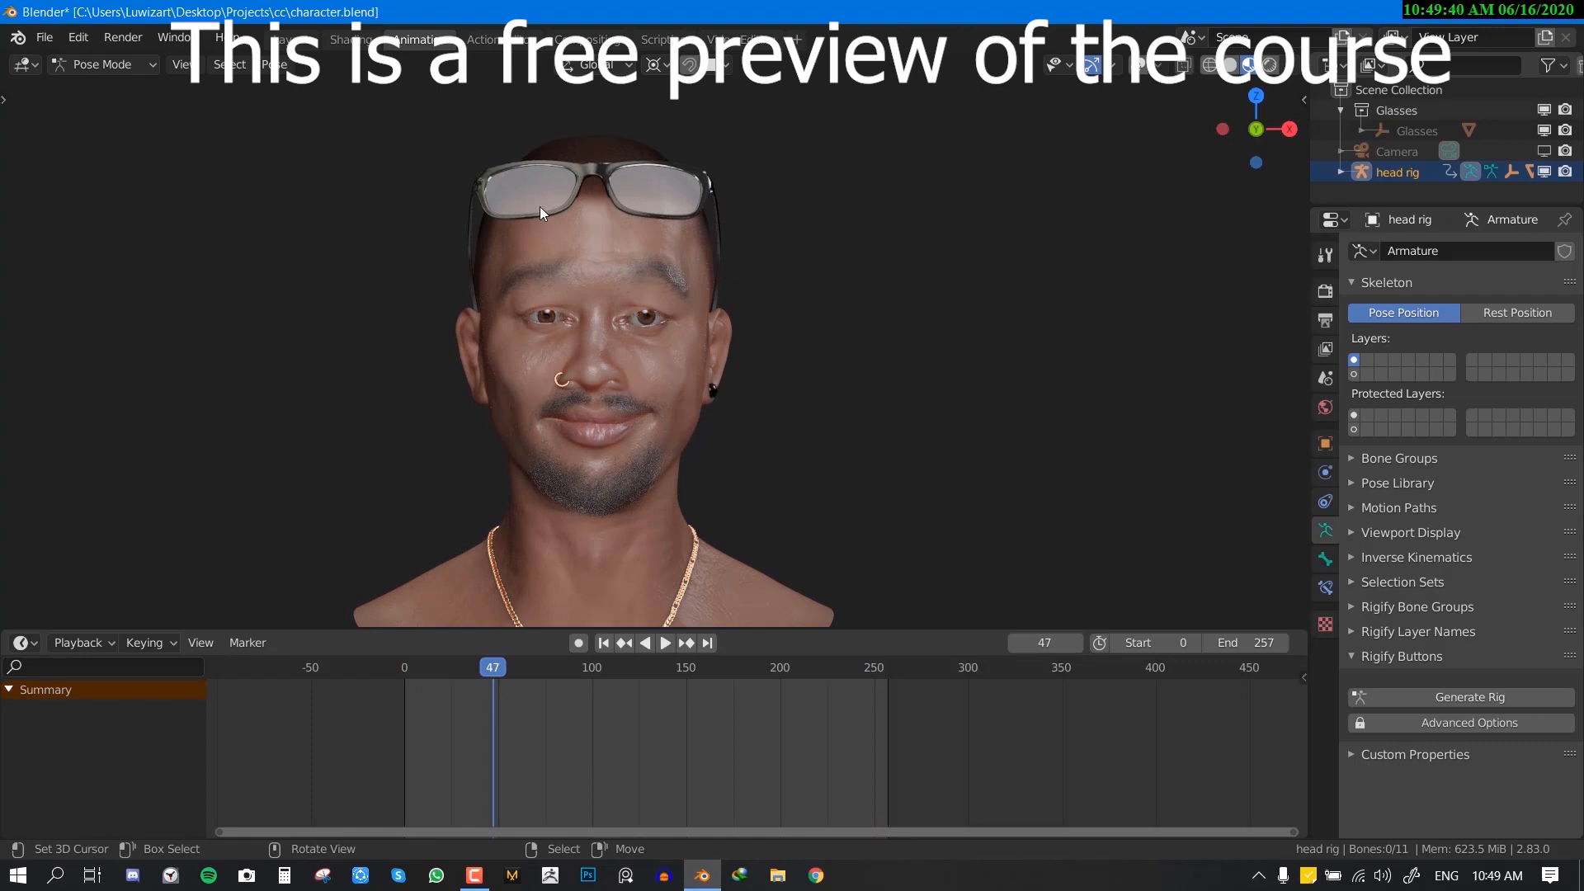
pyautogui.hotkey('shift', 'alt', 'z')
# - Switch the viewport to Solid shading and start the Shortcut VUr key display
pyautogui.press('n')
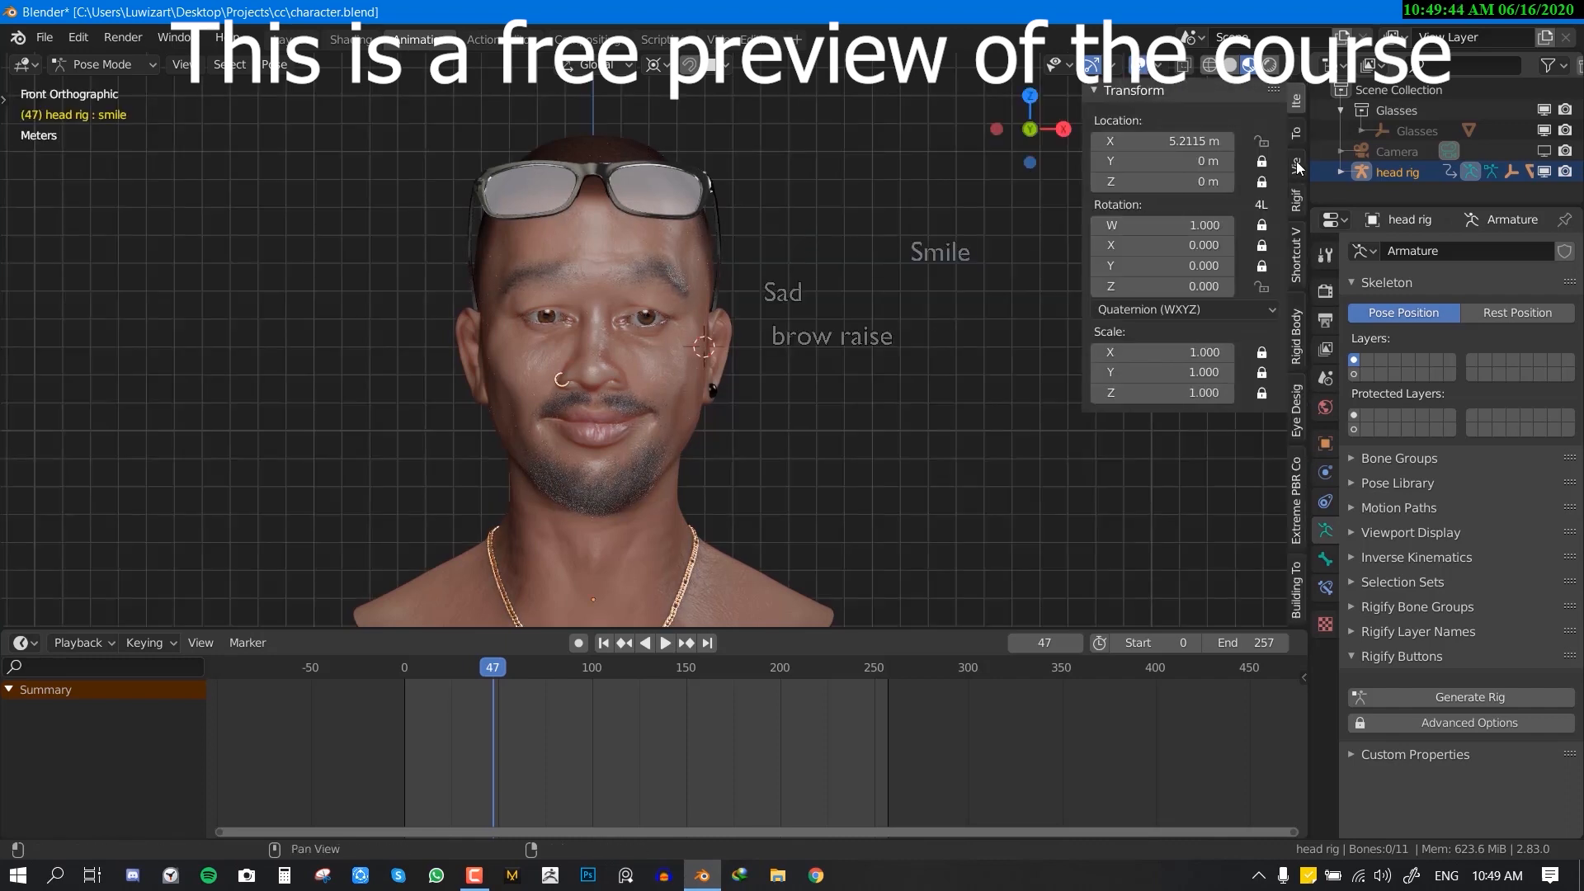
pyautogui.press('z')
pyautogui.click(914, 386)
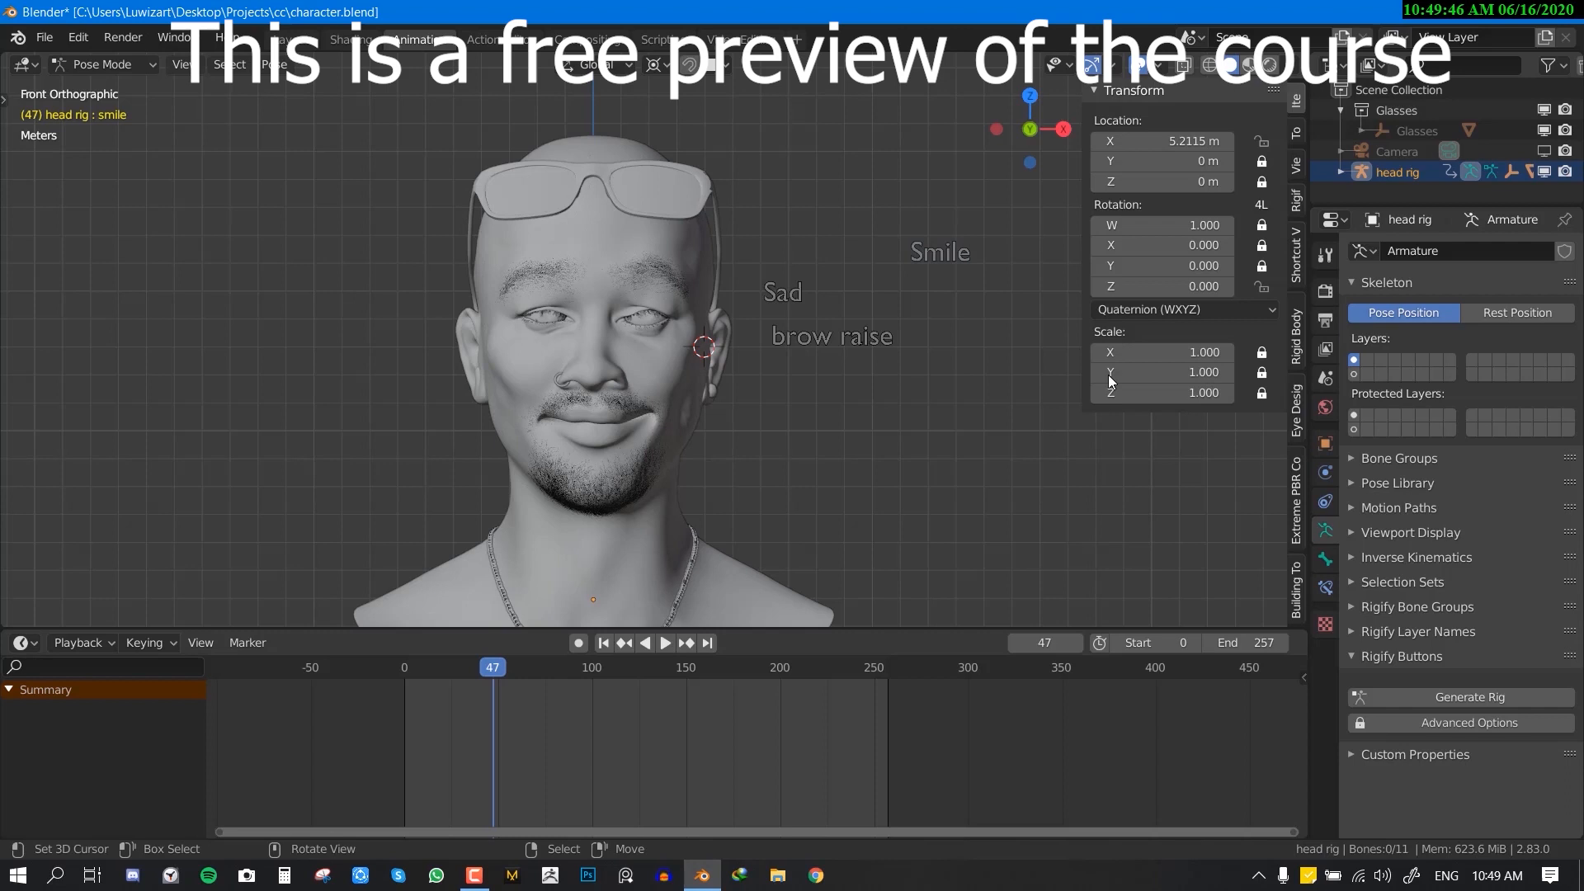
pyautogui.click(1296, 216)
pyautogui.click(1298, 247)
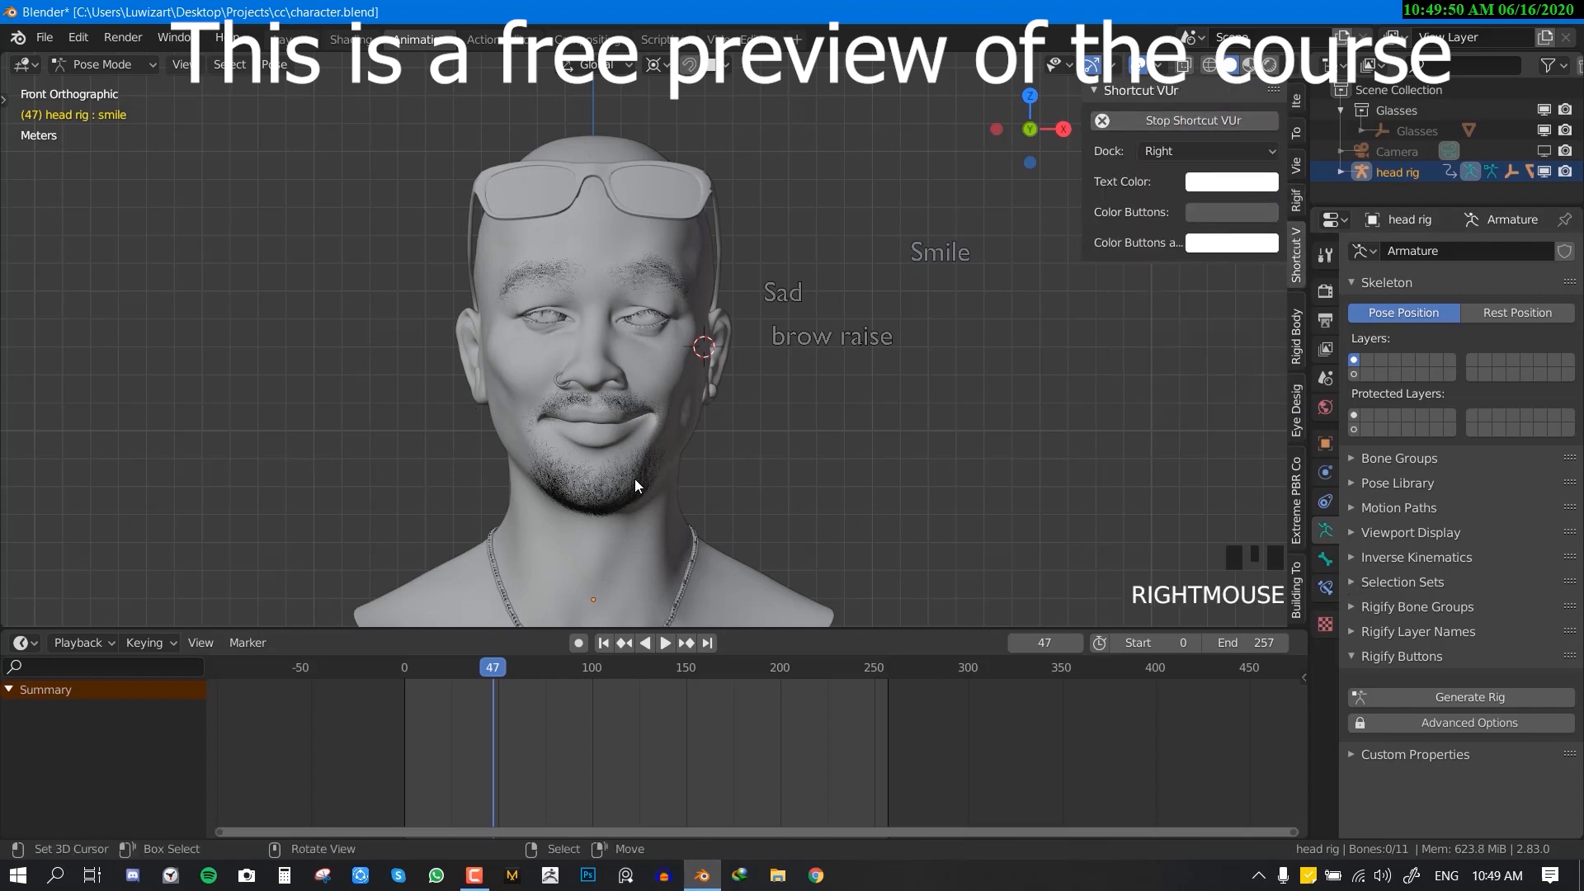
# - Return to Object Mode and select the head mesh
pyautogui.click(703, 519)
pyautogui.hotkey('ctrl', 'Tab')
pyautogui.rightClick(649, 496)
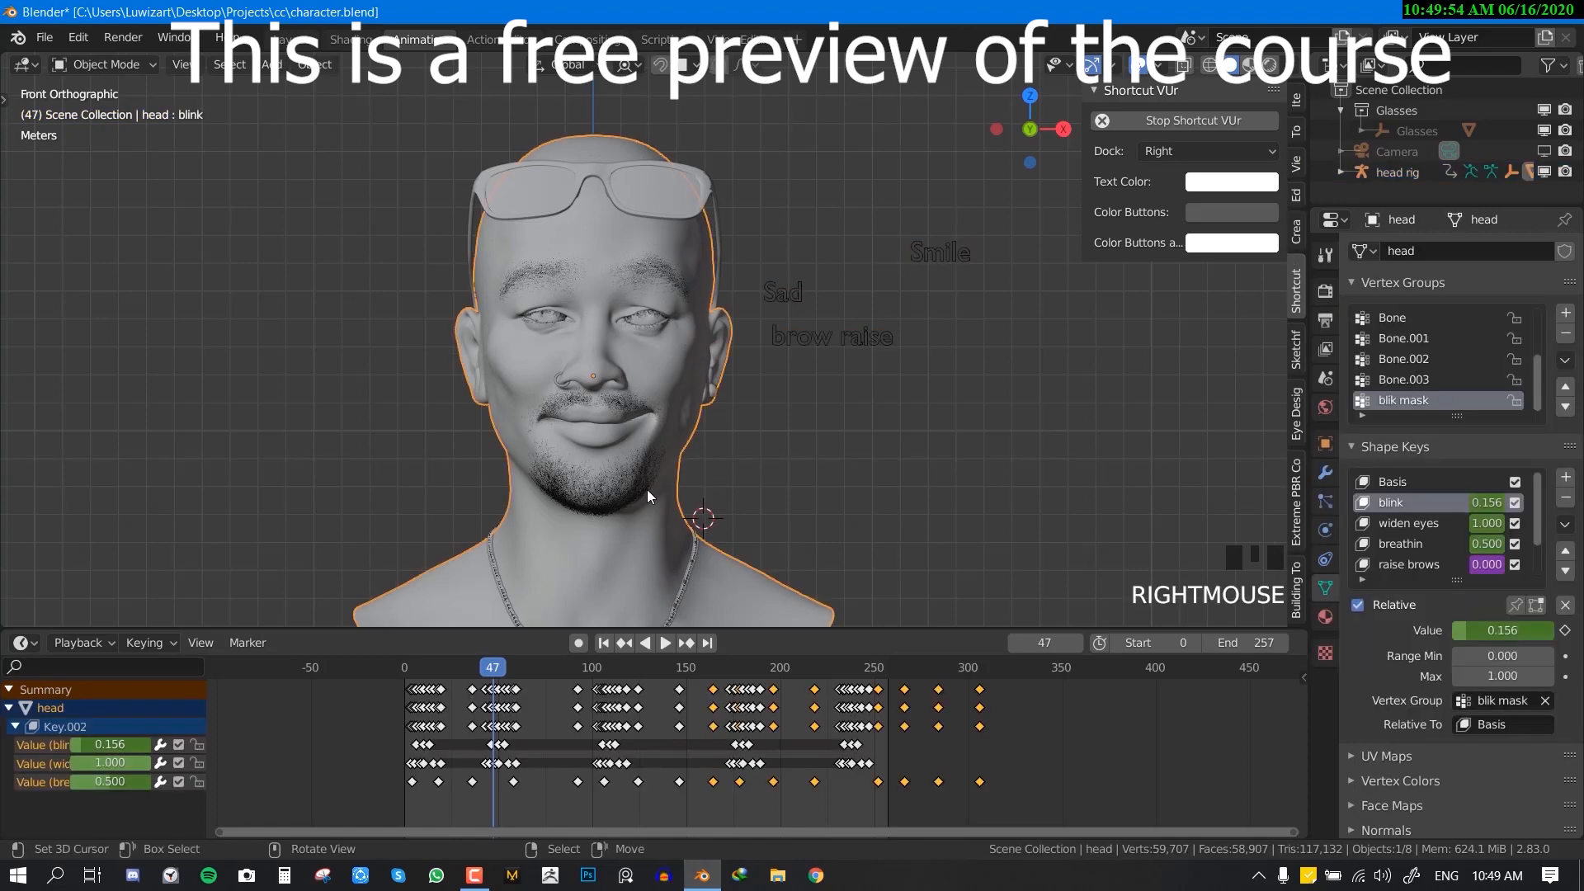
# - Turn on solo display for the head's raise brows shape key and select the breathin shape key
pyautogui.scroll(-2, 1431, 554)
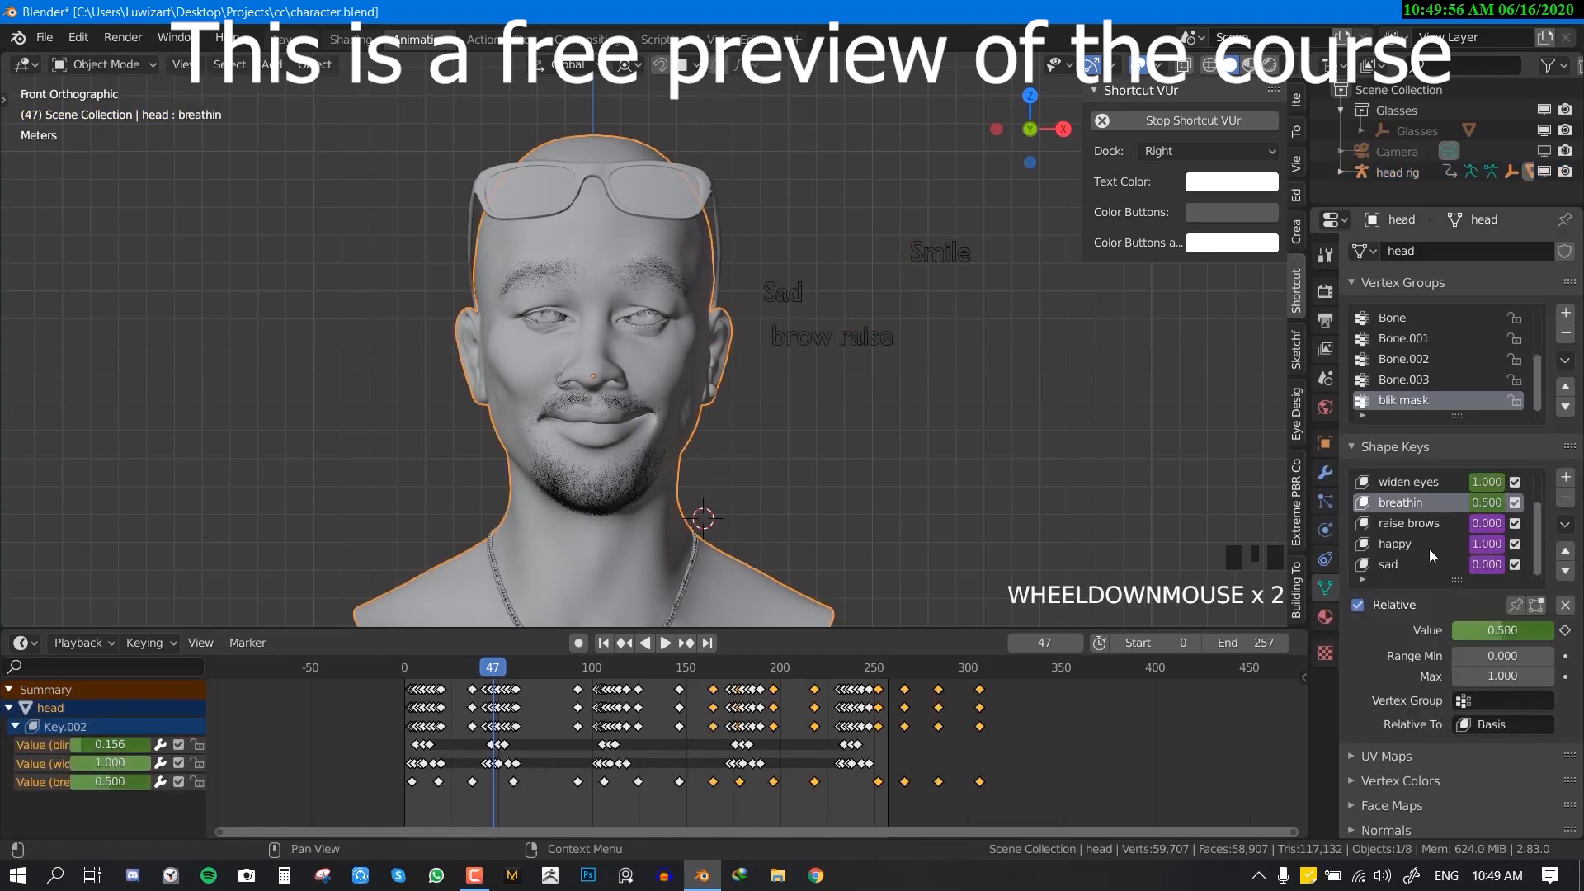
pyautogui.click(1422, 527)
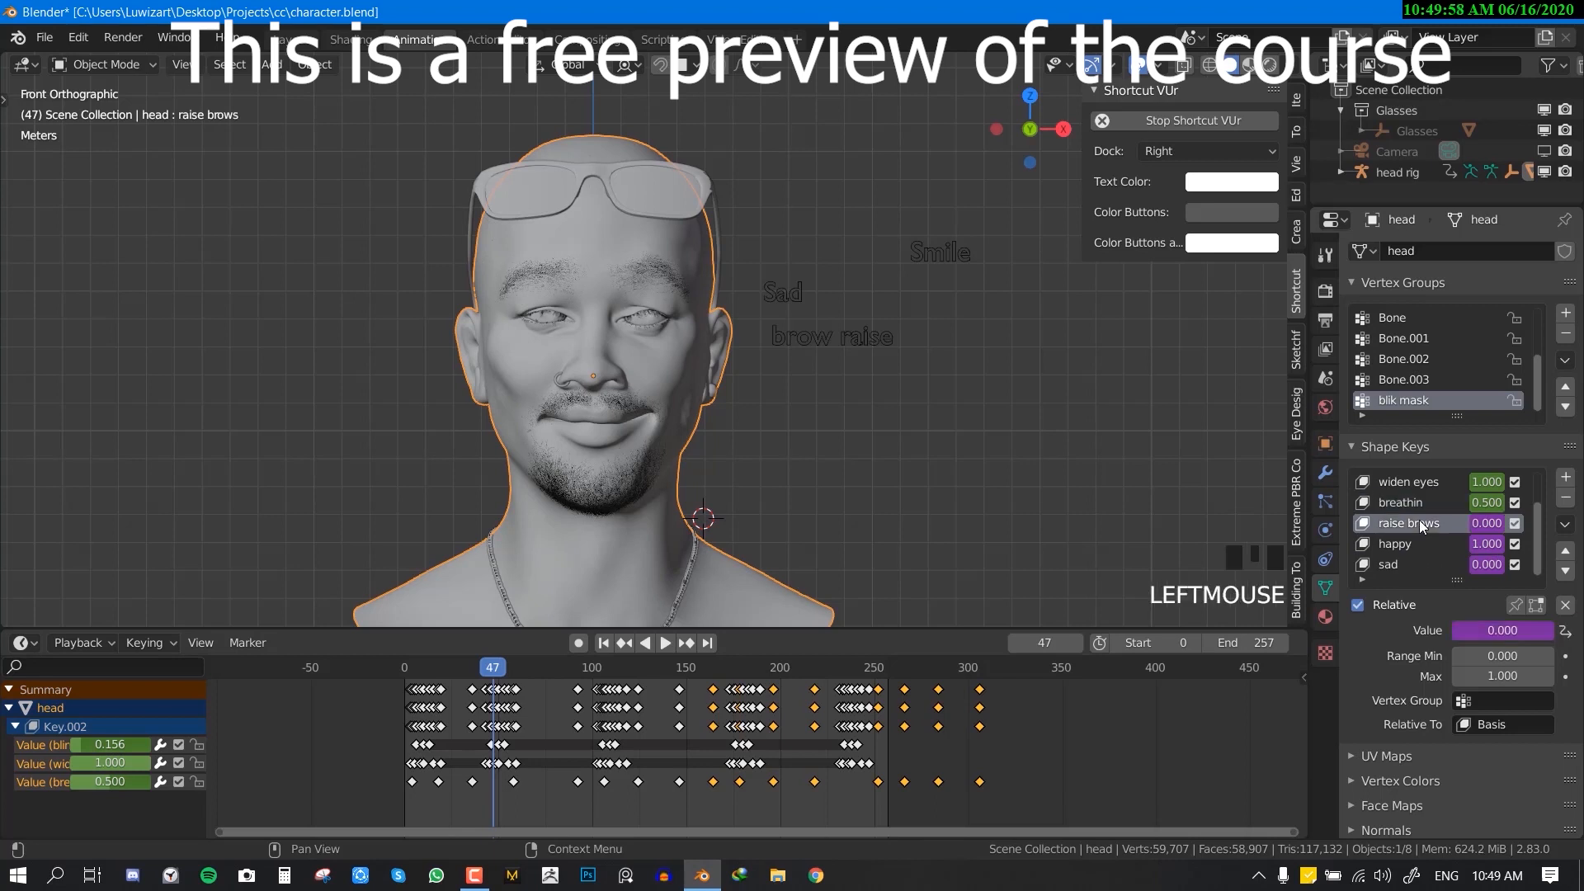
pyautogui.click(1516, 605)
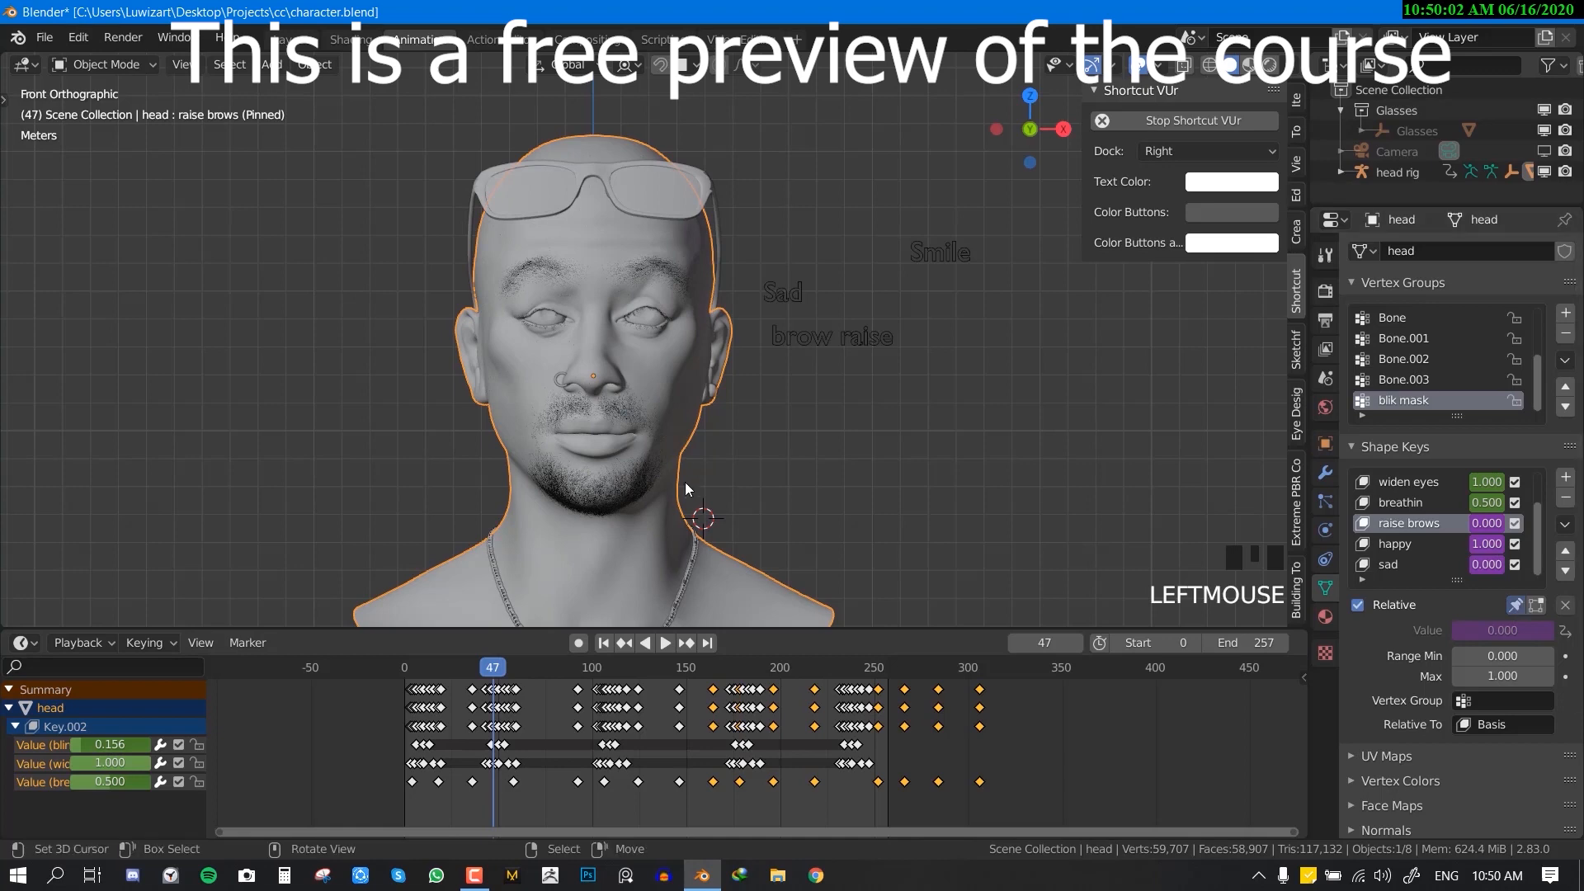
pyautogui.moveTo(683, 485); pyautogui.dragTo(742, 470, button='middle')
pyautogui.click(1400, 499)
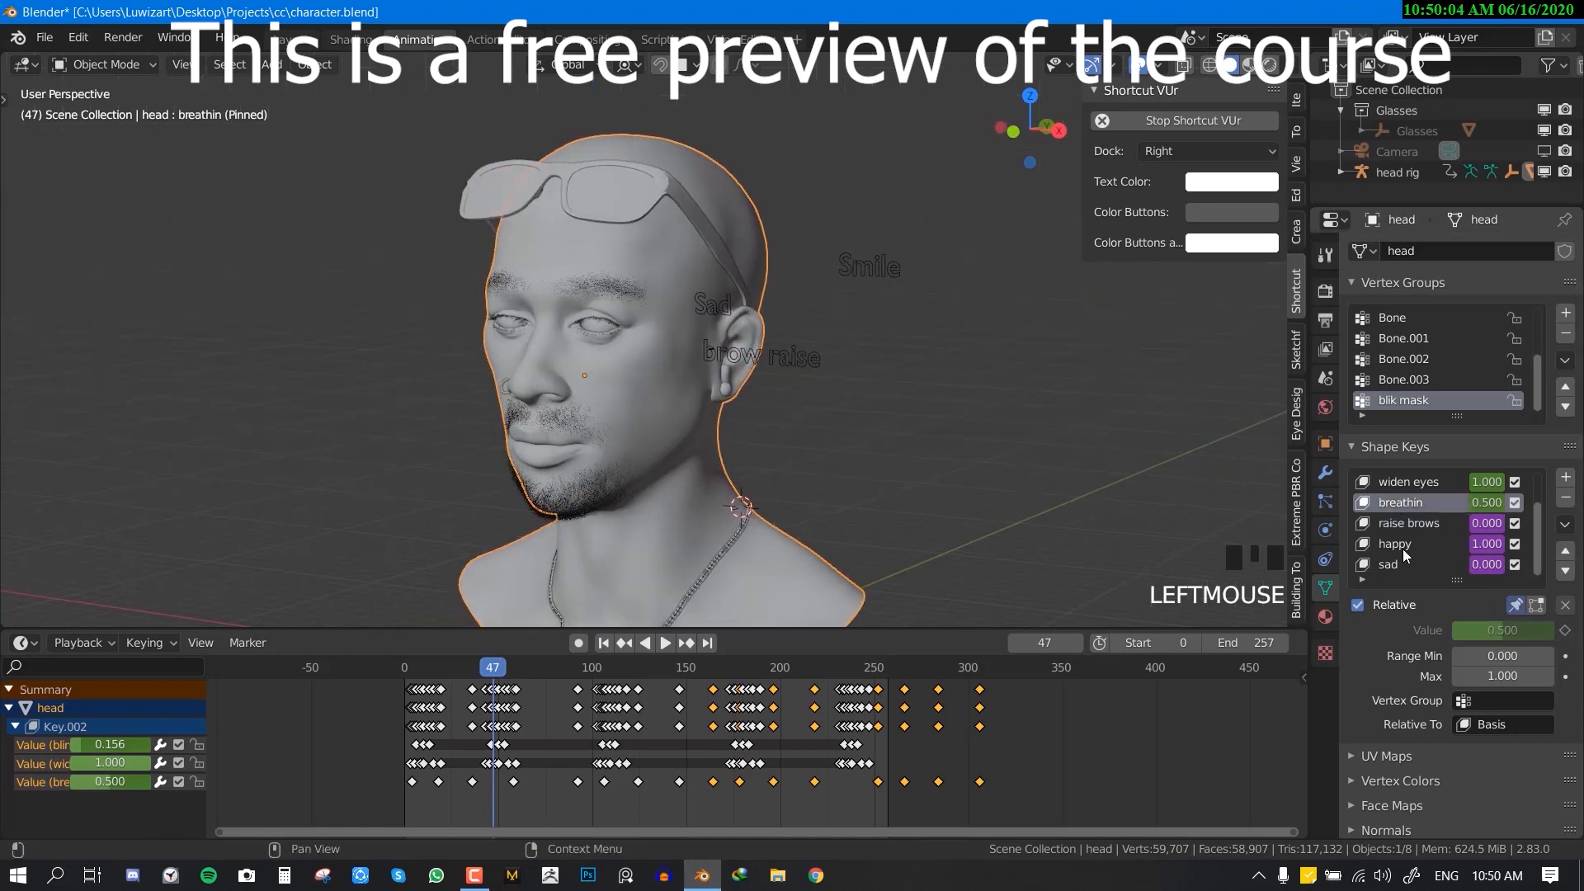
# - Go through the head's happy, sad, widen eyes and breathin shape keys, ending with raise brows selected
pyautogui.click(1402, 545)
pyautogui.click(1403, 565)
pyautogui.click(1407, 523)
pyautogui.click(1409, 482)
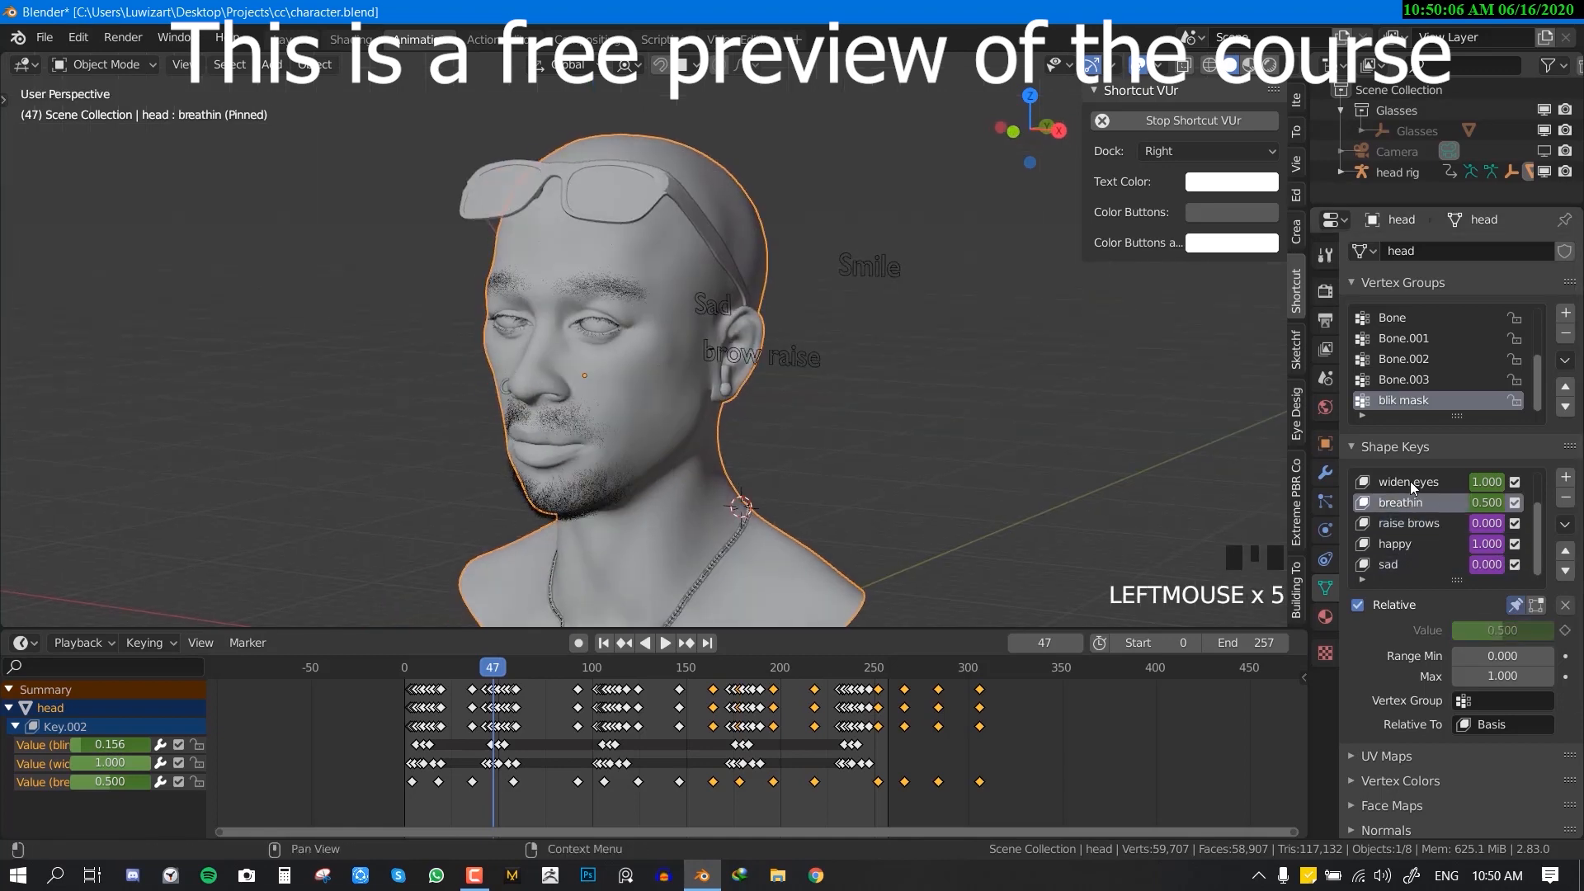
pyautogui.click(1409, 502)
pyautogui.click(1414, 525)
pyautogui.click(1407, 546)
pyautogui.click(1416, 523)
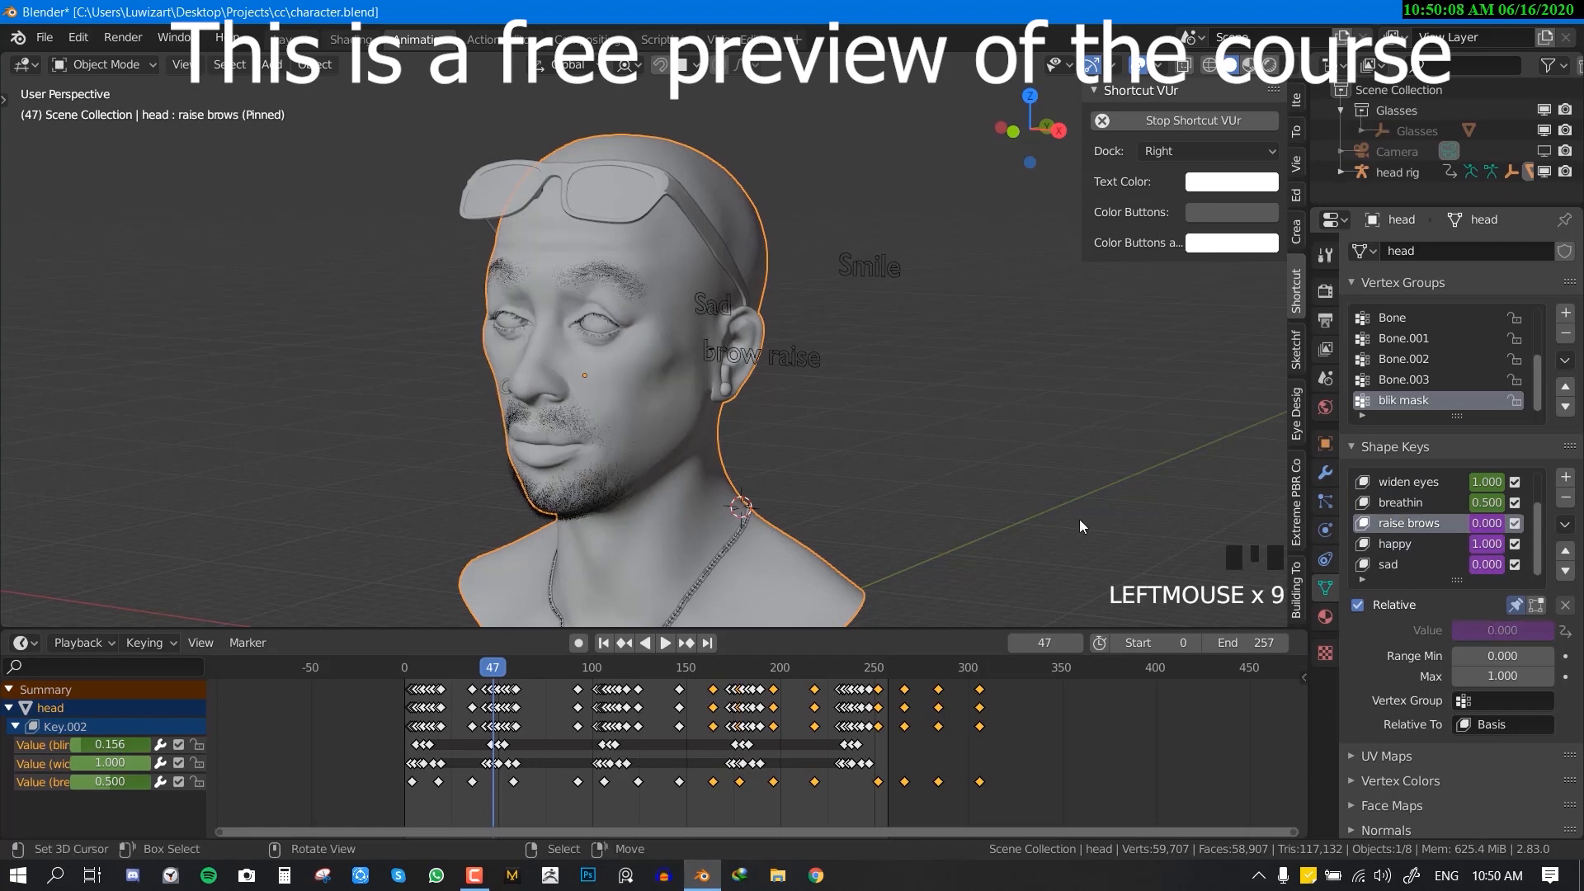
# - Examine the head with the raise brows shape key soloed, from the side and the front
pyautogui.moveTo(1079, 518); pyautogui.dragTo(1096, 514, button='middle')
pyautogui.press('KP_1')
pyautogui.moveTo(690, 437); pyautogui.dragTo(793, 459, button='middle')
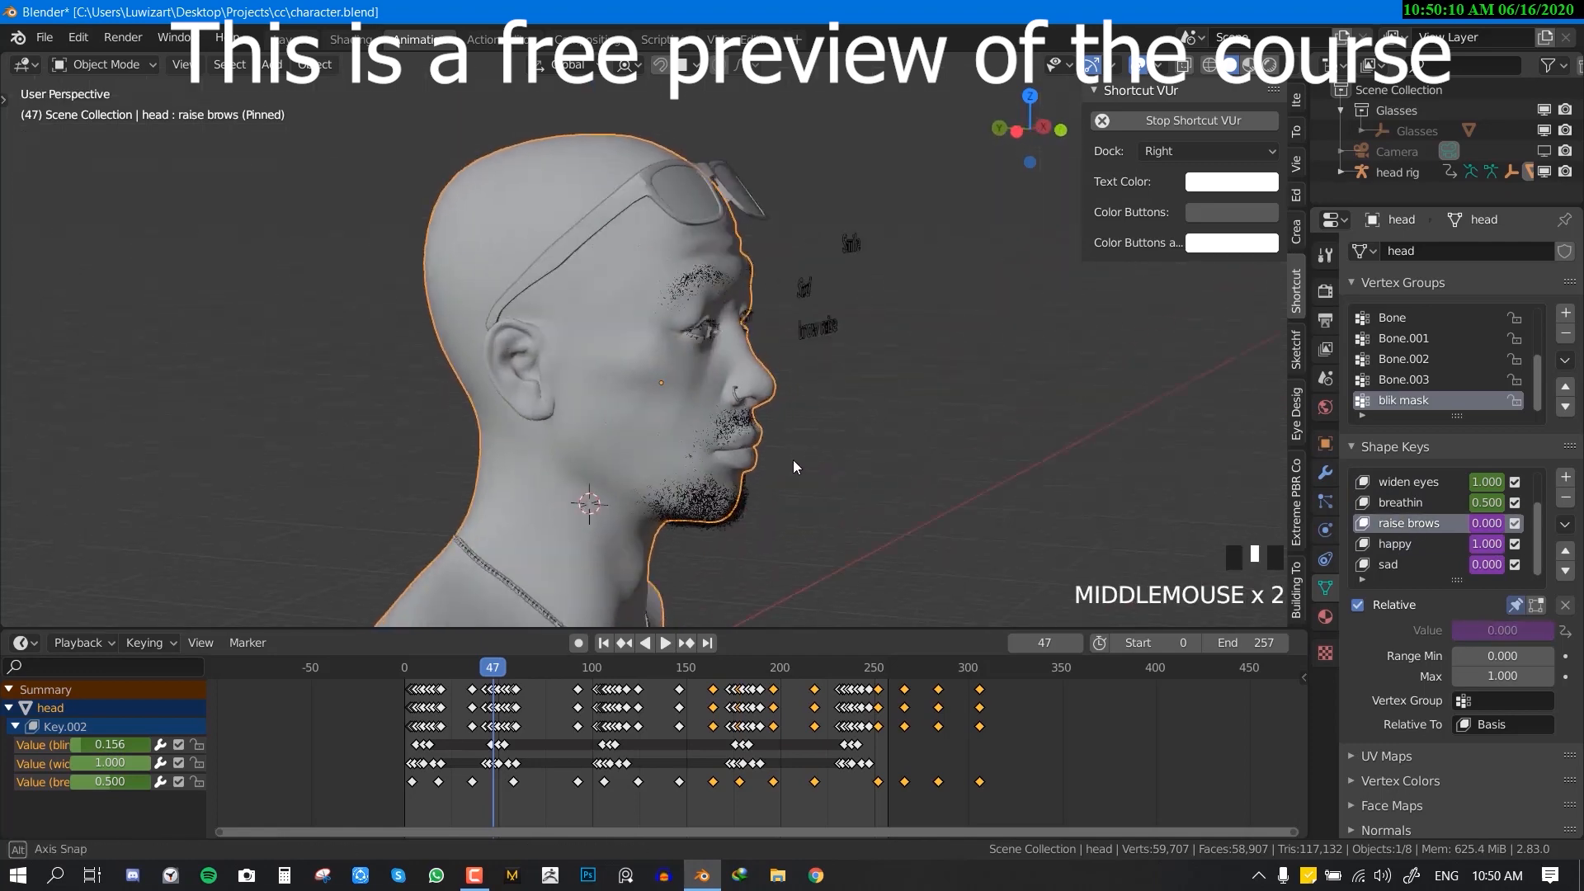
pyautogui.scroll(2, 820, 362)
pyautogui.keyDown('shift'); pyautogui.moveTo(820, 362); pyautogui.dragTo(833, 462, button='middle'); pyautogui.keyUp('shift')
pyautogui.press('KP_1')
pyautogui.scroll(-3, 797, 400)
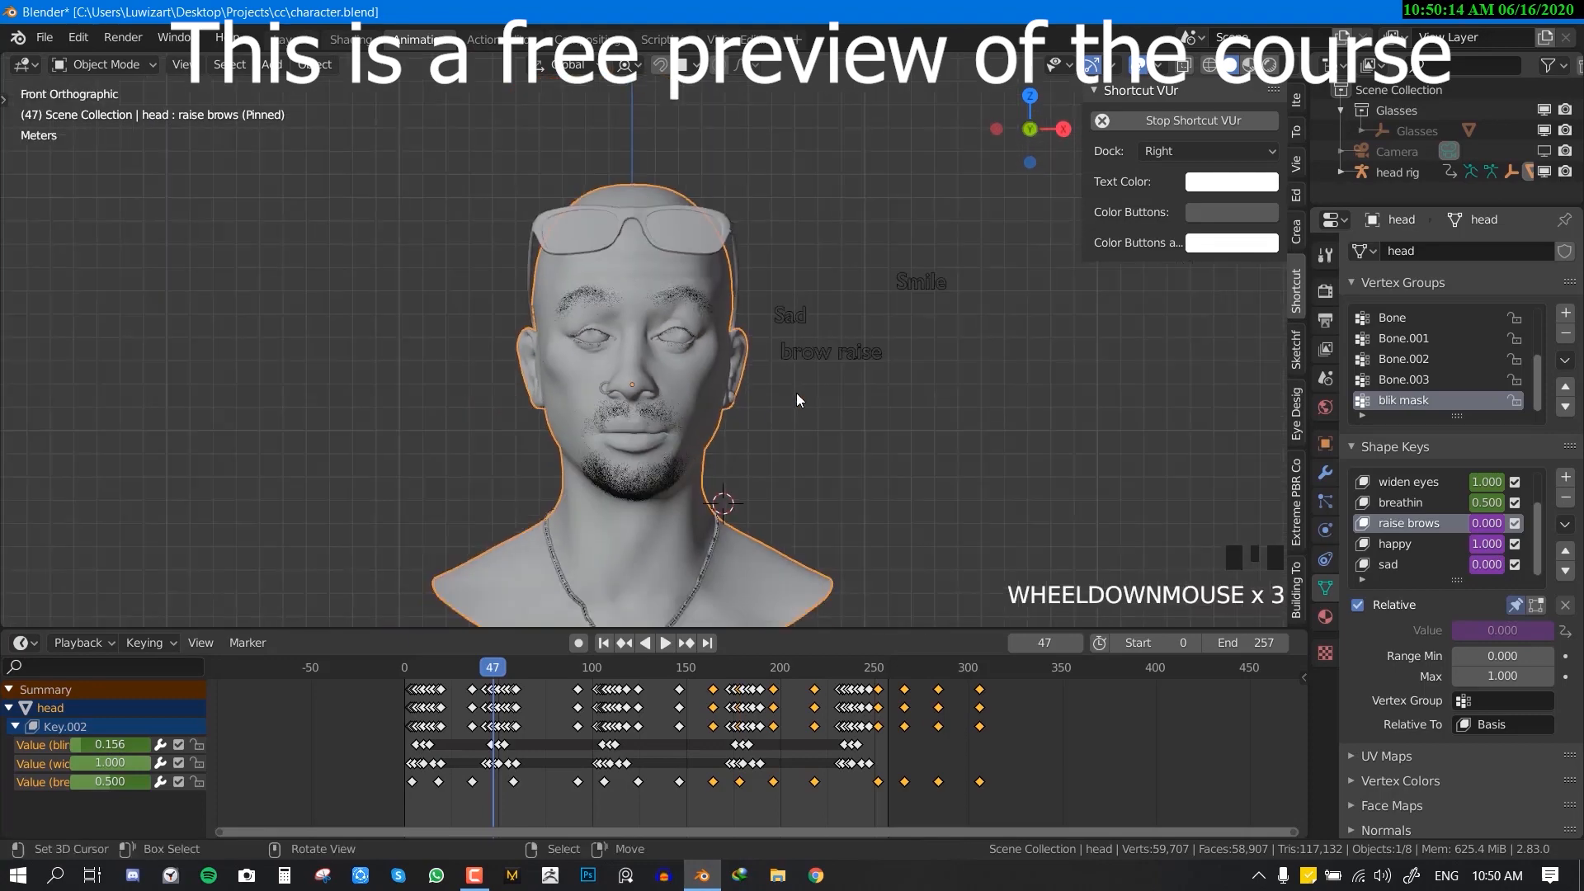
pyautogui.press('q')
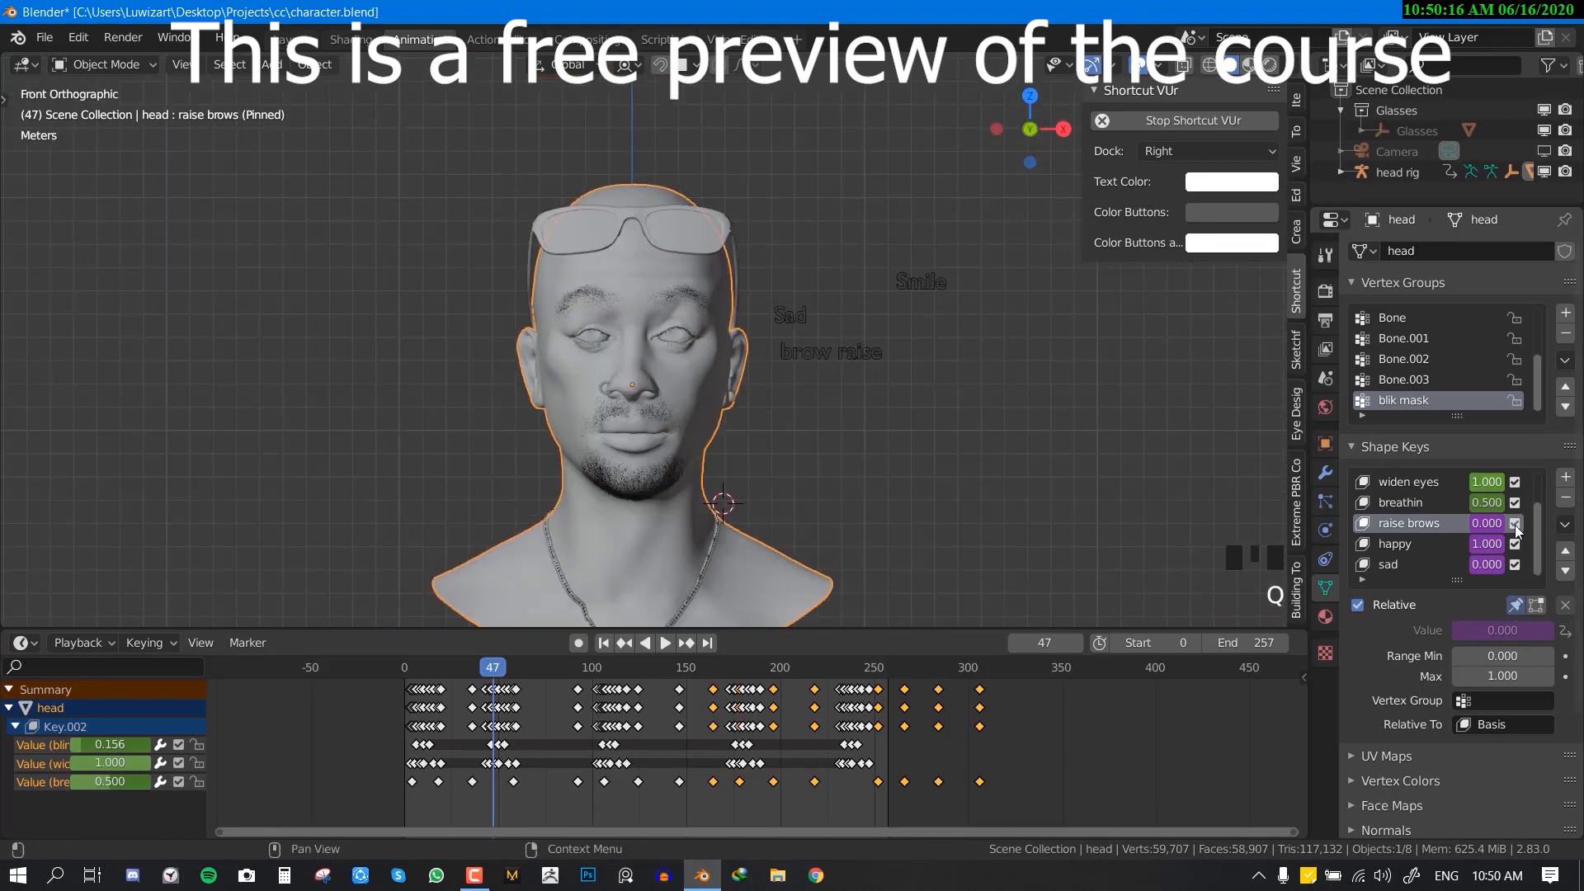
# - Display the head's modifier stack and examine the face from the front and at an angle
pyautogui.click(1324, 472)
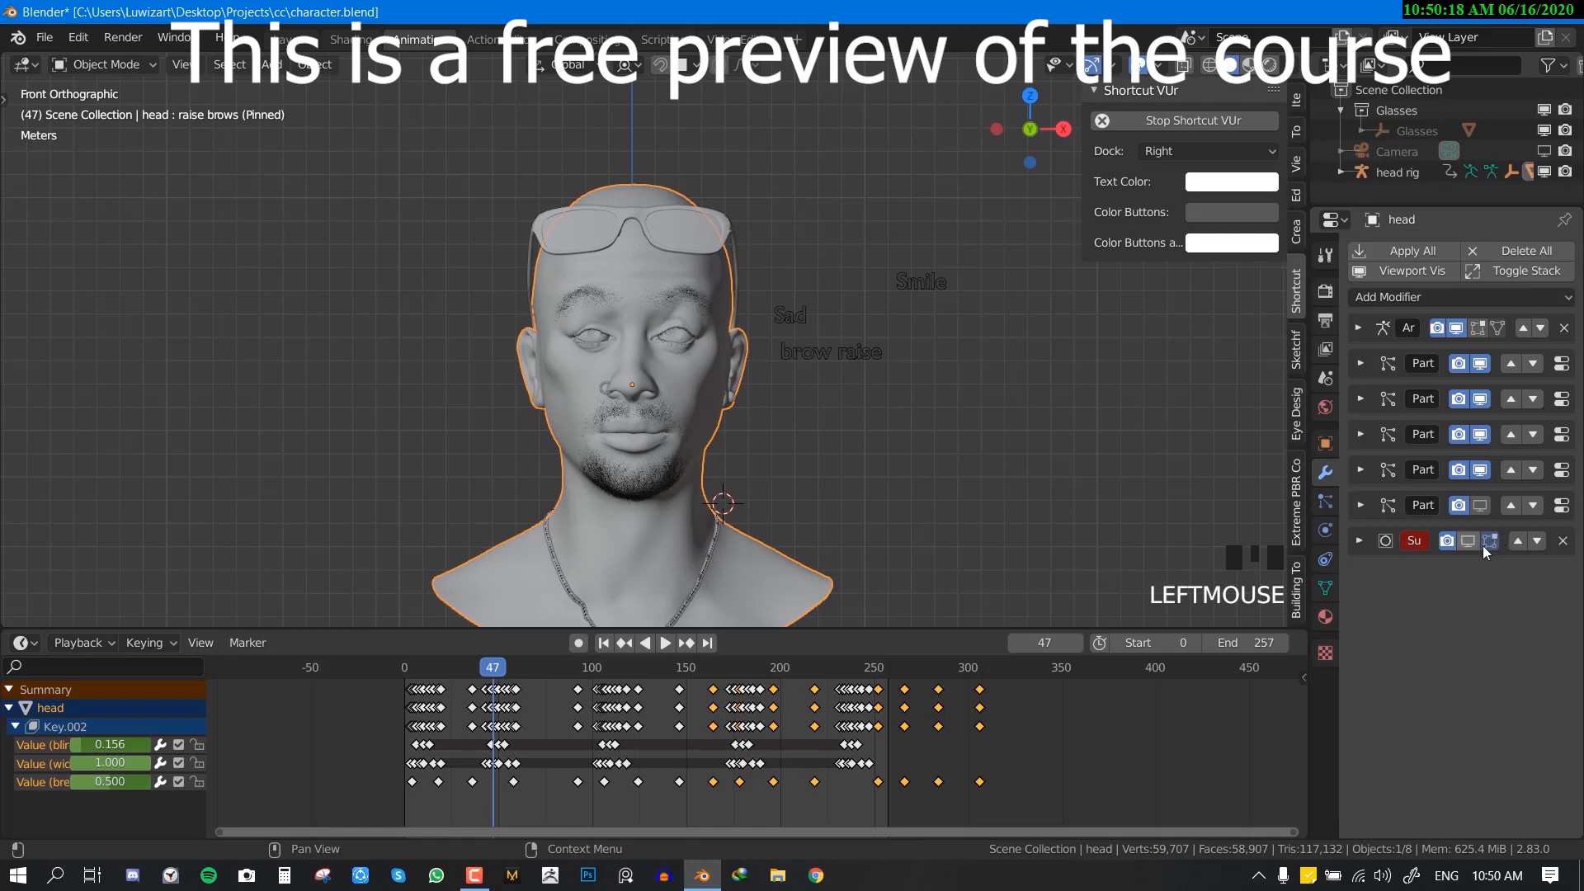
pyautogui.moveTo(620, 380); pyautogui.dragTo(828, 391, button='middle')
pyautogui.scroll(3, 830, 389)
pyautogui.press('KP_1')
pyautogui.scroll(-2, 629, 360)
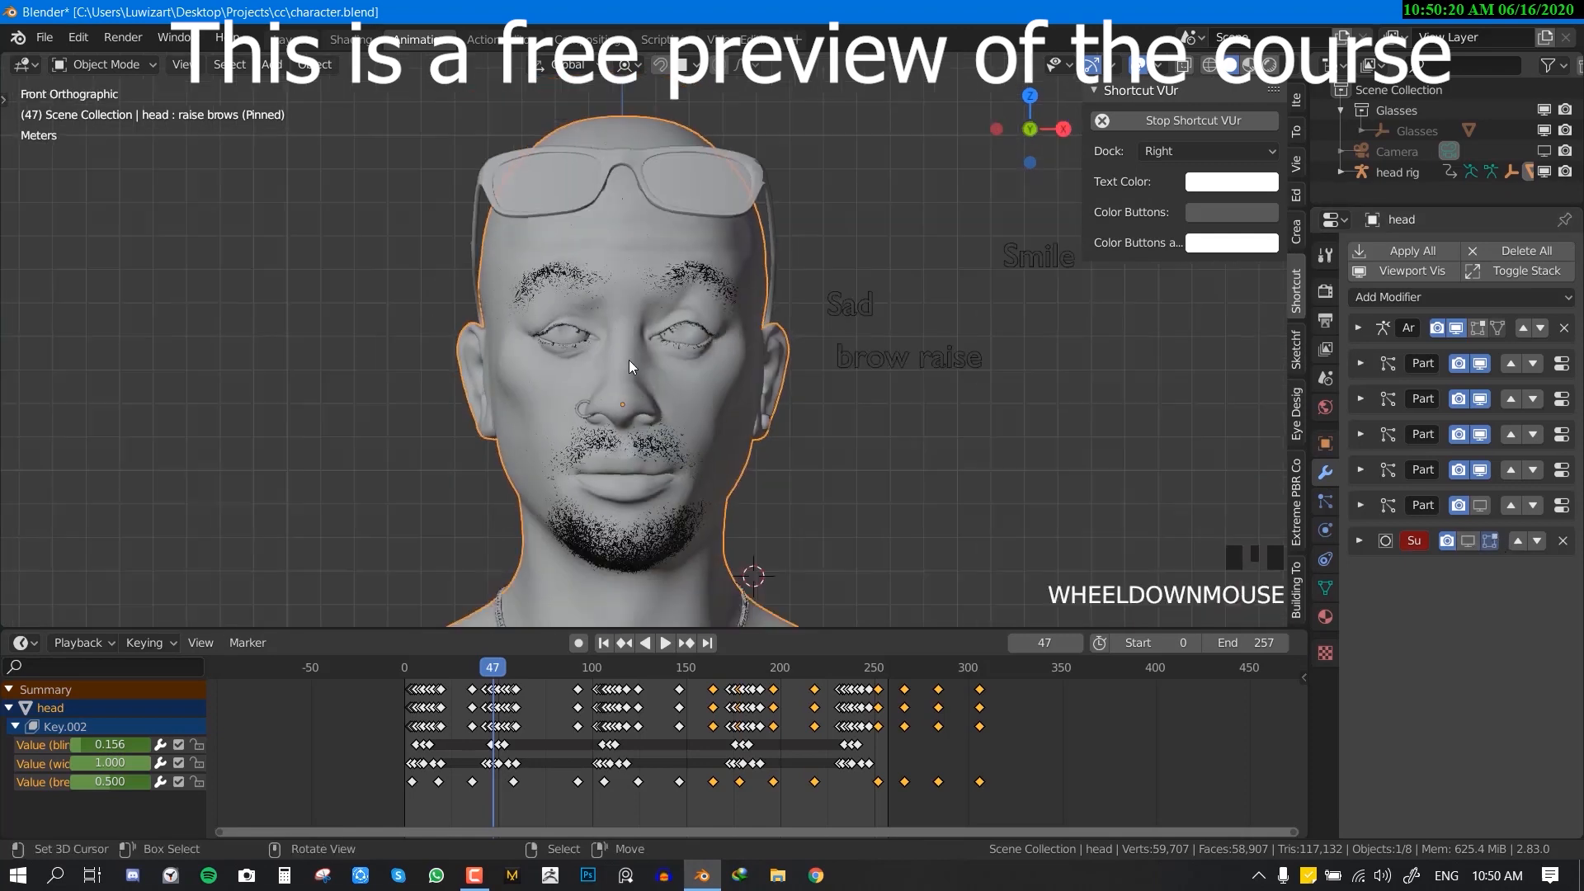
pyautogui.scroll(2, 666, 277)
pyautogui.keyDown('shift'); pyautogui.moveTo(667, 277); pyautogui.dragTo(809, 414, button='middle'); pyautogui.keyUp('shift')
pyautogui.scroll(-1, 718, 368)
pyautogui.scroll(1, 809, 414)
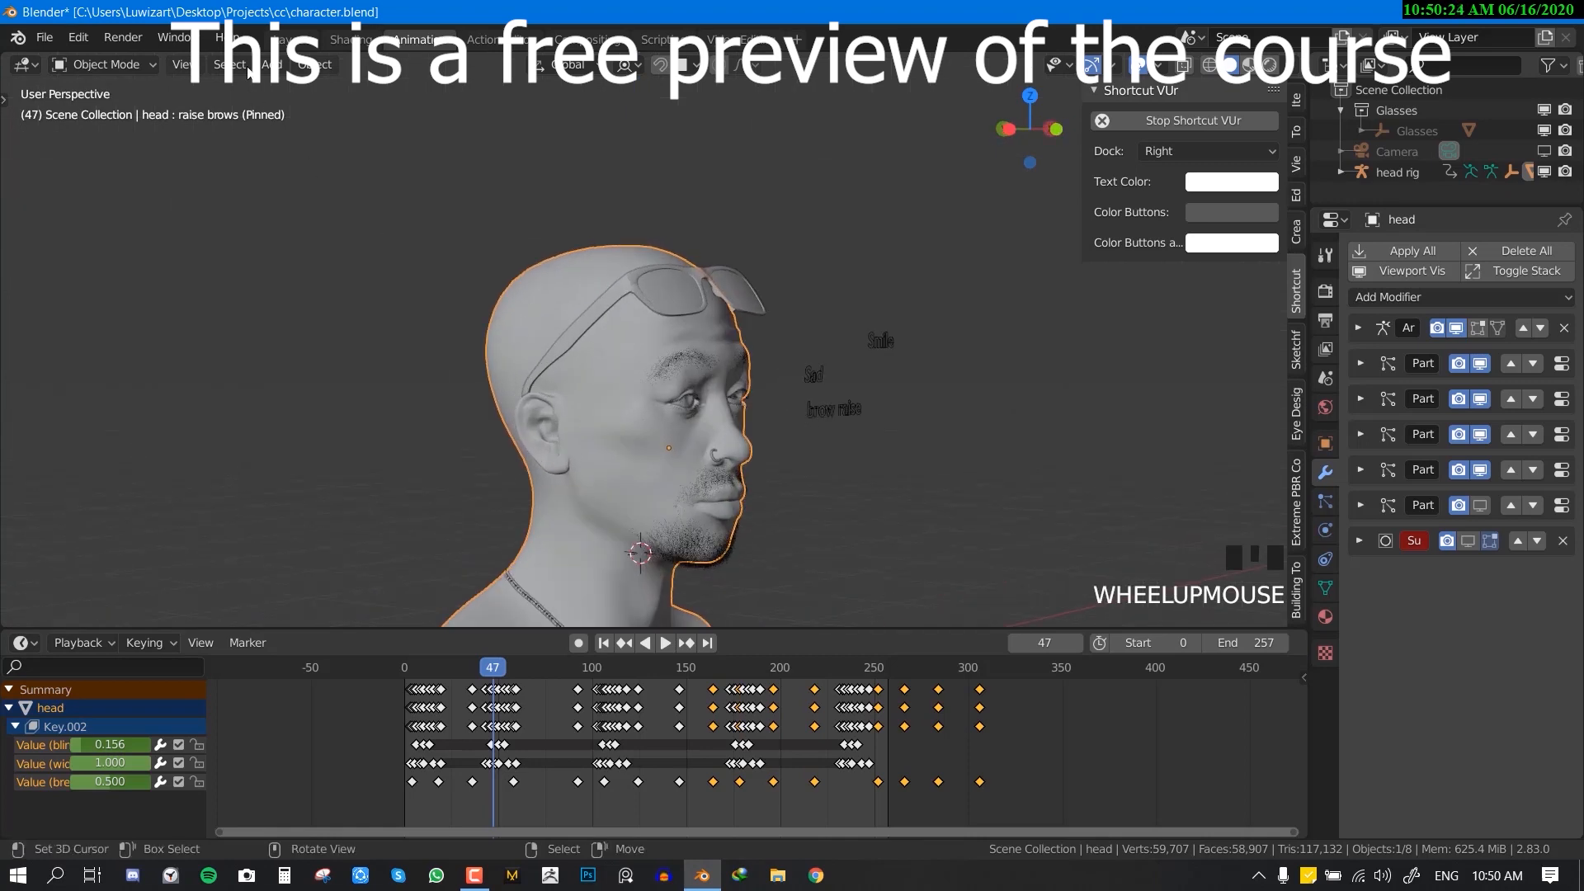
# - Export the head as a Wavefront OBJ named character.obj to the Desktop folder
pyautogui.click(53, 38)
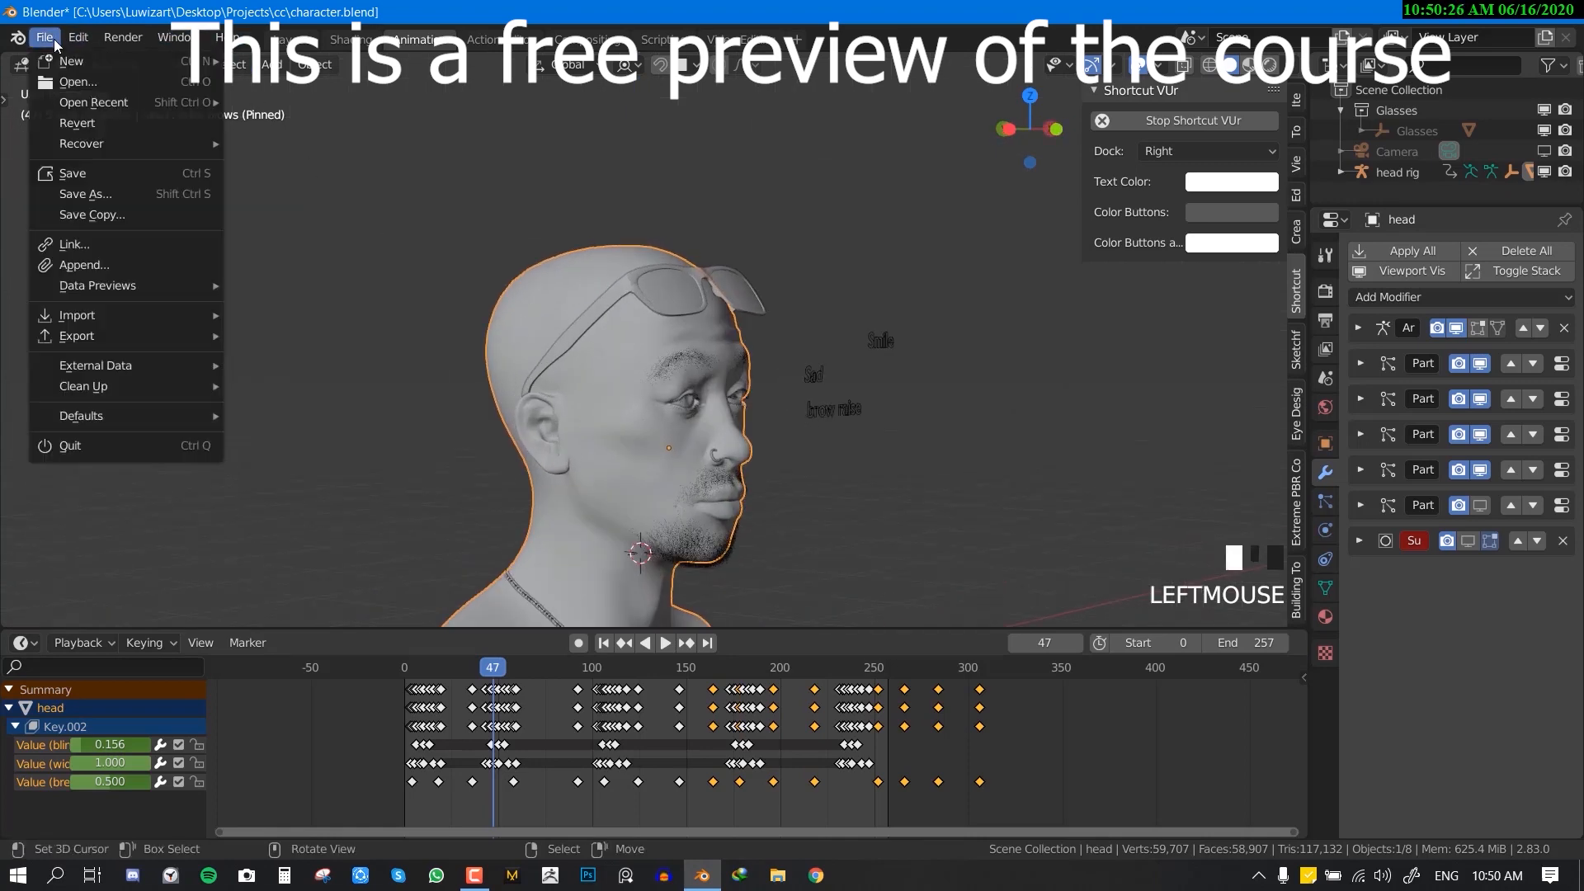
pyautogui.moveTo(101, 339)
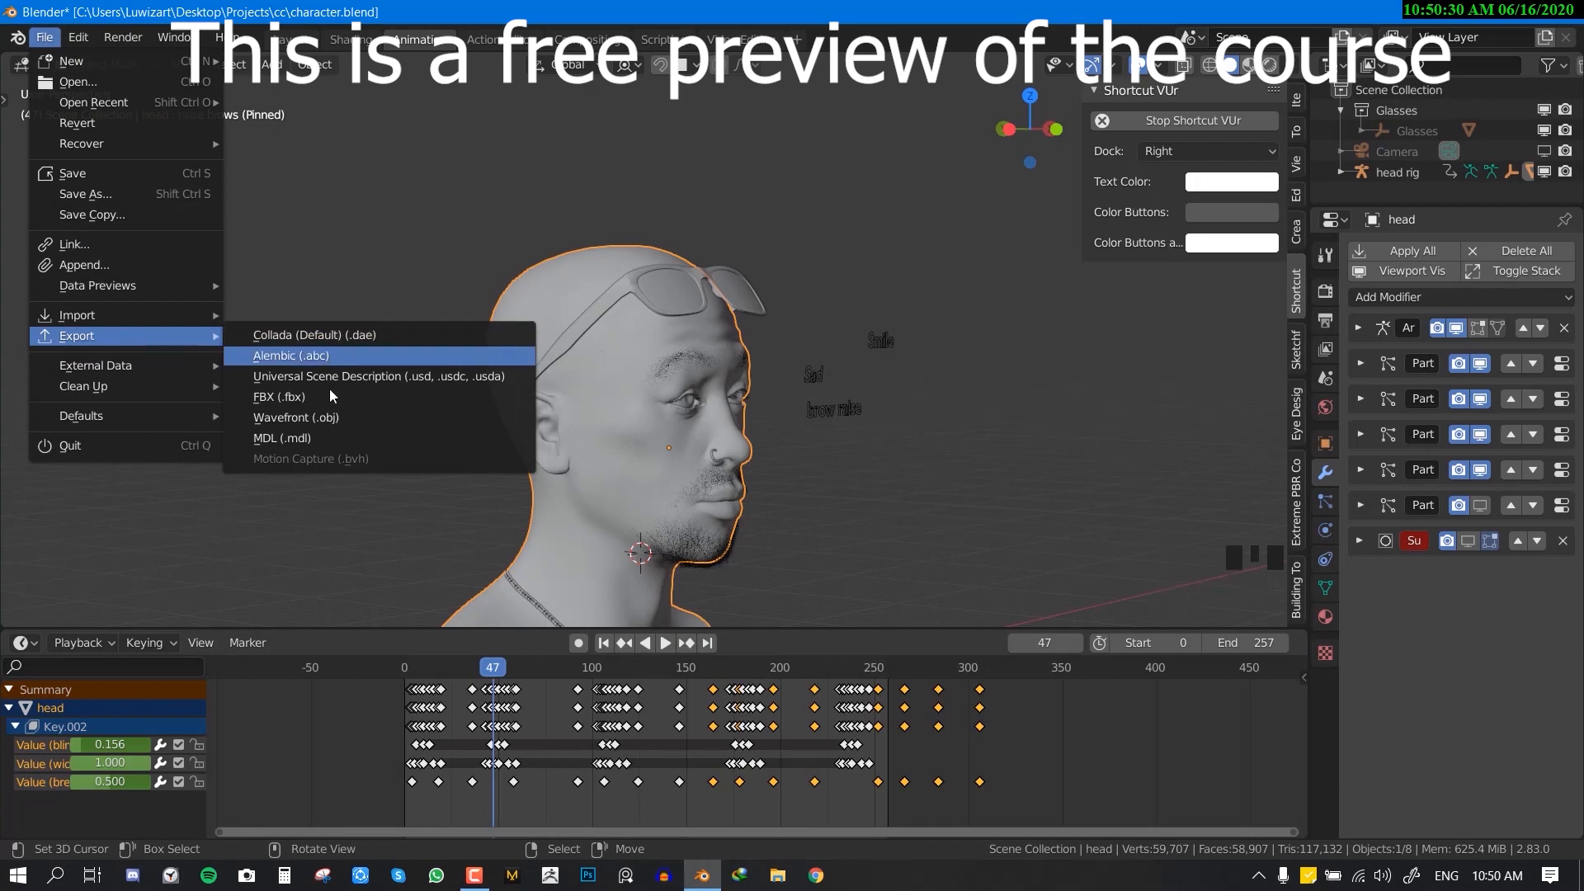
pyautogui.click(334, 417)
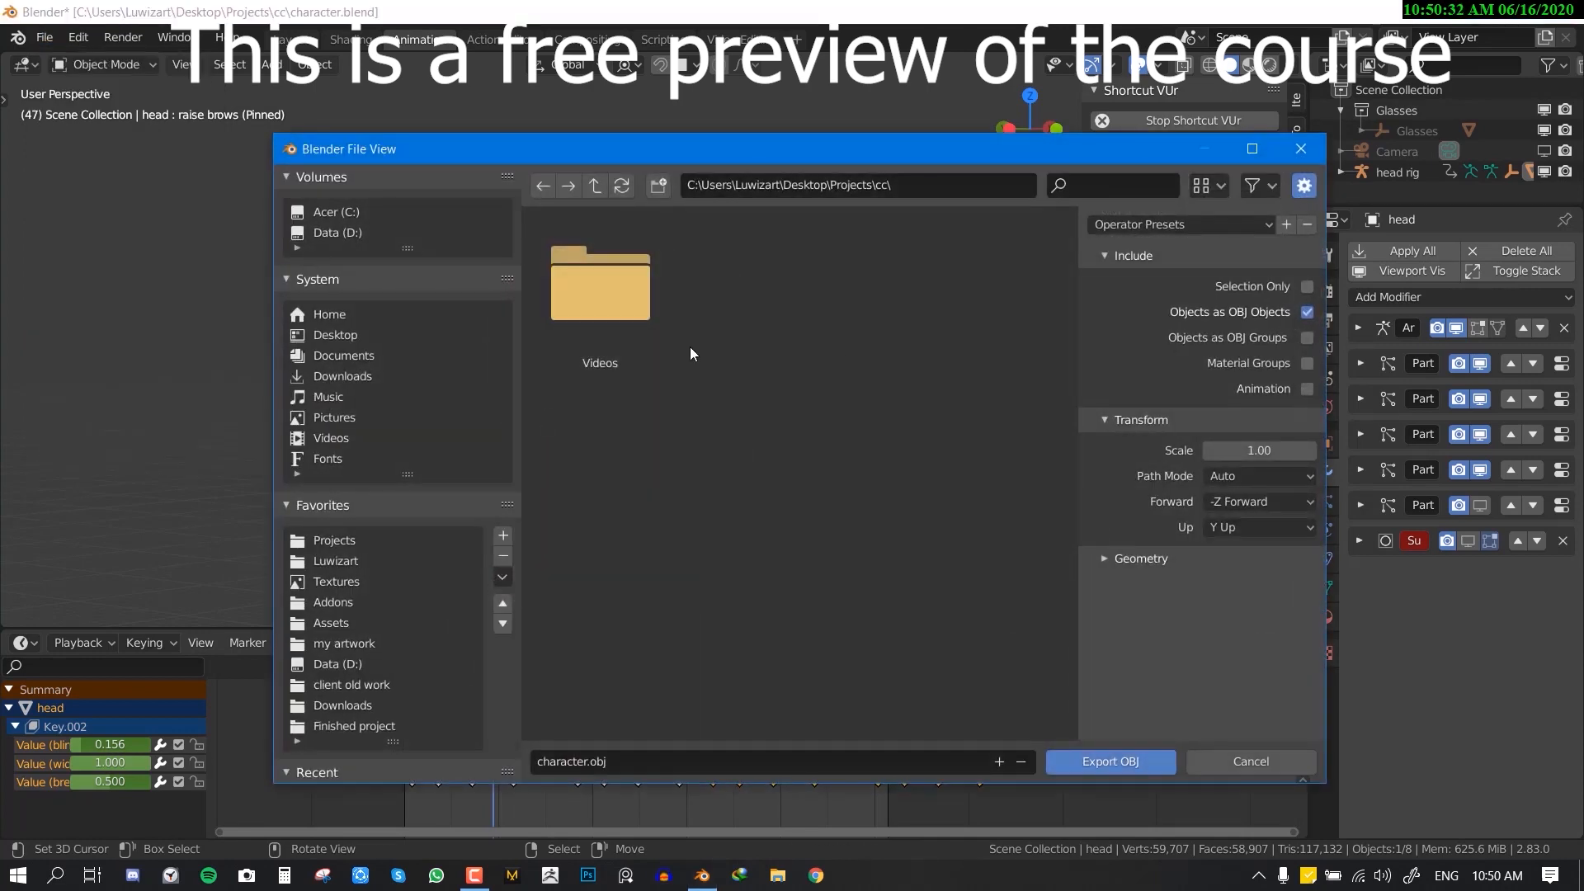
pyautogui.click(350, 334)
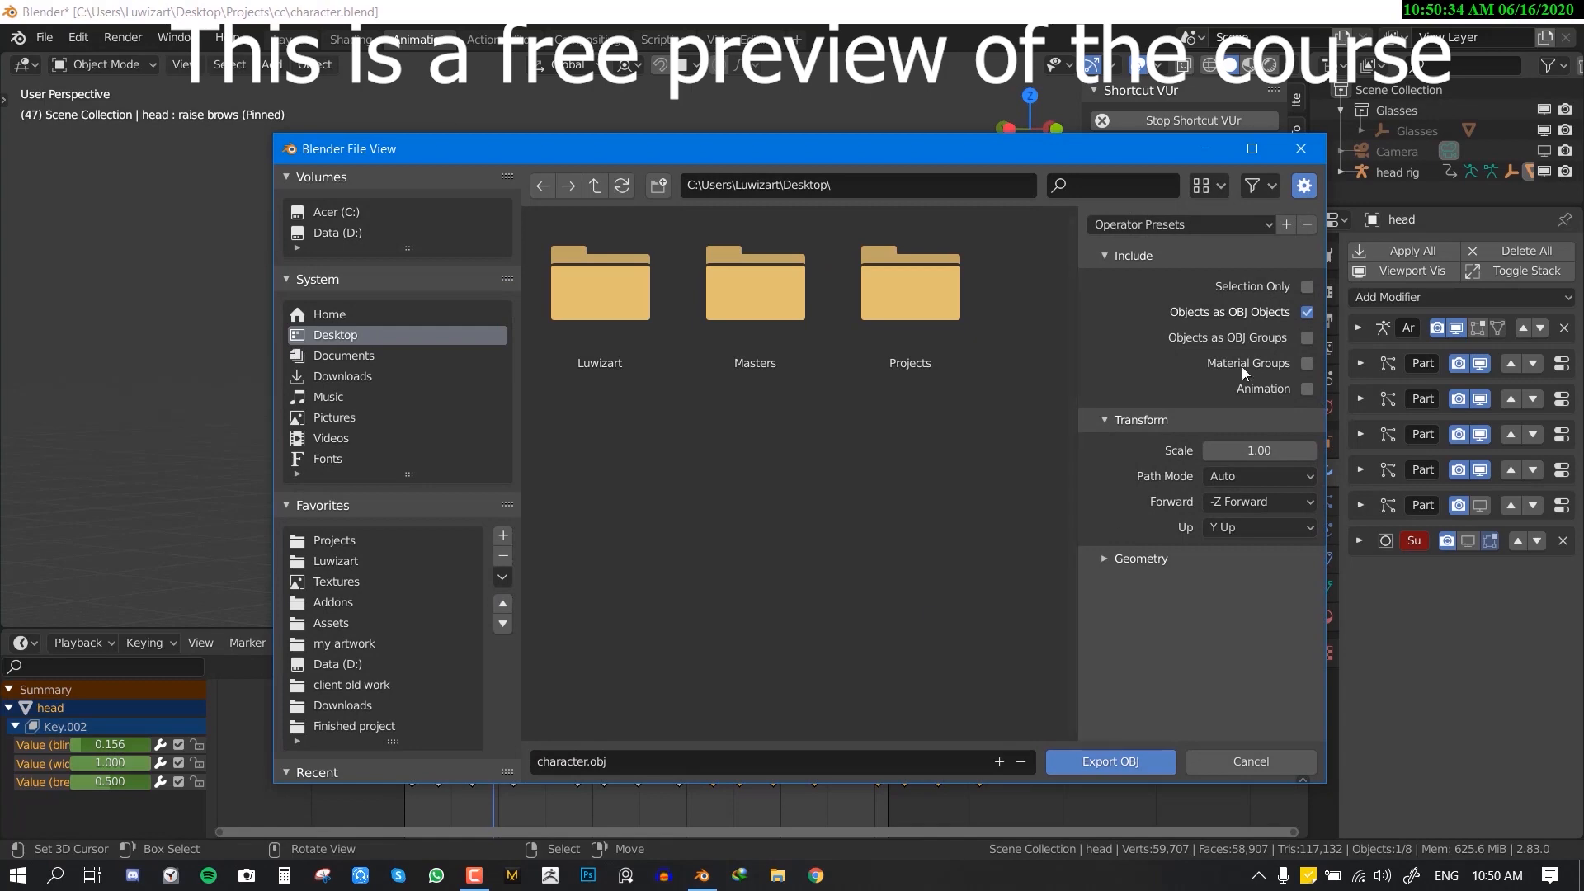
pyautogui.click(1110, 761)
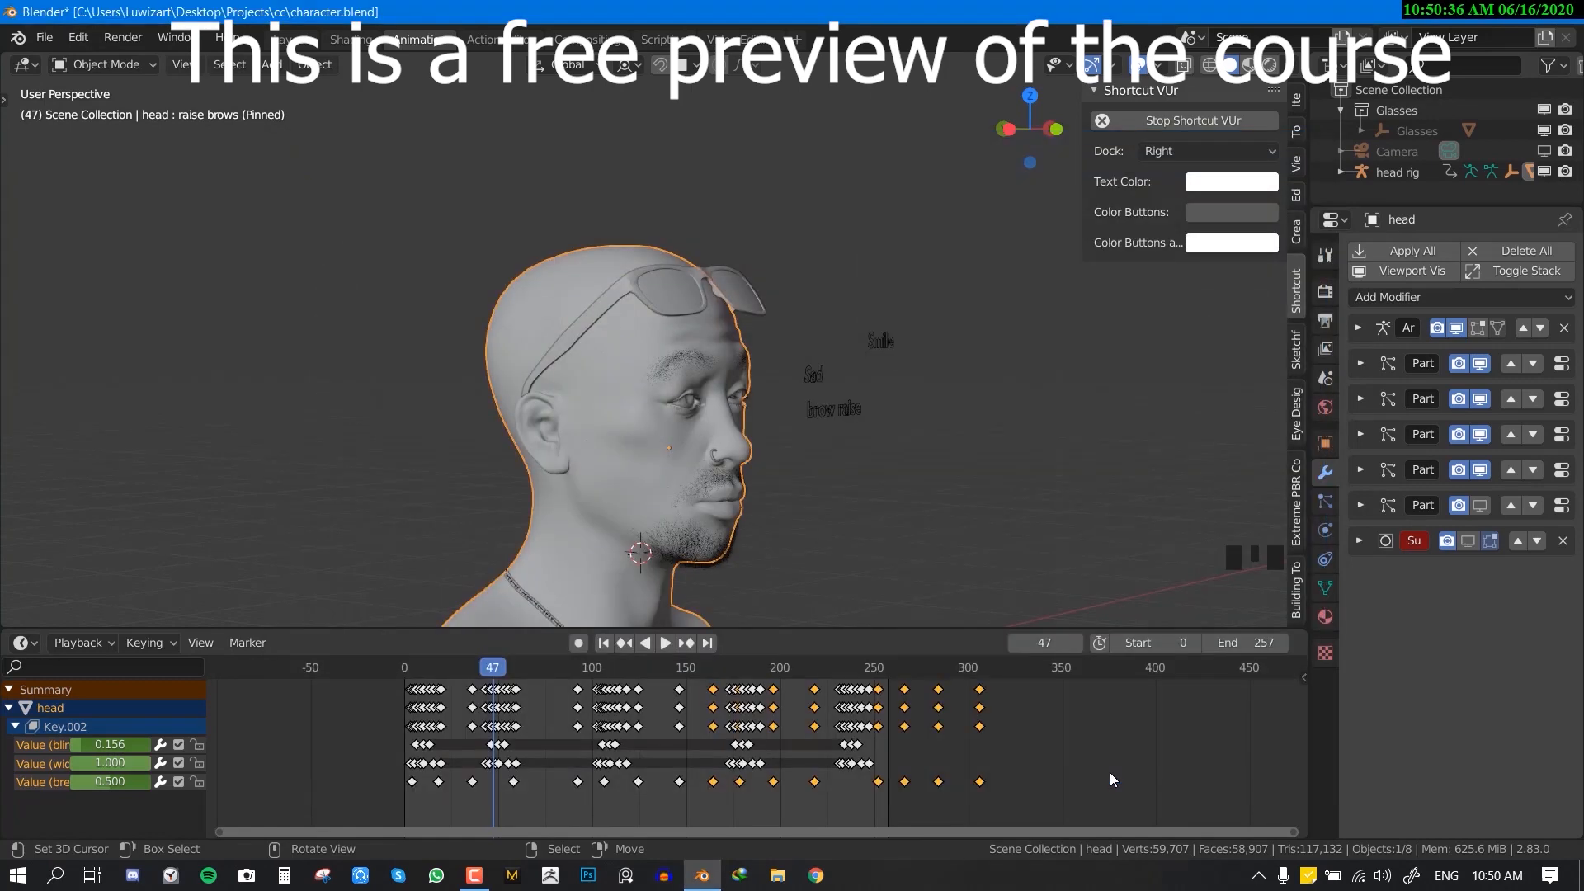
# - Save the character file and start a new General file in front view
pyautogui.moveTo(965, 547); pyautogui.dragTo(842, 351, button='middle')
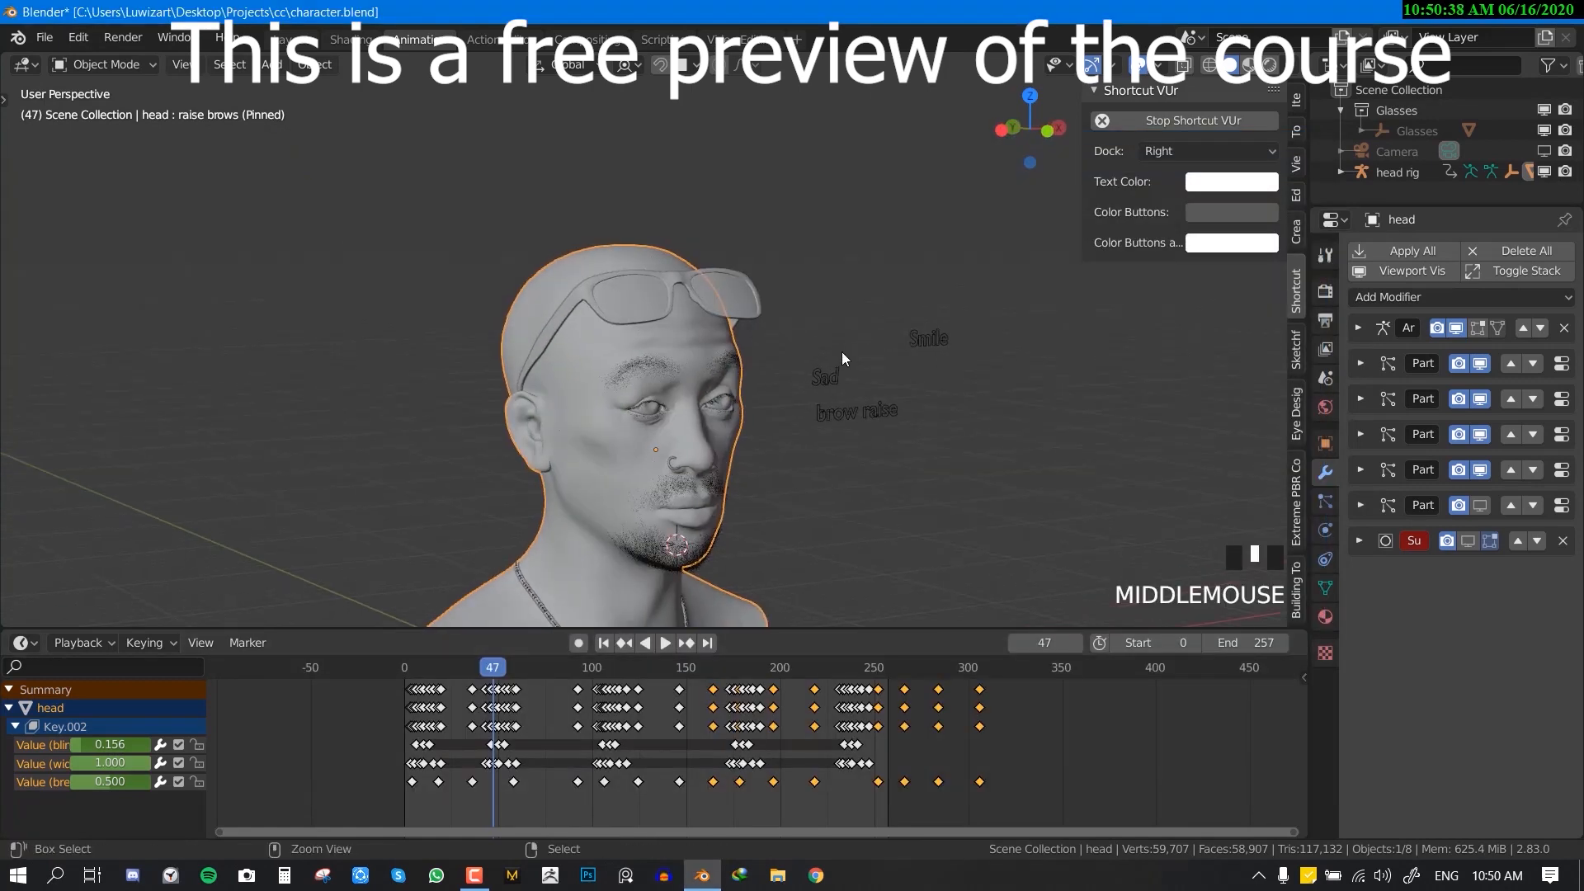
pyautogui.hotkey('ctrl', 'n')
pyautogui.click(844, 344)
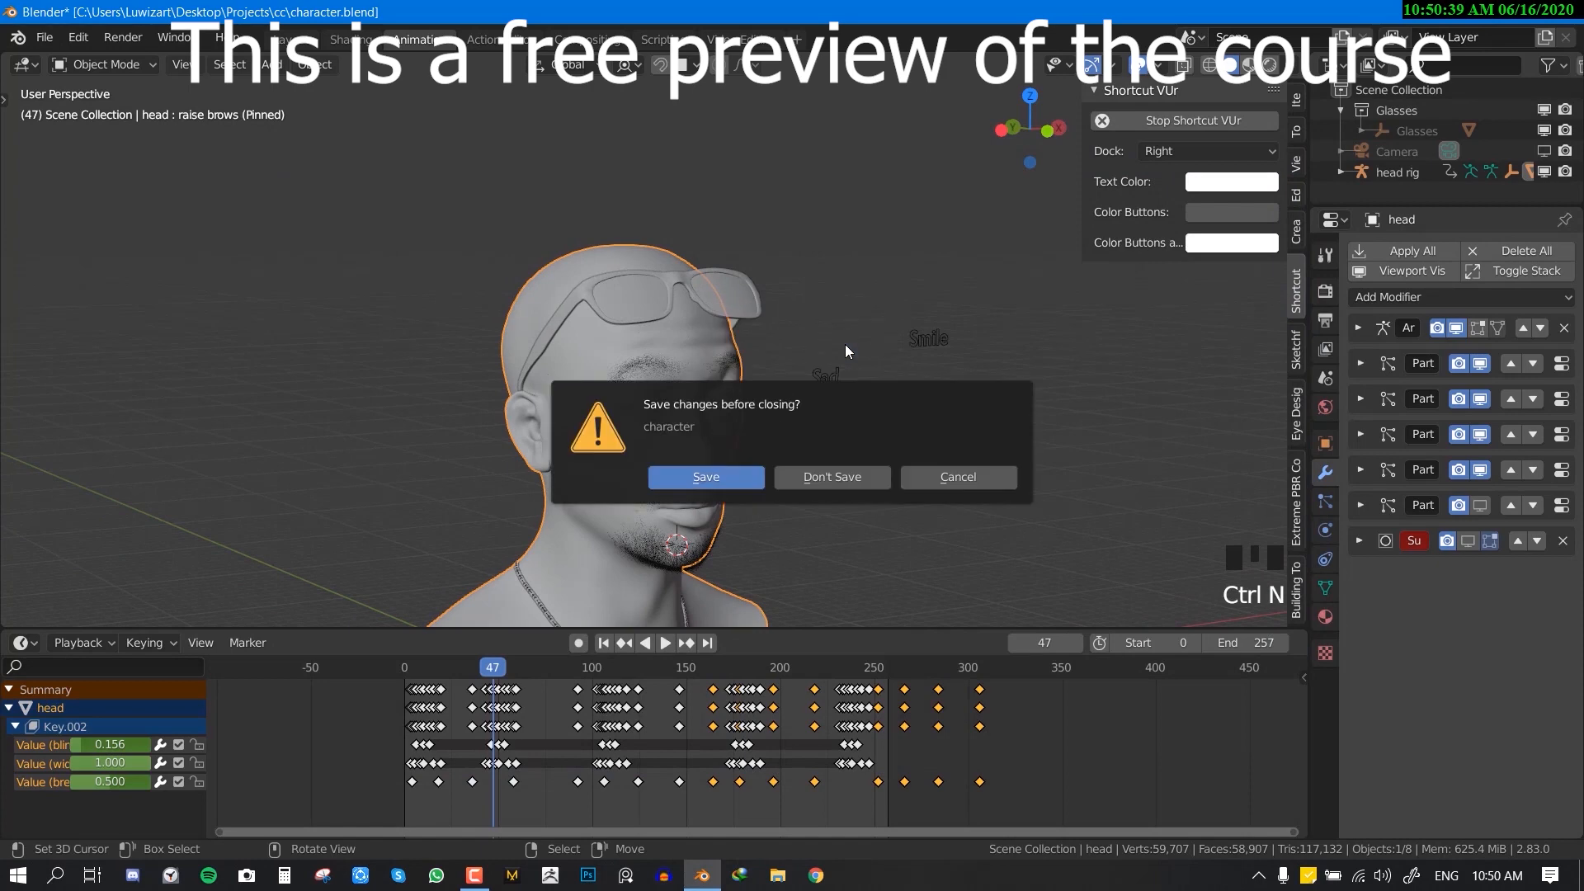
pyautogui.click(710, 485)
pyautogui.press('KP_1')
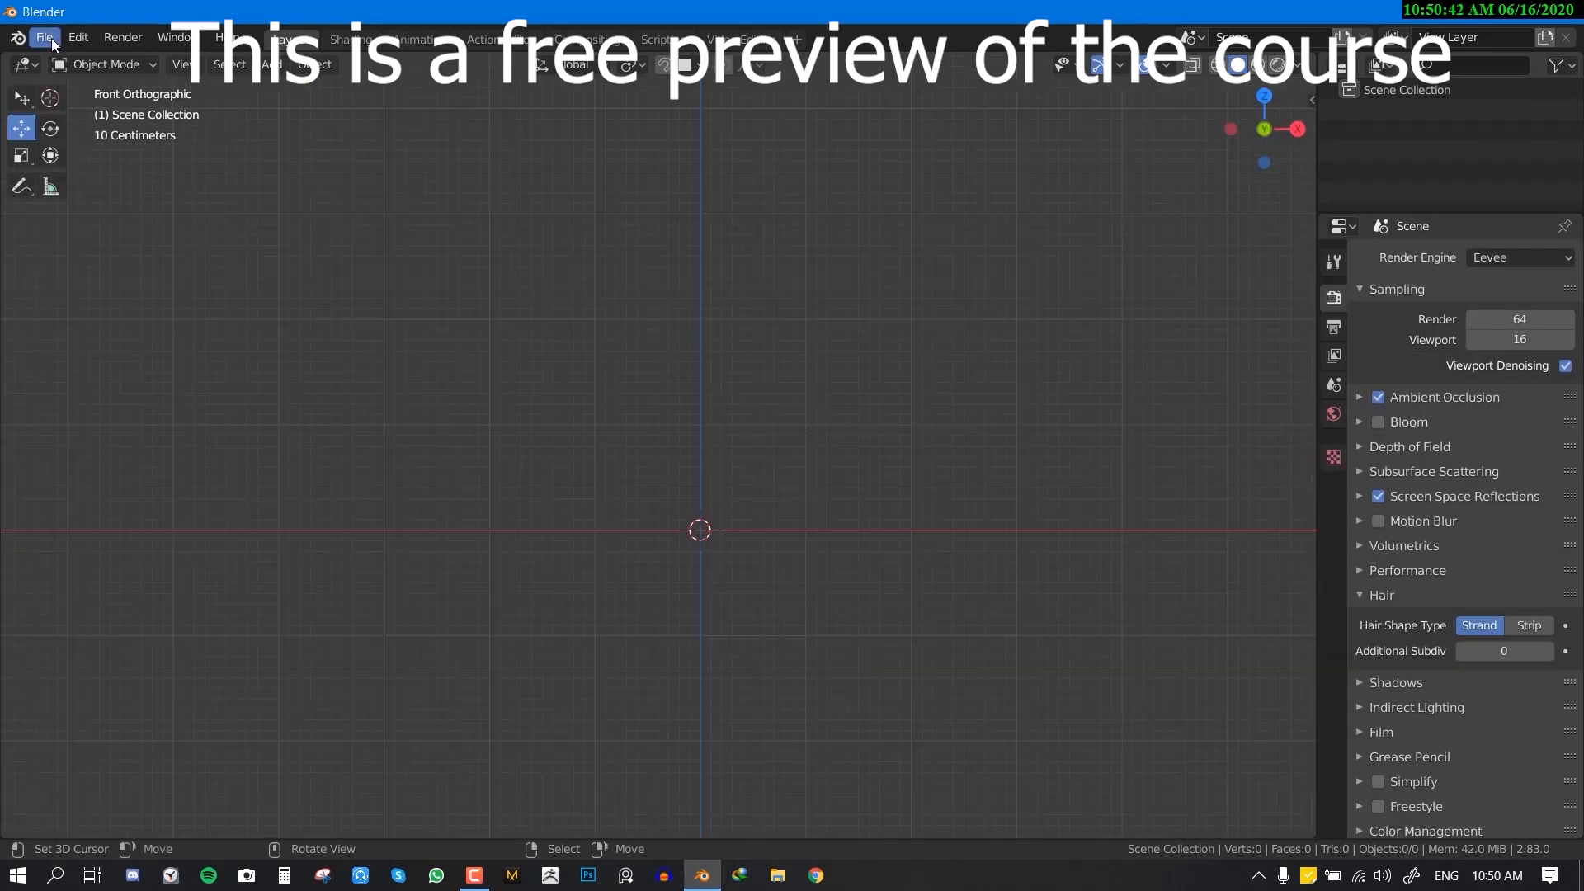
# - Import the Wavefront file character.obj from the Desktop folder
pyautogui.click(52, 38)
pyautogui.moveTo(112, 307)
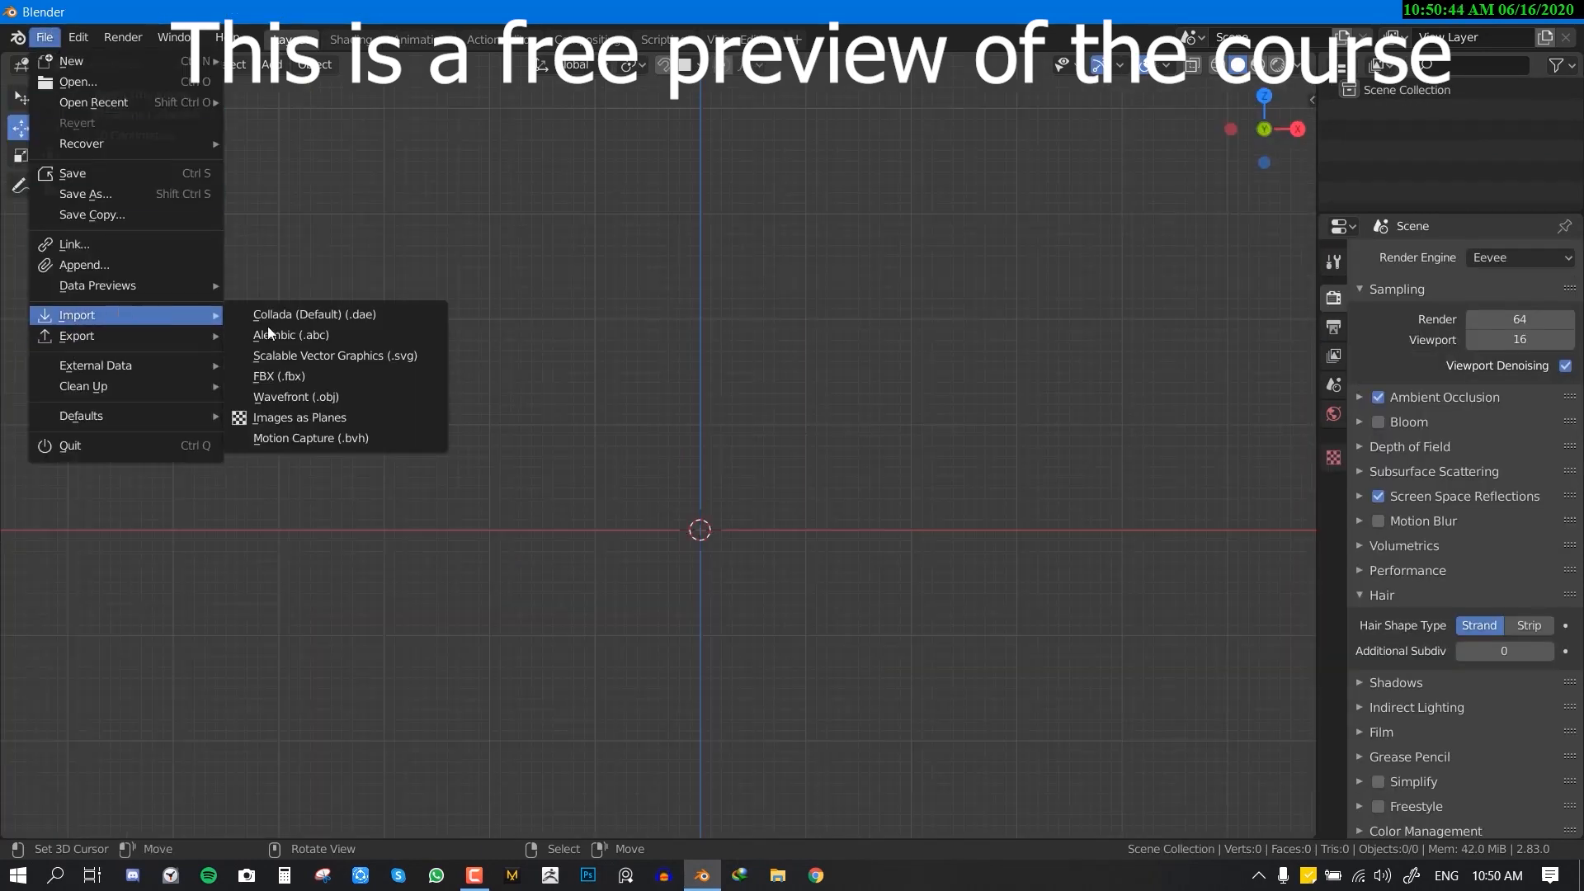
pyautogui.click(359, 396)
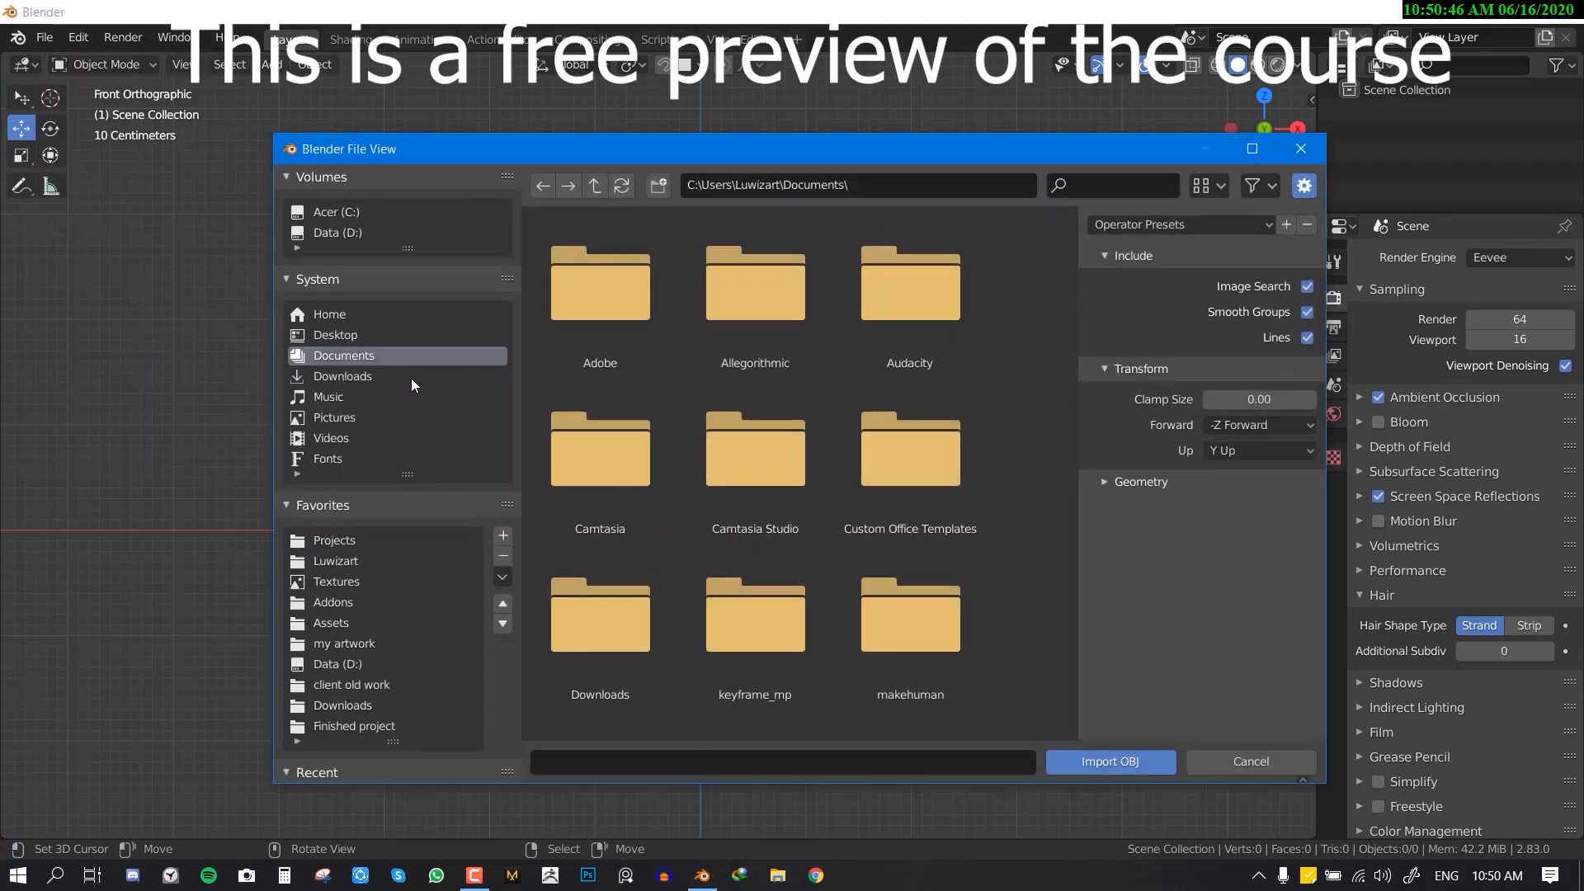
pyautogui.click(359, 334)
pyautogui.doubleClick(784, 470)
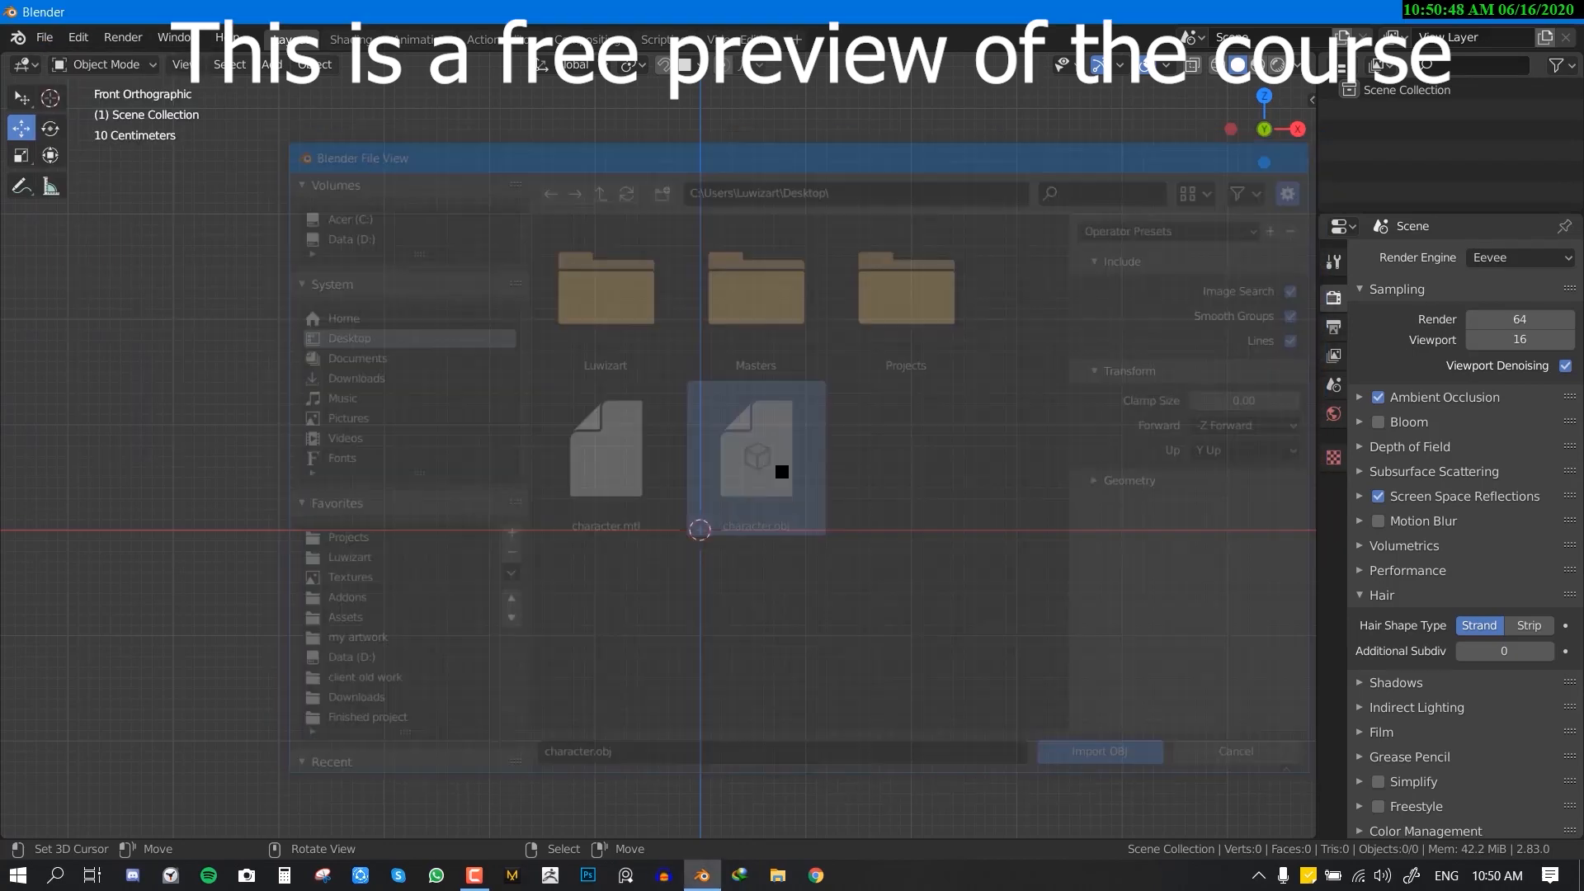
# - Select the imported head mesh and view it at a three-quarter angle
pyautogui.scroll(-5, 716, 357)
pyautogui.scroll(3, 718, 279)
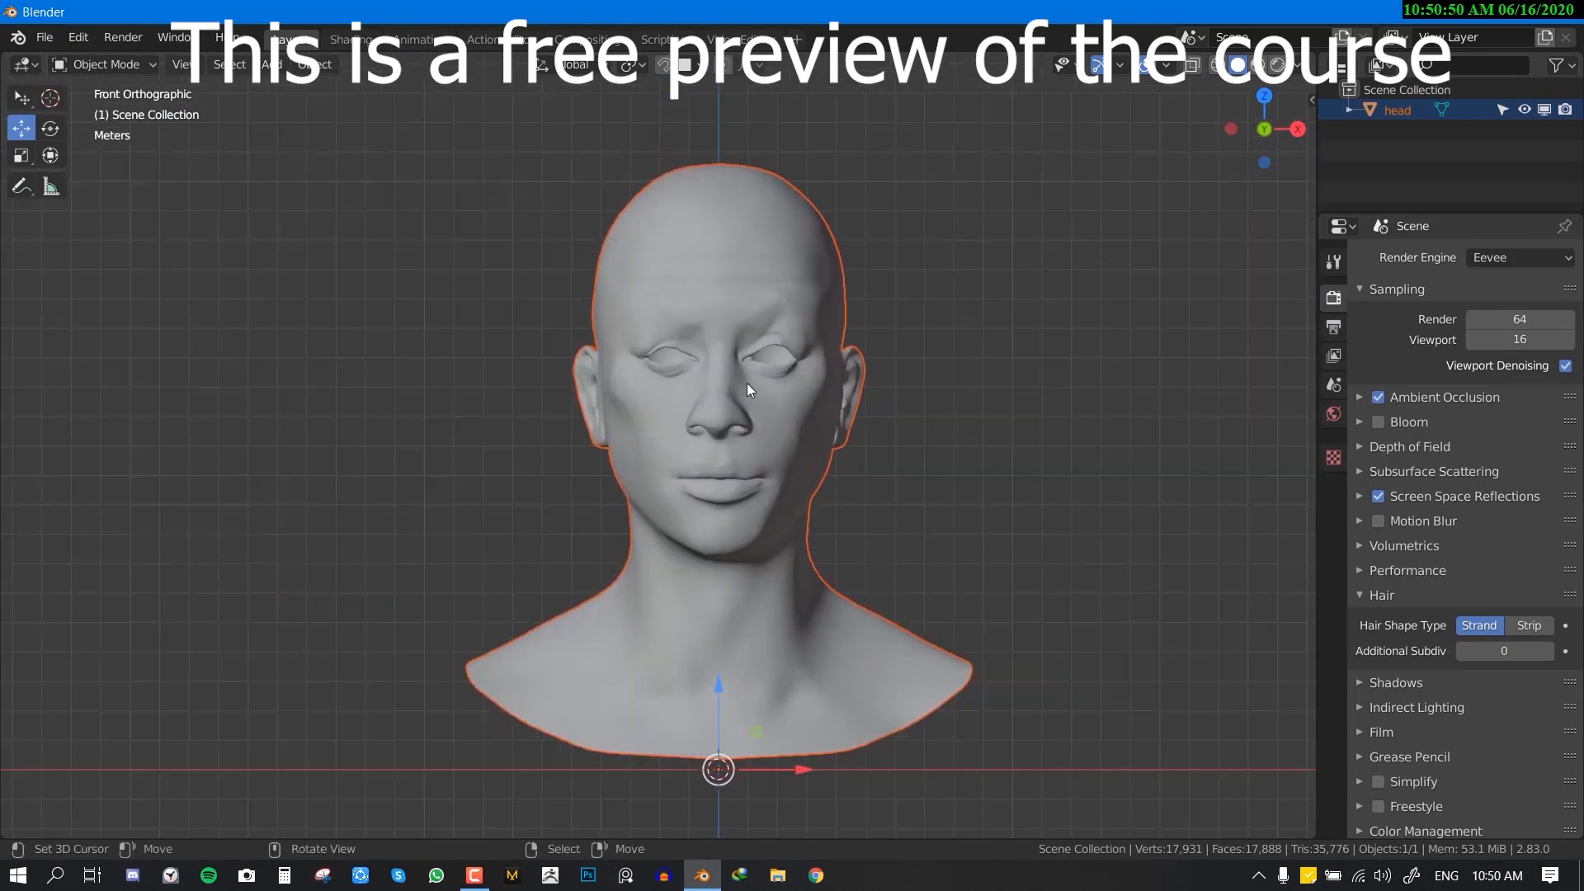
pyautogui.moveTo(746, 382)
pyautogui.mouseDown(button='middle')
pyautogui.moveTo(914, 394)
pyautogui.moveTo(731, 381)
pyautogui.mouseUp(button='middle')
pyautogui.scroll(3, 916, 396)
pyautogui.press('KP_1')
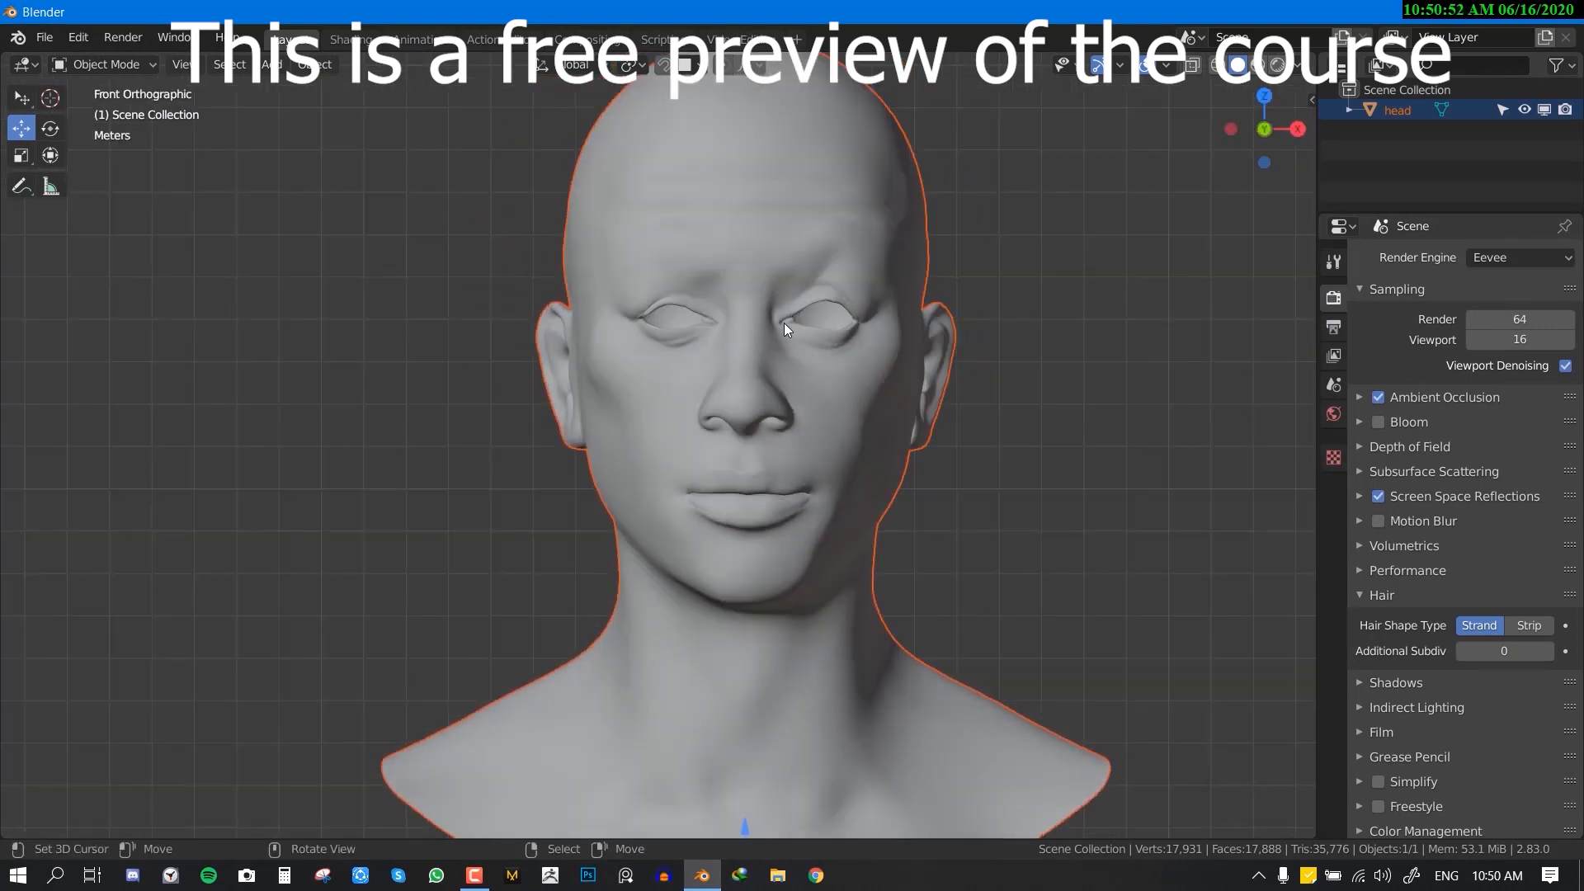
pyautogui.rightClick(730, 175)
pyautogui.scroll(-3, 770, 221)
pyautogui.moveTo(770, 221); pyautogui.dragTo(668, 310, button='middle')
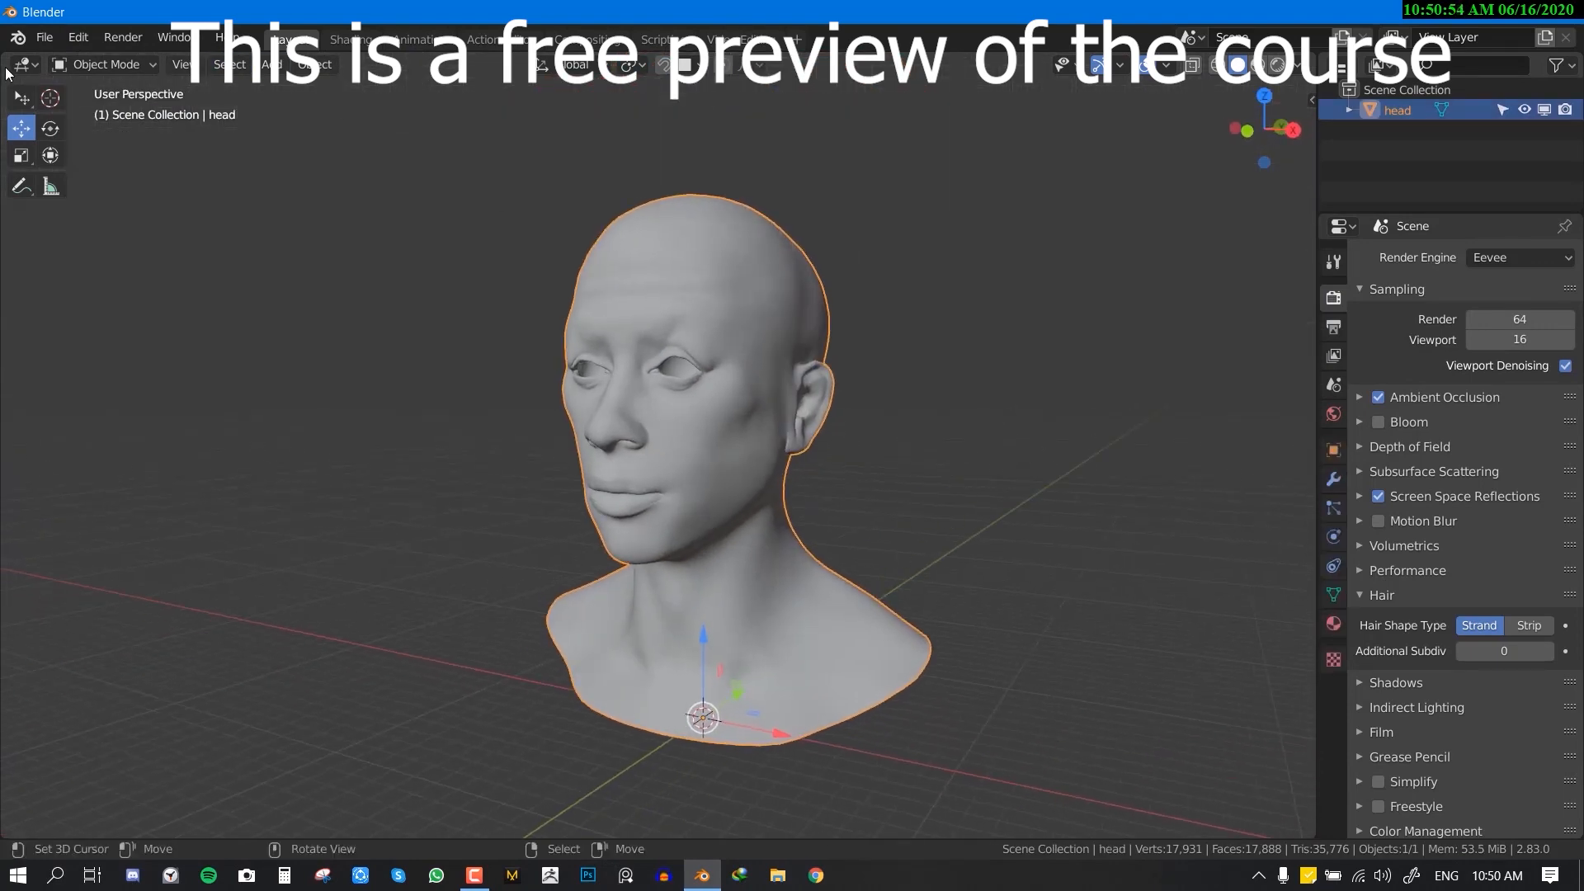
pyautogui.click(44, 37)
pyautogui.moveTo(105, 335)
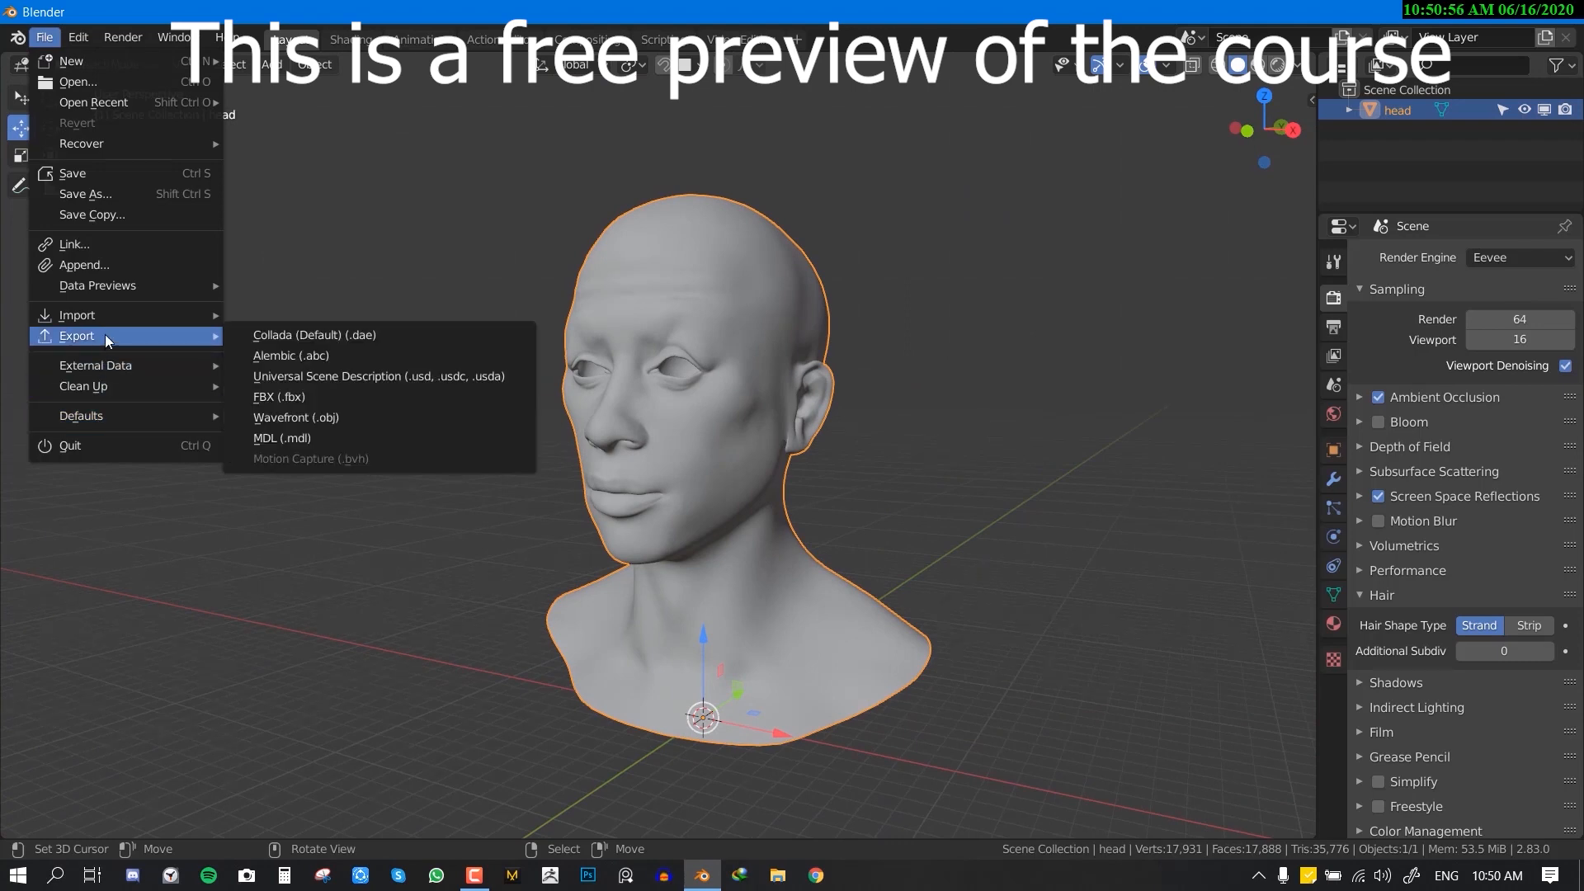
pyautogui.click(315, 415)
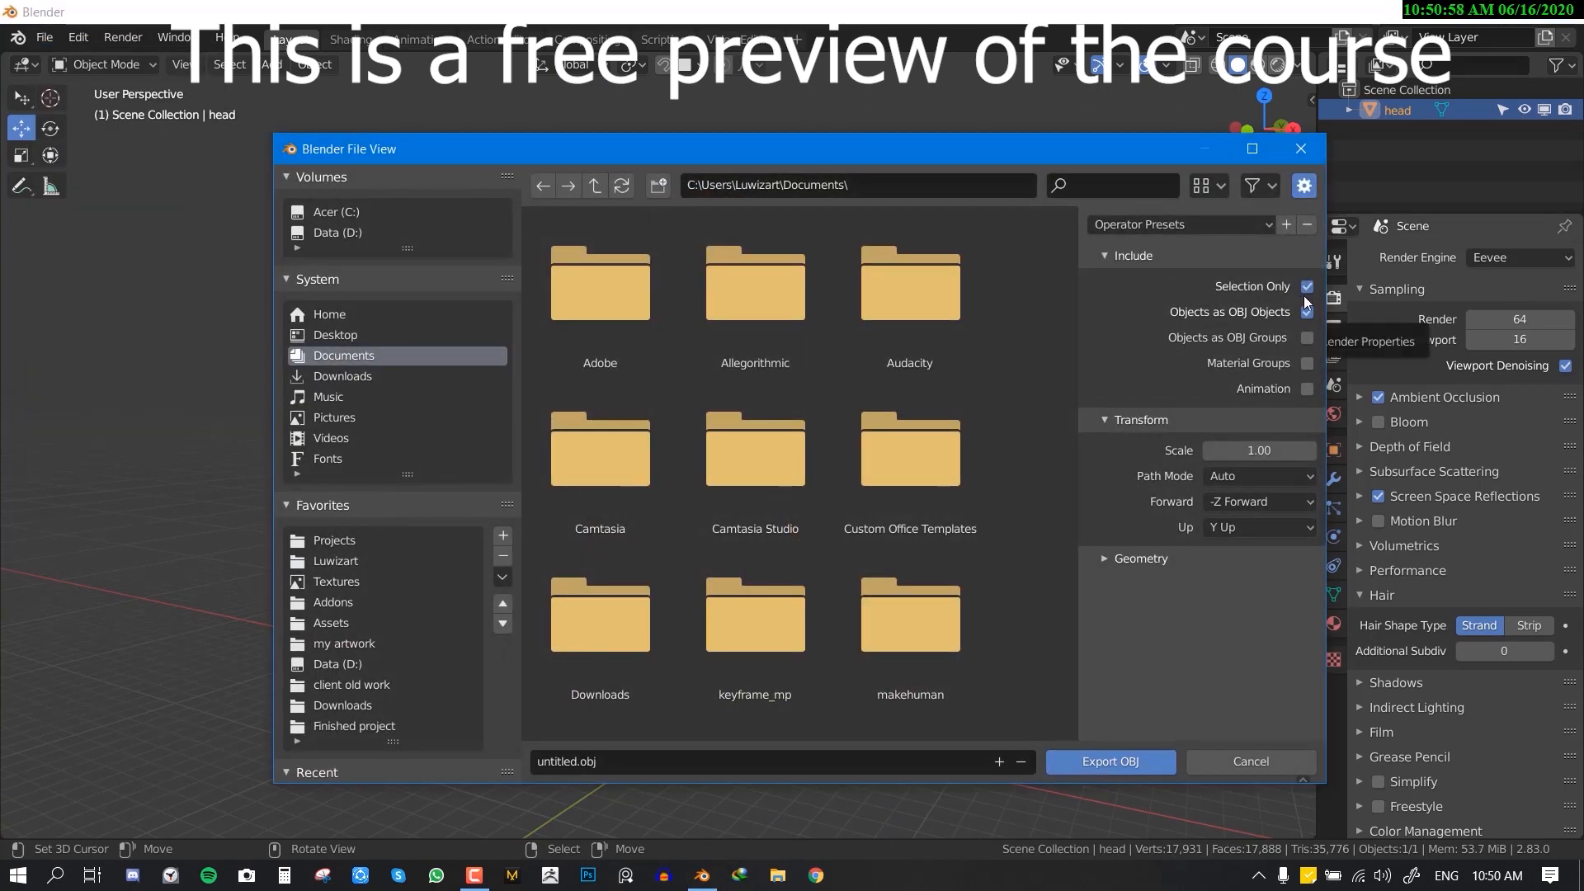
pyautogui.click(1305, 148)
# - Examine the imported head mesh from the front and the side
pyautogui.moveTo(765, 337); pyautogui.dragTo(868, 328, button='middle')
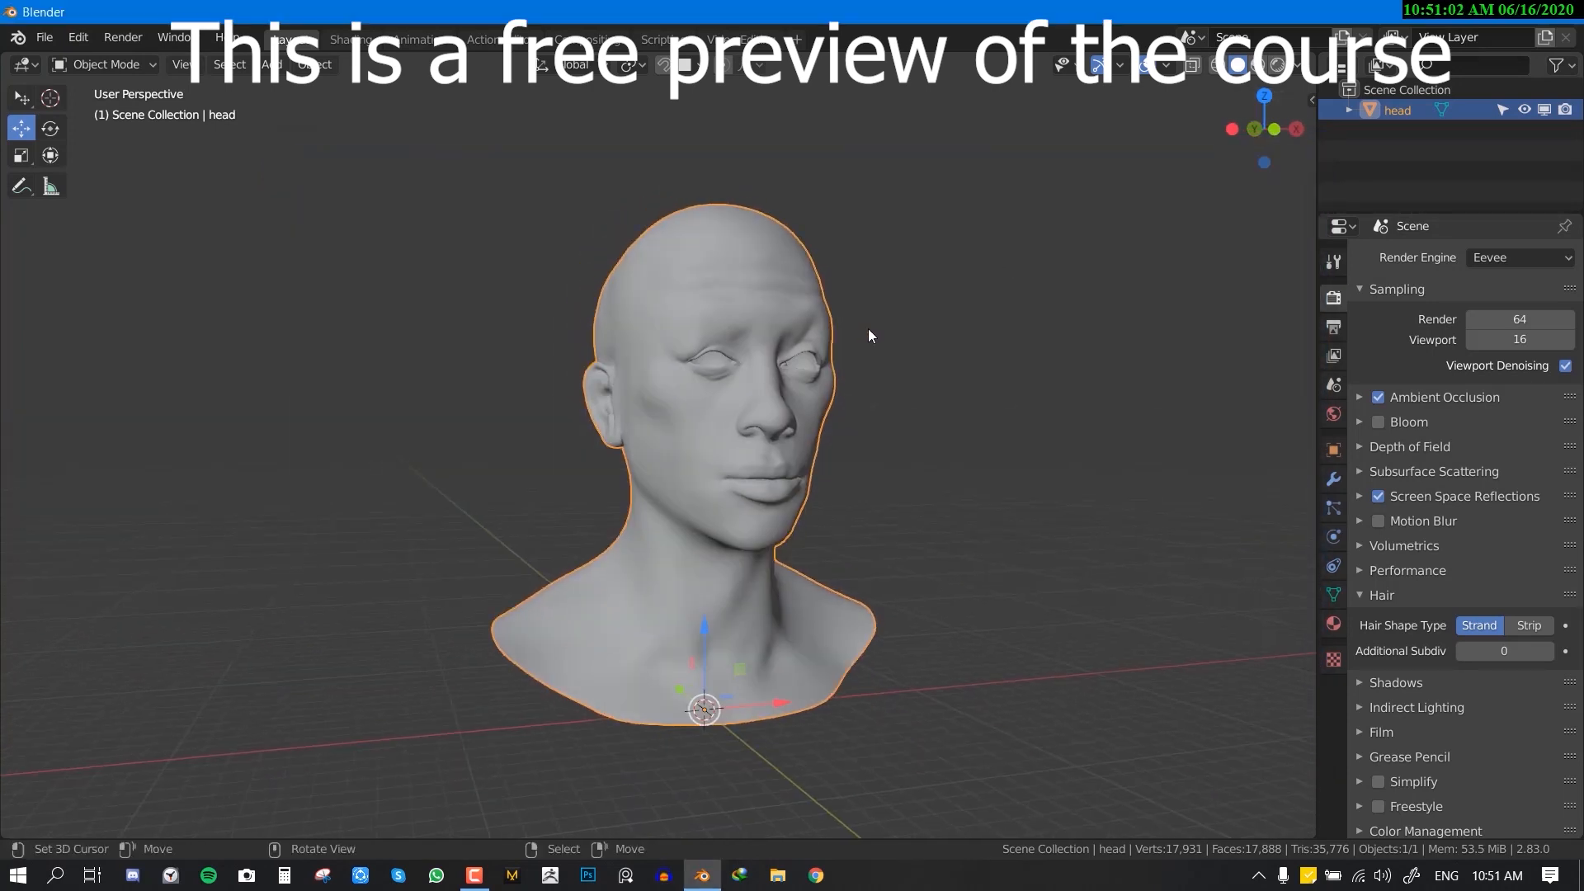
pyautogui.press('KP_1')
pyautogui.scroll(2, 863, 315)
pyautogui.scroll(-4, 863, 313)
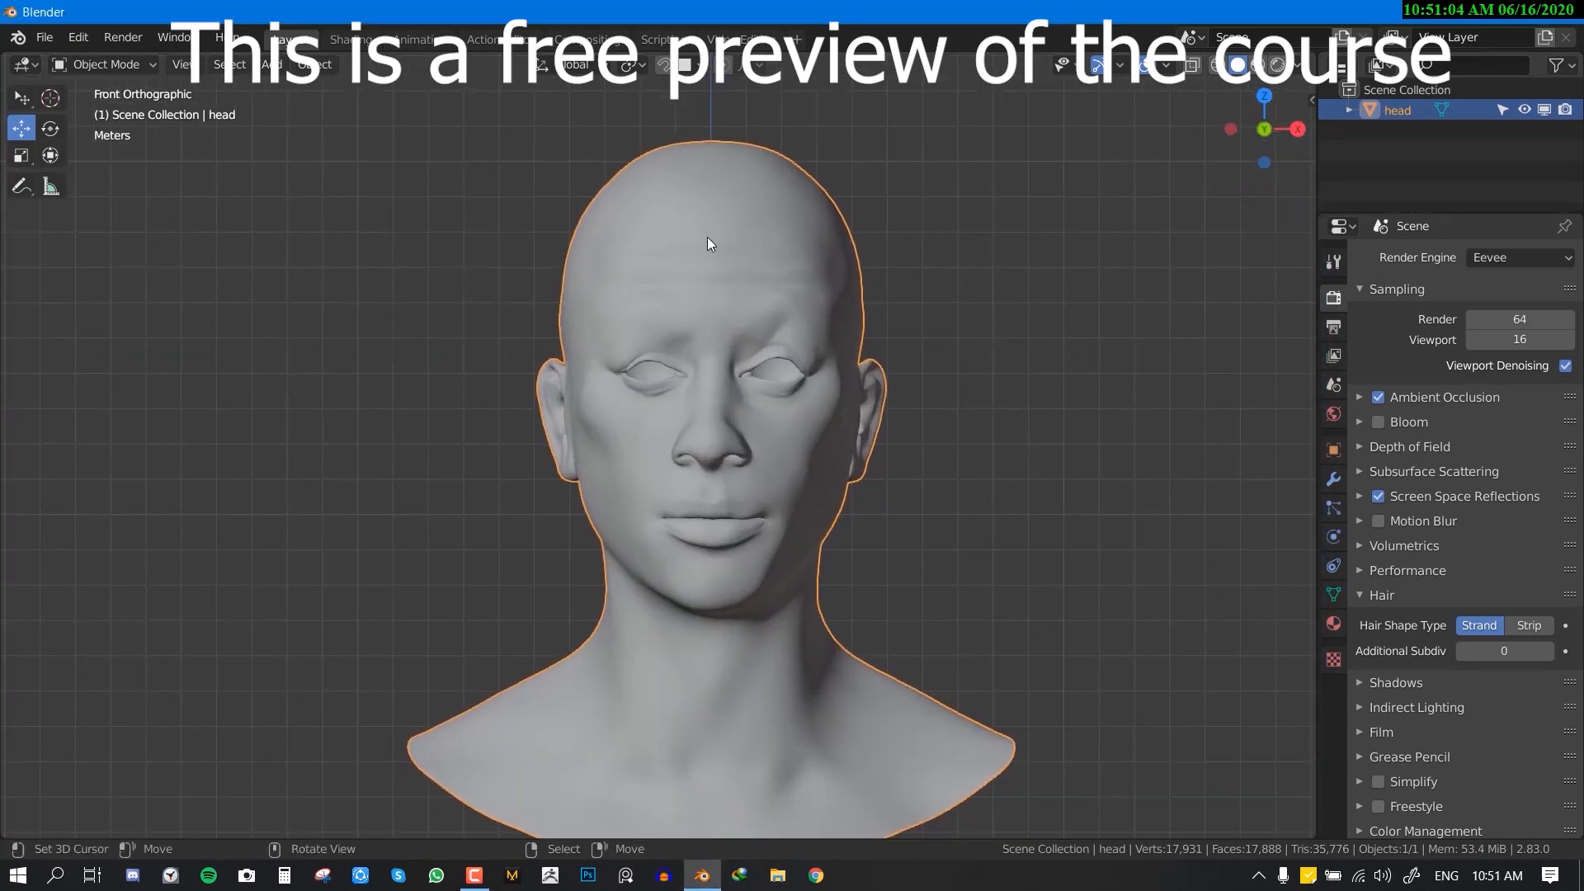
pyautogui.moveTo(518, 334); pyautogui.dragTo(780, 264, button='middle')
pyautogui.scroll(2, 788, 345)
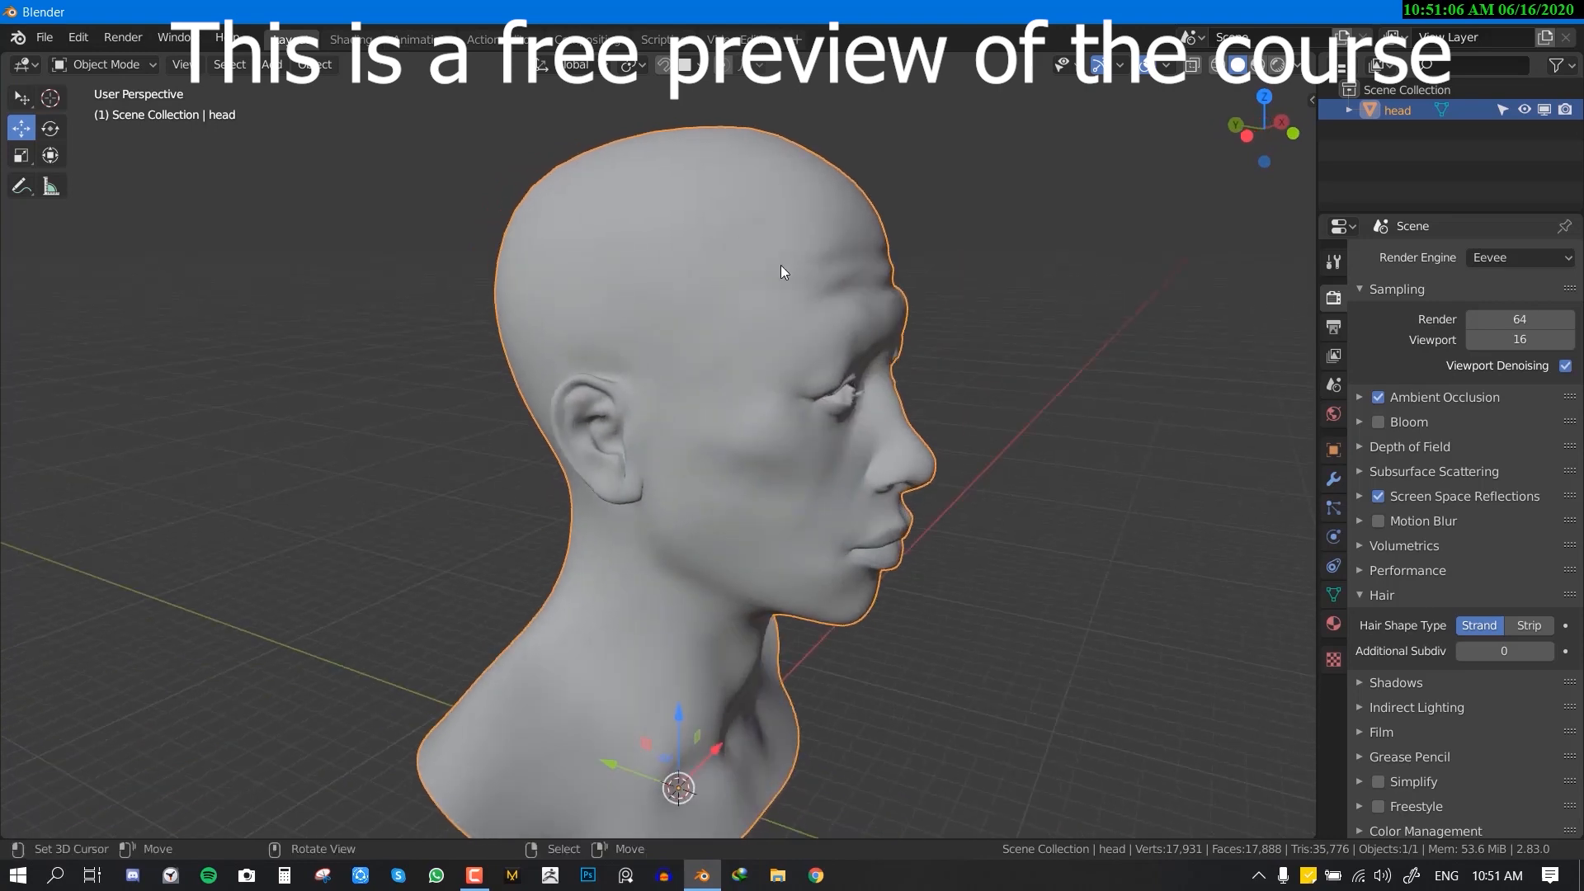
pyautogui.press('KP_1')
pyautogui.scroll(-2, 812, 320)
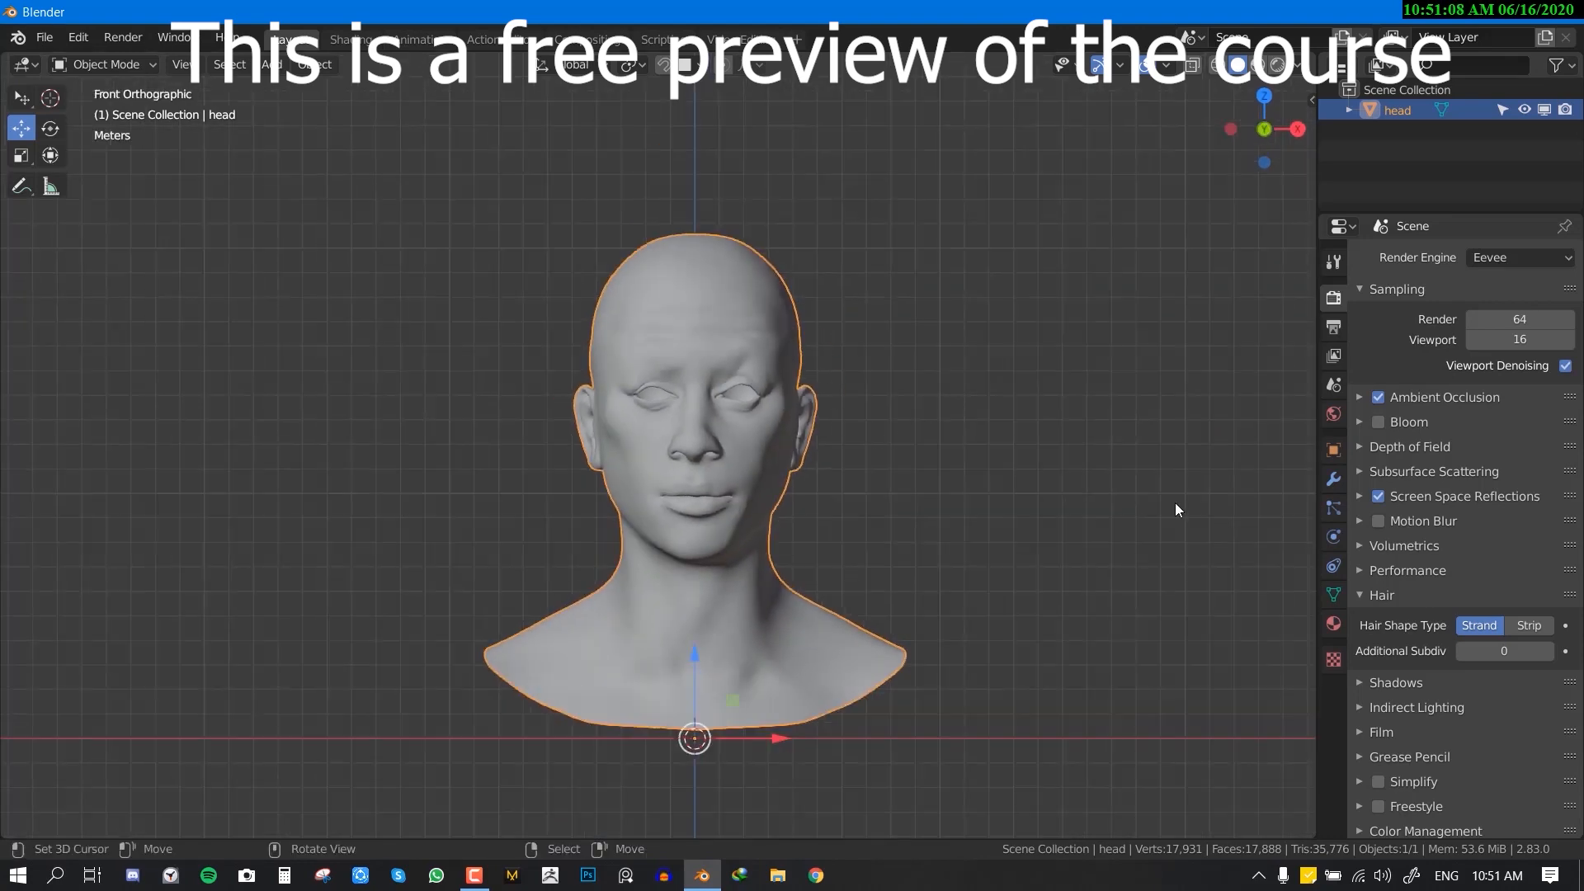
# - Switch to the Shading workspace and maximize the shader editor showing the head_mat material
pyautogui.click(350, 39)
pyautogui.press('KP_1')
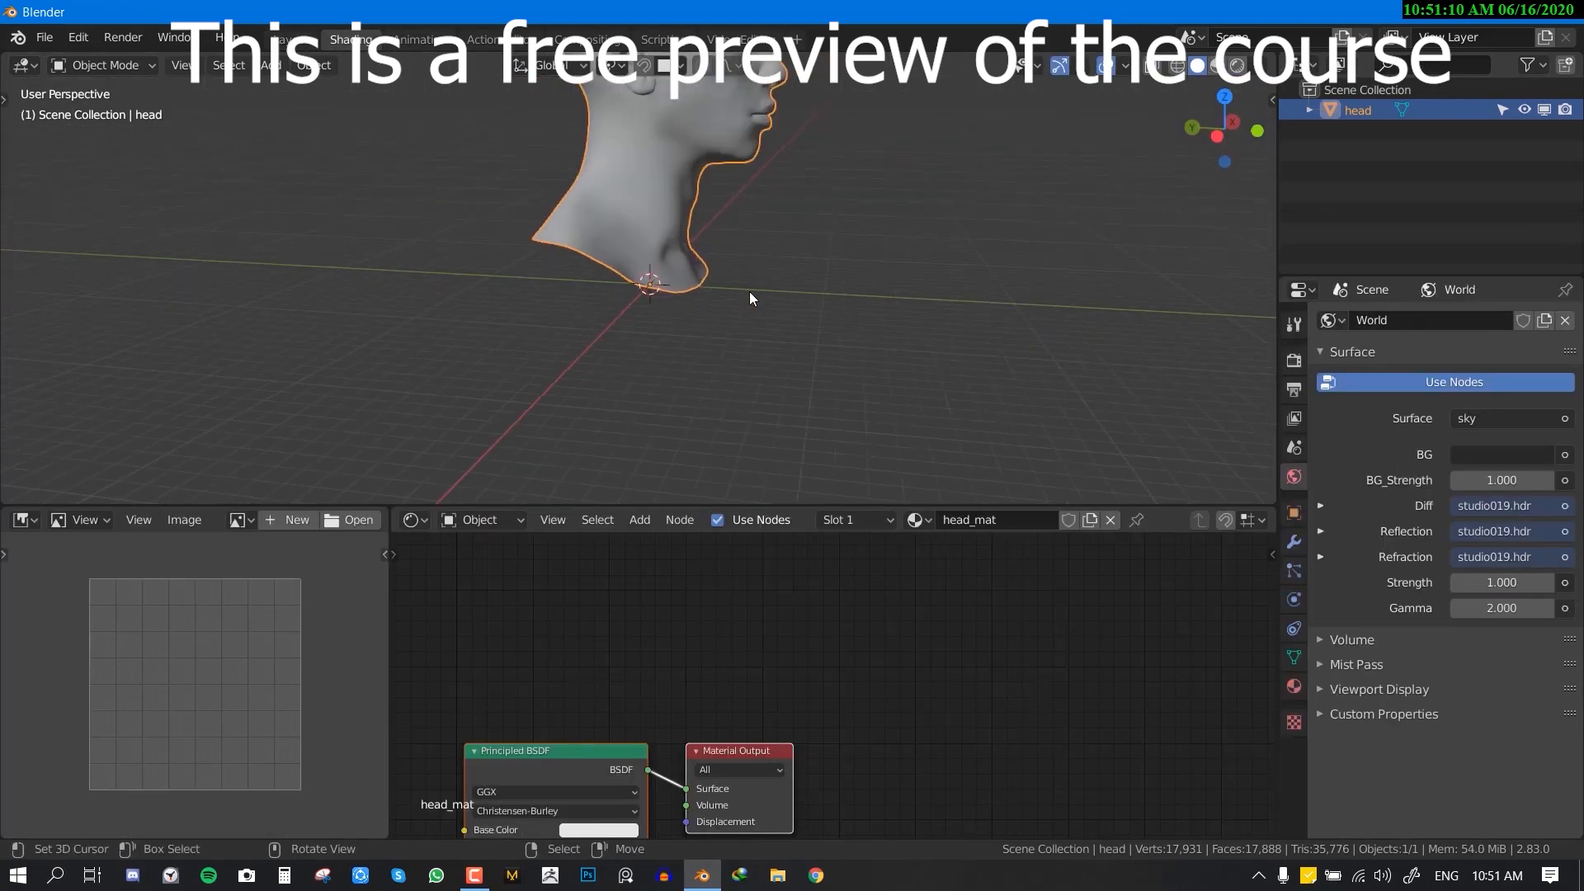
pyautogui.moveTo(658, 674); pyautogui.dragTo(832, 582, button='middle')
pyautogui.hotkey('ctrl', 'space')
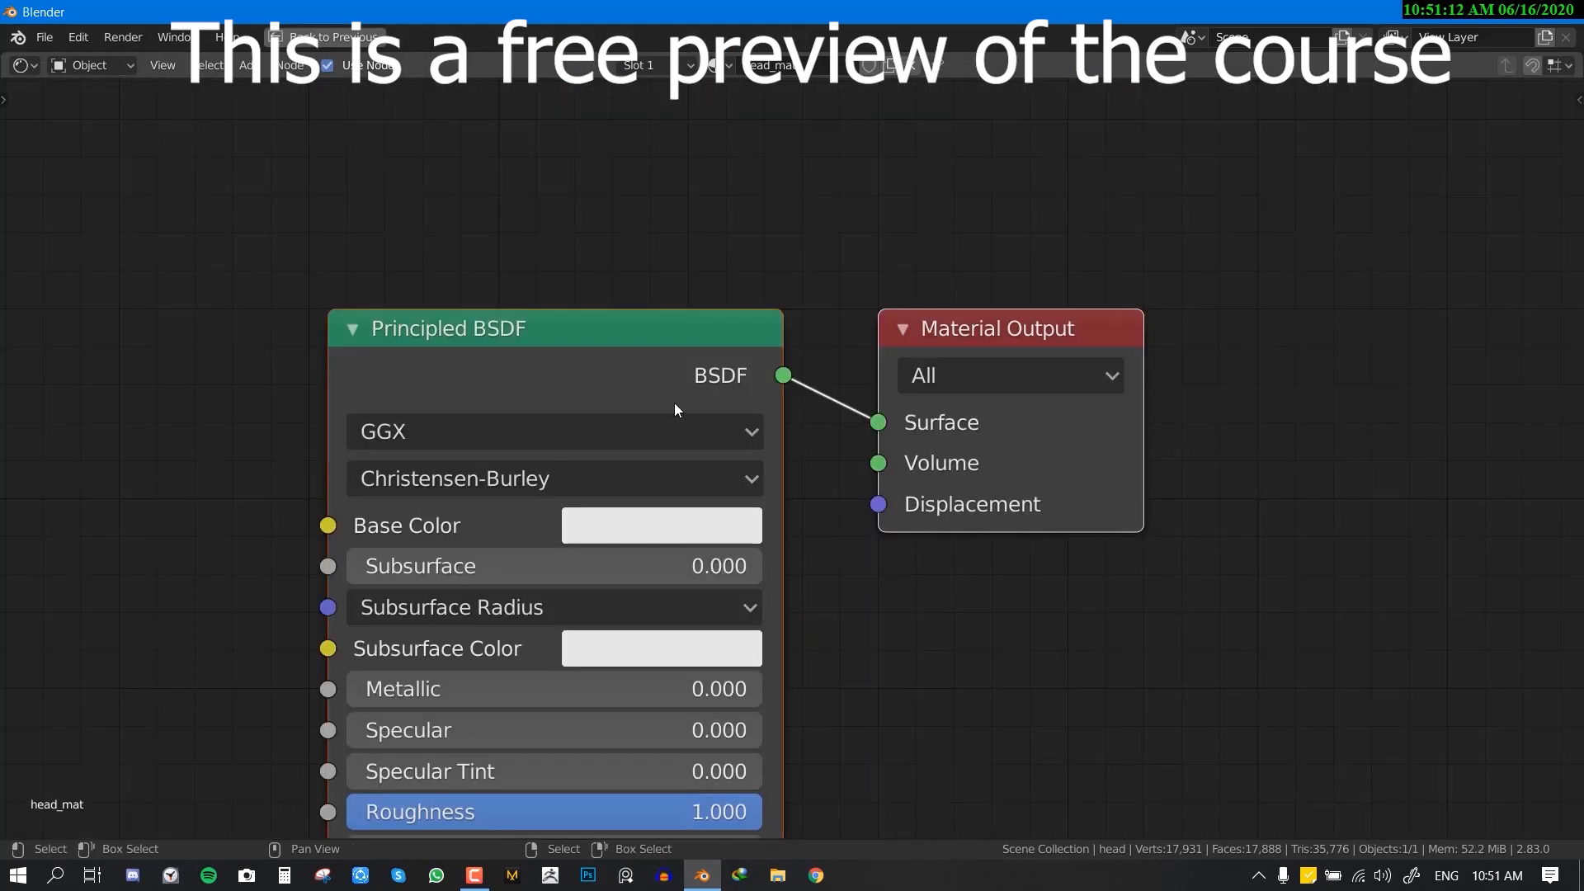
# - Reset the Principled BSDF node of head_mat to its default values
pyautogui.click(601, 359)
pyautogui.scroll(-4, 581, 457)
pyautogui.moveTo(581, 457); pyautogui.dragTo(767, 396, button='middle')
pyautogui.scroll(-3, 986, 300)
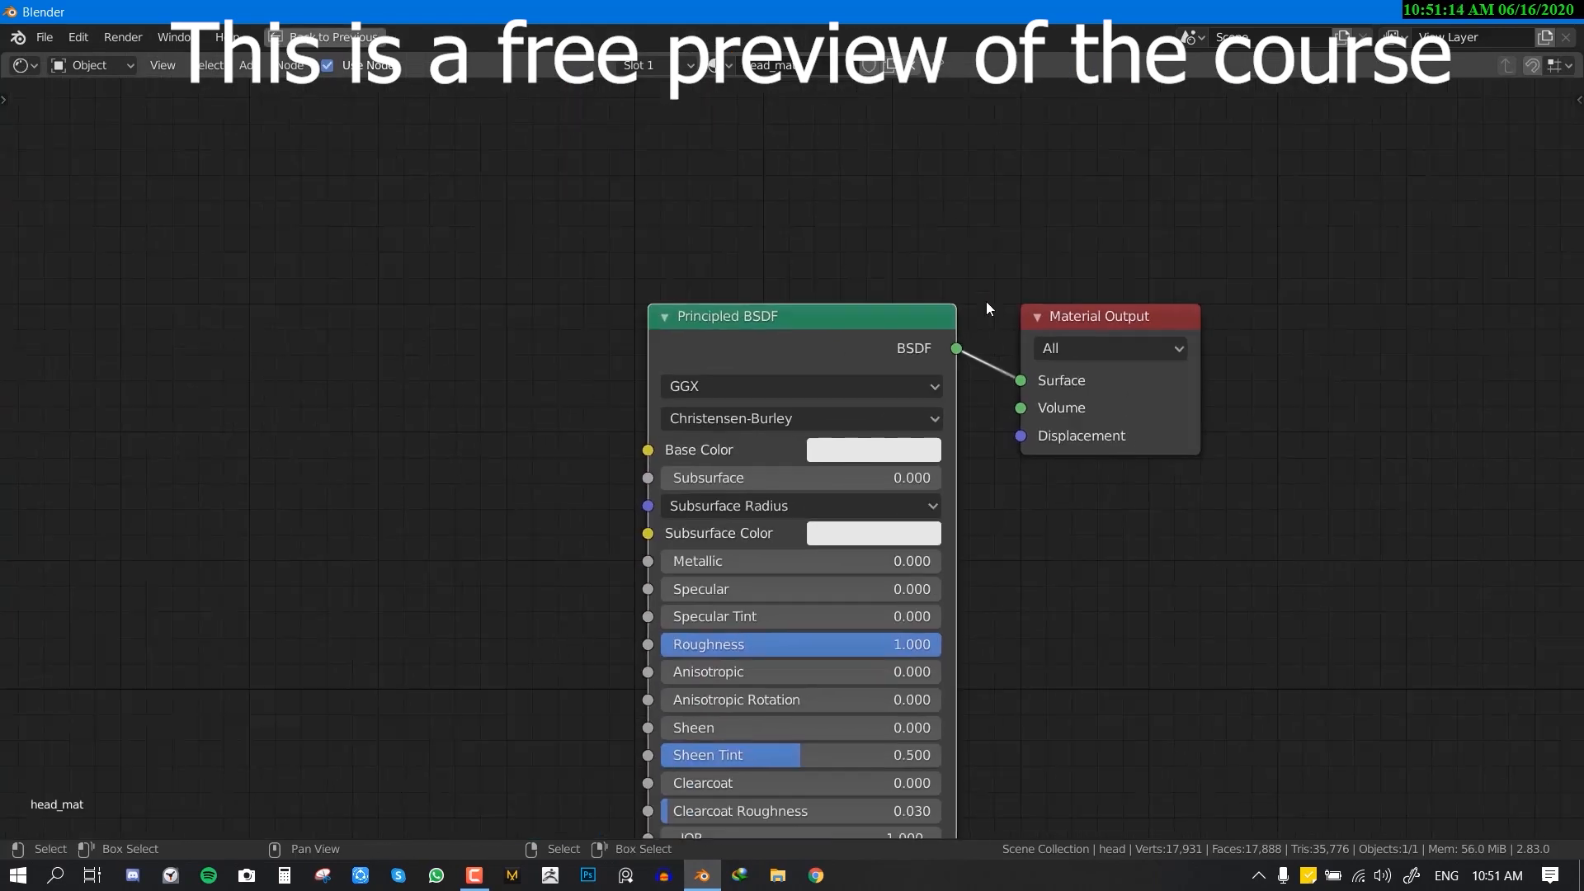
pyautogui.press('n')
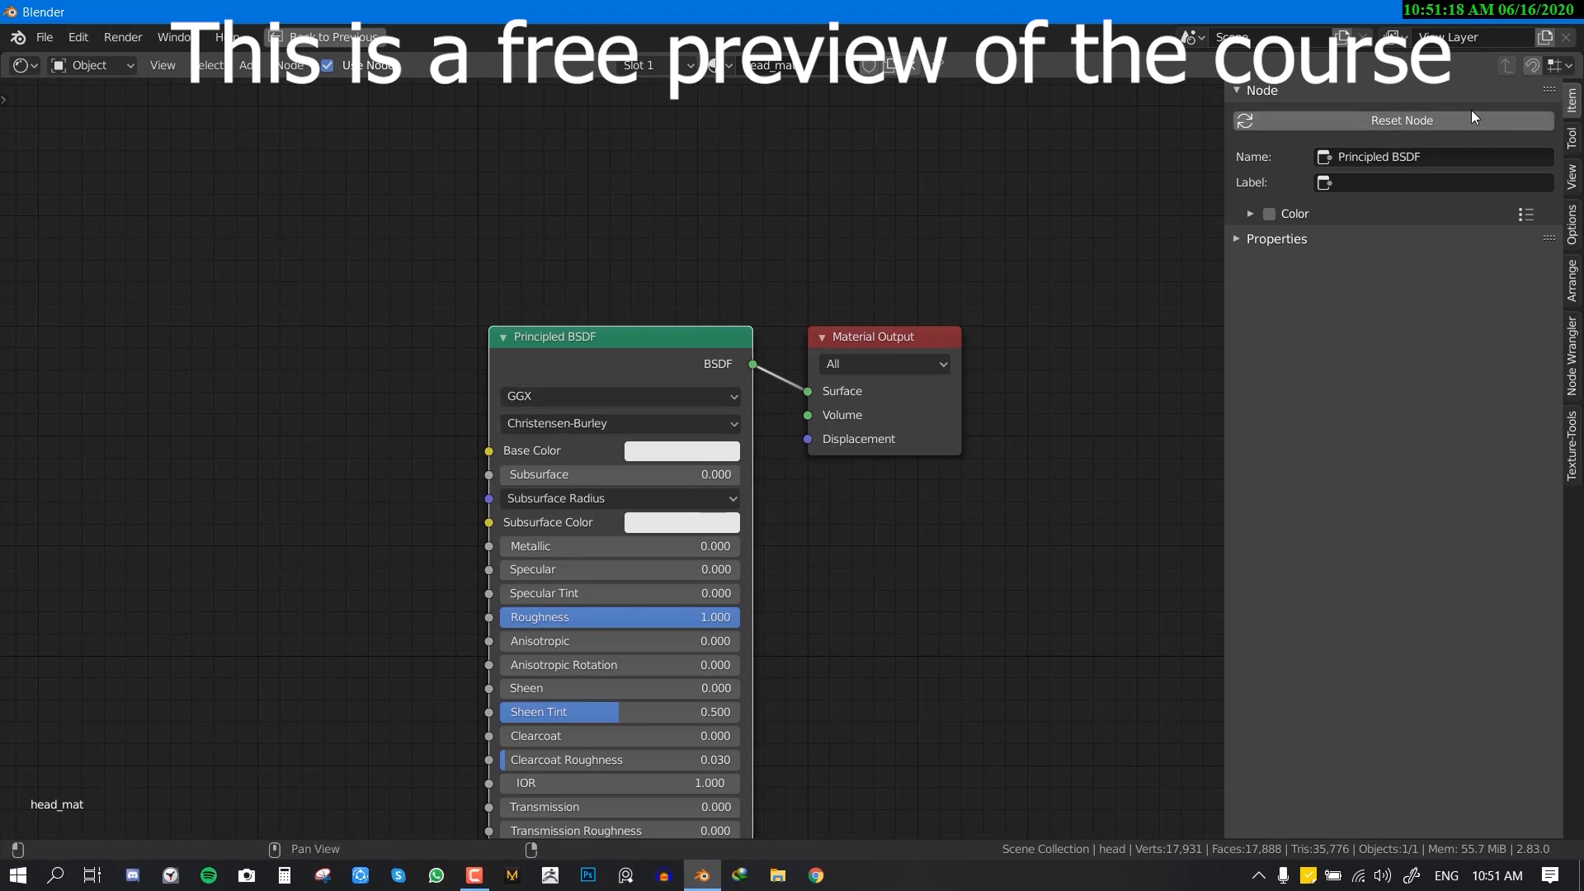
pyautogui.click(1401, 121)
pyautogui.press('n')
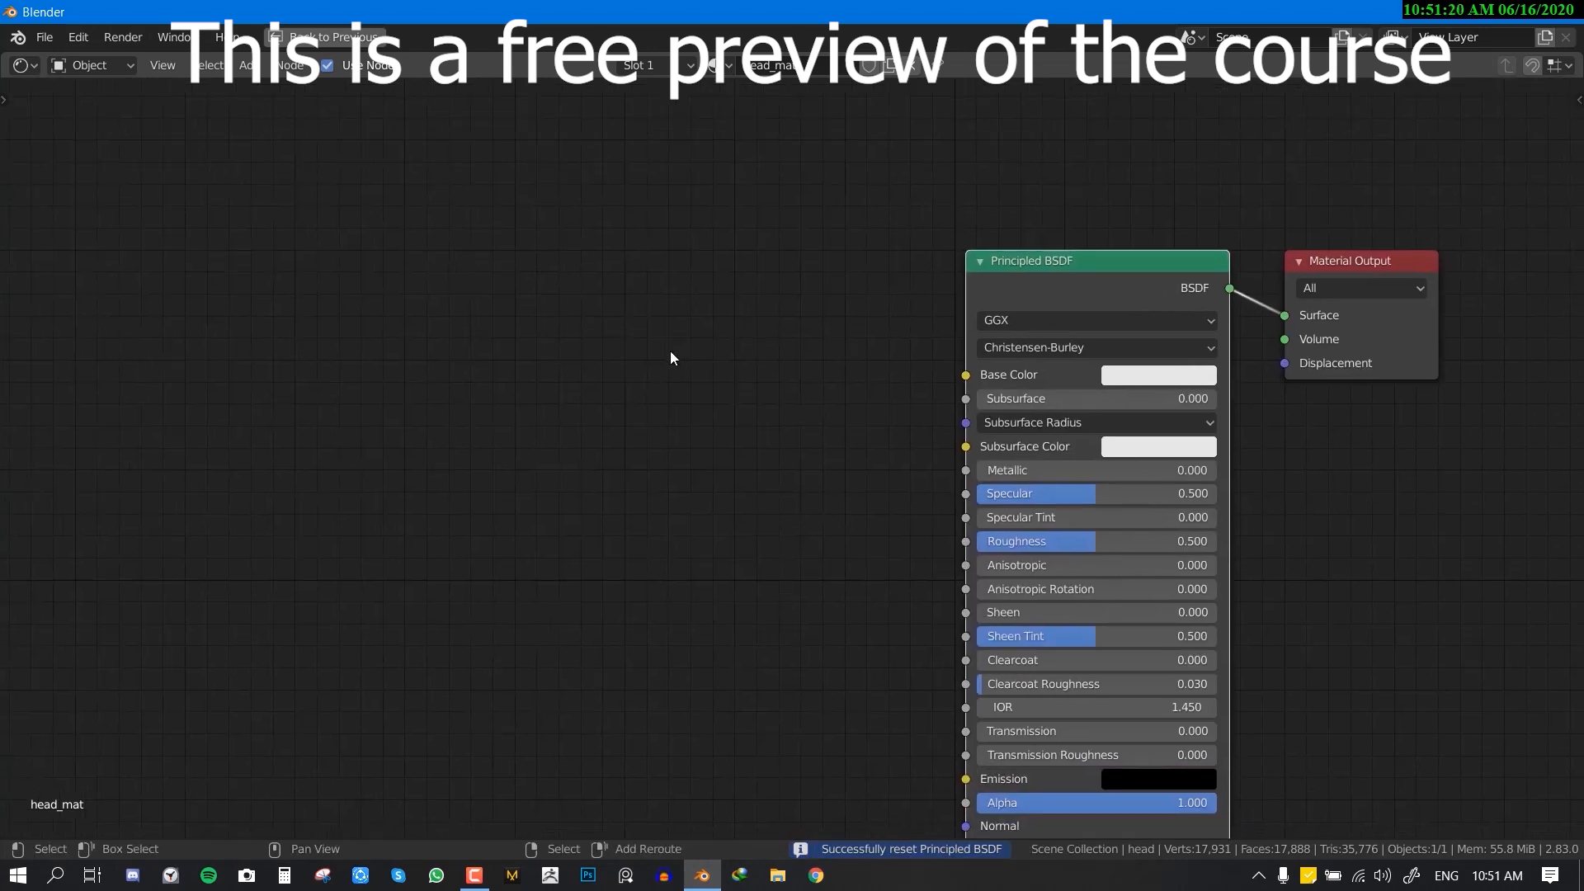
# - Add an Image Texture node to the head_mat material beside the Principled BSDF
pyautogui.hotkey('shift', 'a')
pyautogui.moveTo(657, 355)
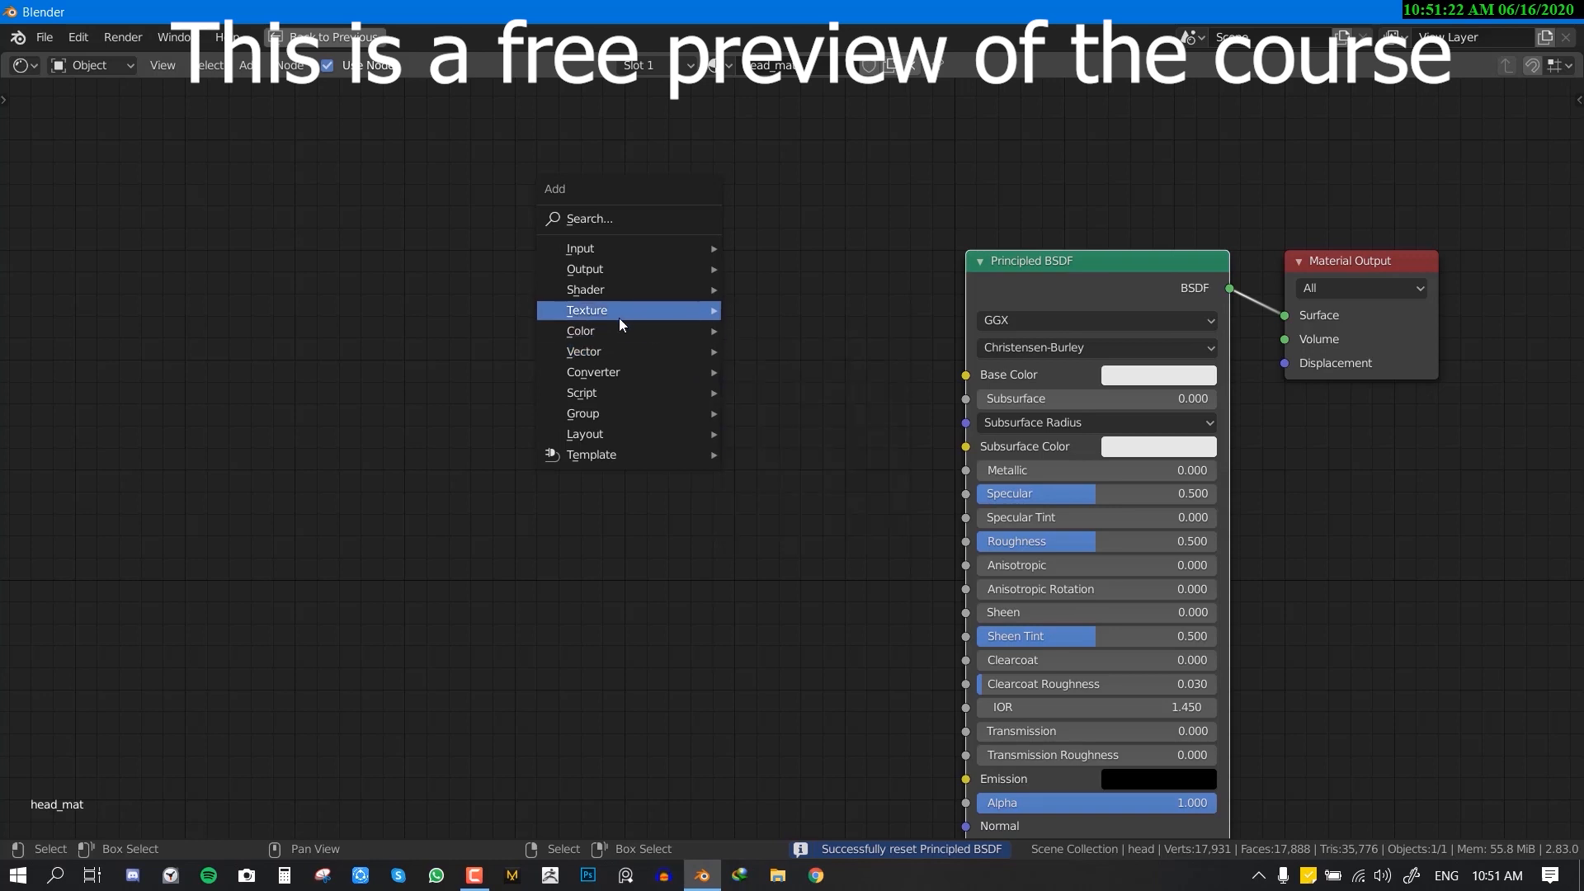
pyautogui.moveTo(622, 314)
pyautogui.click(819, 472)
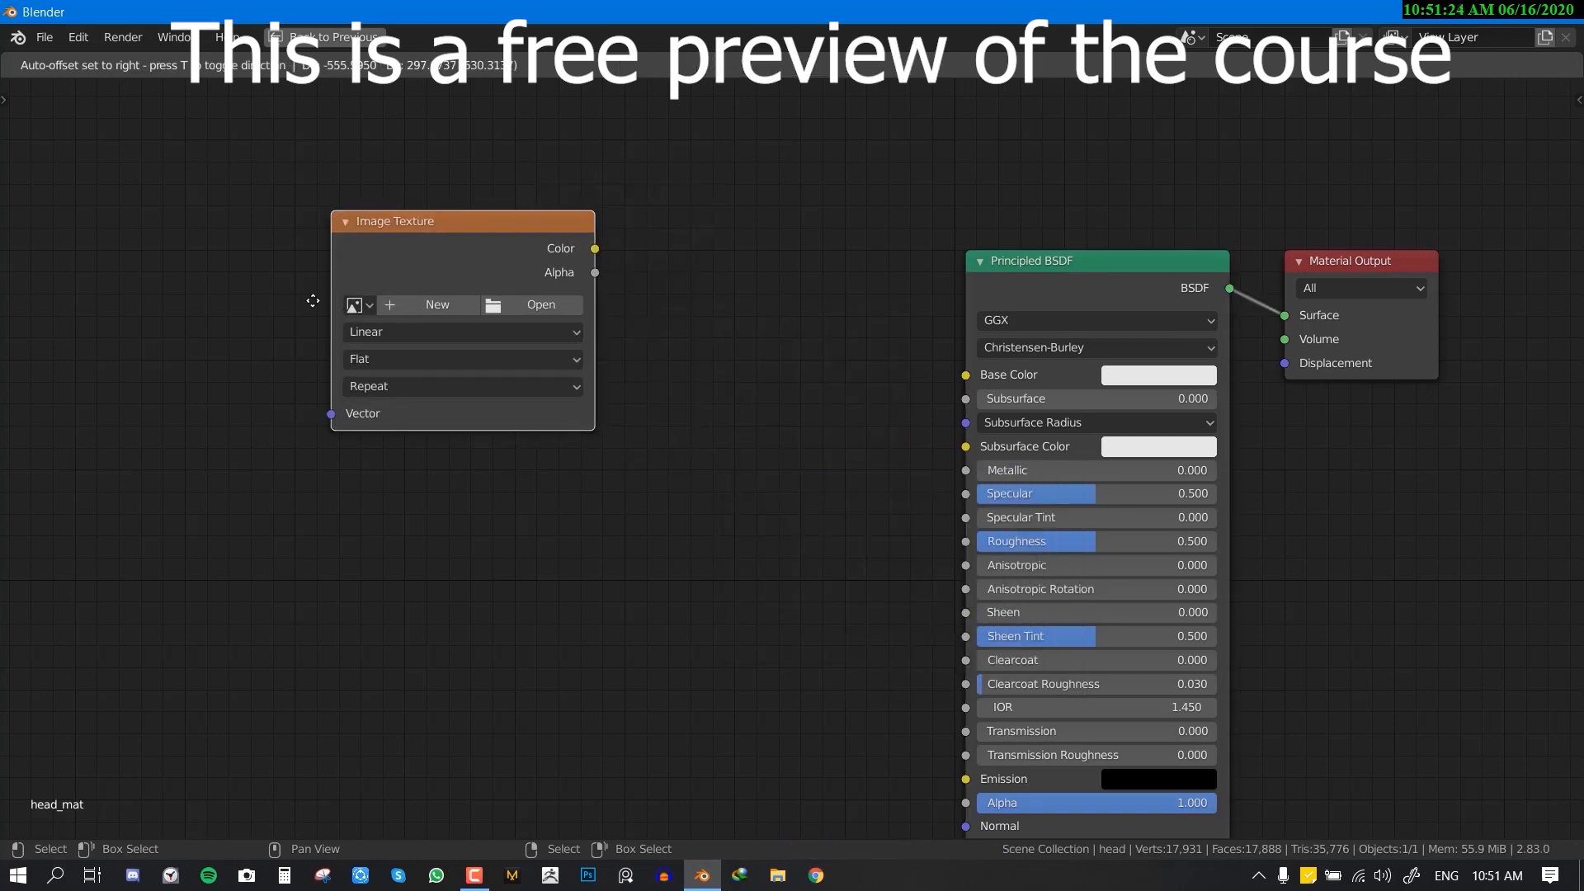
pyautogui.click(528, 415)
# - Create a new 2048 by 2048 px image named "head eye brow raise" in the Image Texture node
pyautogui.click(632, 427)
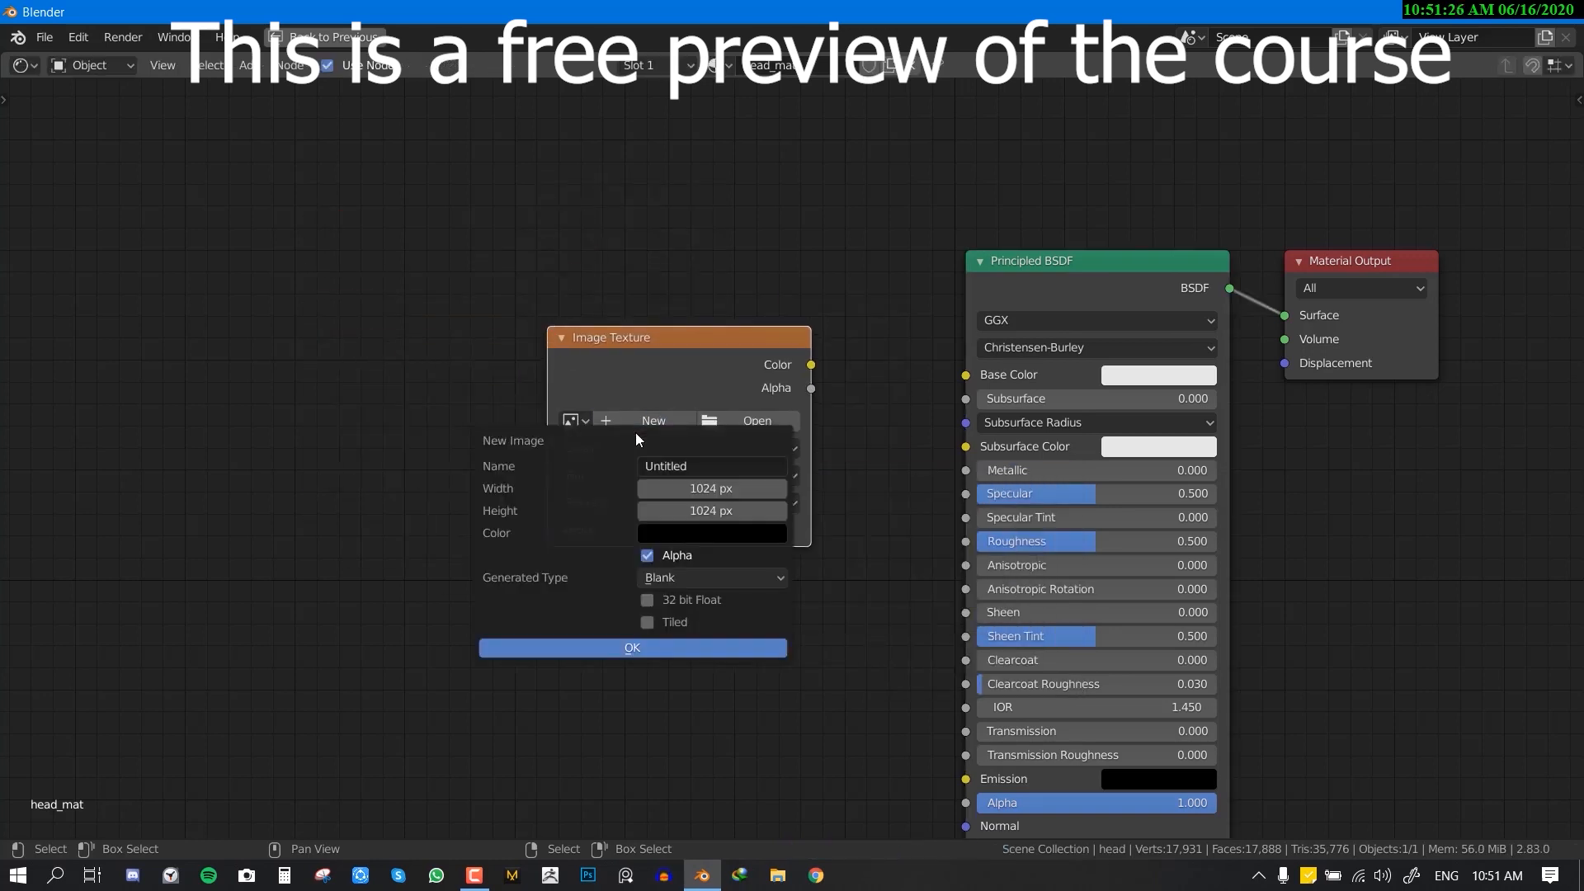
pyautogui.click(720, 466)
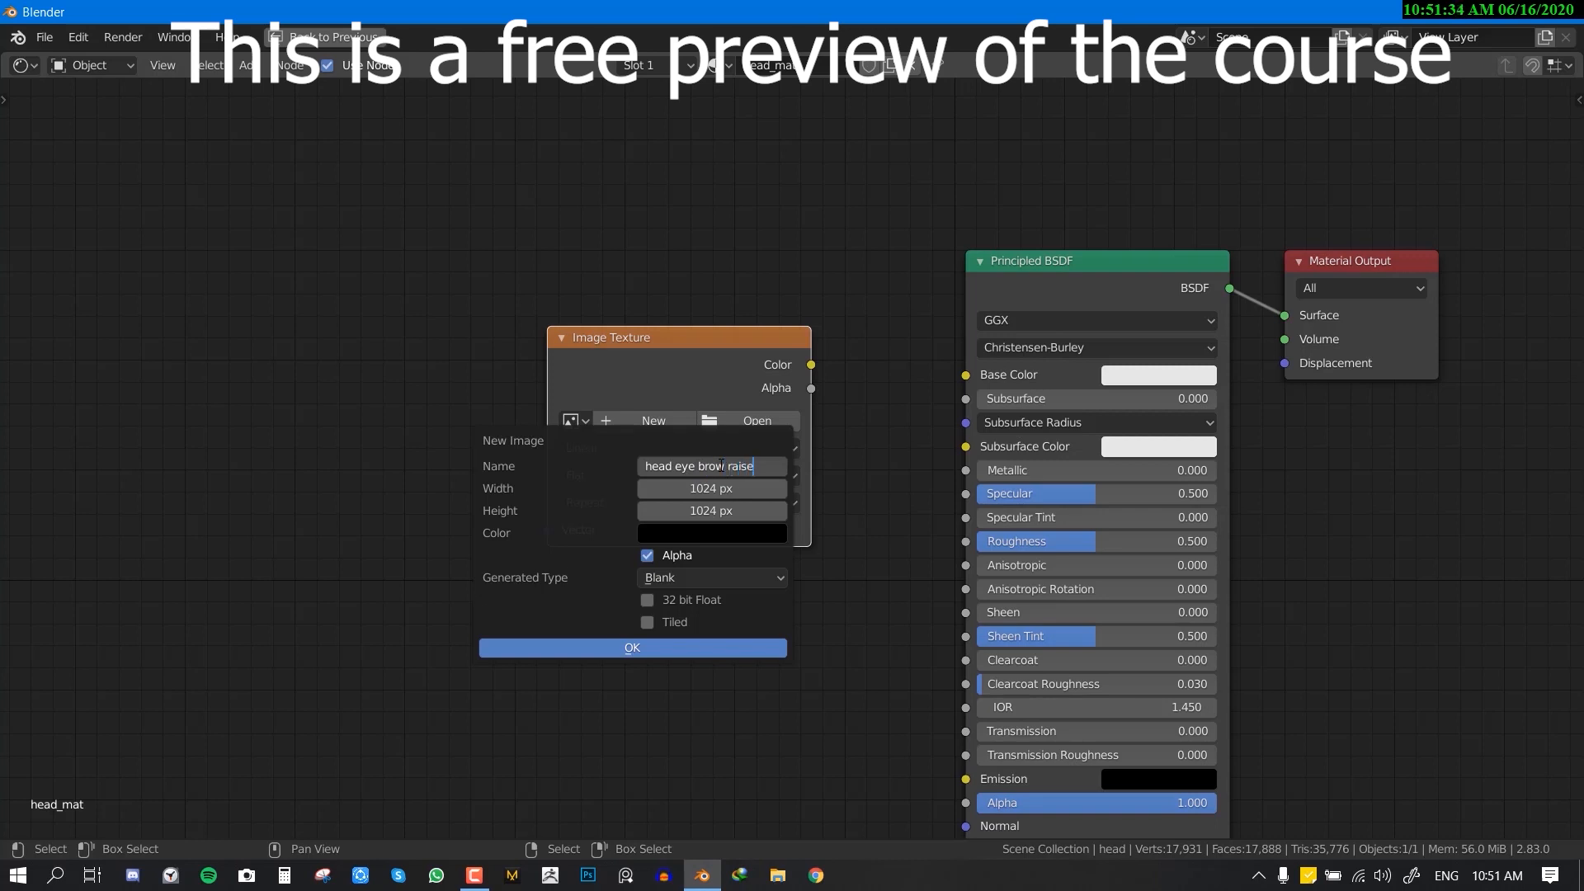
pyautogui.press('Return')
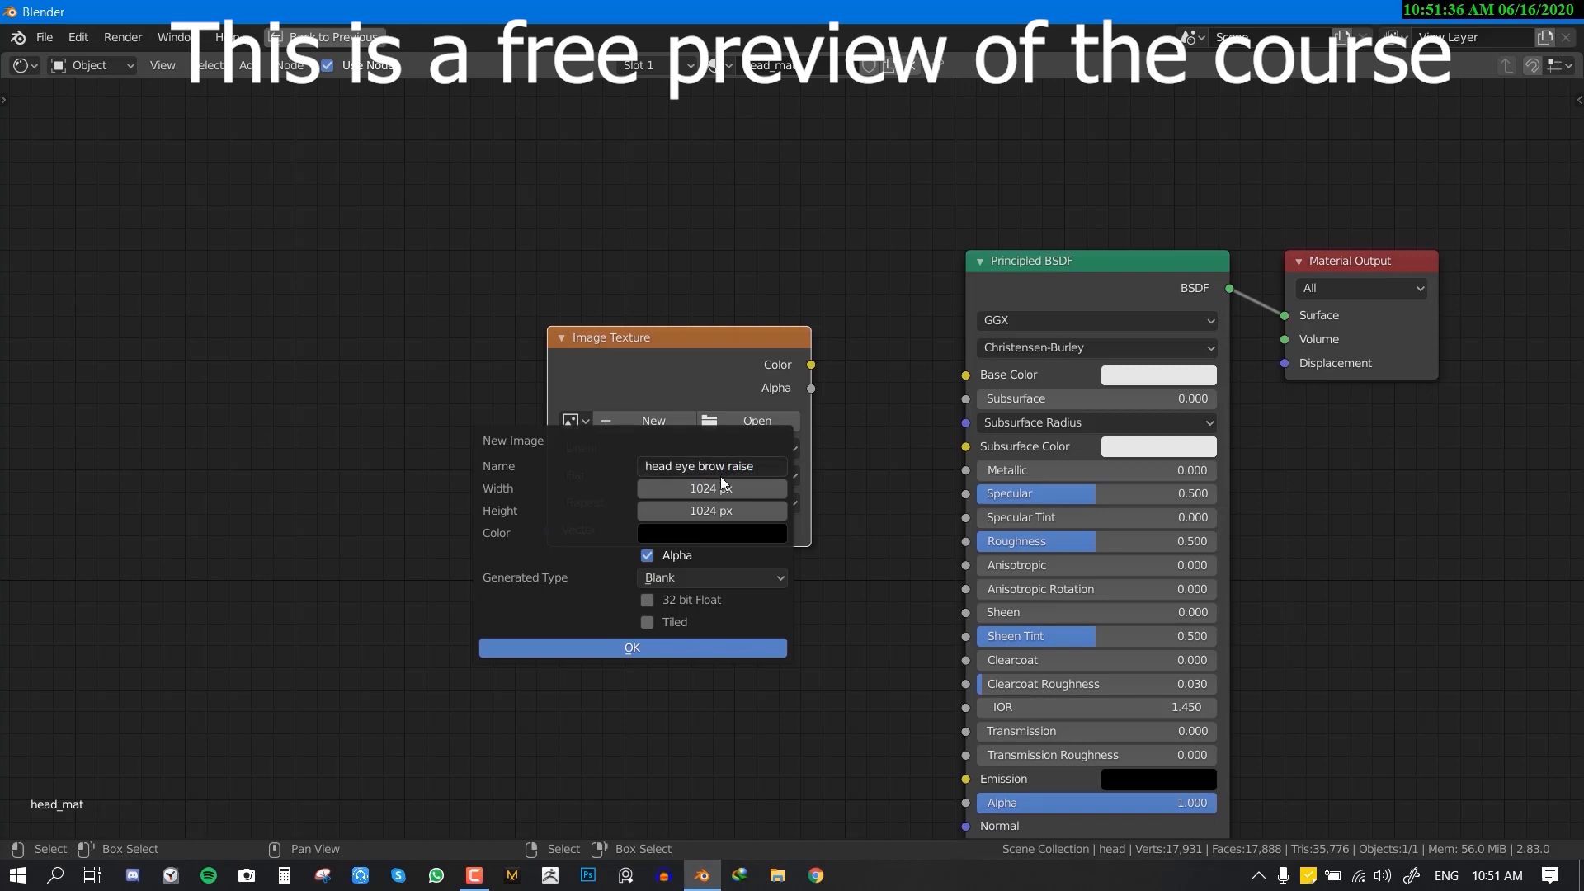
pyautogui.moveTo(720, 479); pyautogui.dragTo(720, 511)
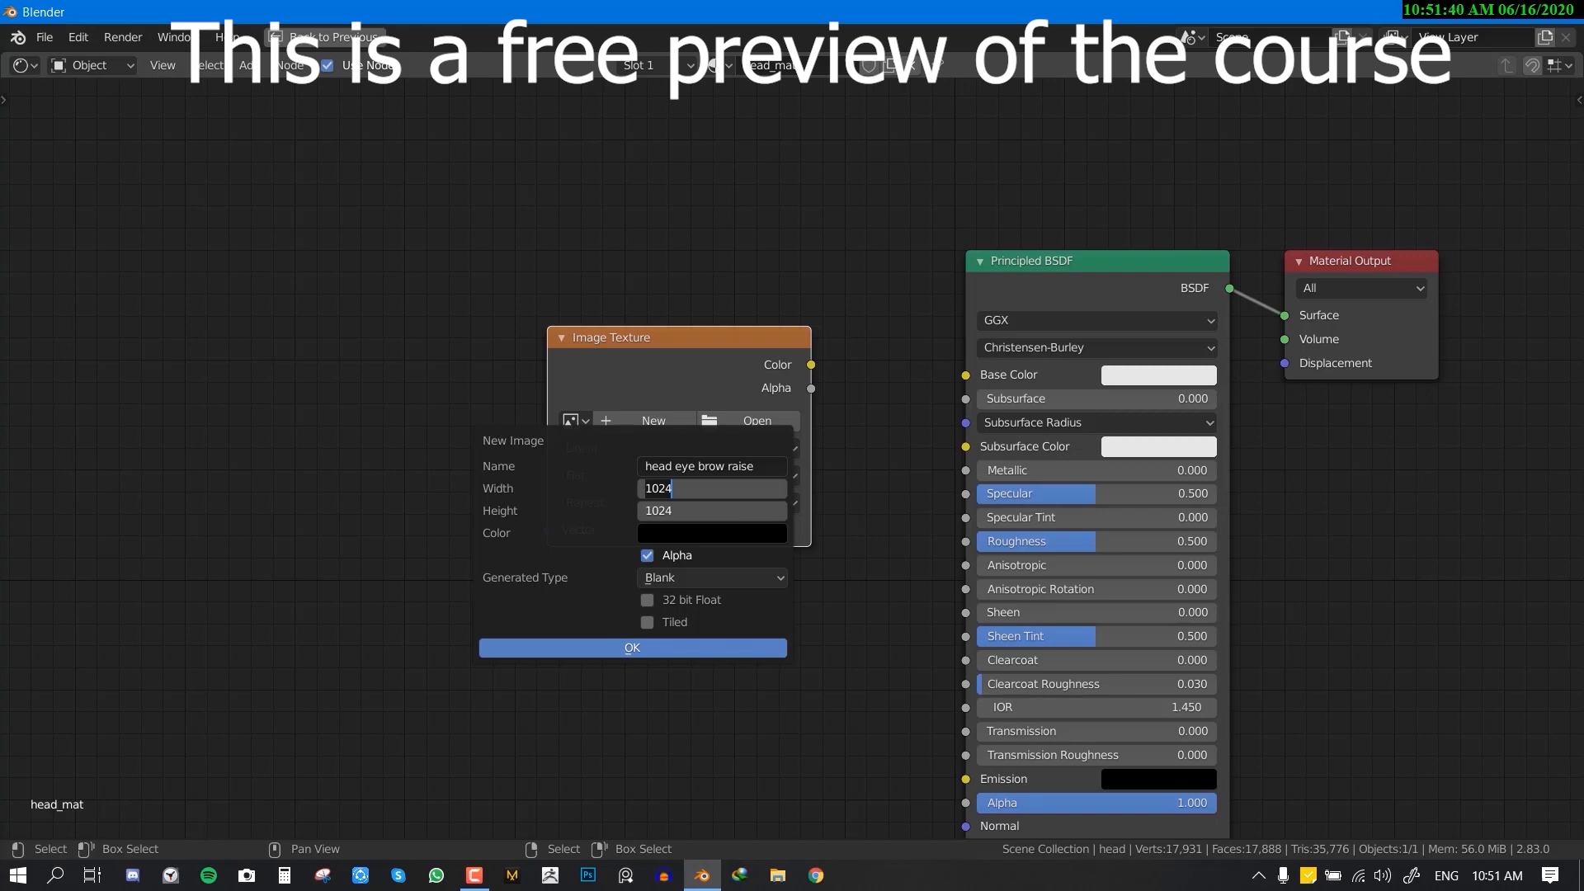
pyautogui.write('2048')
pyautogui.press('Return')
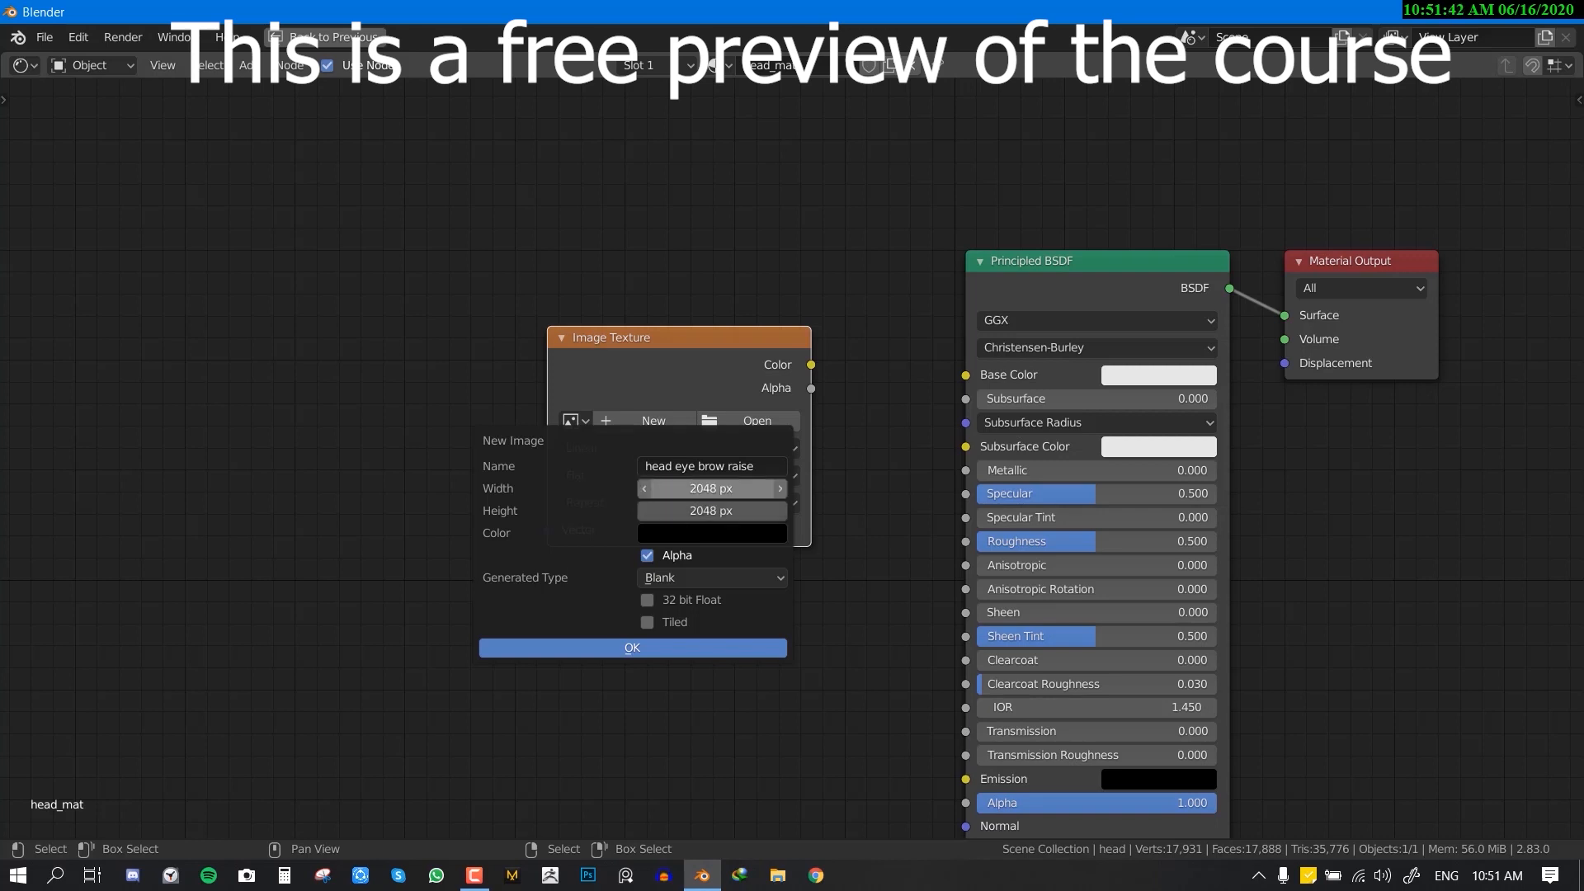
pyautogui.click(694, 650)
pyautogui.moveTo(666, 360); pyautogui.dragTo(701, 359)
# - Restore the full Shading layout, duplicate the head mesh in place and disable the original head in the viewport
pyautogui.hotkey('ctrl', 'space')
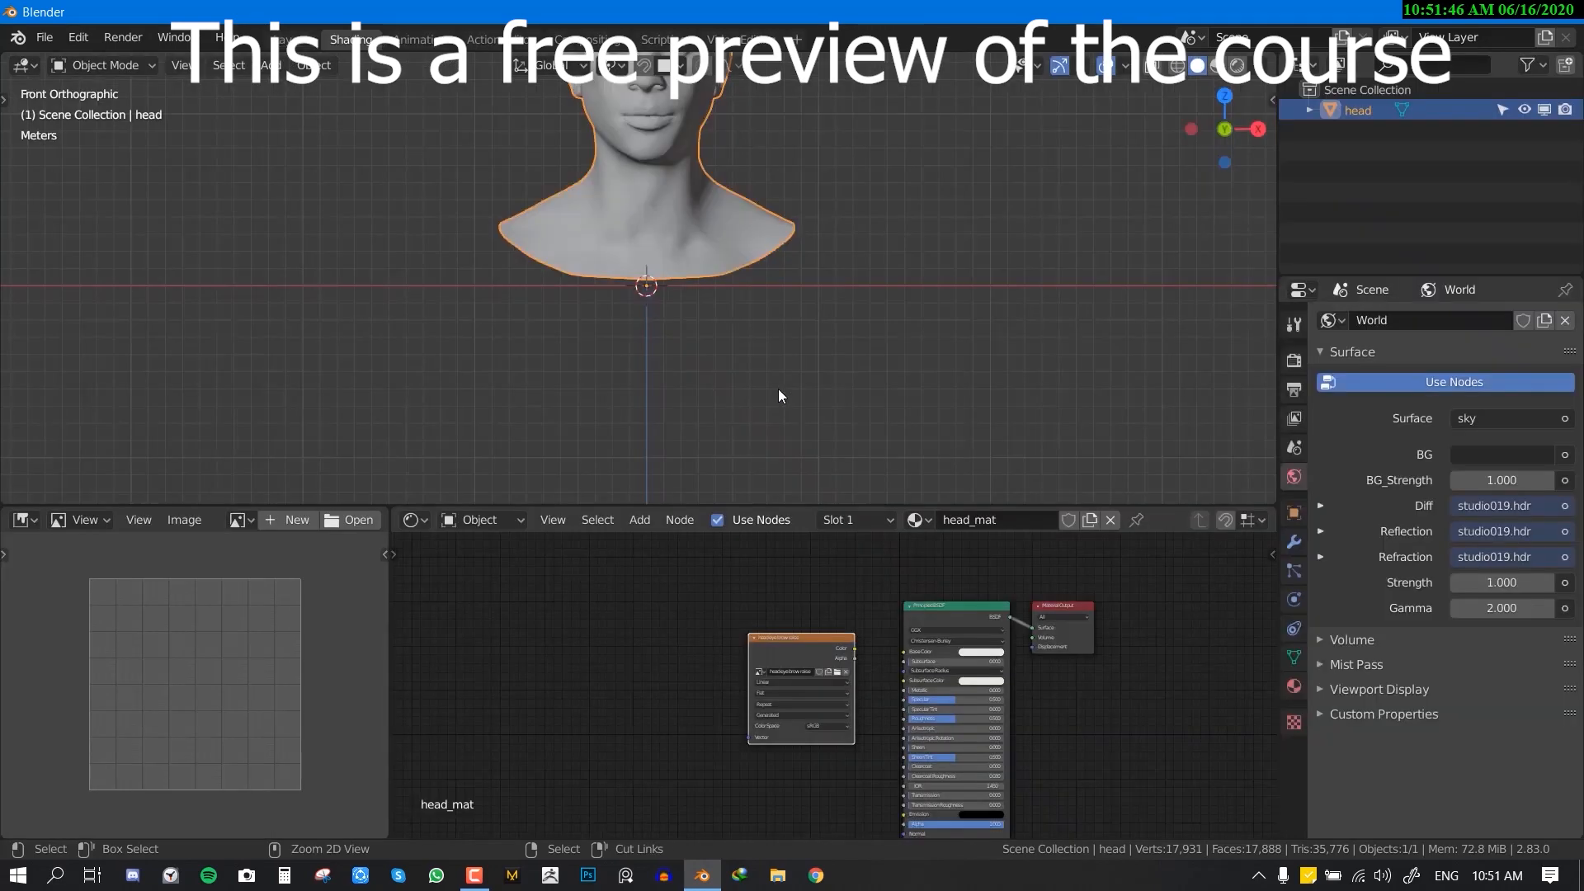
pyautogui.scroll(-2, 689, 193)
pyautogui.keyDown('shift'); pyautogui.moveTo(689, 193); pyautogui.dragTo(653, 299, button='middle'); pyautogui.keyUp('shift')
pyautogui.scroll(3, 611, 334)
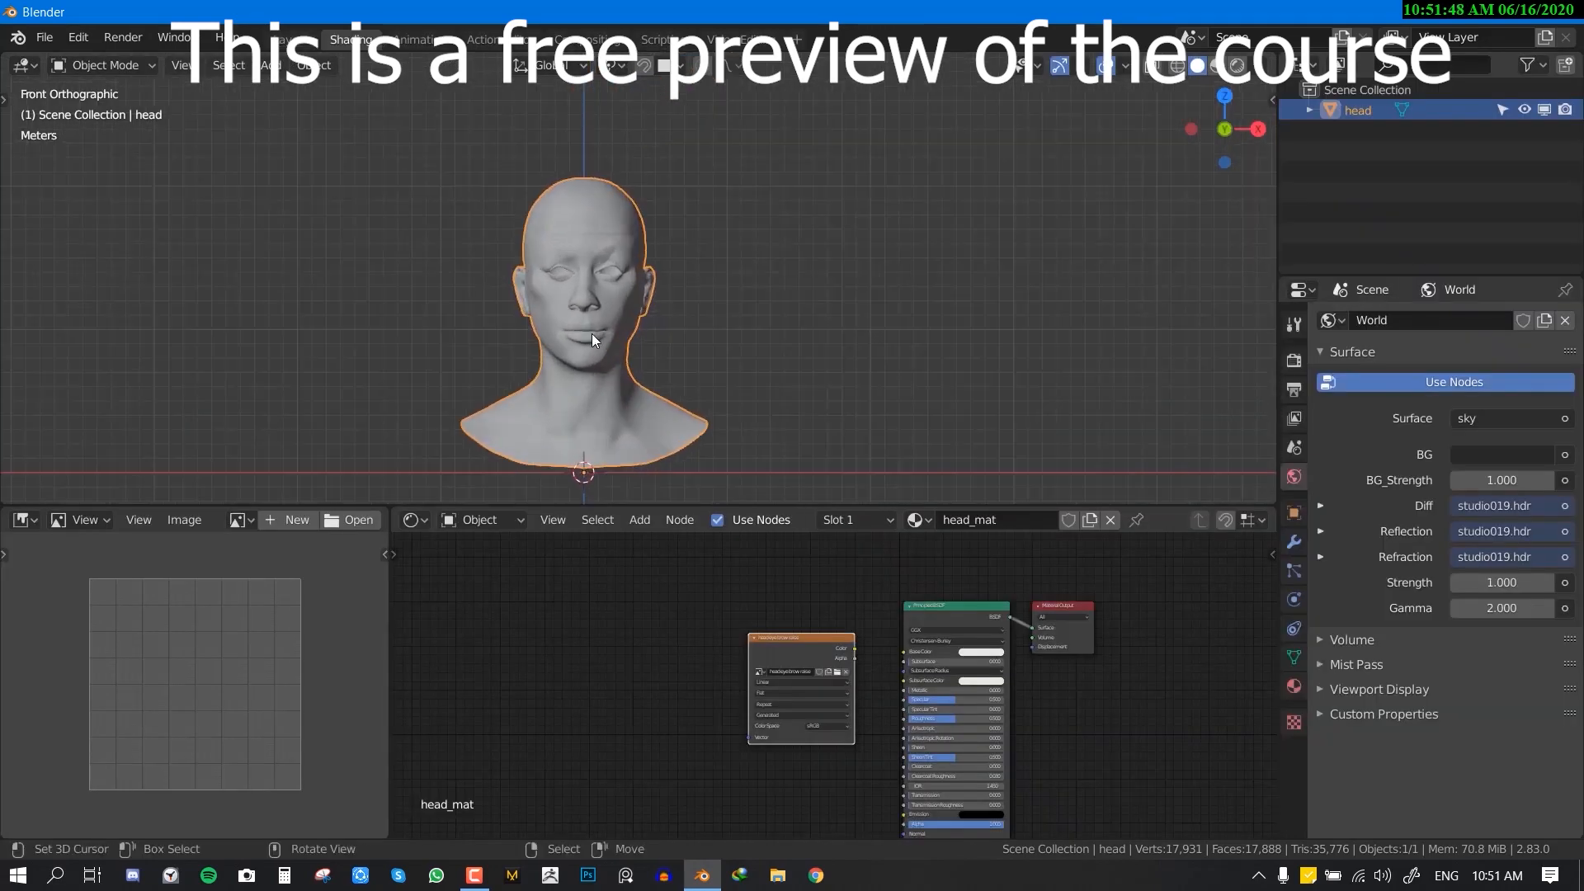
pyautogui.hotkey('shift', 'd')
pyautogui.press('Escape')
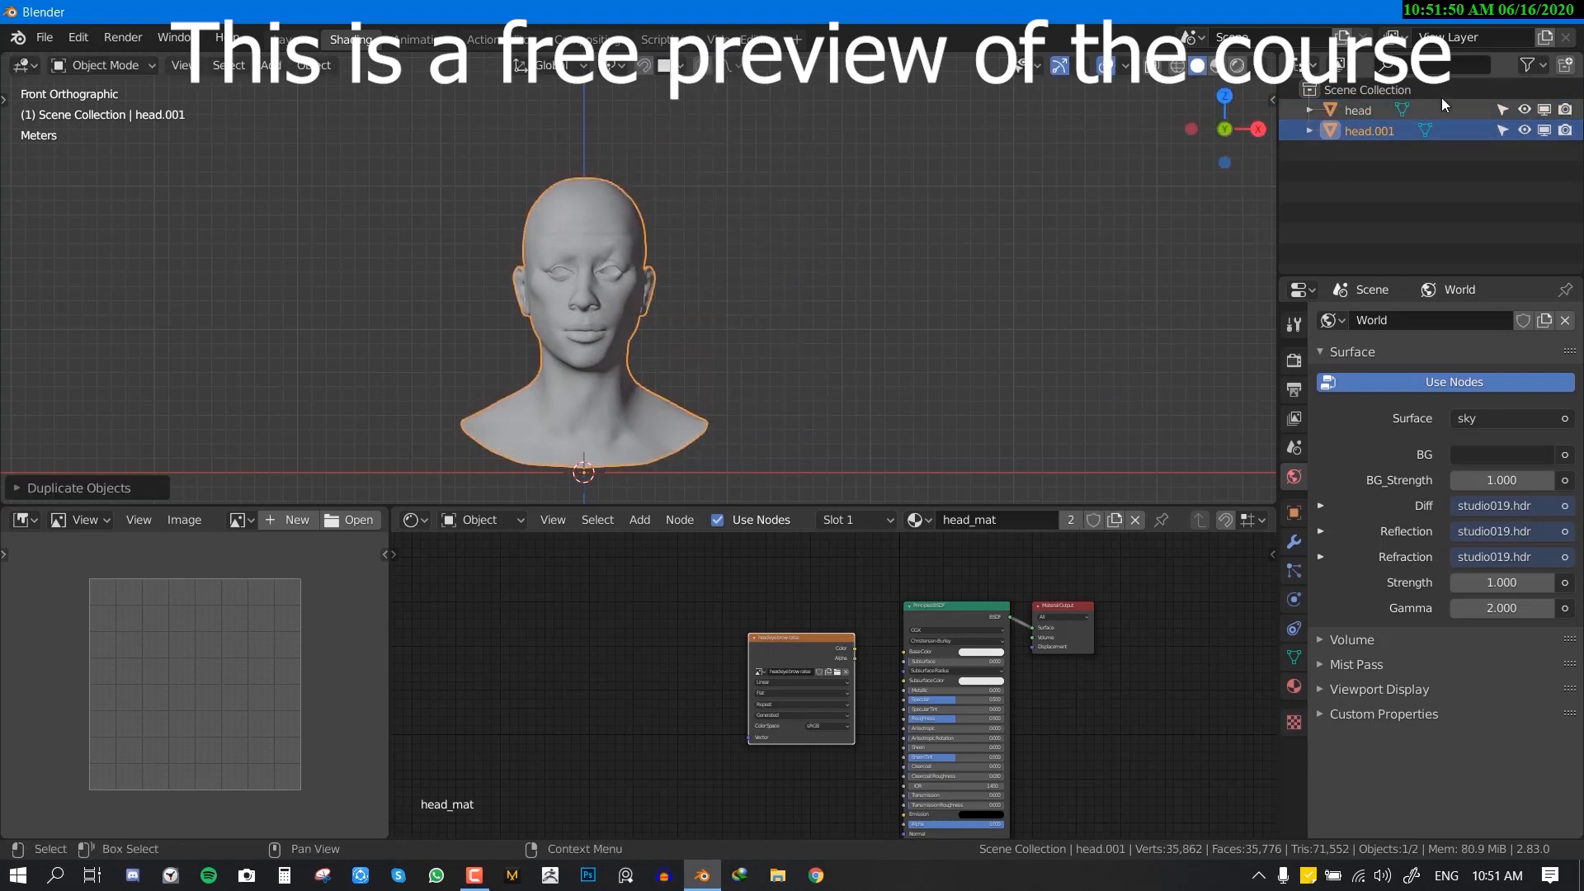
pyautogui.click(1553, 110)
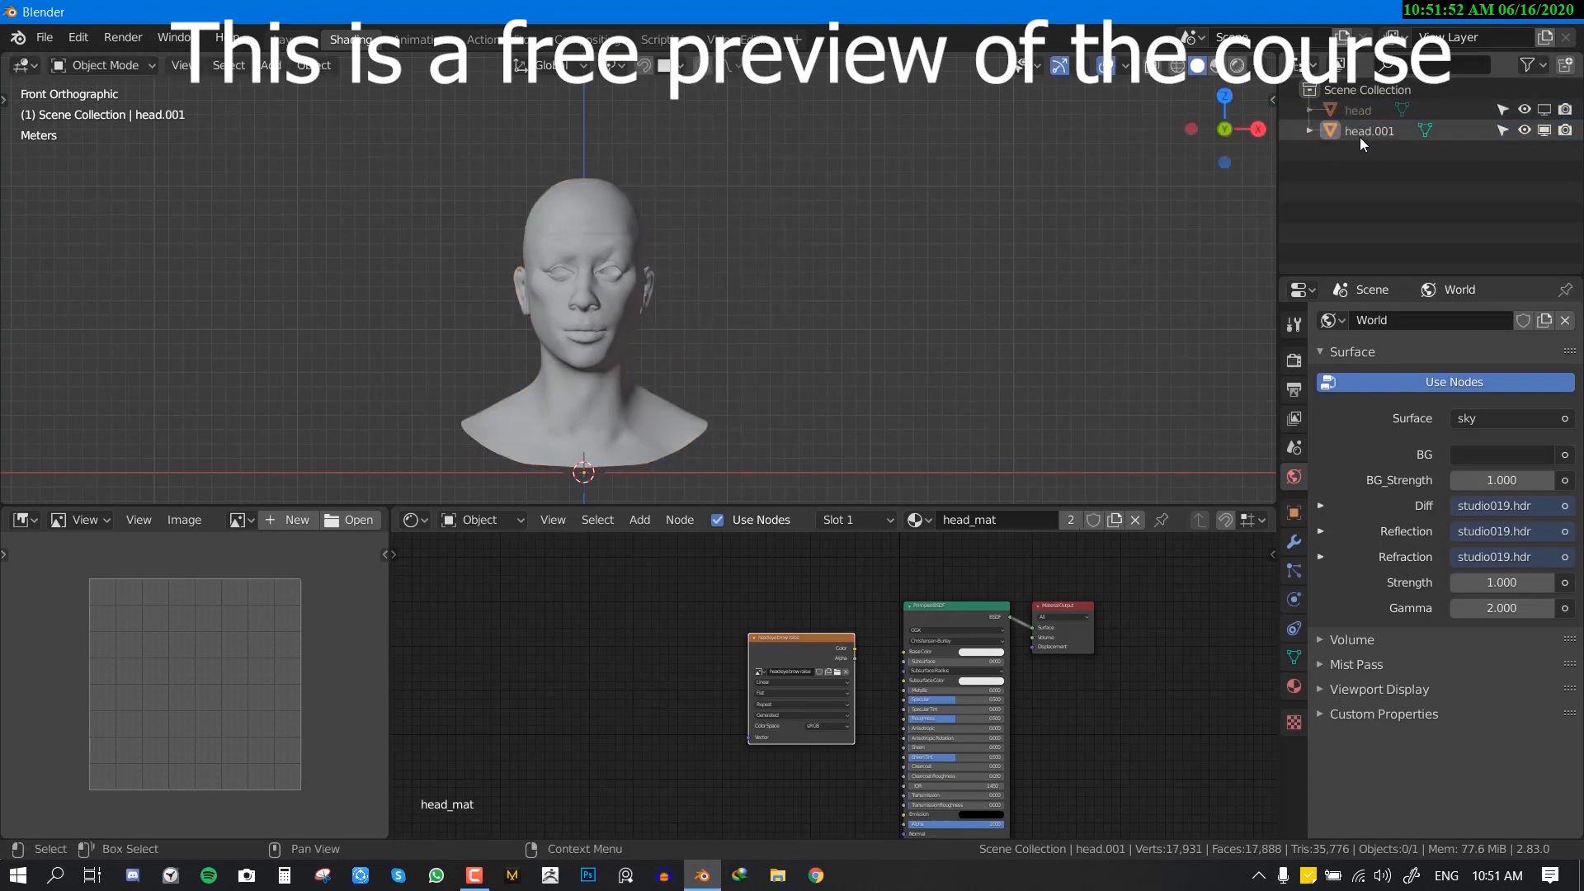
# - Rename the duplicated head object as "high res"
pyautogui.doubleClick(1359, 137)
pyautogui.write('hig')
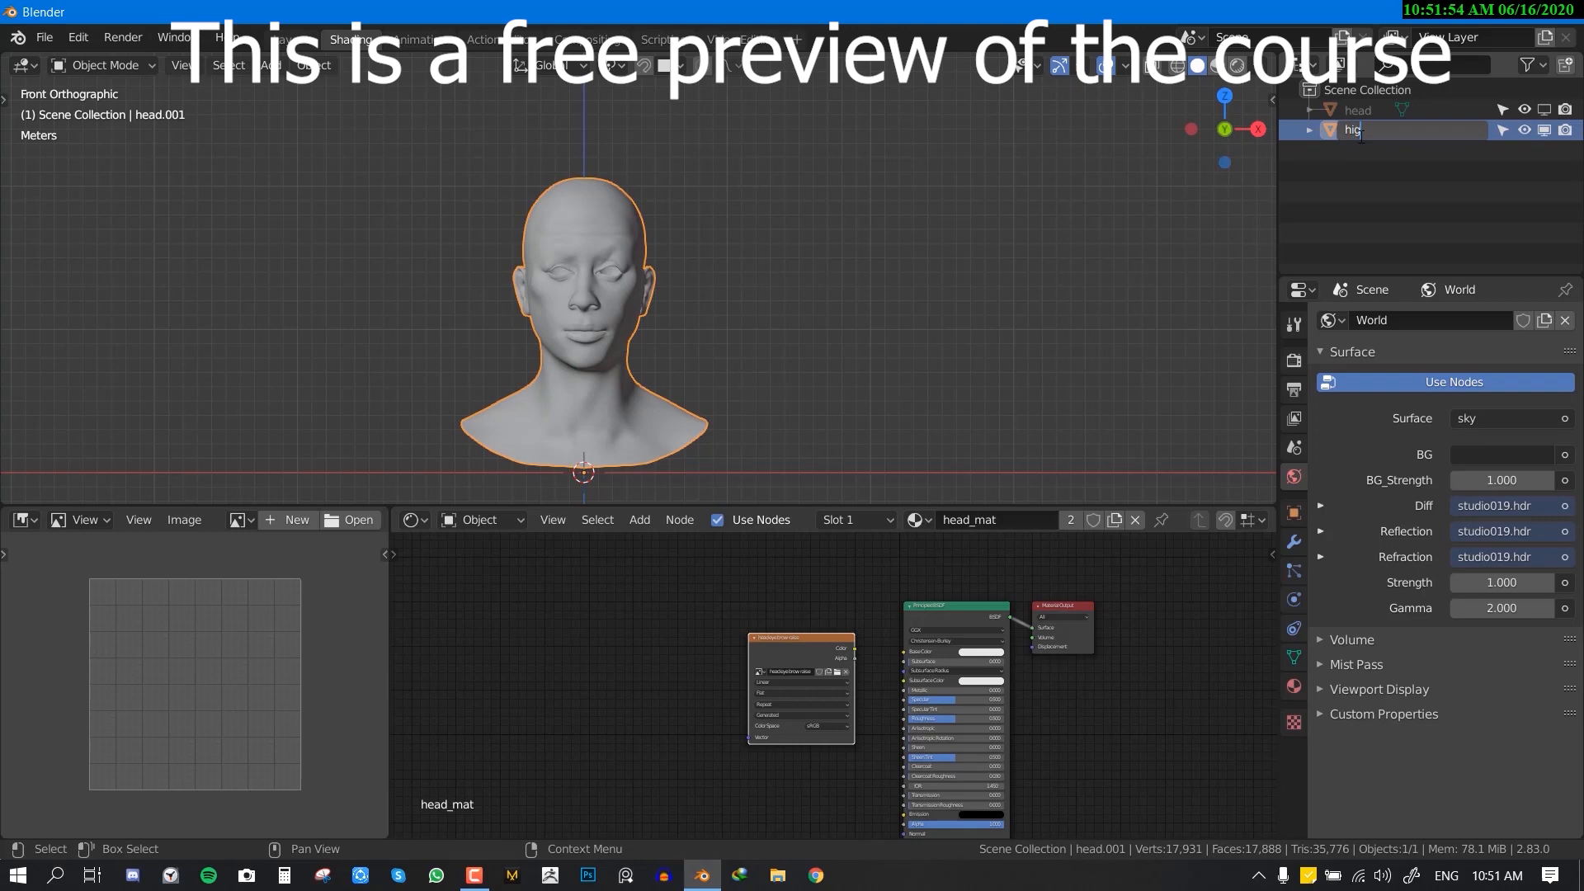
pyautogui.write(' res')
pyautogui.press('Return')
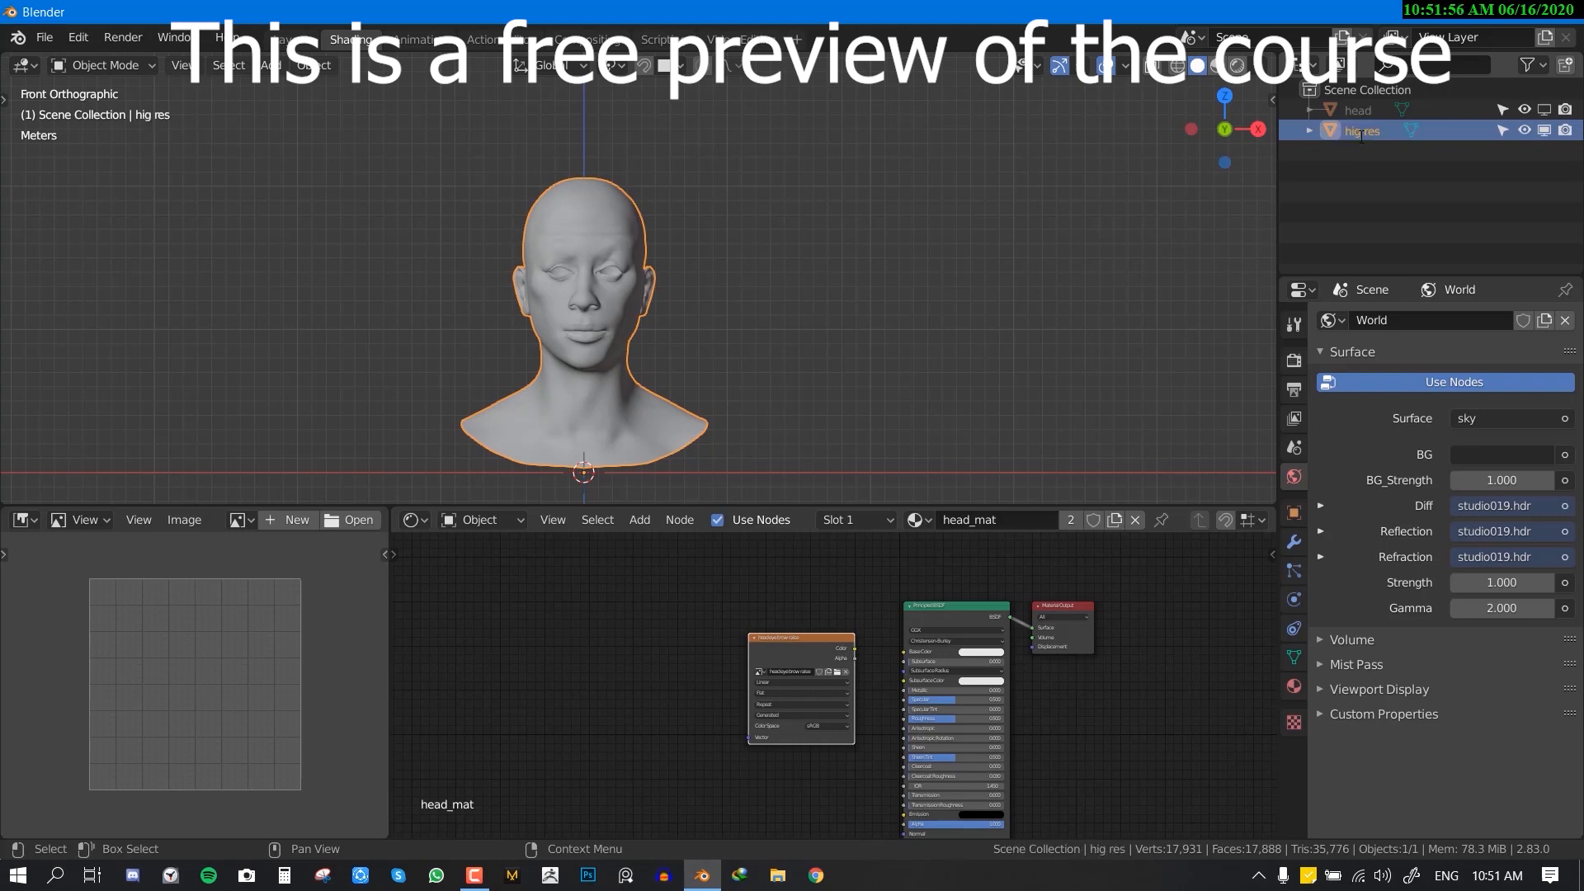
pyautogui.doubleClick(1361, 131)
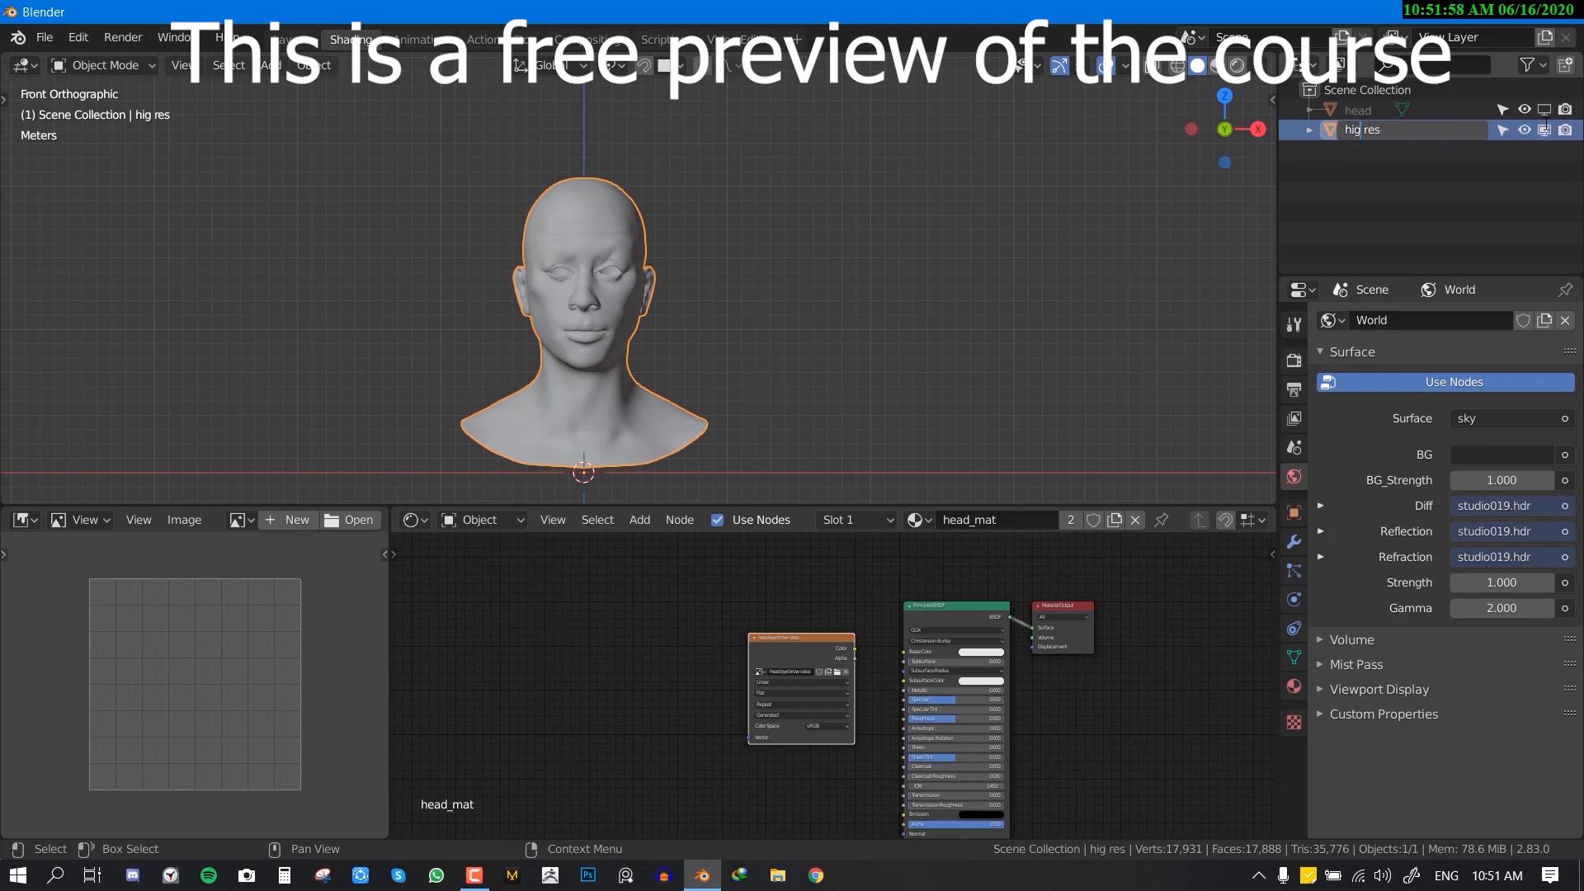
pyautogui.press('Return')
pyautogui.keyDown('shift'); pyautogui.moveTo(689, 387); pyautogui.dragTo(805, 302, button='middle'); pyautogui.keyUp('shift')
pyautogui.scroll(1, 805, 302)
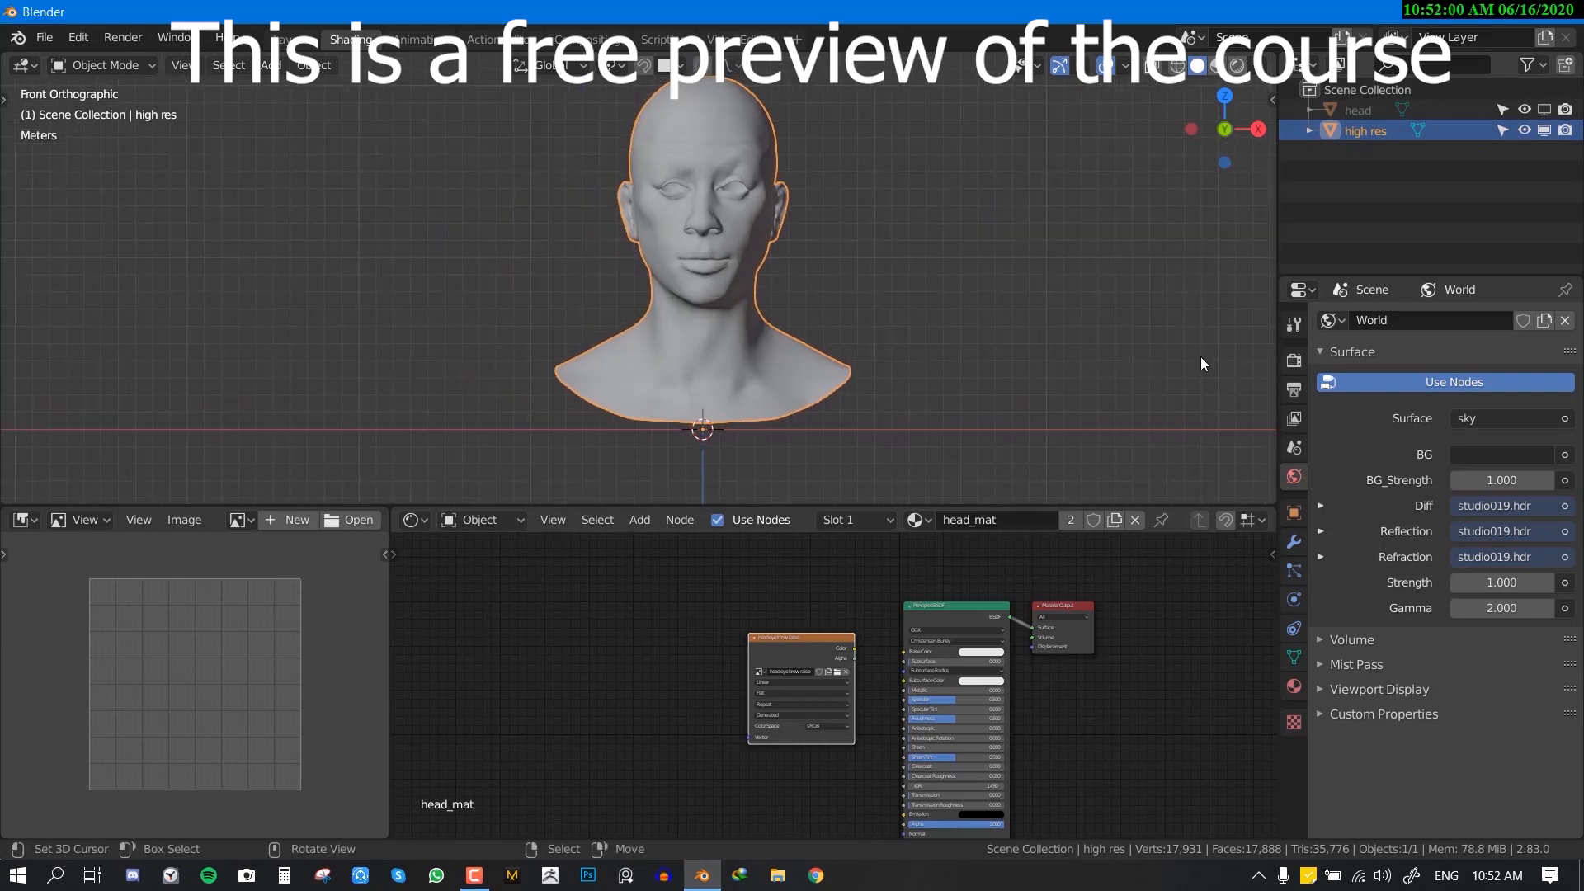
# - Add a Multiresolution modifier to the high res head and subdivide it twice
pyautogui.click(1294, 543)
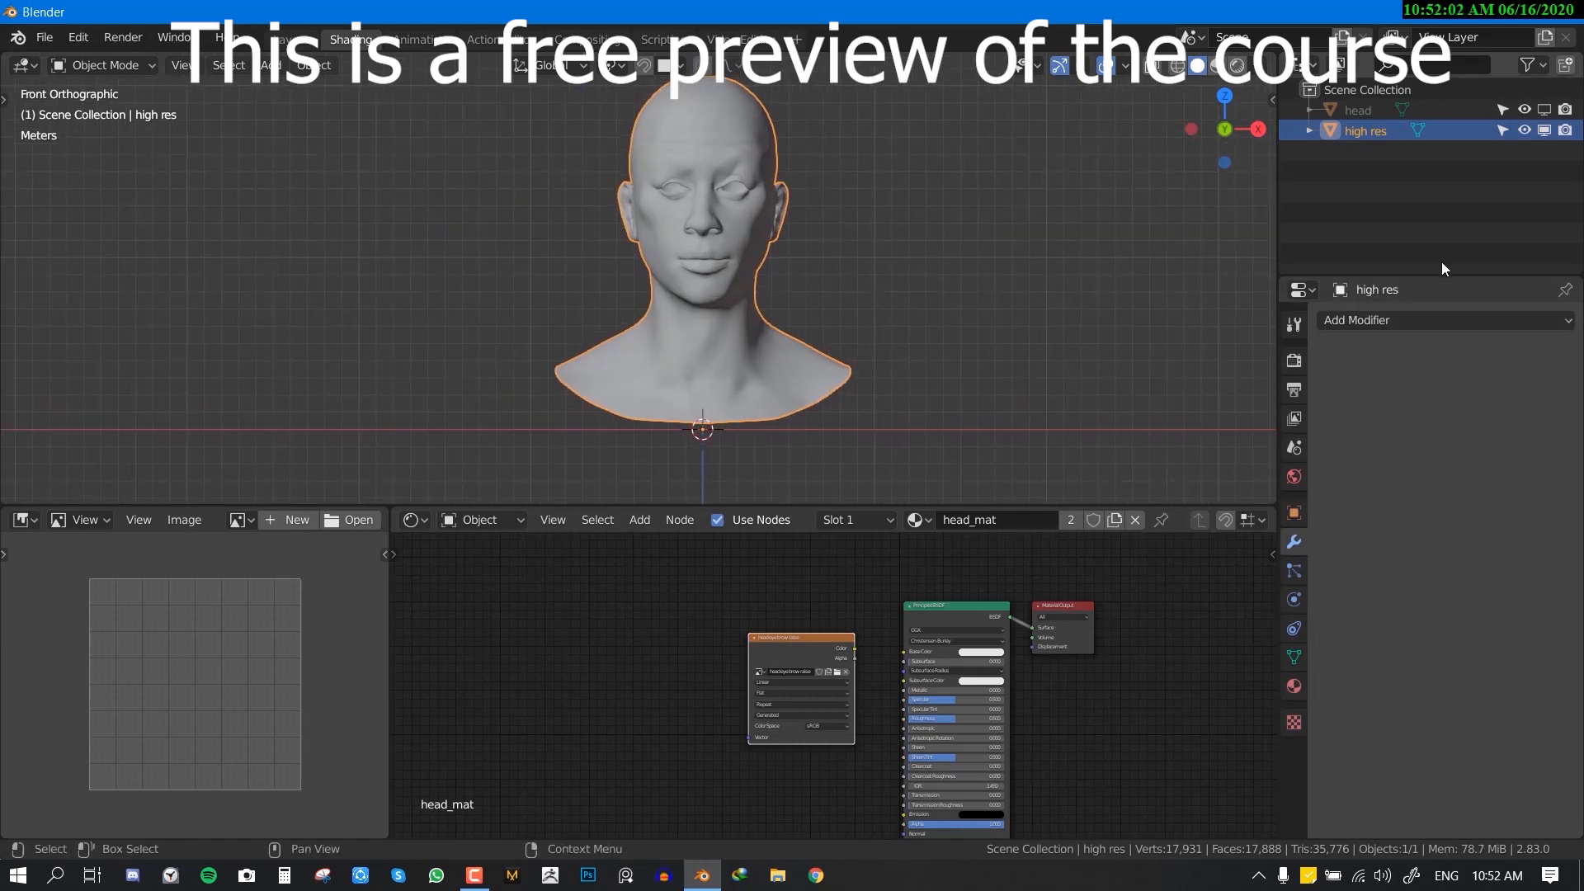
pyautogui.click(1434, 322)
pyautogui.click(1207, 551)
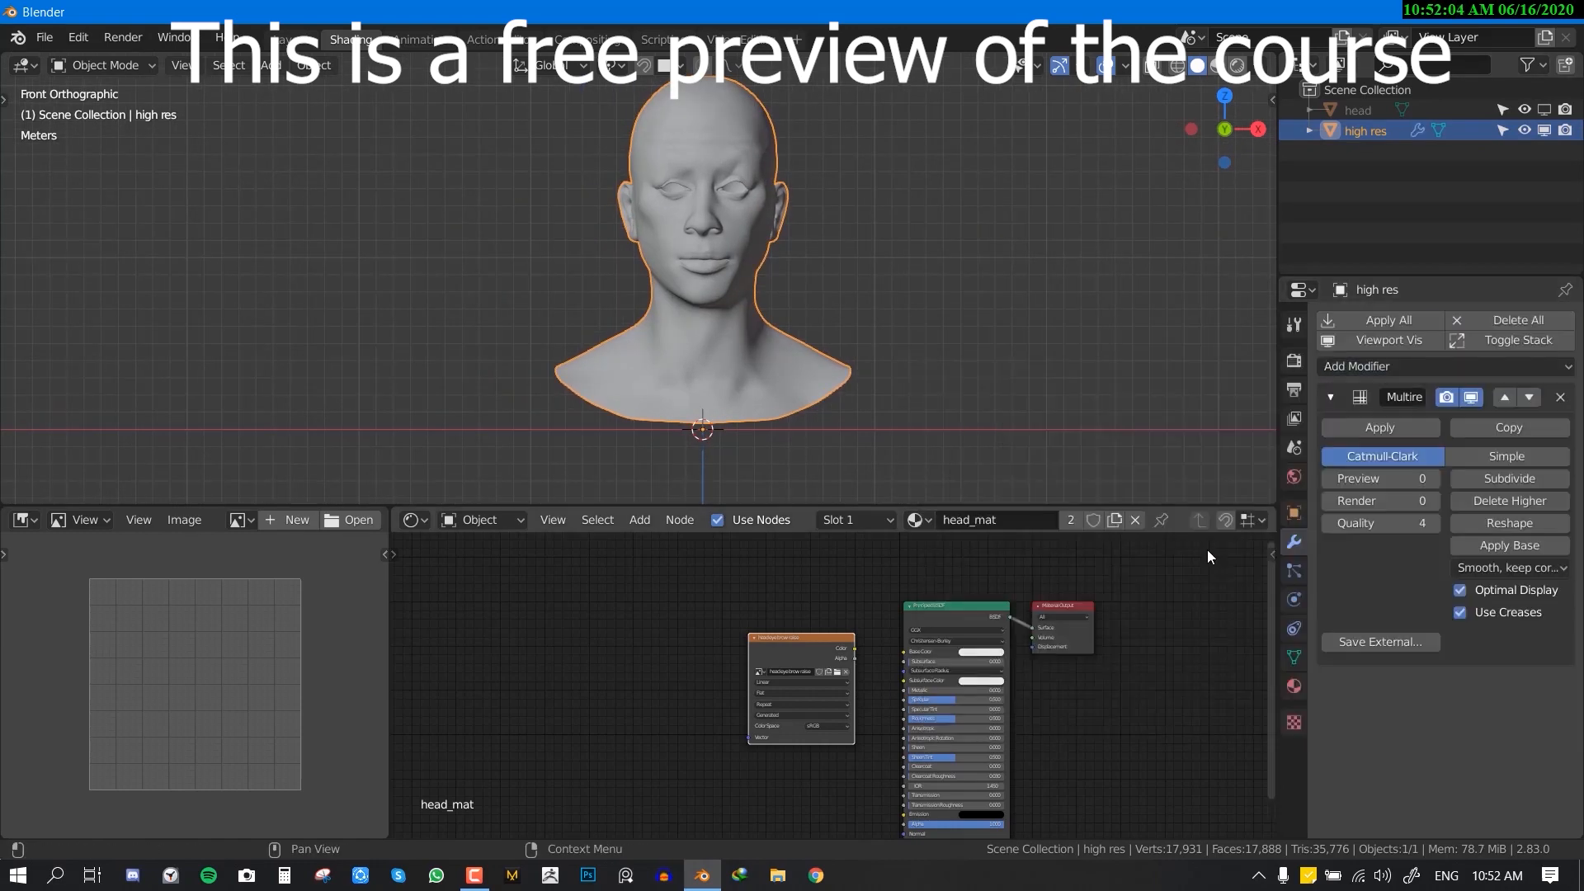
pyautogui.click(1518, 478)
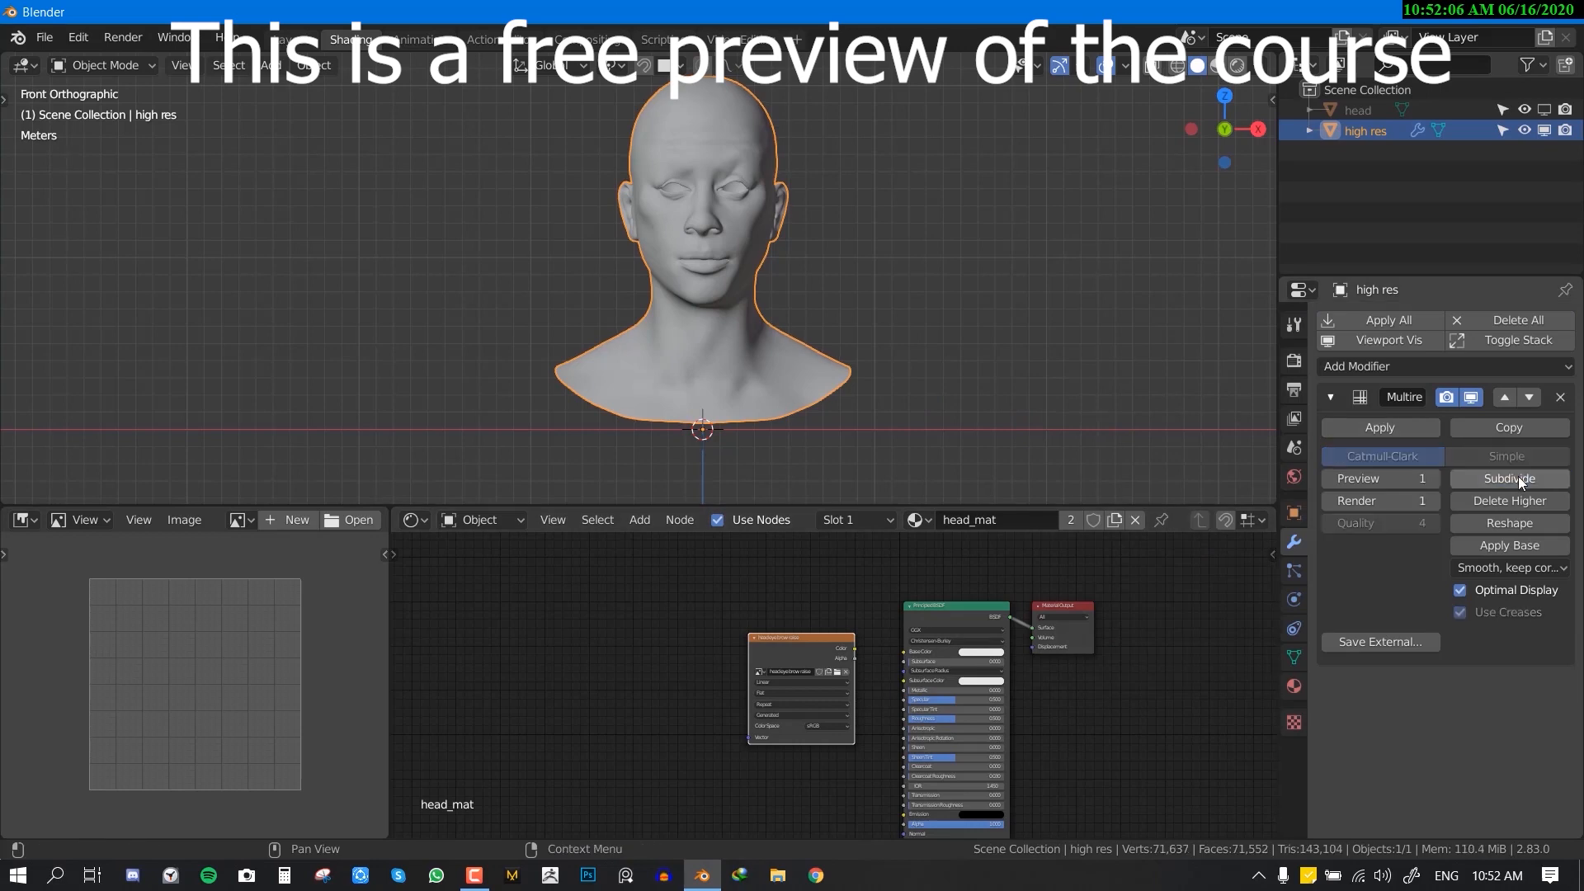
pyautogui.click(1512, 478)
# - Maximize the 3D viewport and switch the high res head to Sculpt Mode
pyautogui.moveTo(843, 353); pyautogui.dragTo(786, 295, button='middle')
pyautogui.hotkey('ctrl', 'space')
pyautogui.scroll(4, 879, 308)
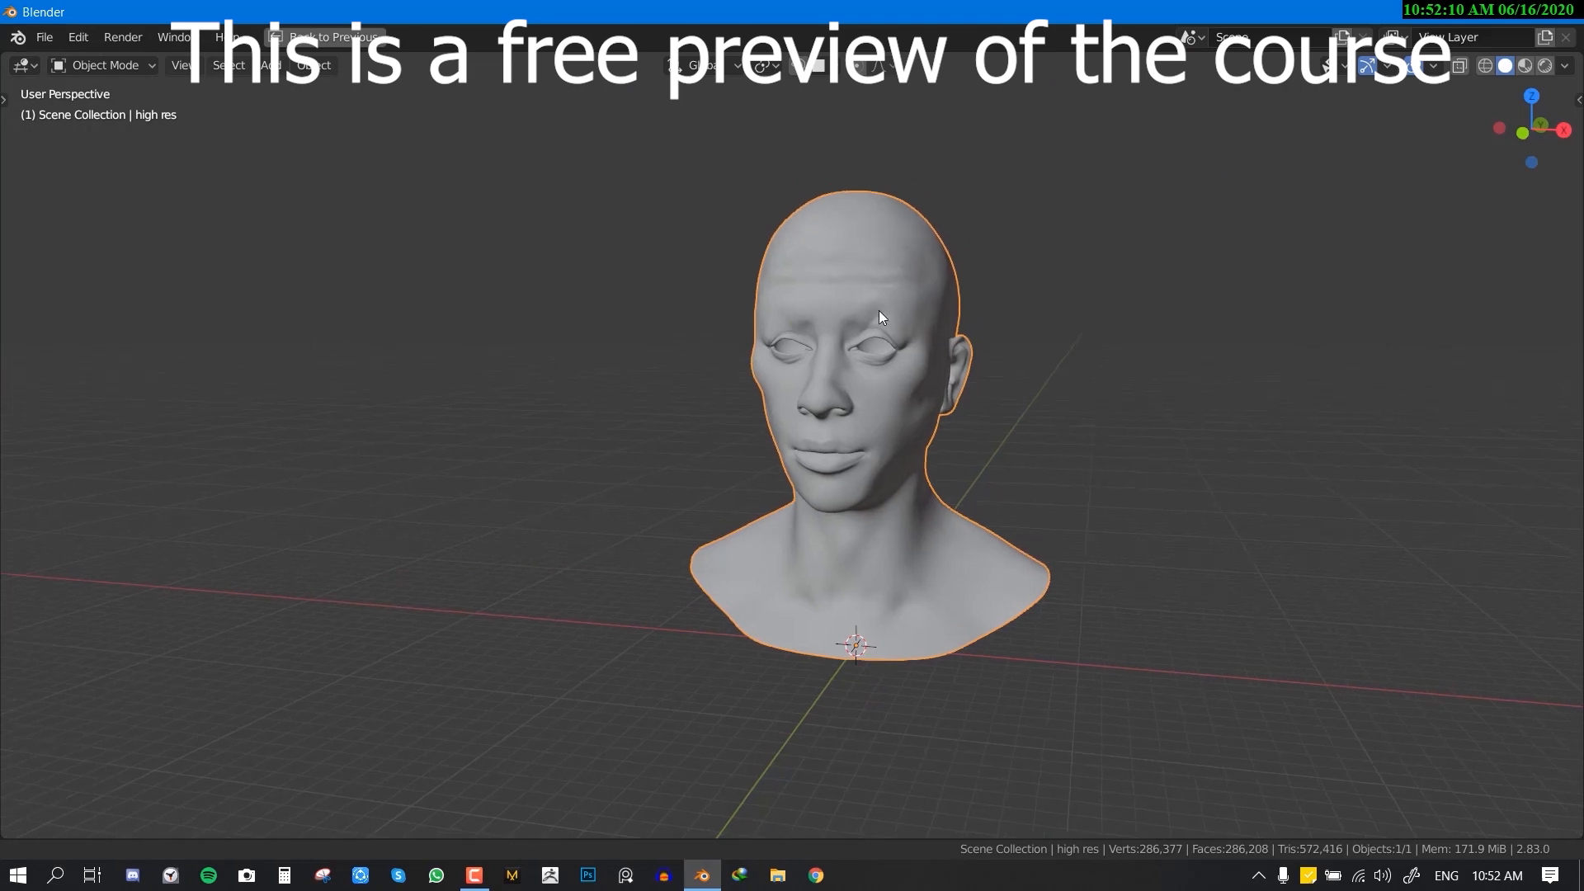
pyautogui.press('KP_1')
pyautogui.hotkey('ctrl', 'space')
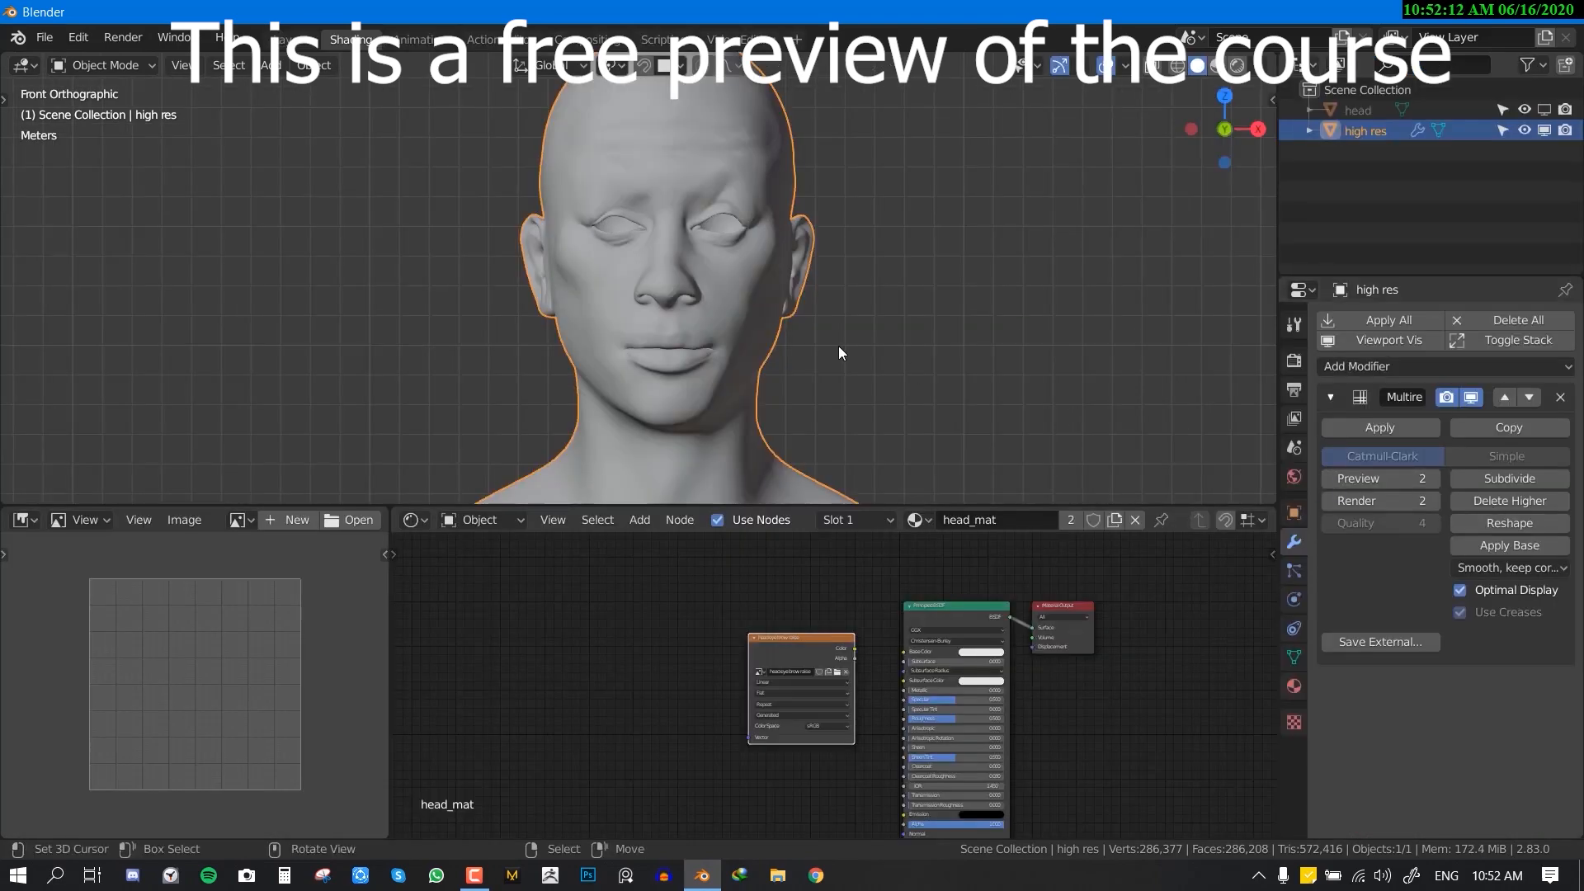
pyautogui.hotkey('ctrl', 'space')
pyautogui.scroll(-3, 725, 308)
pyautogui.moveTo(828, 338); pyautogui.dragTo(671, 274, button='middle')
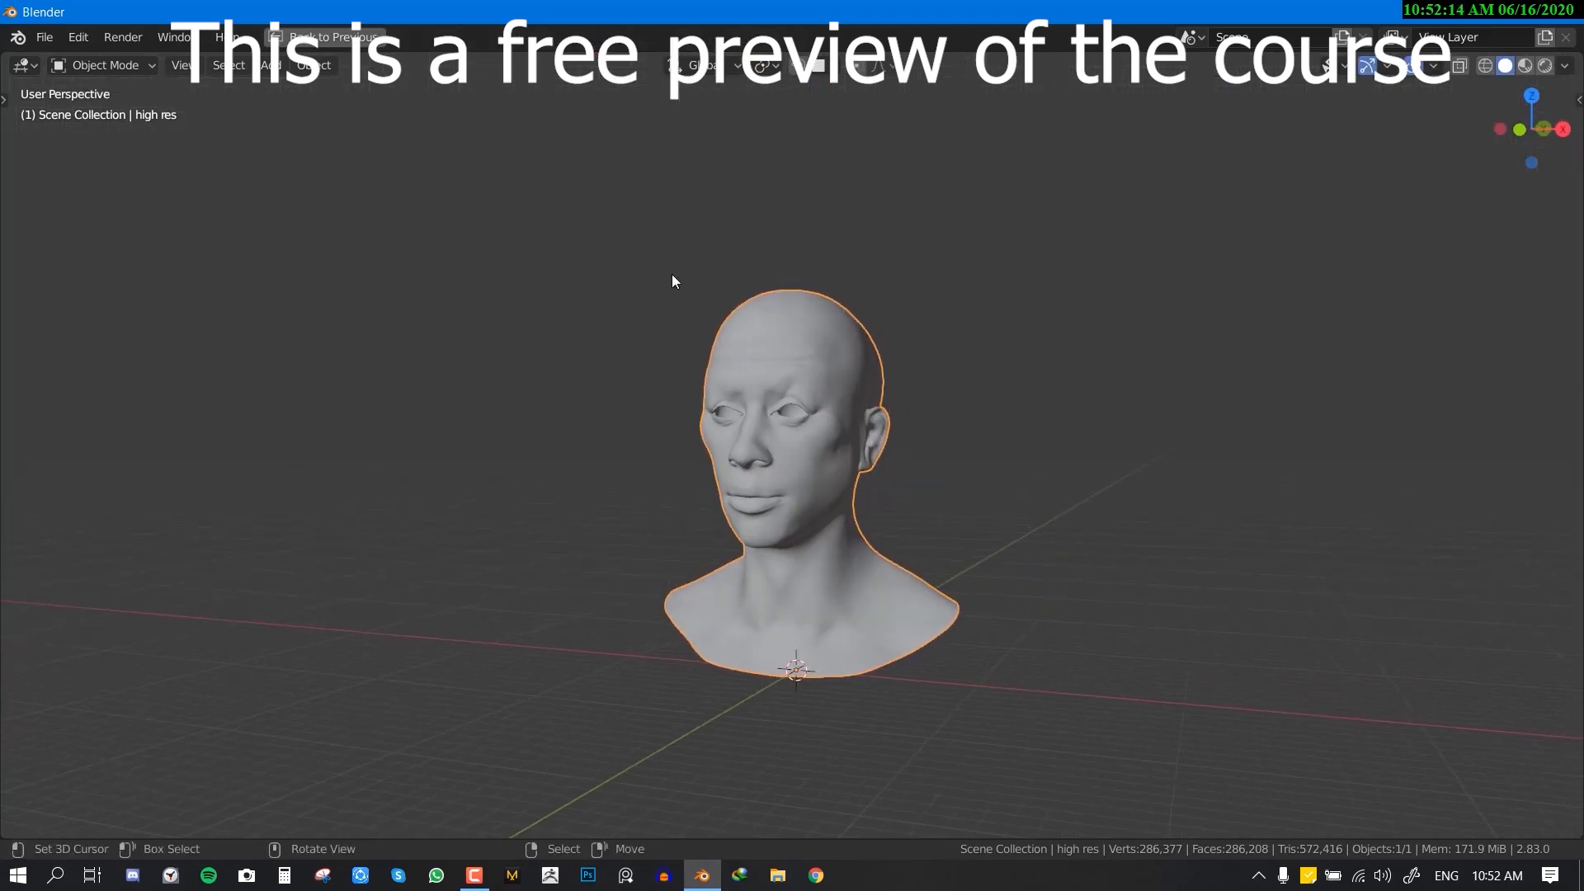
pyautogui.click(103, 65)
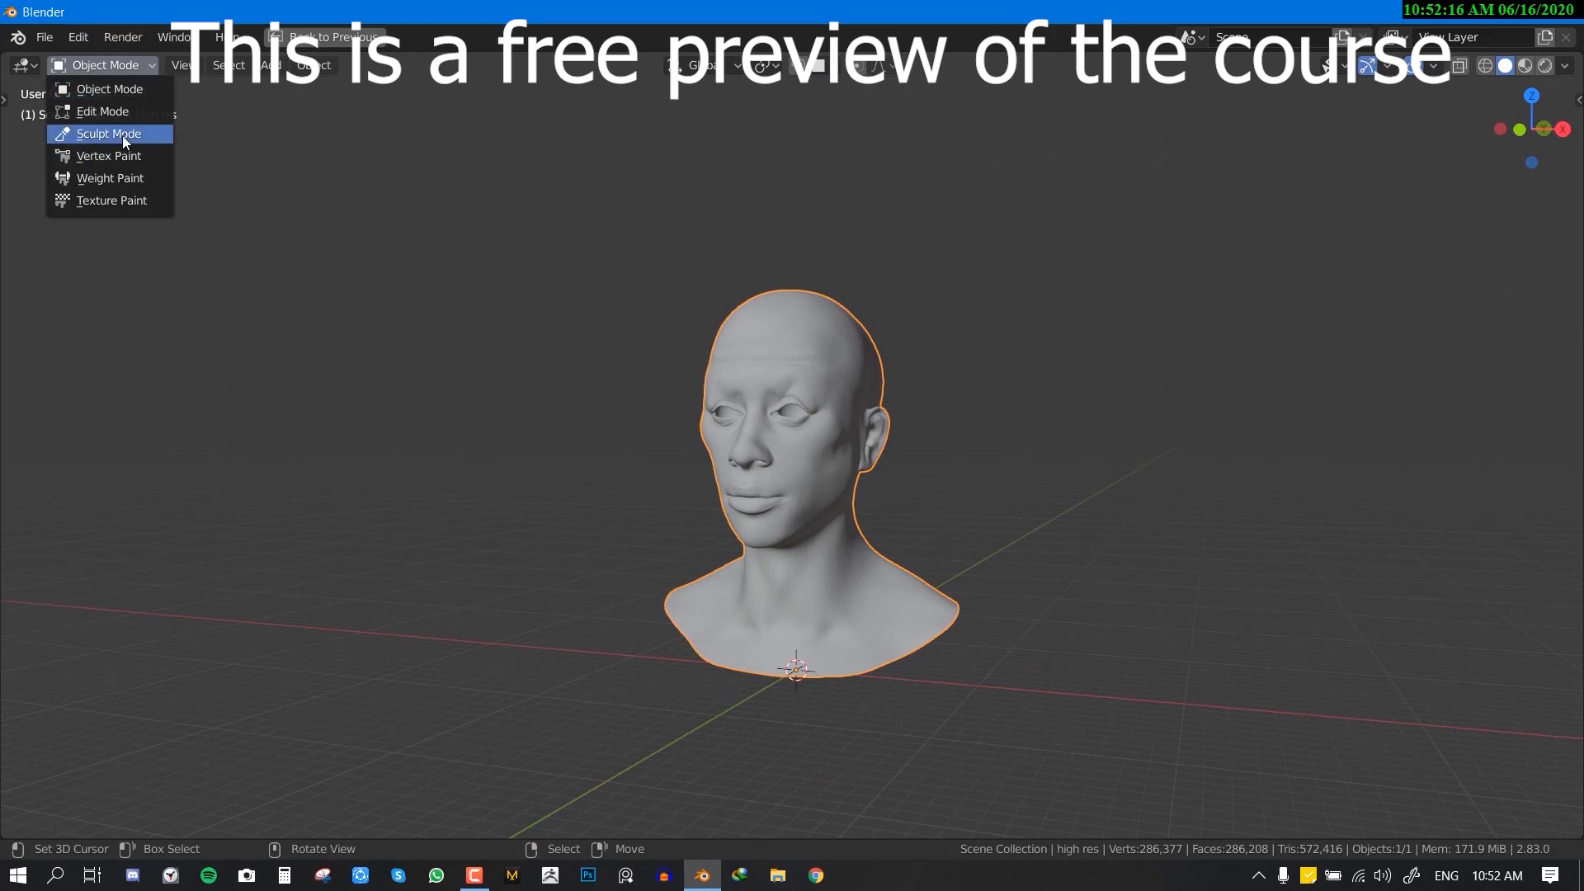
pyautogui.click(122, 136)
pyautogui.press('KP_1')
pyautogui.scroll(4, 817, 322)
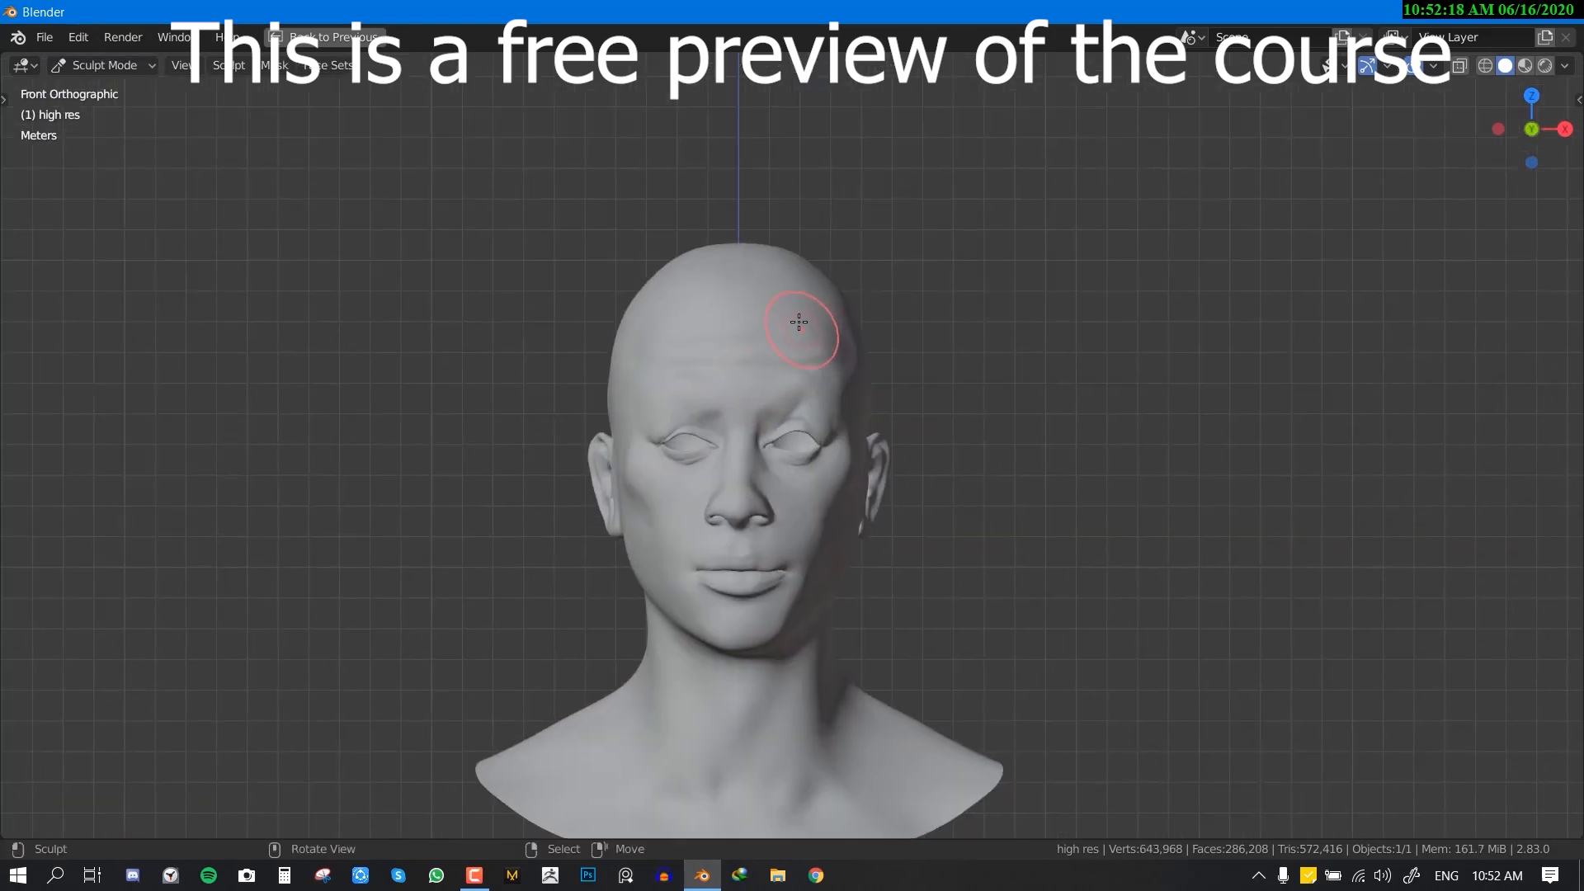
# - Show the sculpting tools, choose the Crease brush and reduce its radius to 32 px
pyautogui.press('t')
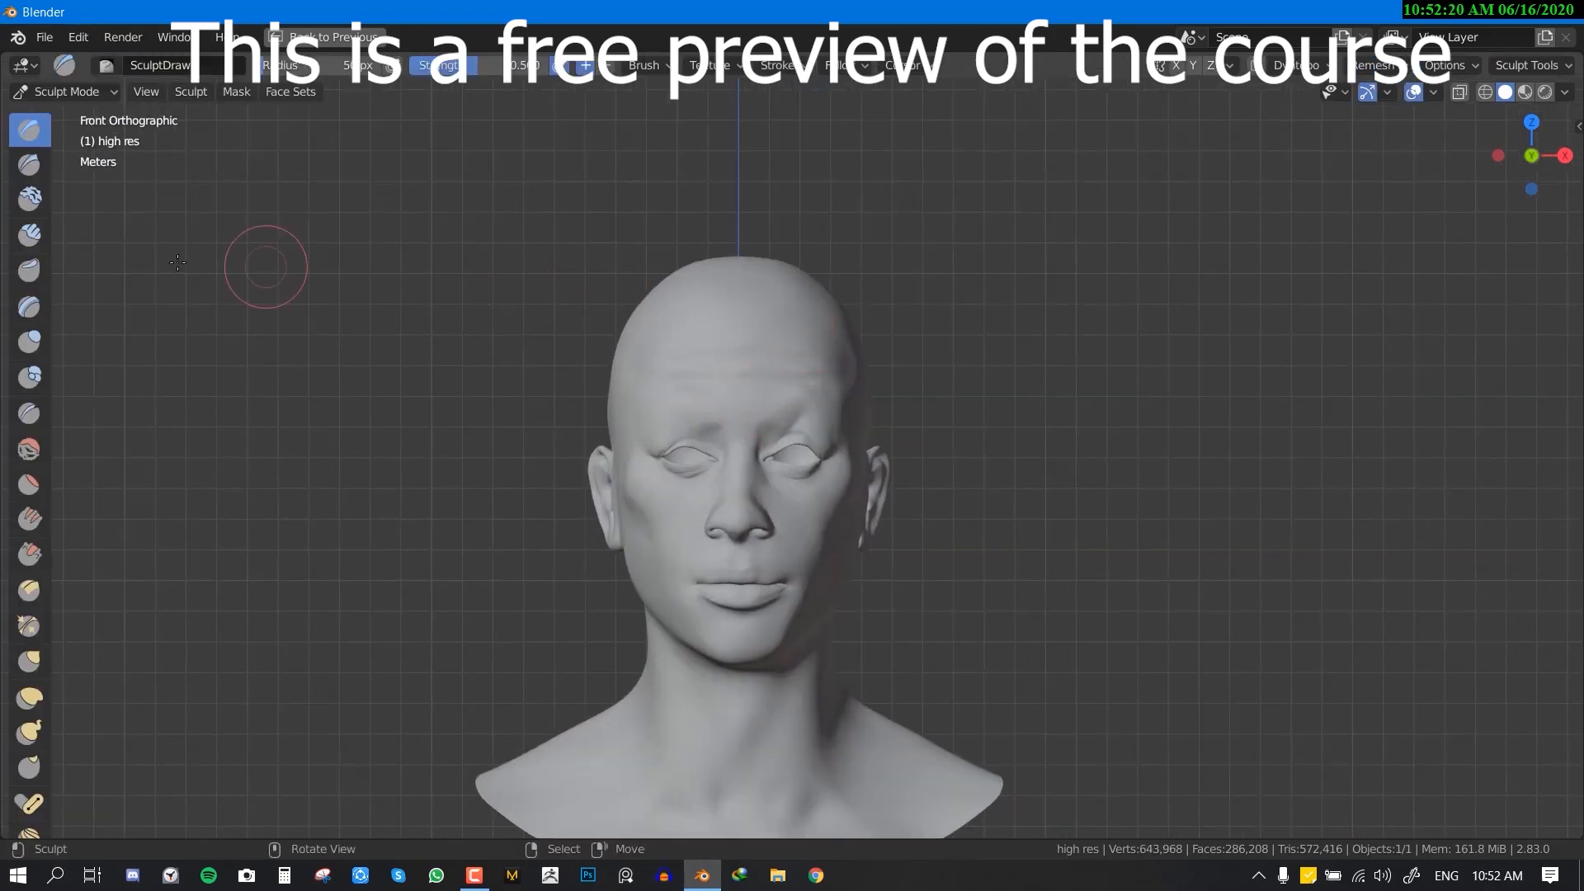
pyautogui.hotkey('shift', 'space')
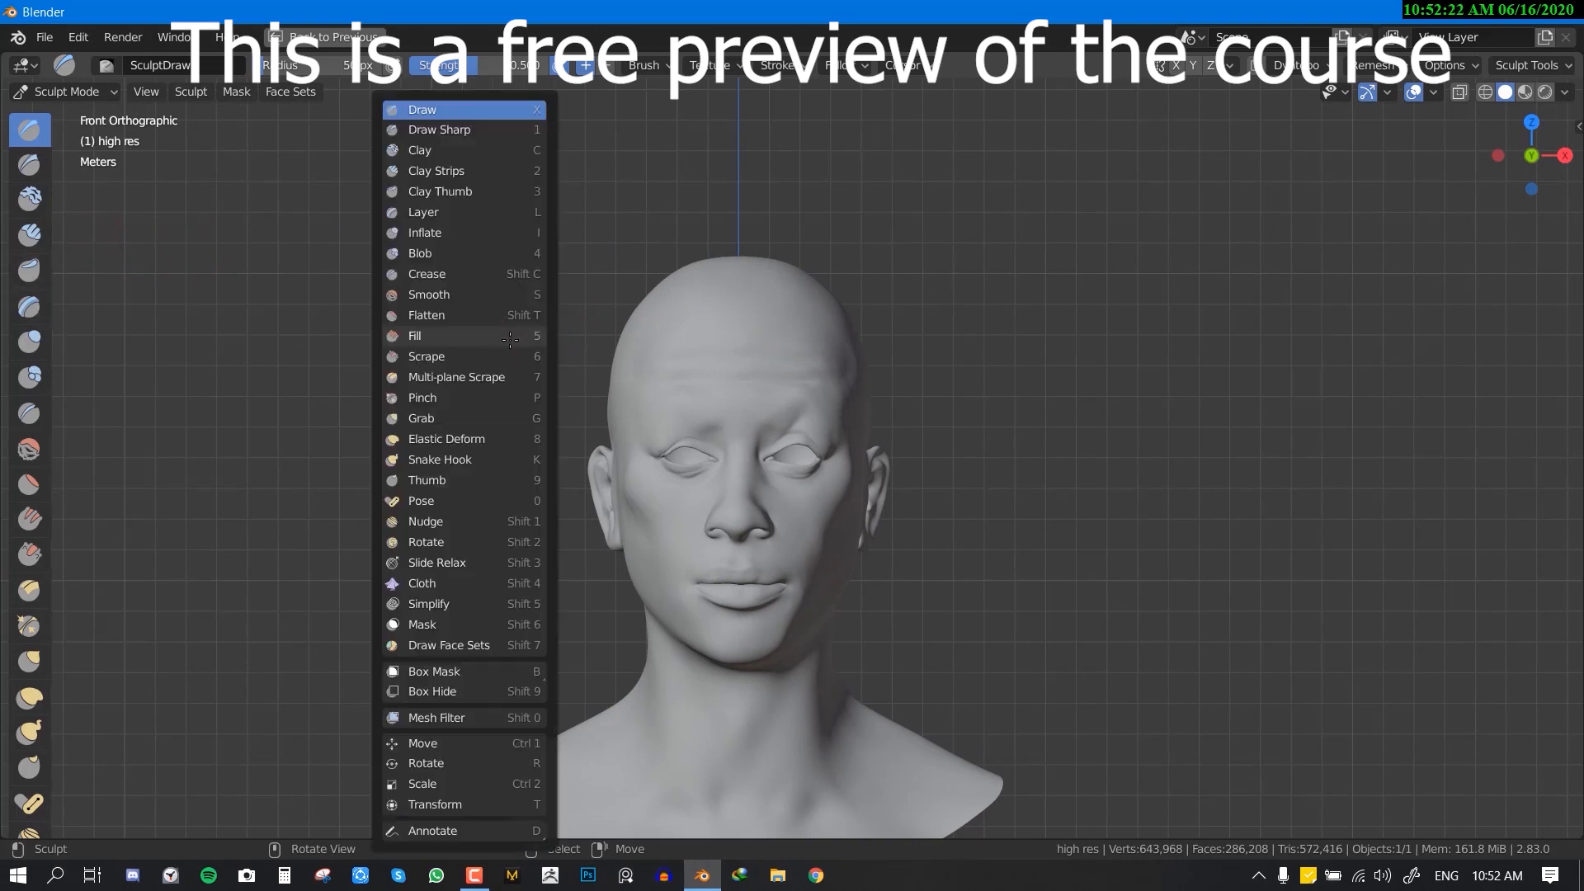
pyautogui.click(493, 274)
pyautogui.moveTo(492, 277); pyautogui.dragTo(956, 470, button='middle')
pyautogui.scroll(4, 580, 297)
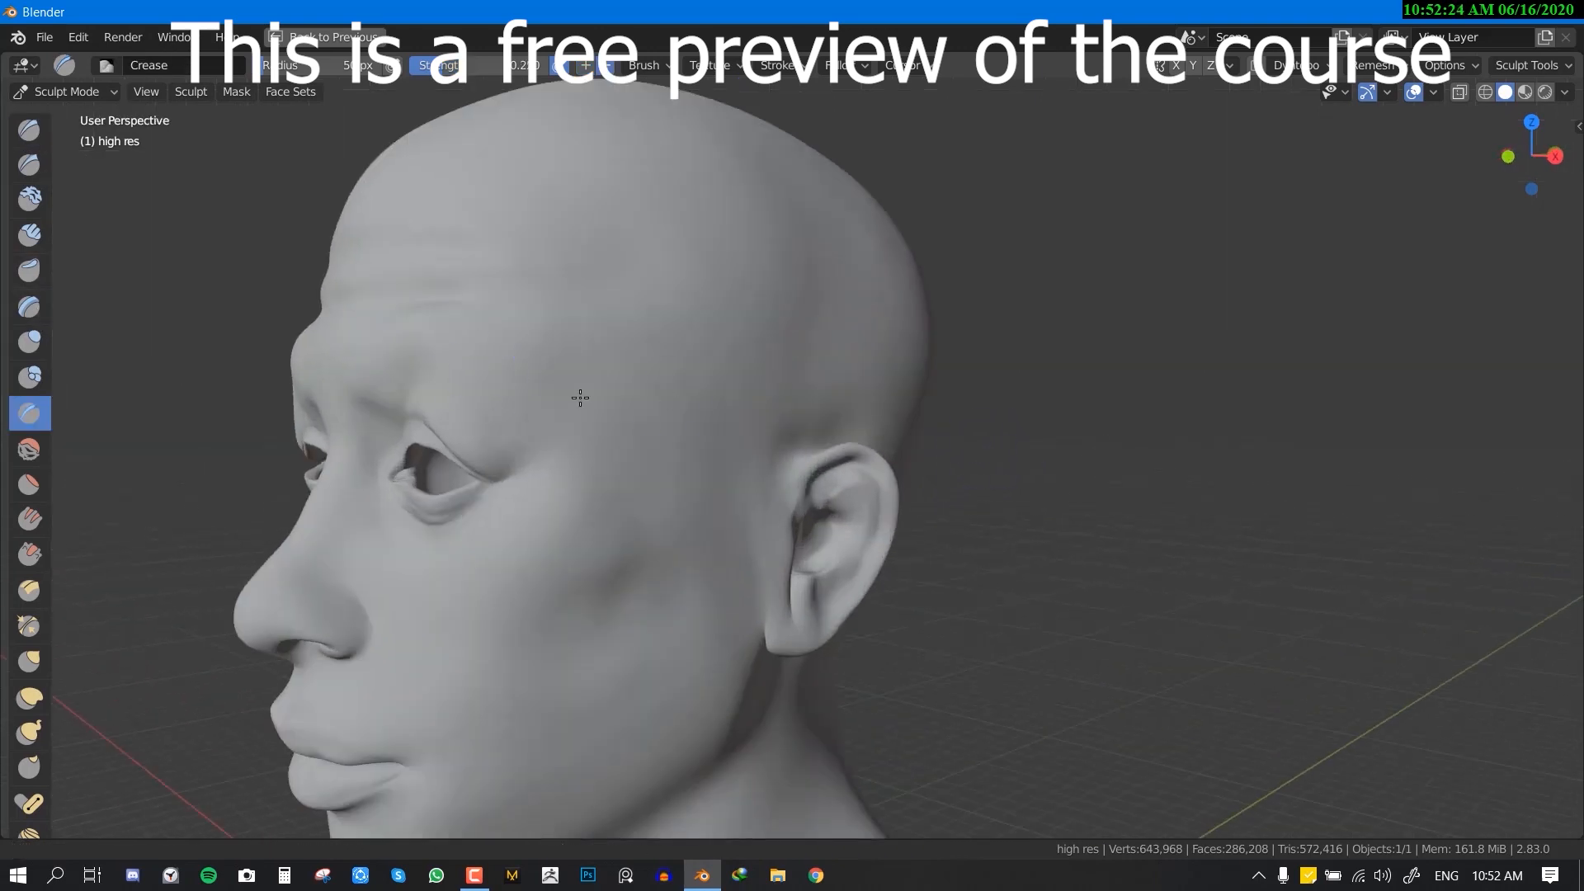
pyautogui.moveTo(1032, 260)
pyautogui.mouseDown(button='middle')
pyautogui.moveTo(1007, 389)
pyautogui.moveTo(954, 417)
pyautogui.moveTo(841, 389)
pyautogui.mouseUp(button='middle')
pyautogui.press('f')
pyautogui.click(830, 389)
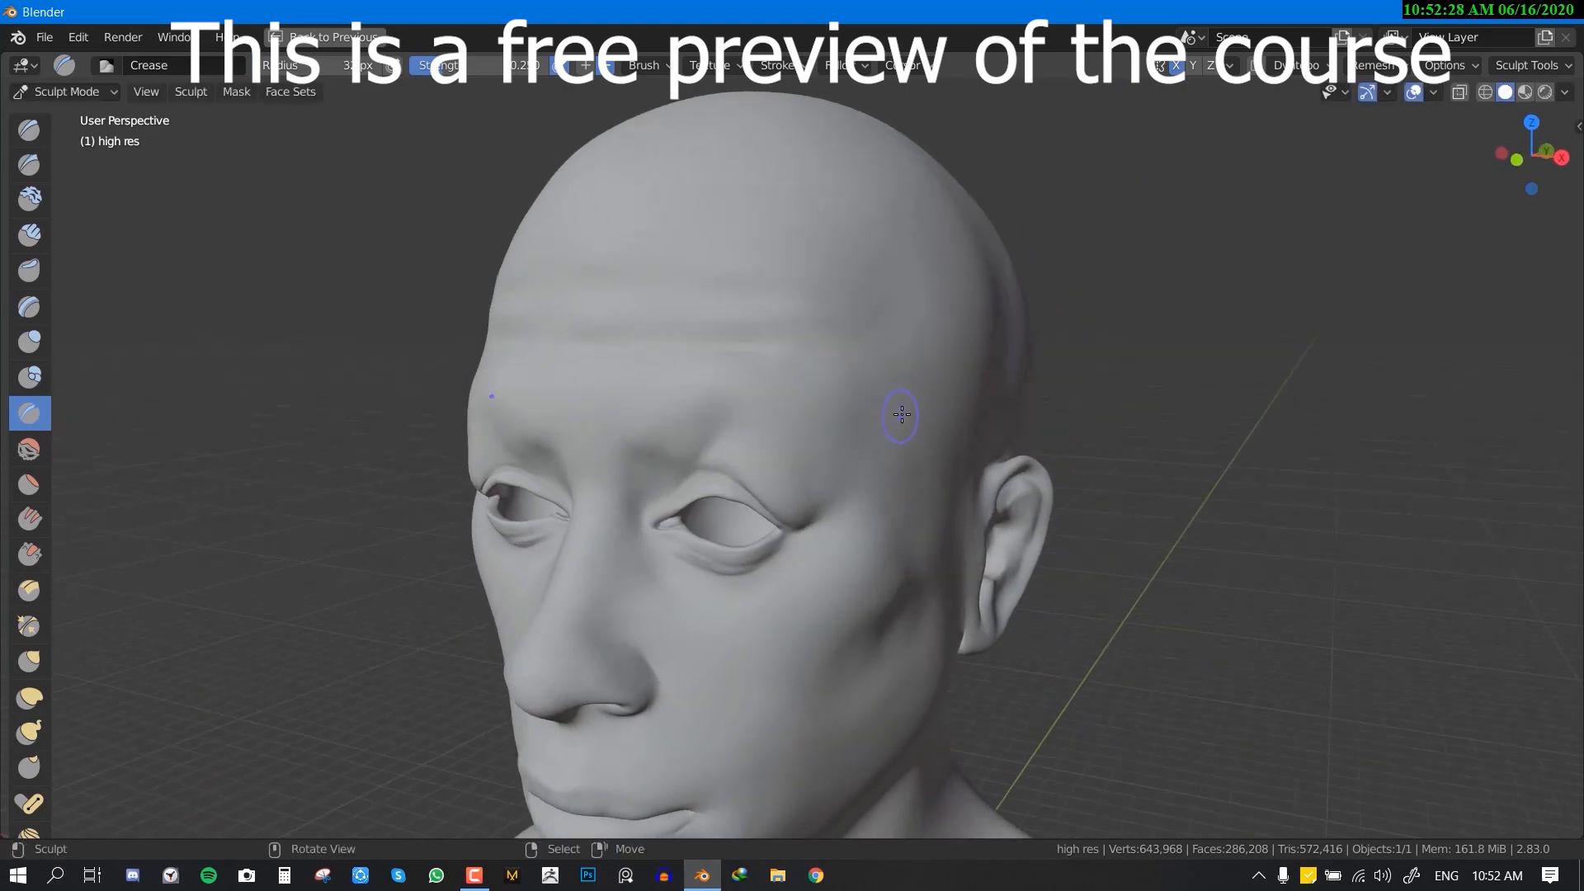
# - Sculpt horizontal wrinkles across the forehead, out towards the temples, with the Crease brush
pyautogui.moveTo(895, 404)
pyautogui.mouseDown()
pyautogui.moveTo(859, 368)
pyautogui.moveTo(754, 334)
pyautogui.mouseUp()
pyautogui.moveTo(747, 337); pyautogui.dragTo(738, 337)
pyautogui.moveTo(738, 337)
pyautogui.mouseDown(button='middle')
pyautogui.moveTo(863, 350)
pyautogui.moveTo(657, 318)
pyautogui.mouseUp(button='middle')
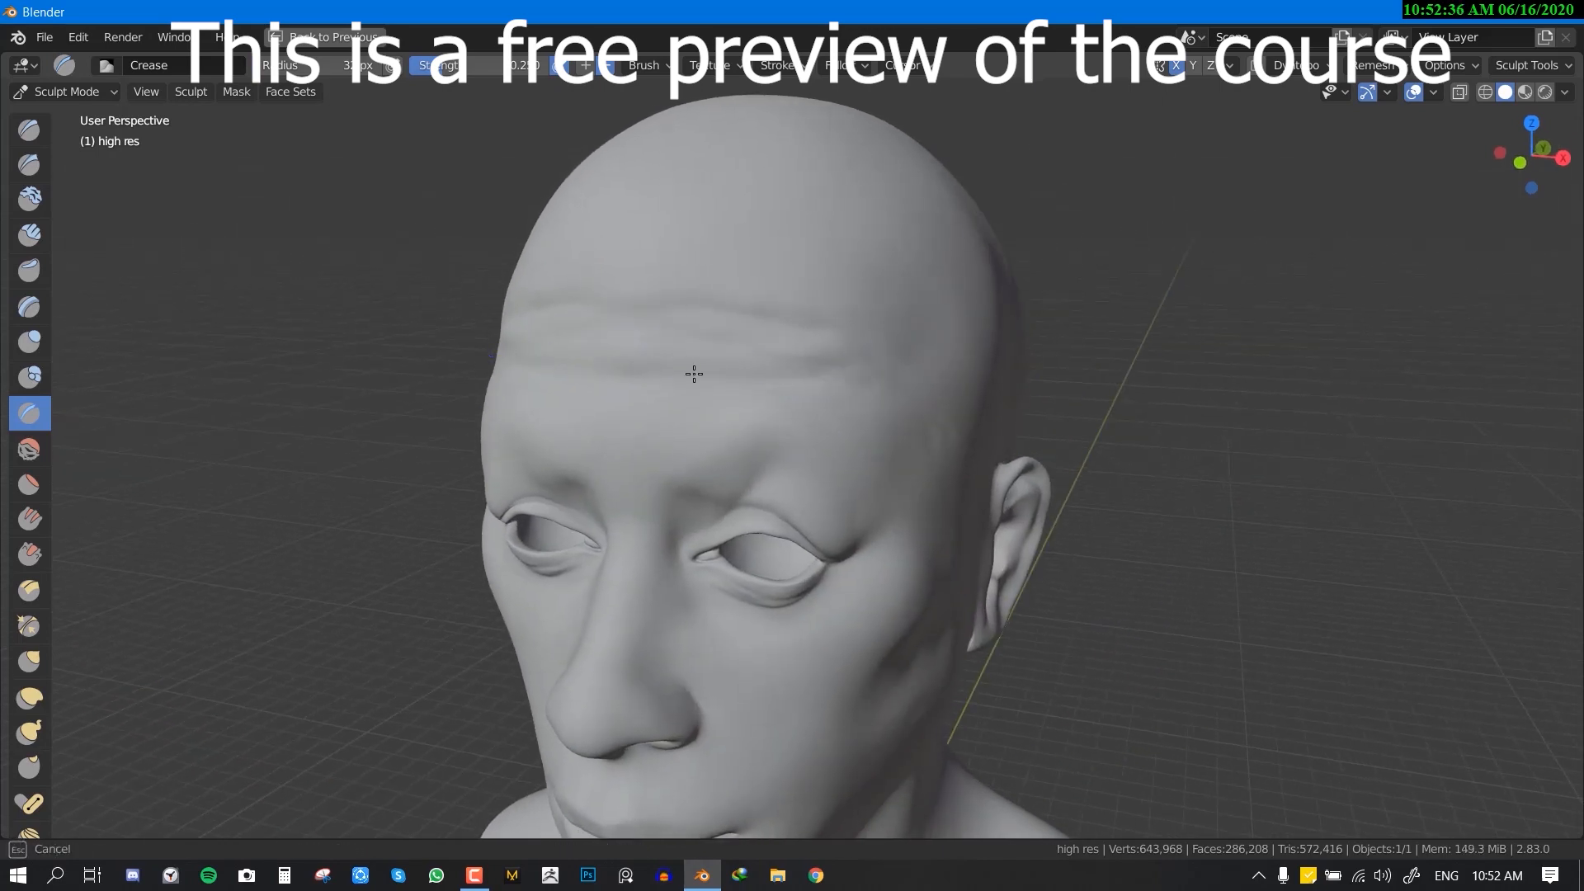
pyautogui.moveTo(692, 375); pyautogui.dragTo(943, 396, button='middle')
pyautogui.scroll(2, 838, 371)
pyautogui.scroll(2, 806, 339)
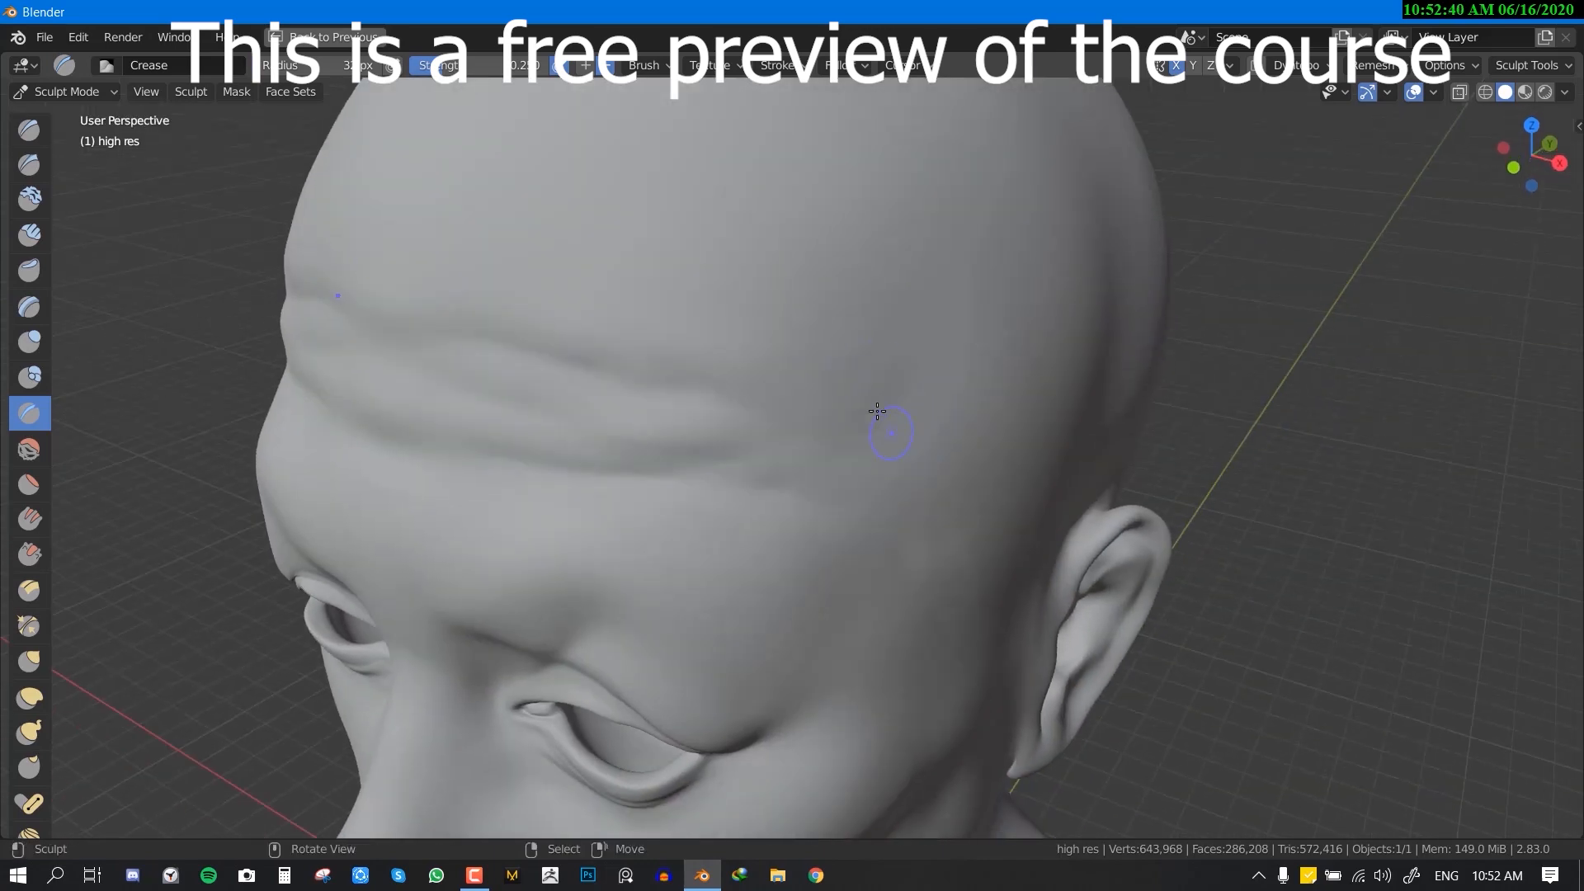
pyautogui.scroll(-2, 665, 305)
pyautogui.moveTo(778, 324); pyautogui.dragTo(932, 373, button='middle')
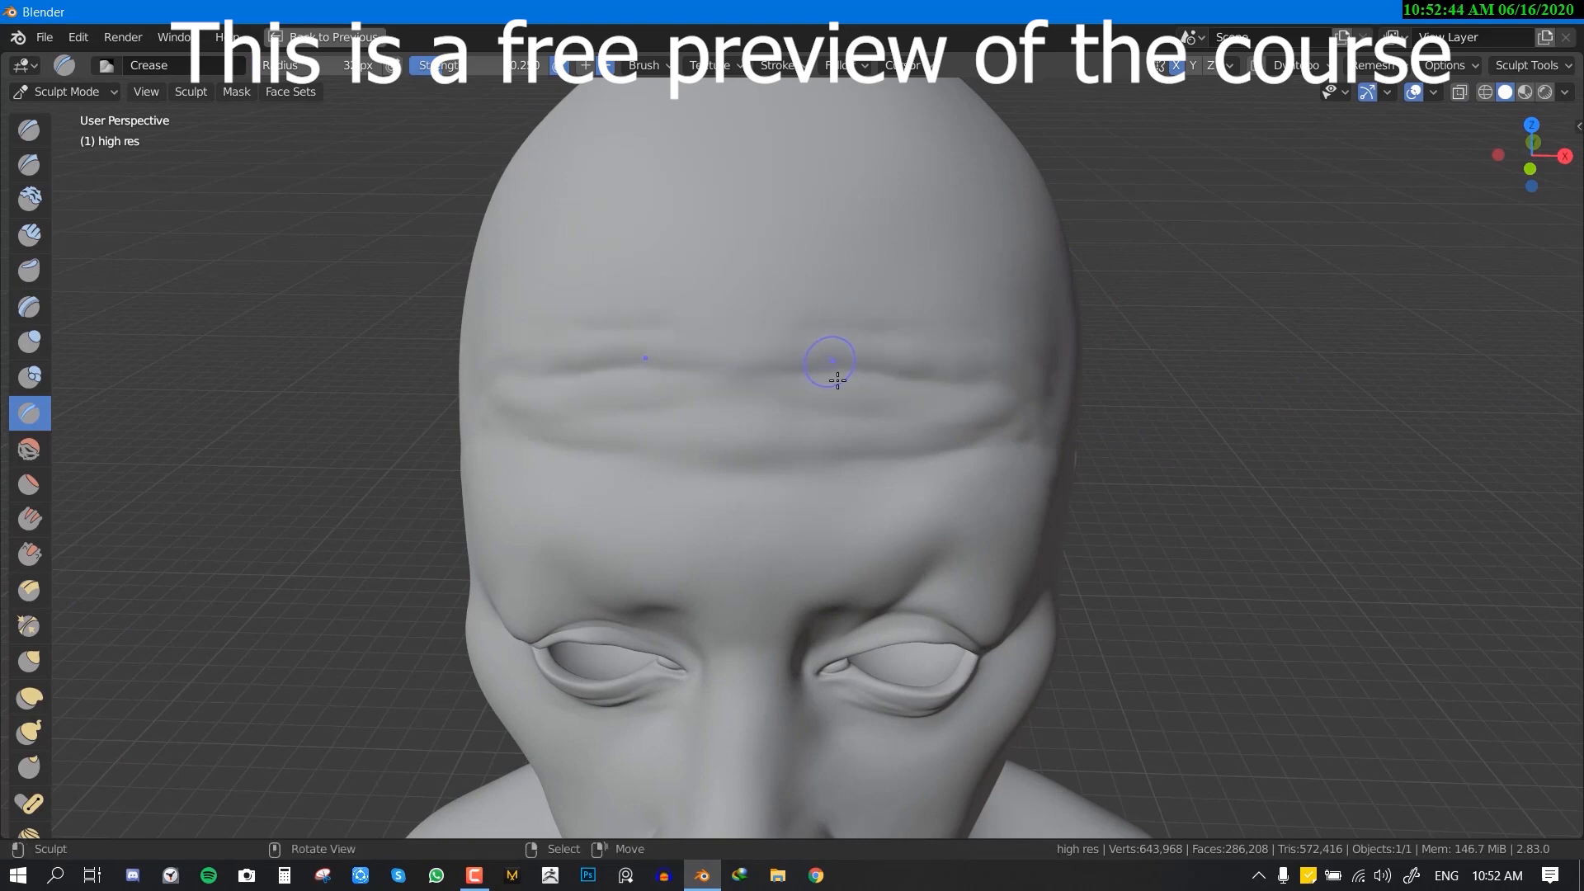
pyautogui.moveTo(837, 380)
pyautogui.mouseDown(button='middle')
pyautogui.moveTo(549, 293)
pyautogui.moveTo(842, 378)
pyautogui.mouseUp(button='middle')
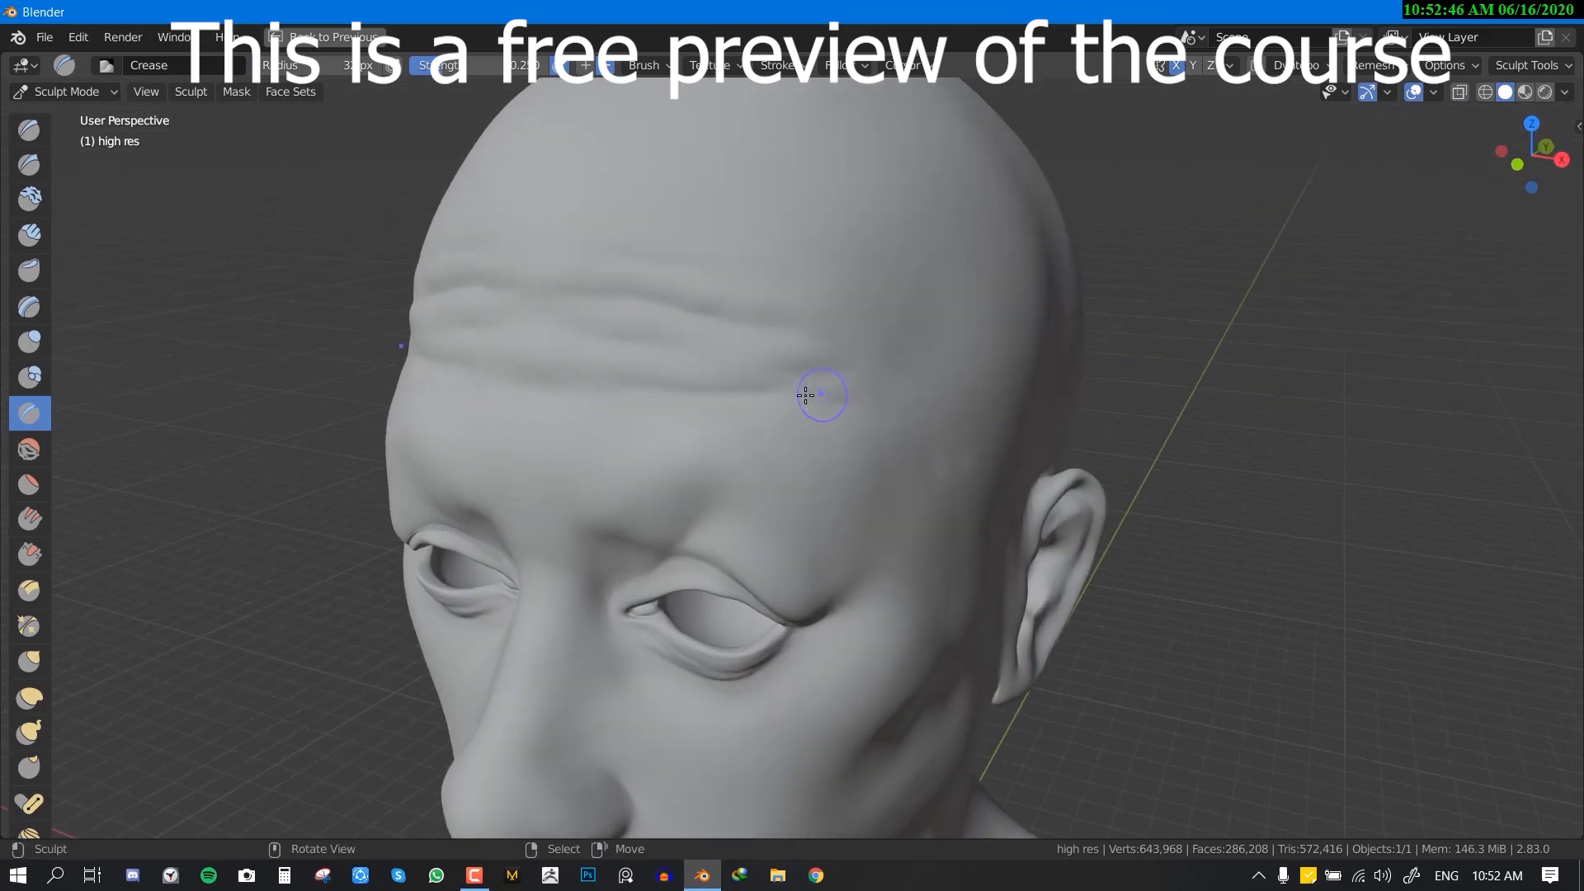
# - Carve creases beside the outer brow, between the eyebrows and just above the brow
pyautogui.moveTo(632, 382); pyautogui.dragTo(611, 453, button='middle')
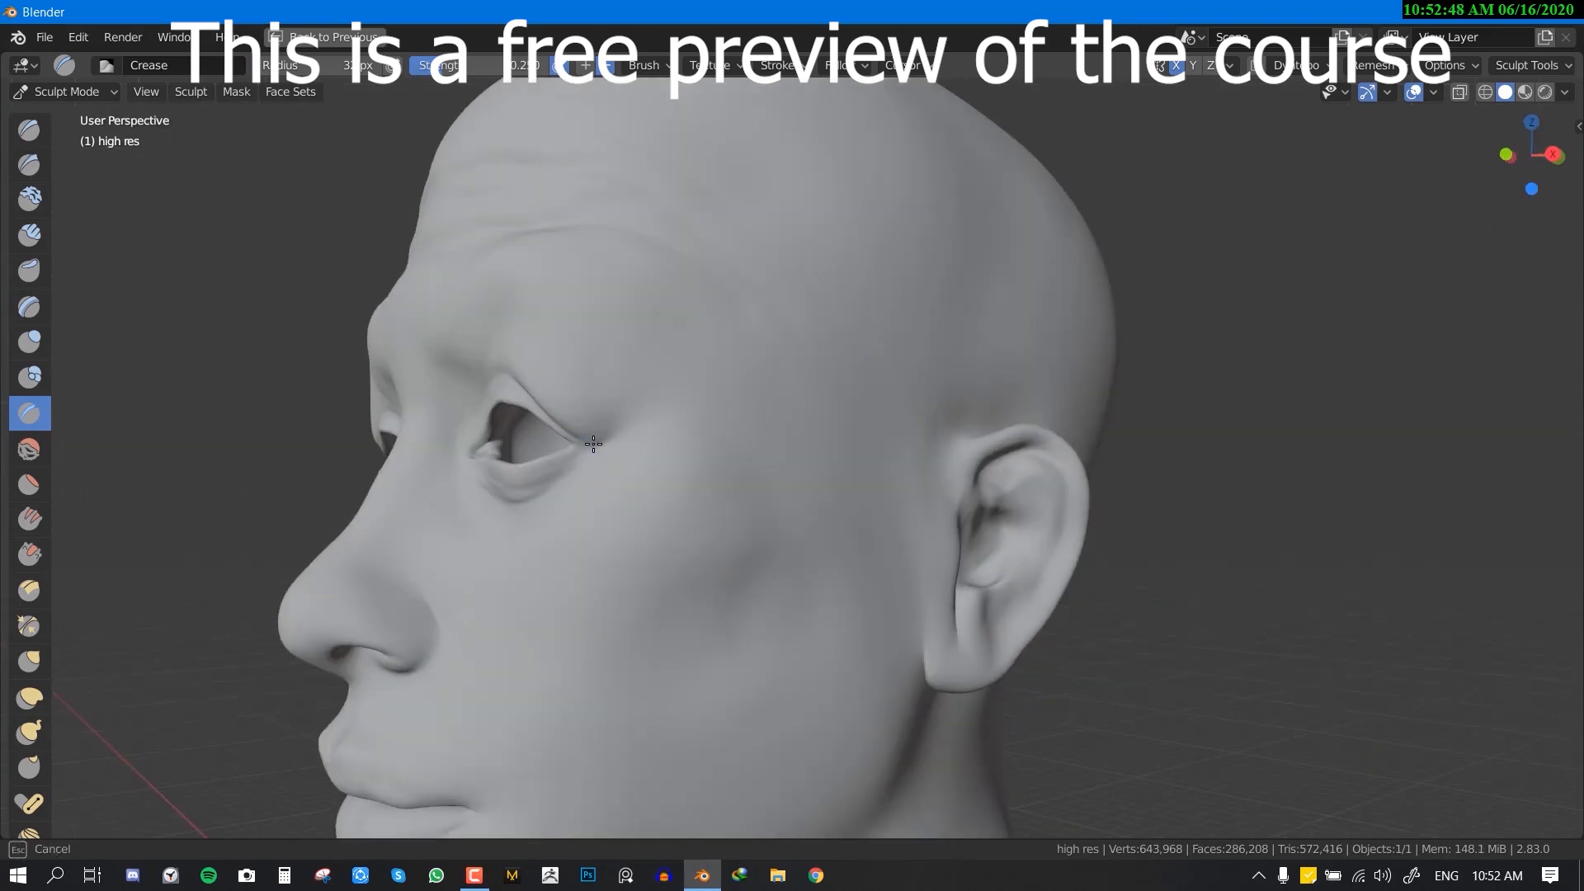
pyautogui.moveTo(680, 385); pyautogui.dragTo(653, 419)
pyautogui.keyDown('alt'); pyautogui.moveTo(588, 457); pyautogui.dragTo(861, 432, button='middle'); pyautogui.keyUp('alt')
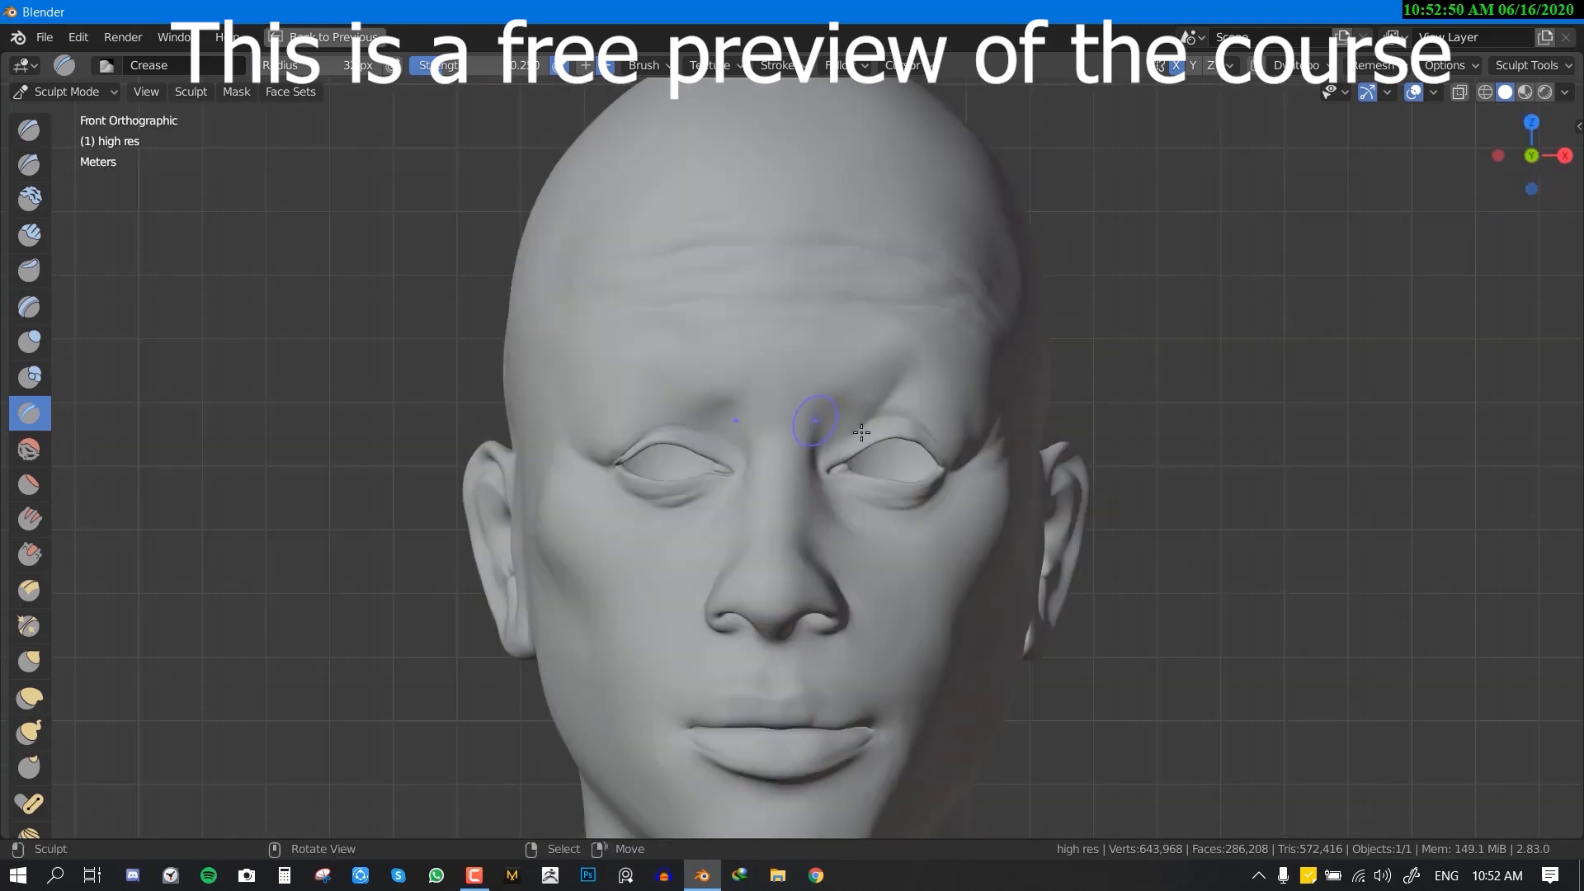
pyautogui.moveTo(835, 363); pyautogui.dragTo(818, 445)
pyautogui.moveTo(829, 381); pyautogui.dragTo(818, 445)
pyautogui.moveTo(920, 342); pyautogui.dragTo(881, 398)
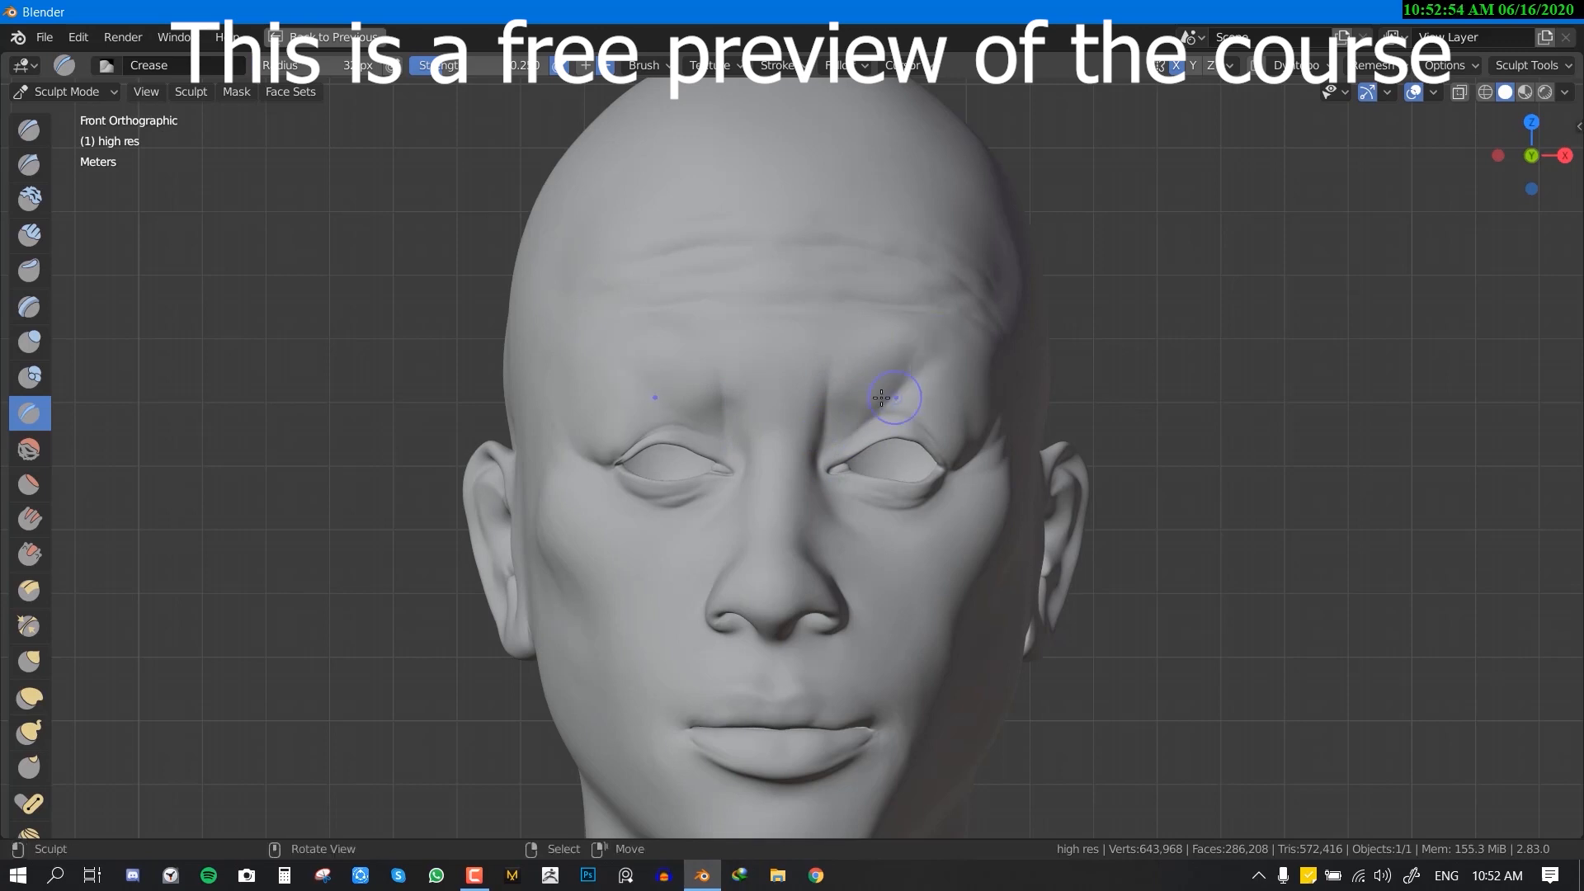
# - Deepen the horizontal wrinkle lines across the upper forehead with further Crease strokes
pyautogui.moveTo(770, 320); pyautogui.dragTo(961, 288)
pyautogui.moveTo(788, 272); pyautogui.dragTo(876, 263)
pyautogui.scroll(-3, 944, 341)
pyautogui.moveTo(818, 512); pyautogui.dragTo(858, 466, button='middle')
pyautogui.scroll(4, 887, 403)
pyautogui.keyDown('shift'); pyautogui.moveTo(879, 247); pyautogui.dragTo(866, 367, button='middle'); pyautogui.keyUp('shift')
pyautogui.scroll(1, 863, 352)
pyautogui.scroll(1, 862, 352)
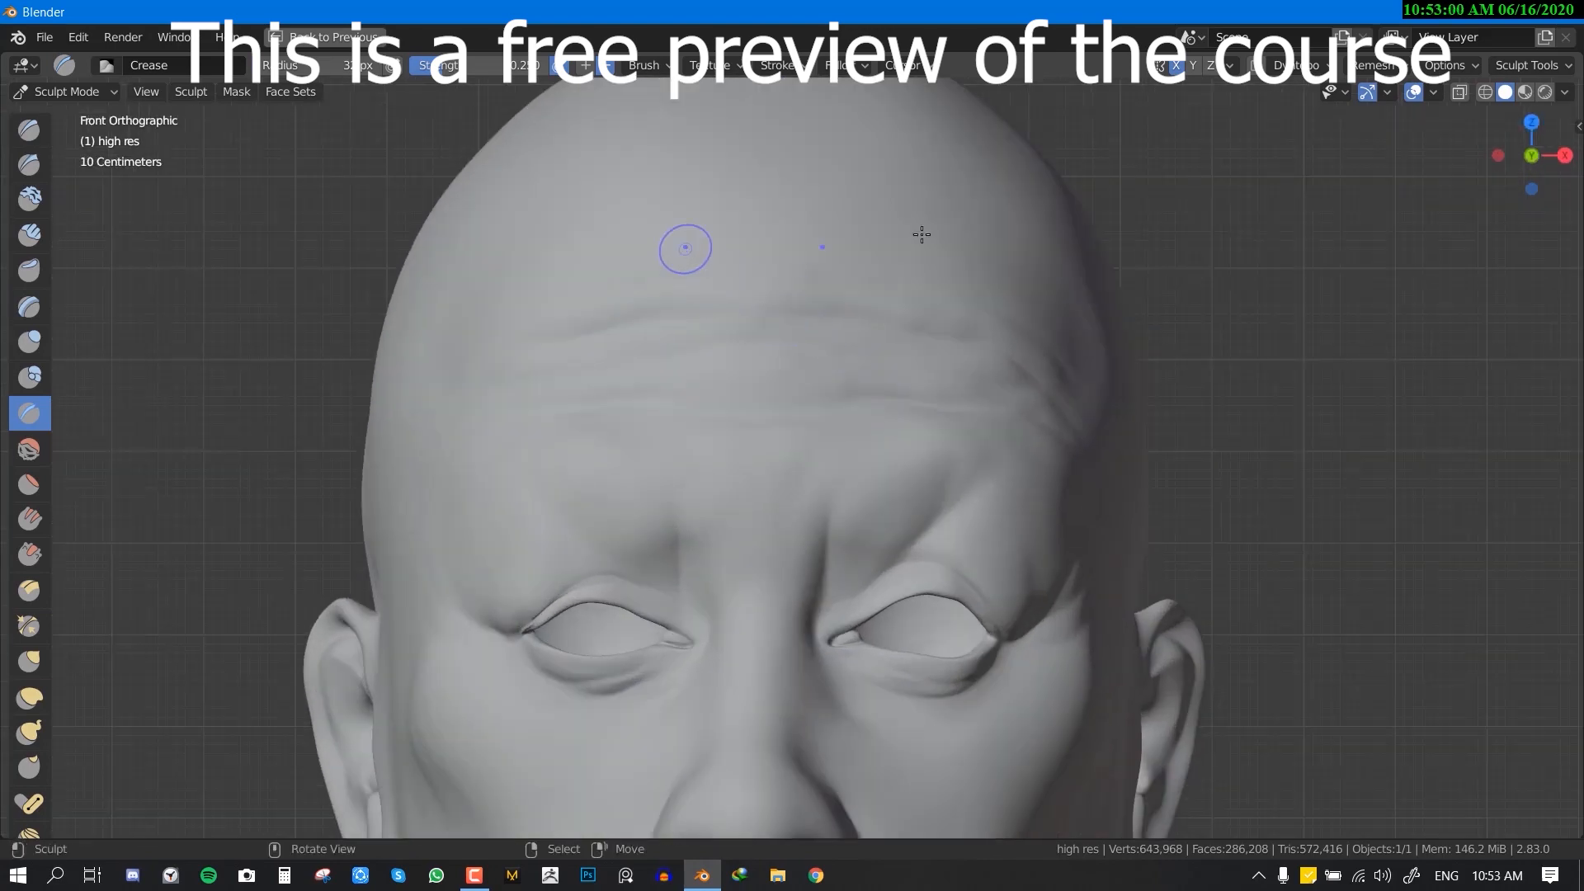
# - Examine the sculpted forehead and brow wrinkles on the high res head from the front, three-quarter and side
pyautogui.scroll(-3, 692, 372)
pyautogui.moveTo(691, 373); pyautogui.dragTo(658, 368, button='middle')
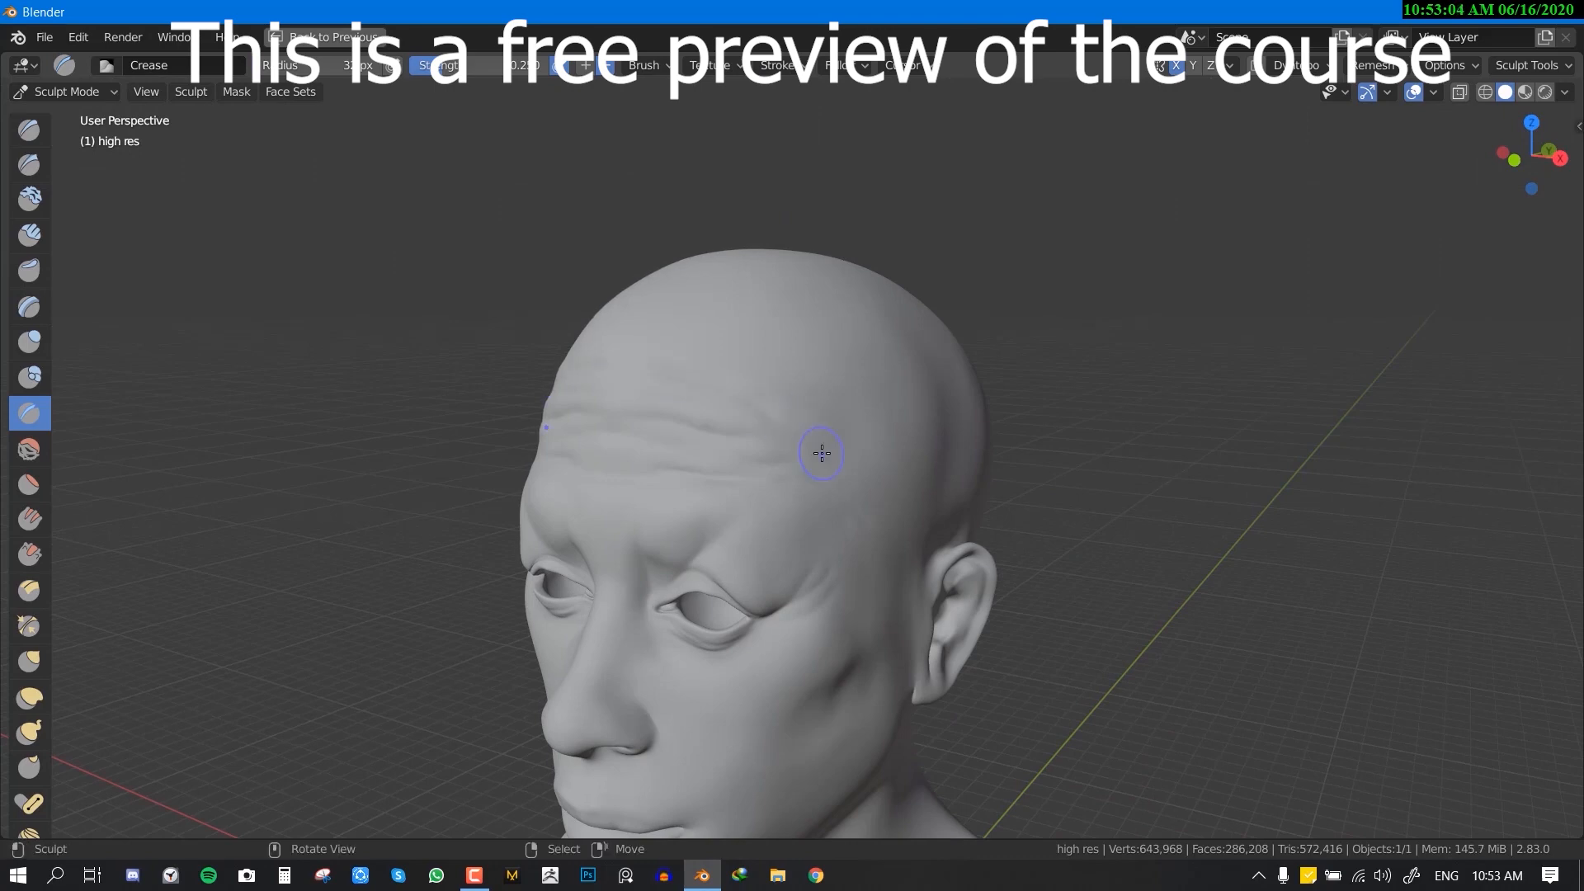
pyautogui.keyDown('alt'); pyautogui.moveTo(820, 453); pyautogui.dragTo(908, 438, button='middle'); pyautogui.keyUp('alt')
pyautogui.scroll(-1, 656, 478)
pyautogui.keyDown('shift'); pyautogui.moveTo(655, 478); pyautogui.dragTo(747, 412, button='middle'); pyautogui.keyUp('shift')
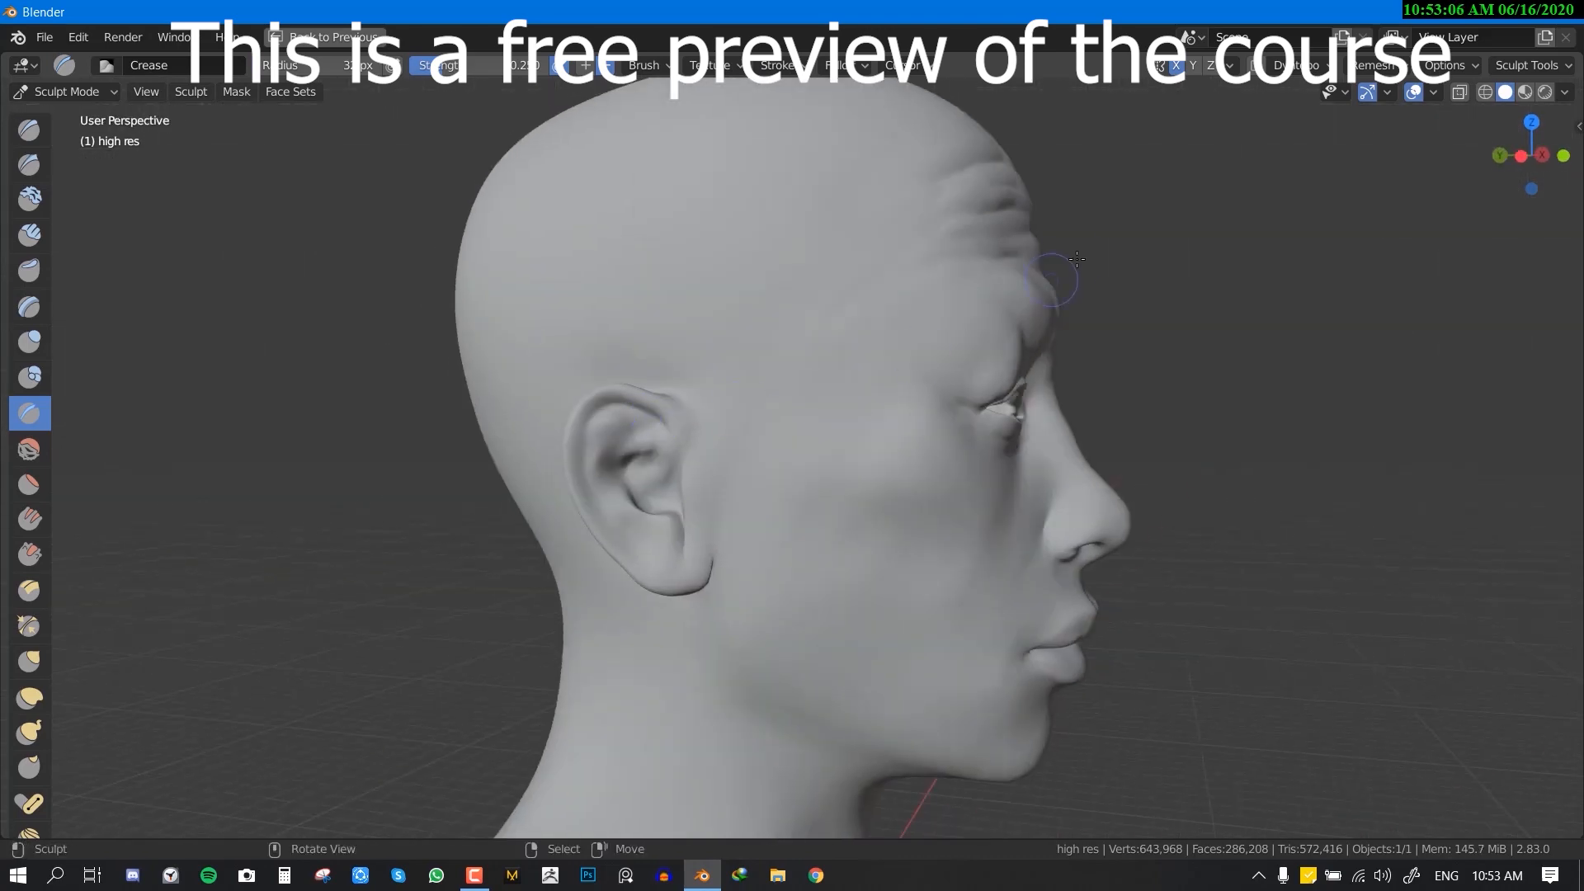
pyautogui.scroll(-3, 1015, 280)
pyautogui.keyDown('alt'); pyautogui.moveTo(975, 286); pyautogui.dragTo(937, 314, button='middle'); pyautogui.keyUp('alt')
pyautogui.scroll(3, 937, 315)
# - Switch the high res head from Sculpt Mode to Object Mode and restore the full Shading layout
pyautogui.hotkey('ctrl', 'Tab')
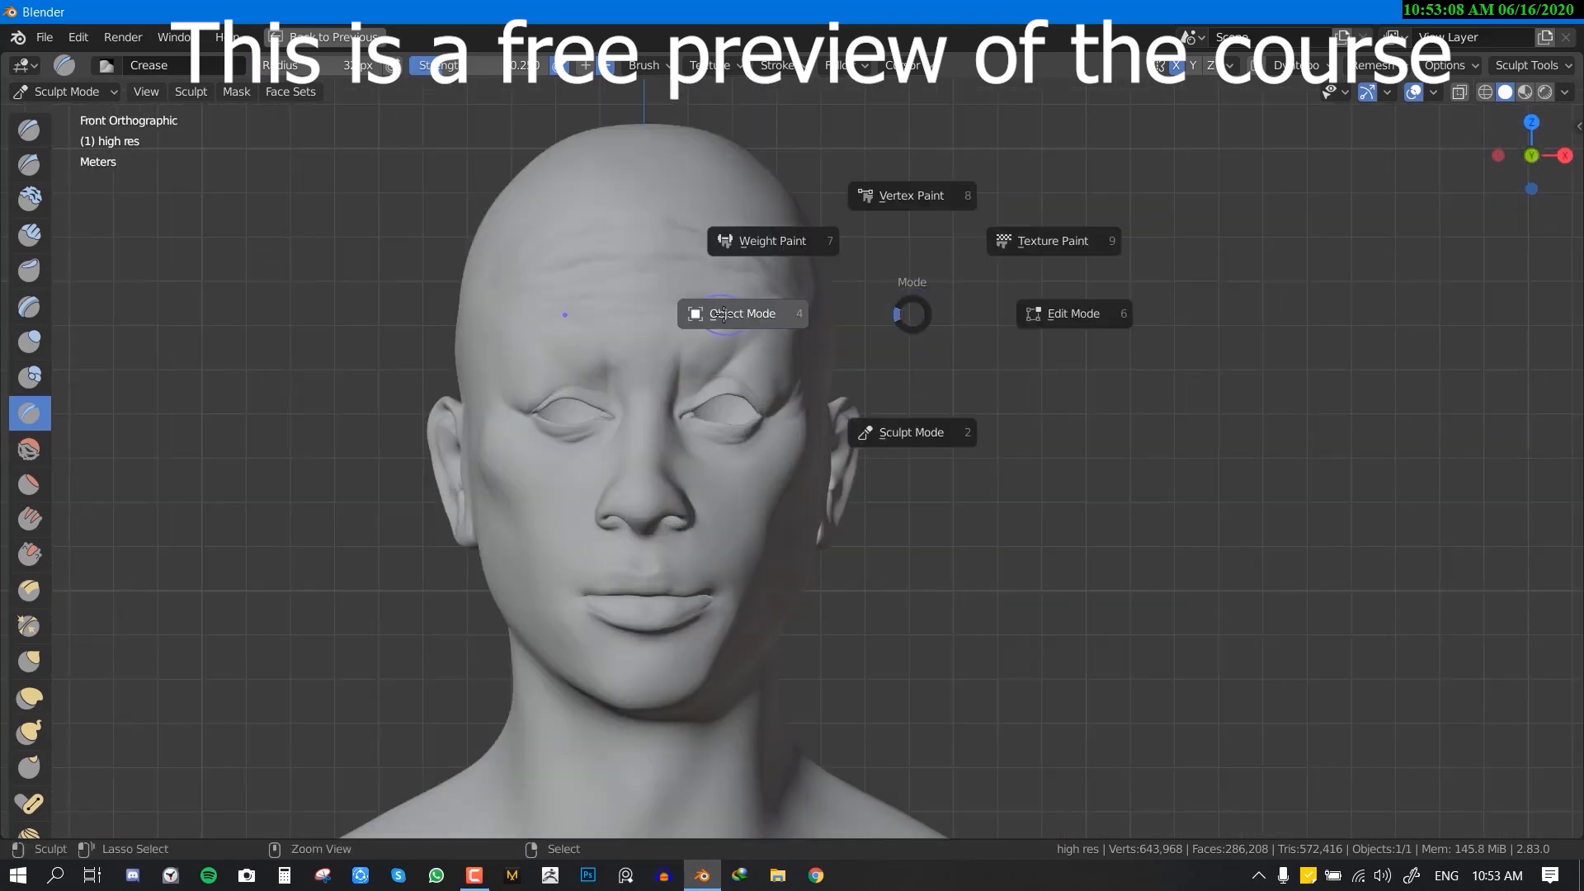
pyautogui.click(812, 330)
pyautogui.moveTo(837, 341); pyautogui.dragTo(796, 396, button='middle')
pyautogui.hotkey('ctrl', 'space')
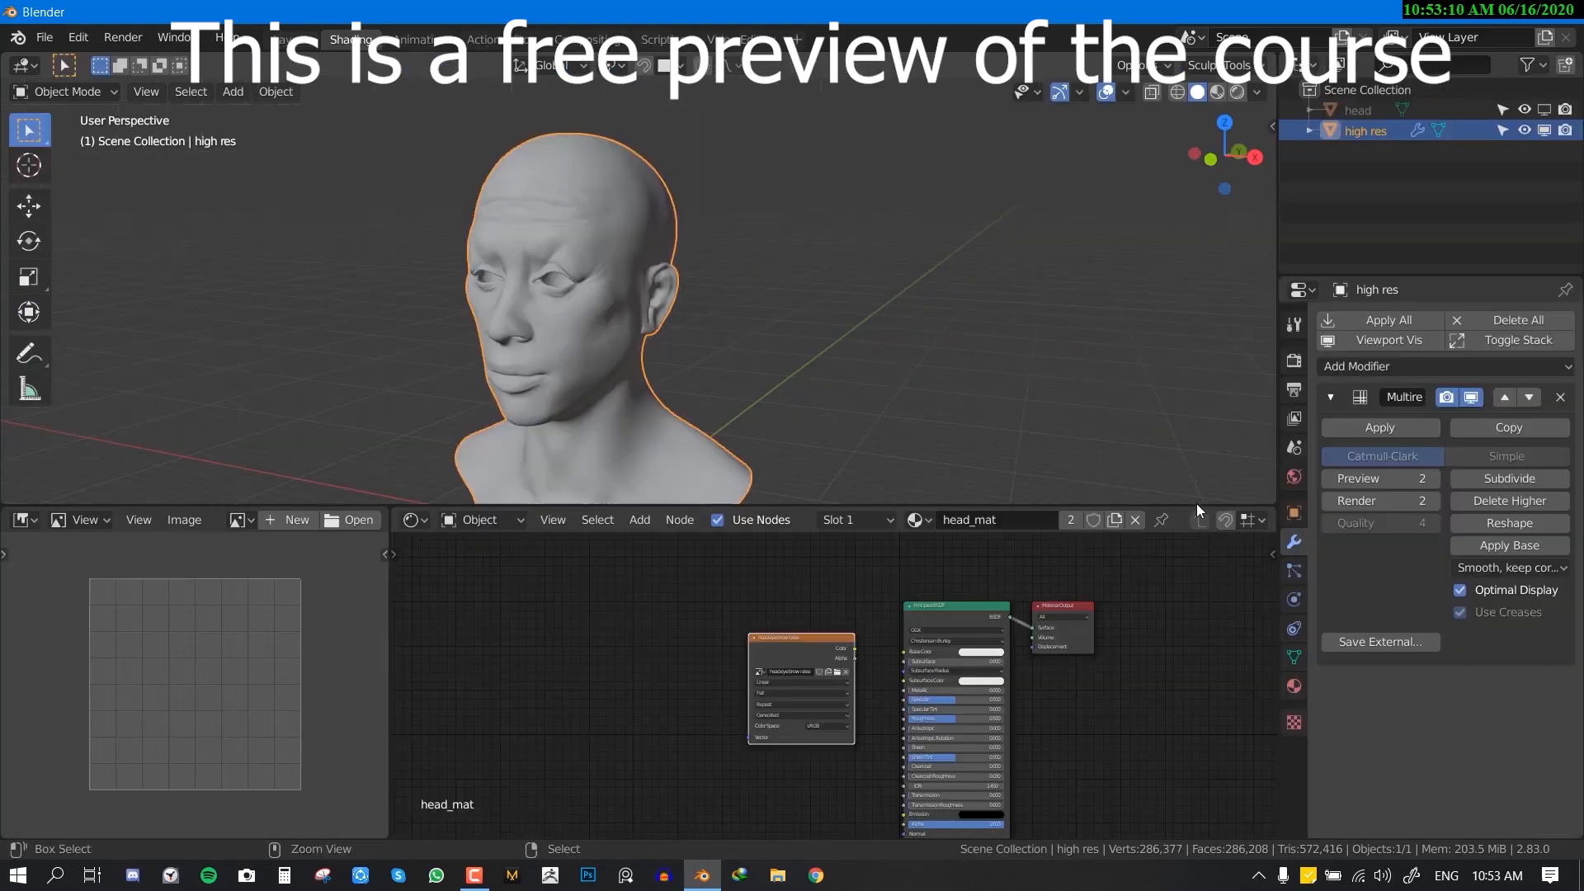
# - Set the high res head's viewport display to Bounds
pyautogui.click(1293, 512)
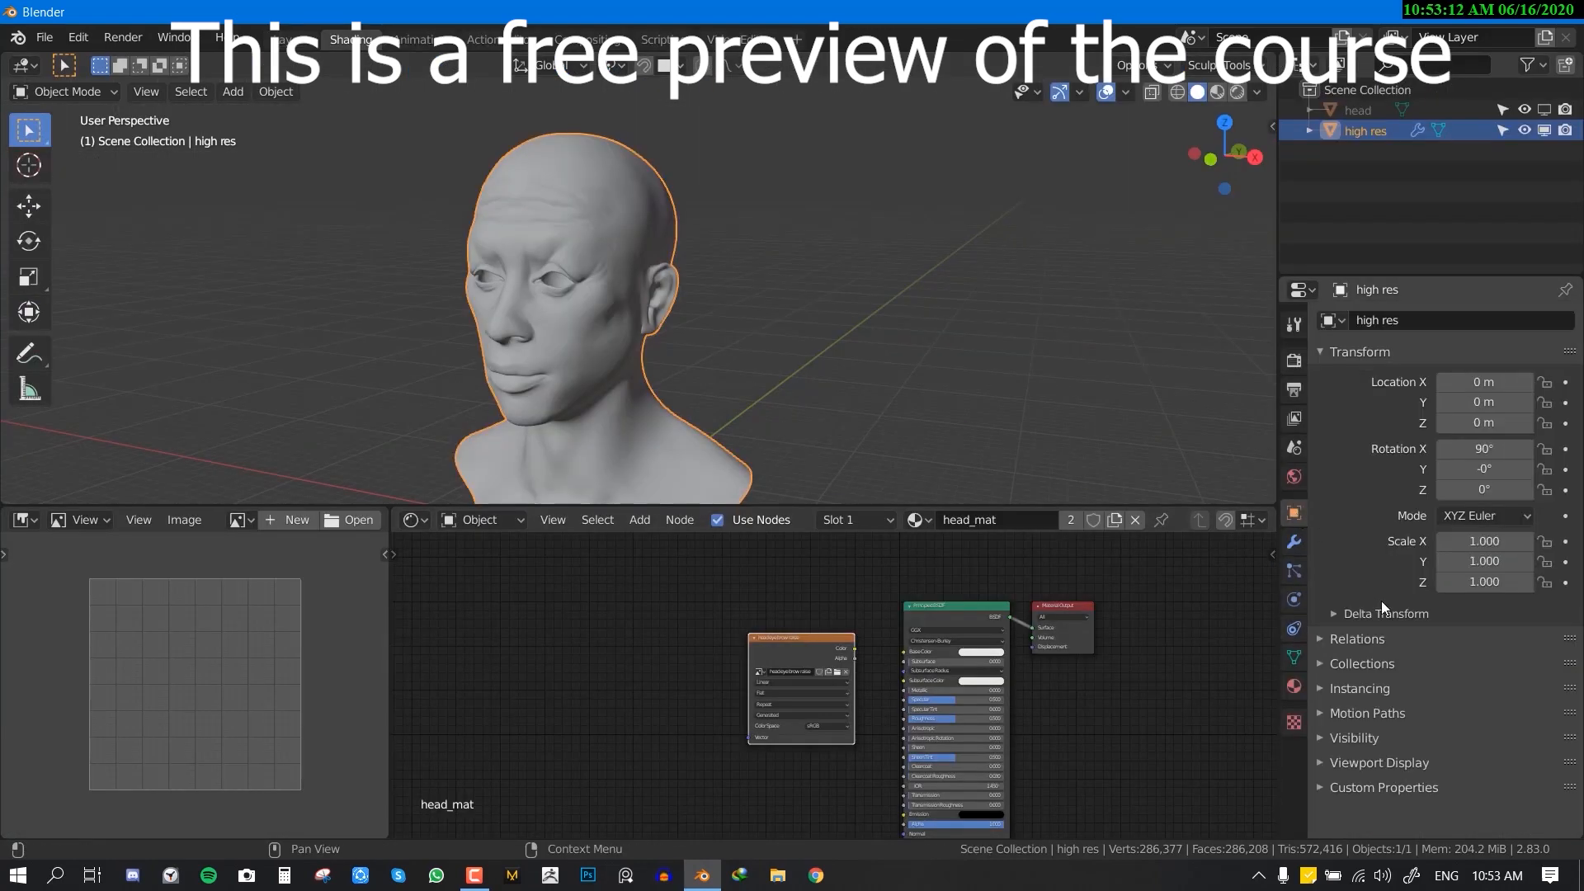
pyautogui.click(1379, 759)
pyautogui.scroll(-5, 1476, 767)
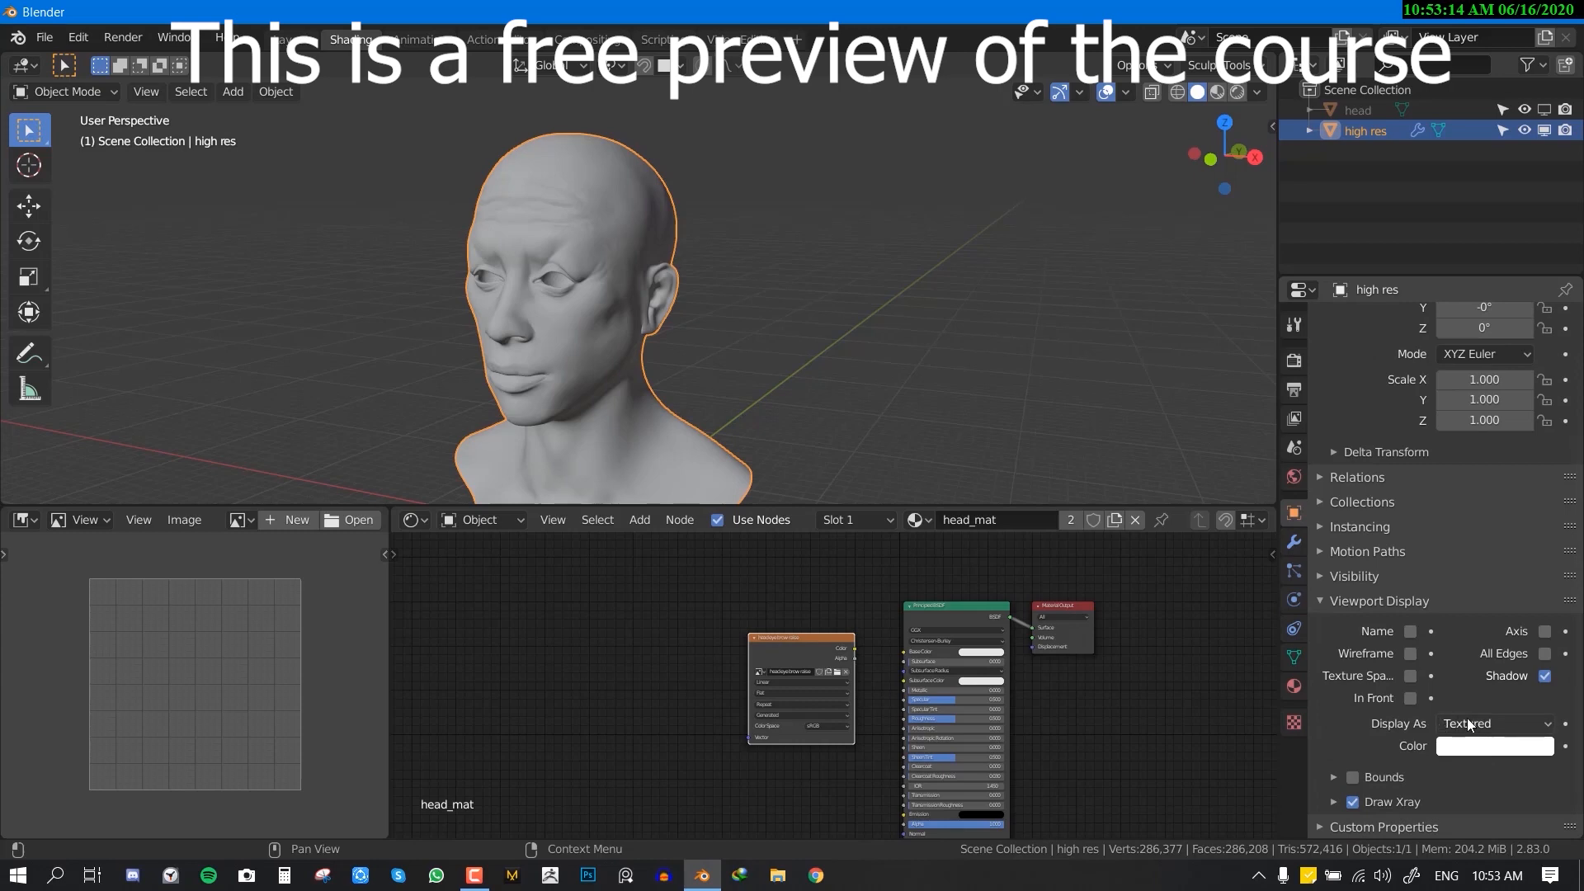
pyautogui.click(1472, 722)
pyautogui.click(1476, 699)
pyautogui.moveTo(615, 253); pyautogui.dragTo(680, 252, button='middle')
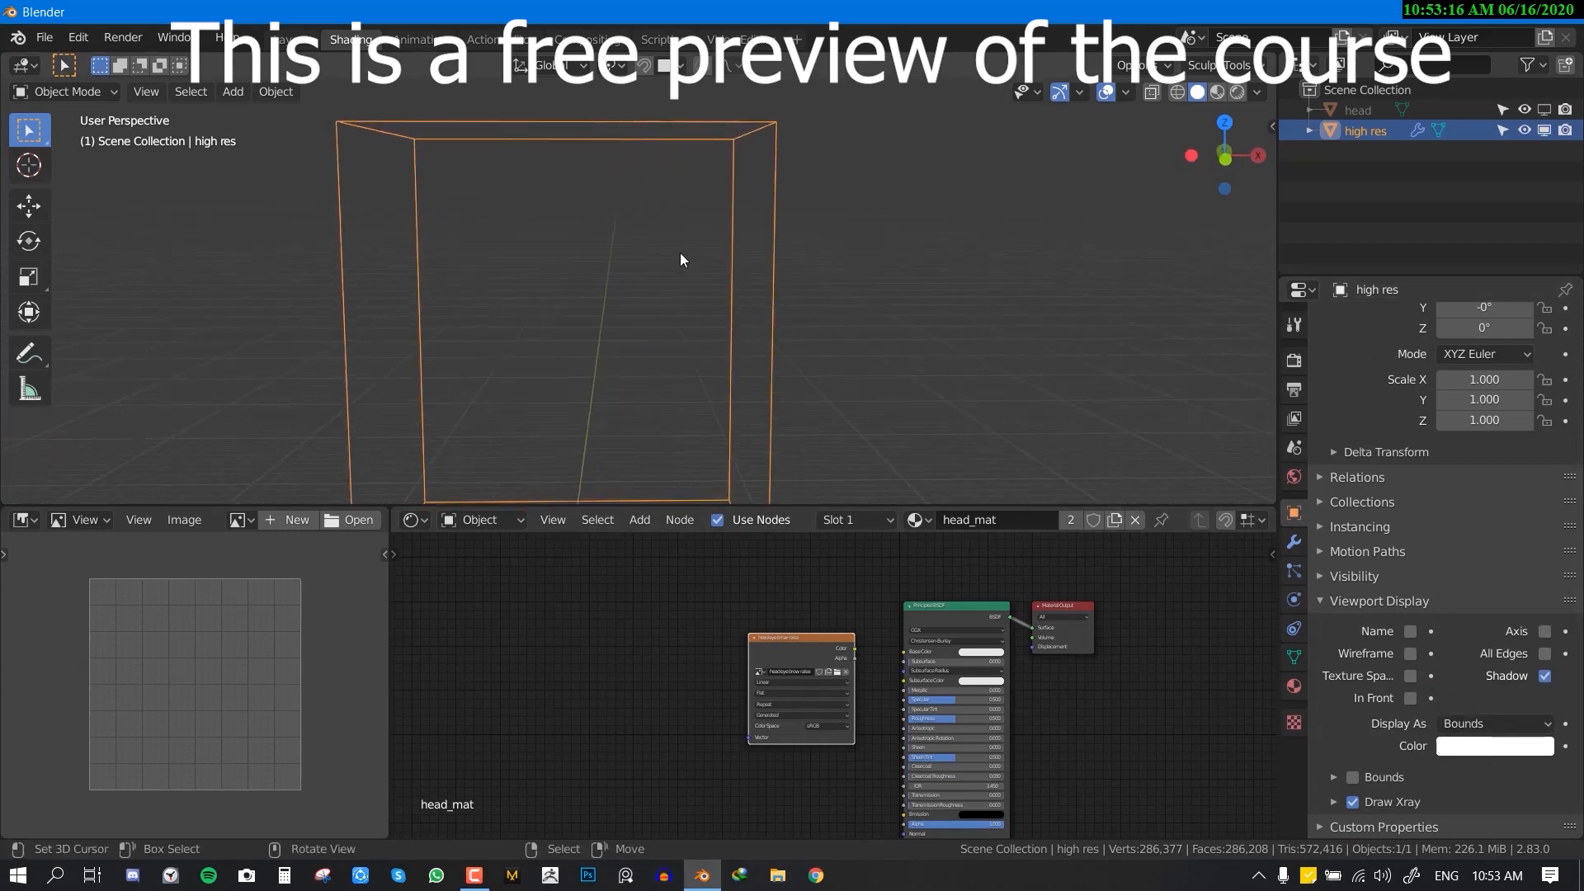
pyautogui.press('KP_1')
# - Make the original head visible in the viewport and select it inside the bounding box
pyautogui.click(1544, 109)
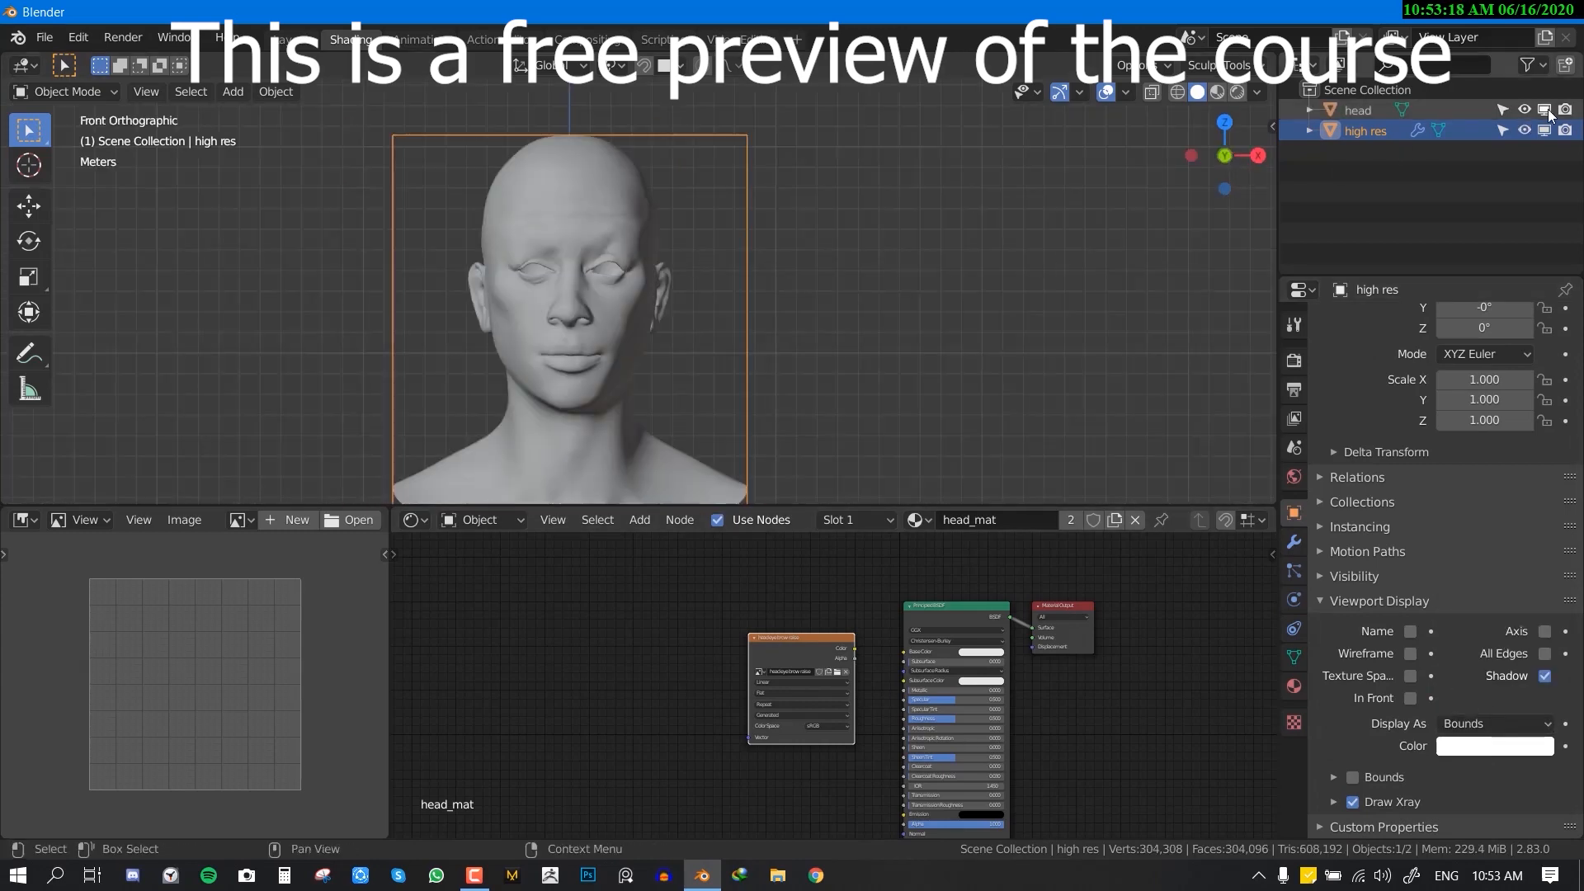
pyautogui.moveTo(610, 259); pyautogui.dragTo(544, 270, button='middle')
pyautogui.scroll(3, 545, 270)
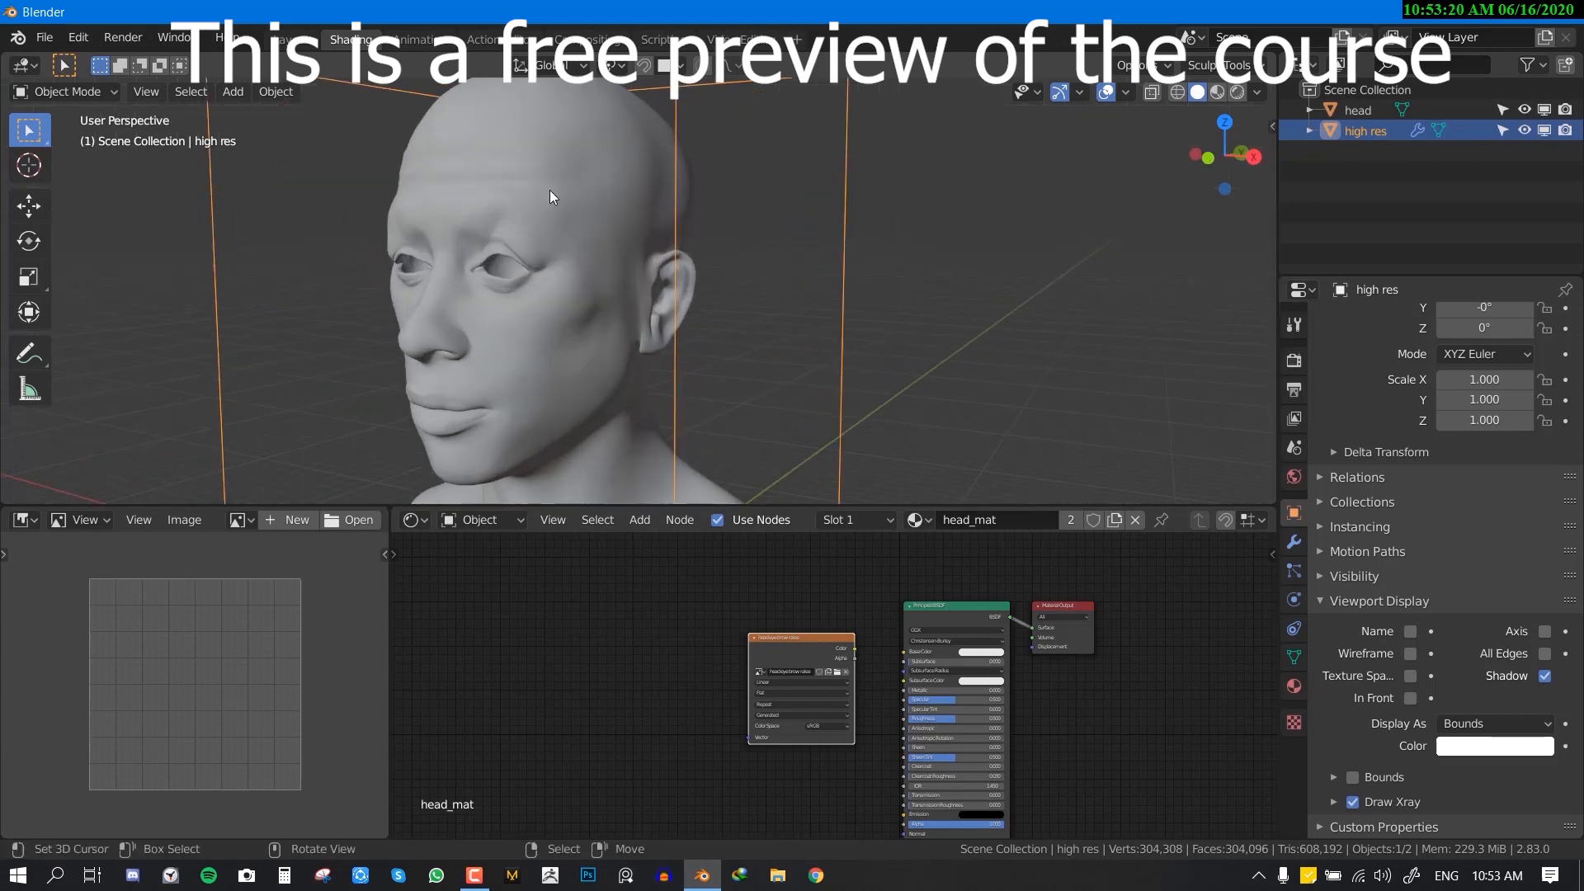
pyautogui.click(546, 160)
pyautogui.press('KP_1')
pyautogui.scroll(-3, 631, 226)
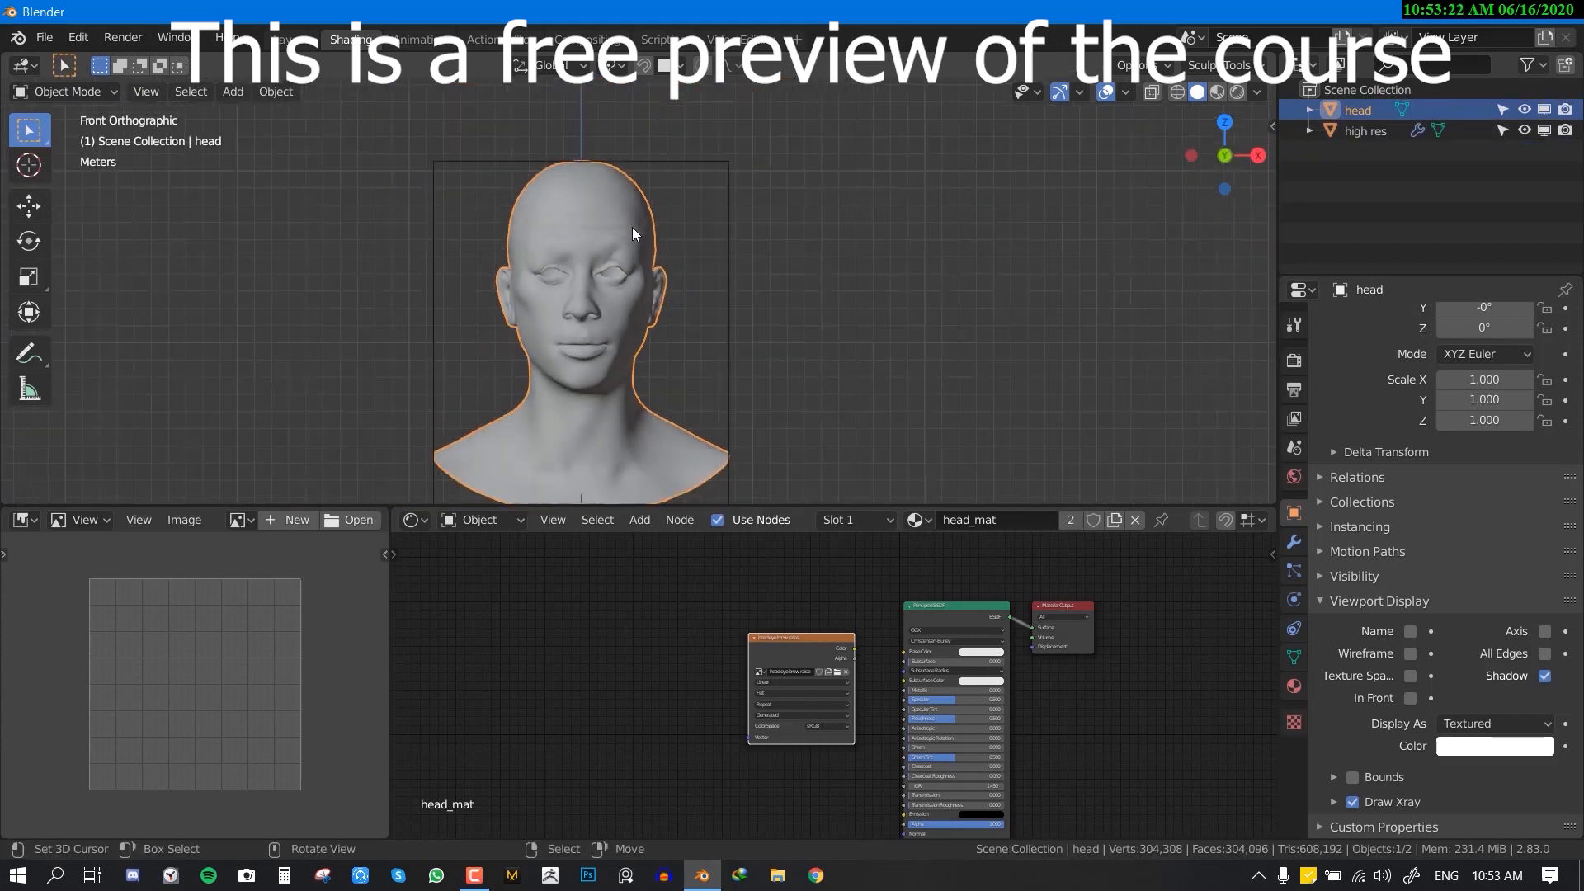
# - Select the high res object by its bounds and add the original head to the selection as the active object
pyautogui.click(742, 211)
pyautogui.scroll(2, 767, 198)
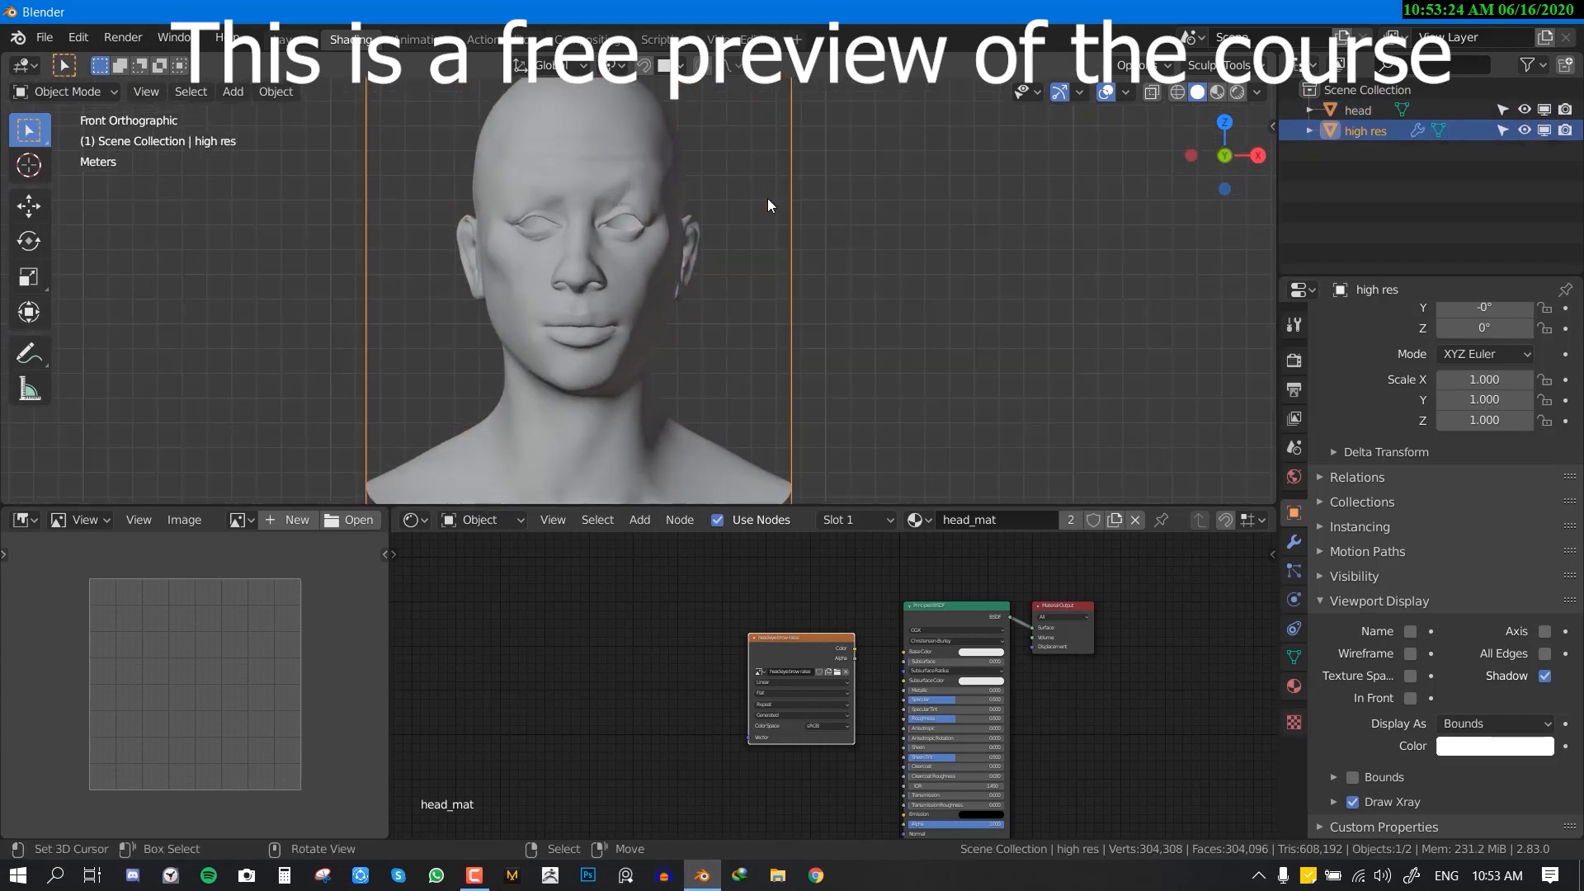
pyautogui.keyDown('shift'); pyautogui.moveTo(802, 145); pyautogui.dragTo(786, 204, button='middle'); pyautogui.keyUp('shift')
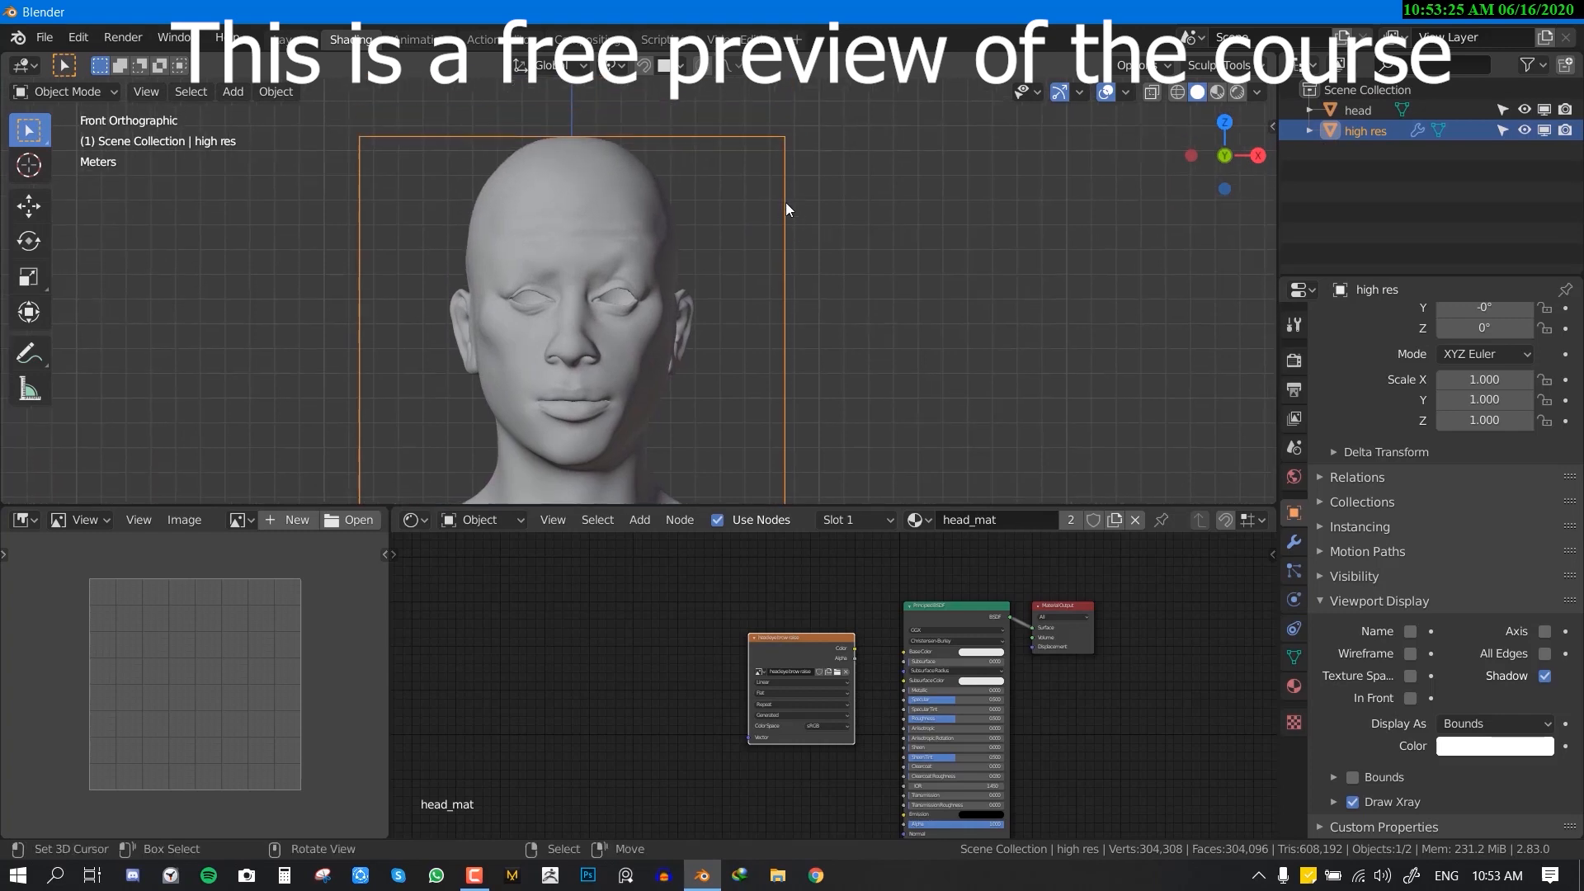
pyautogui.keyDown('shift'); pyautogui.click(590, 191); pyautogui.keyUp('shift')
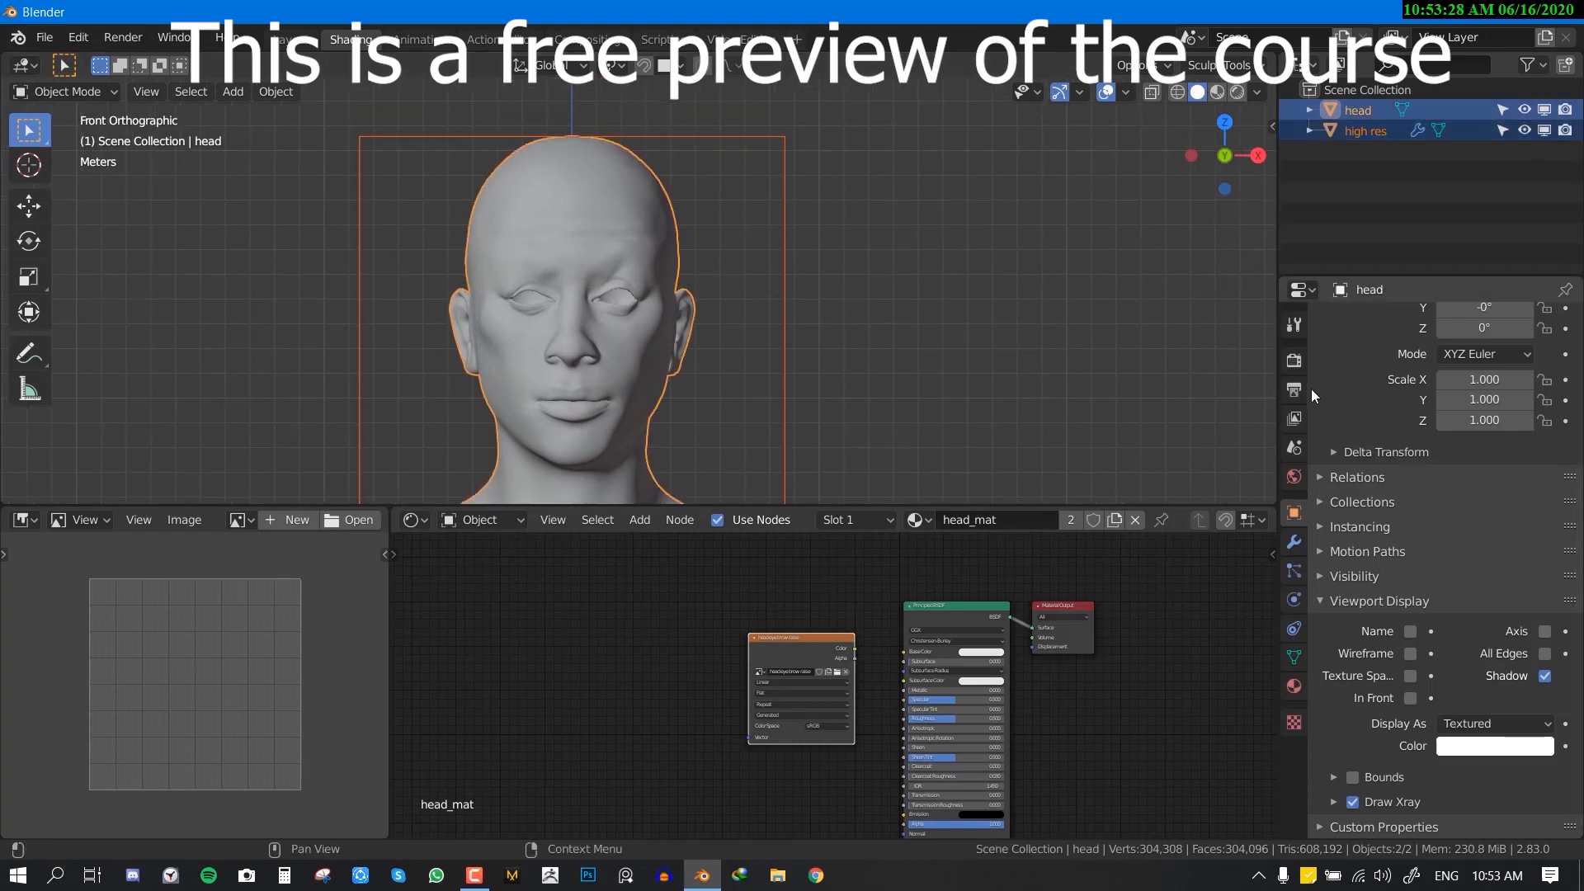
# - Change the scene's render engine to Cycles
pyautogui.click(1289, 366)
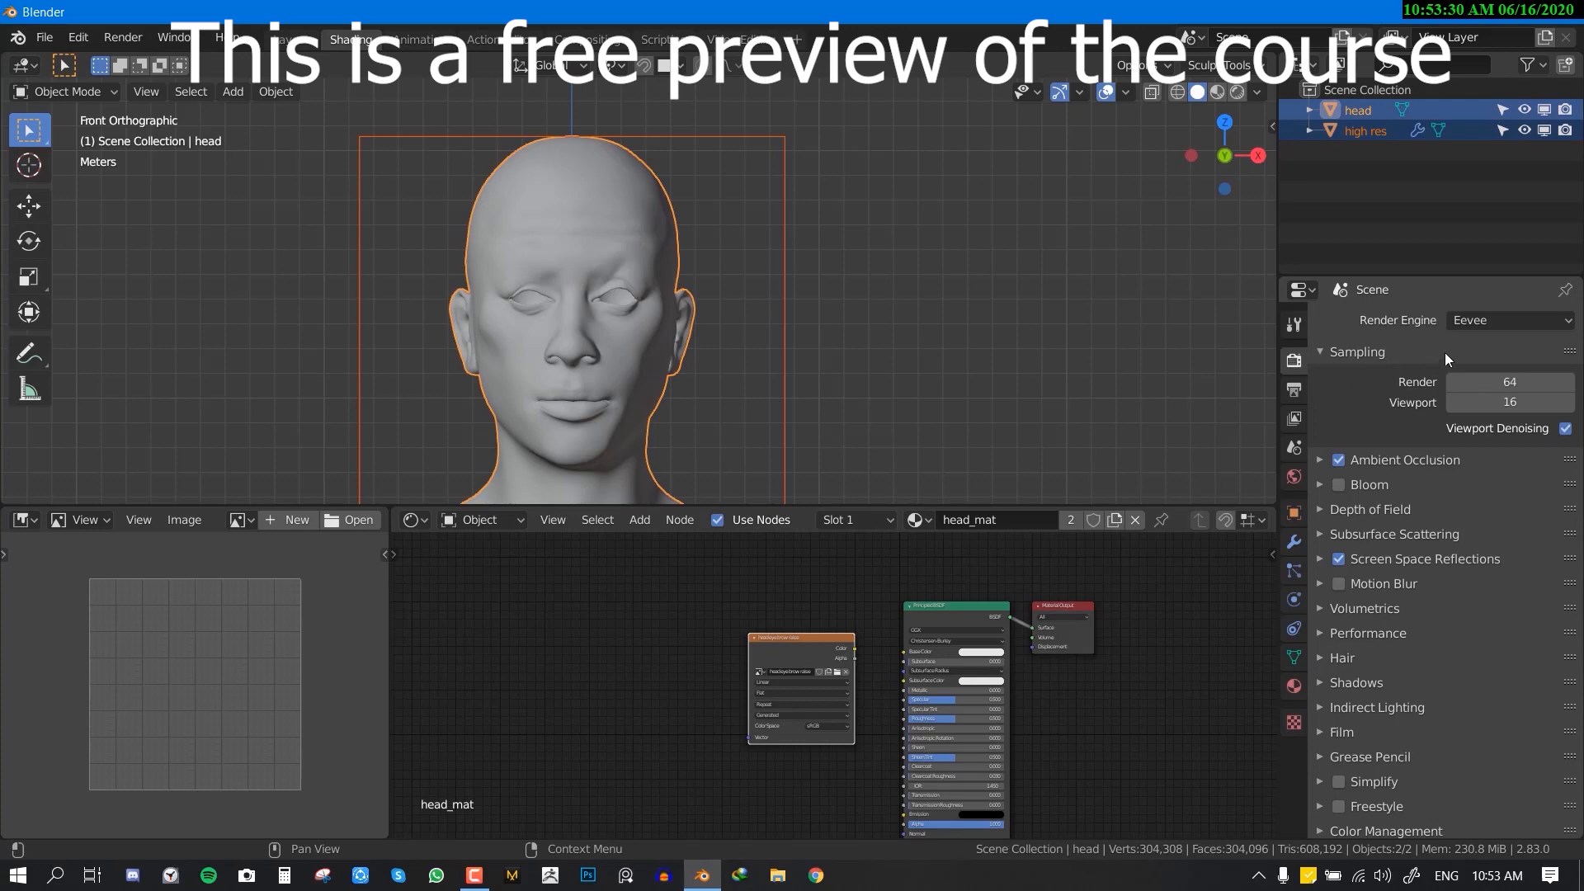
pyautogui.click(1482, 322)
pyautogui.click(1477, 389)
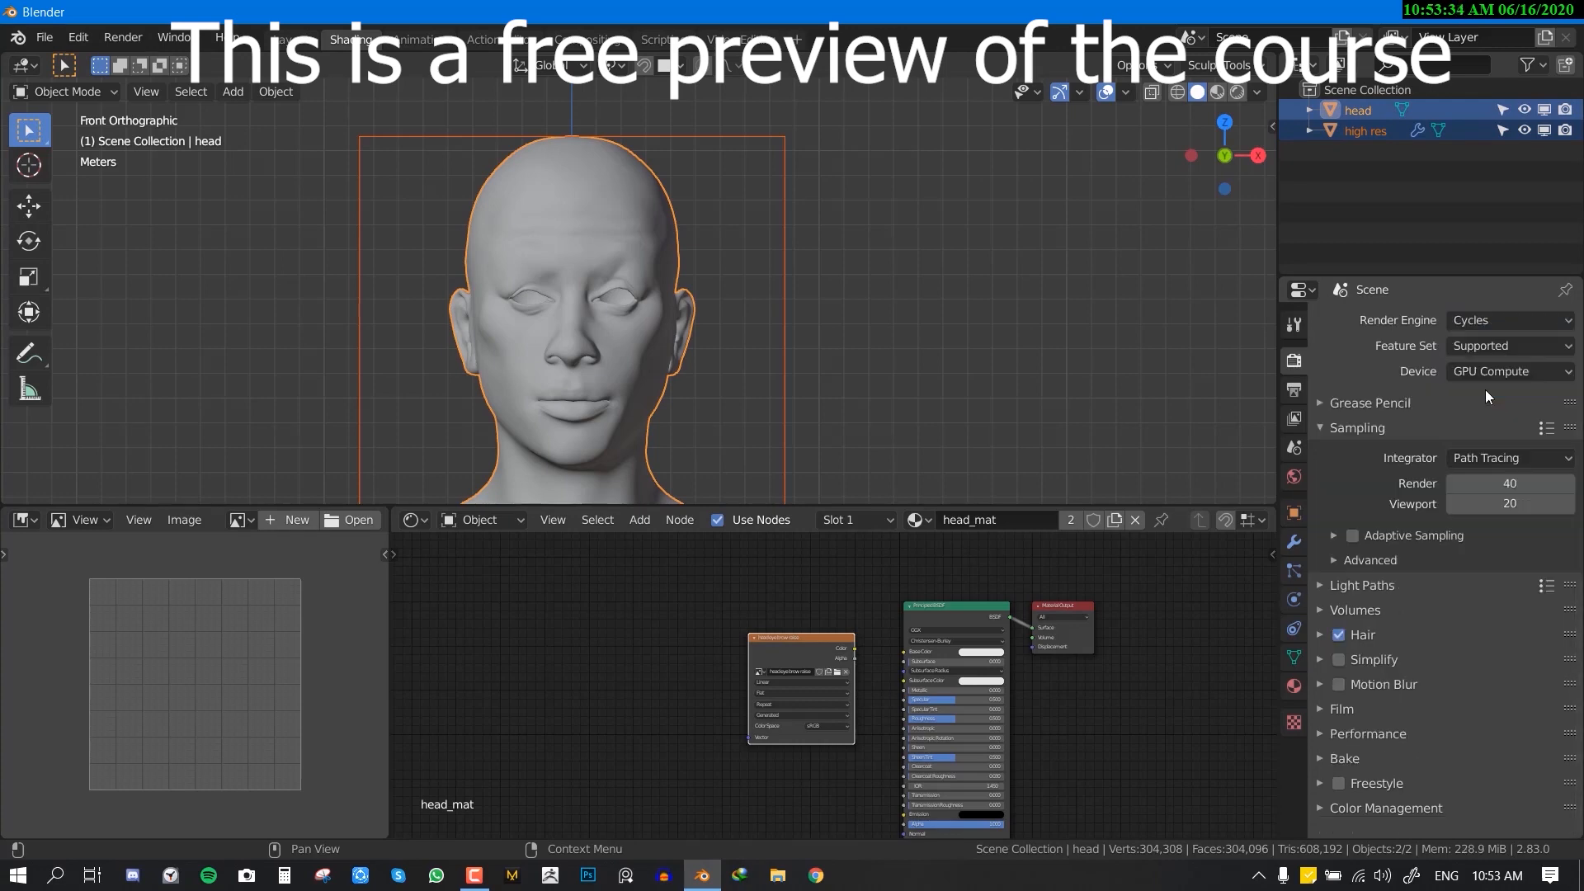
pyautogui.scroll(-1, 685, 414)
pyautogui.moveTo(686, 414); pyautogui.dragTo(784, 310, button='middle')
pyautogui.press('KP_1')
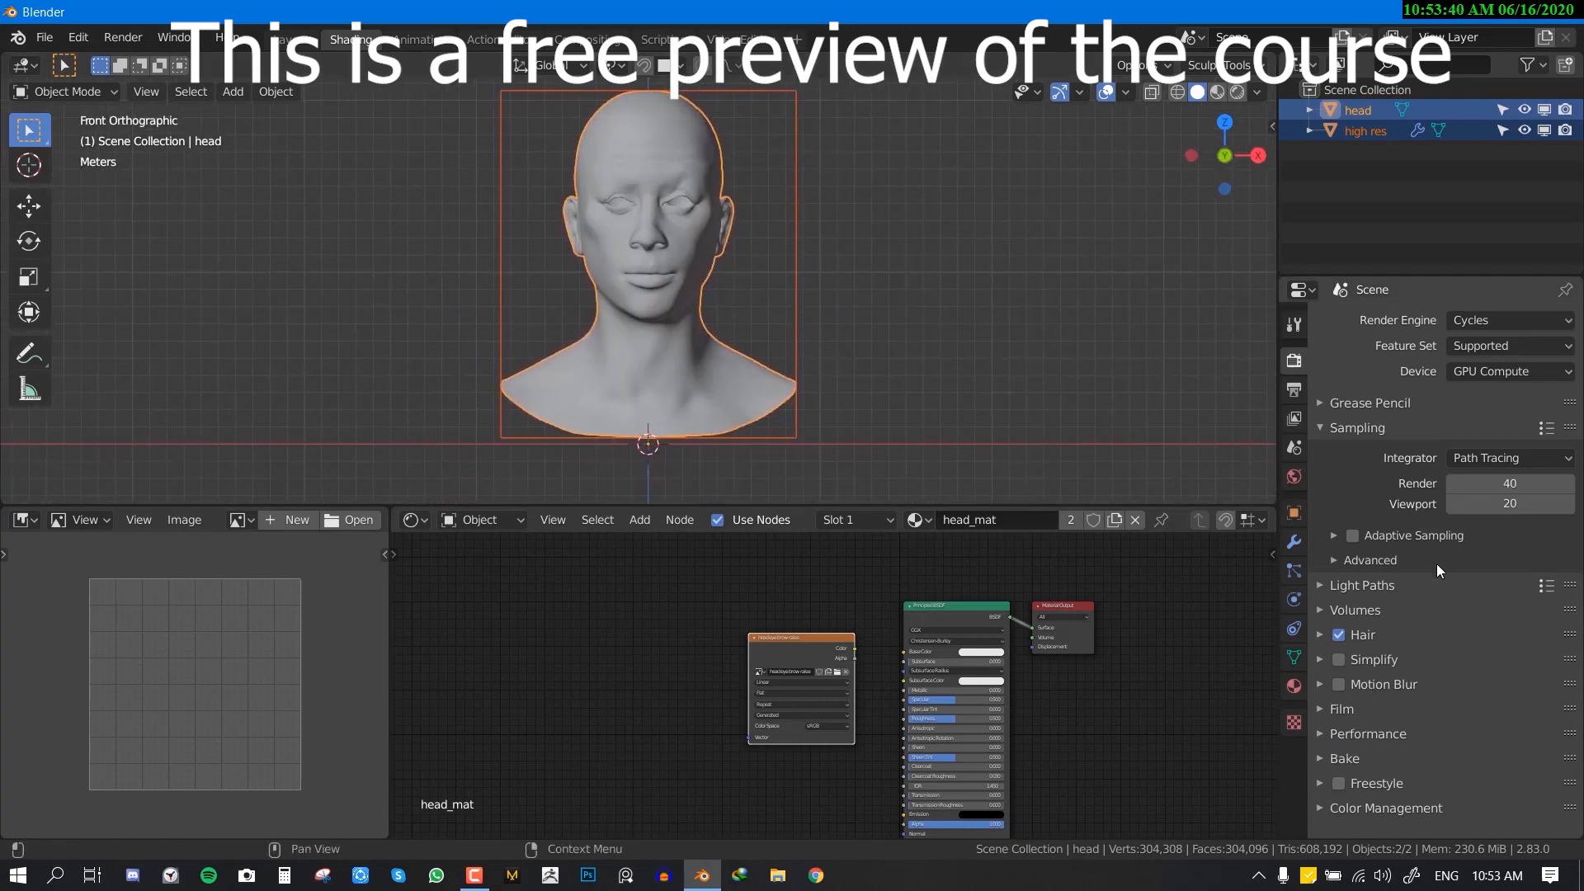
# - Open the scene's bake settings and choose Normal as the bake type
pyautogui.click(1343, 757)
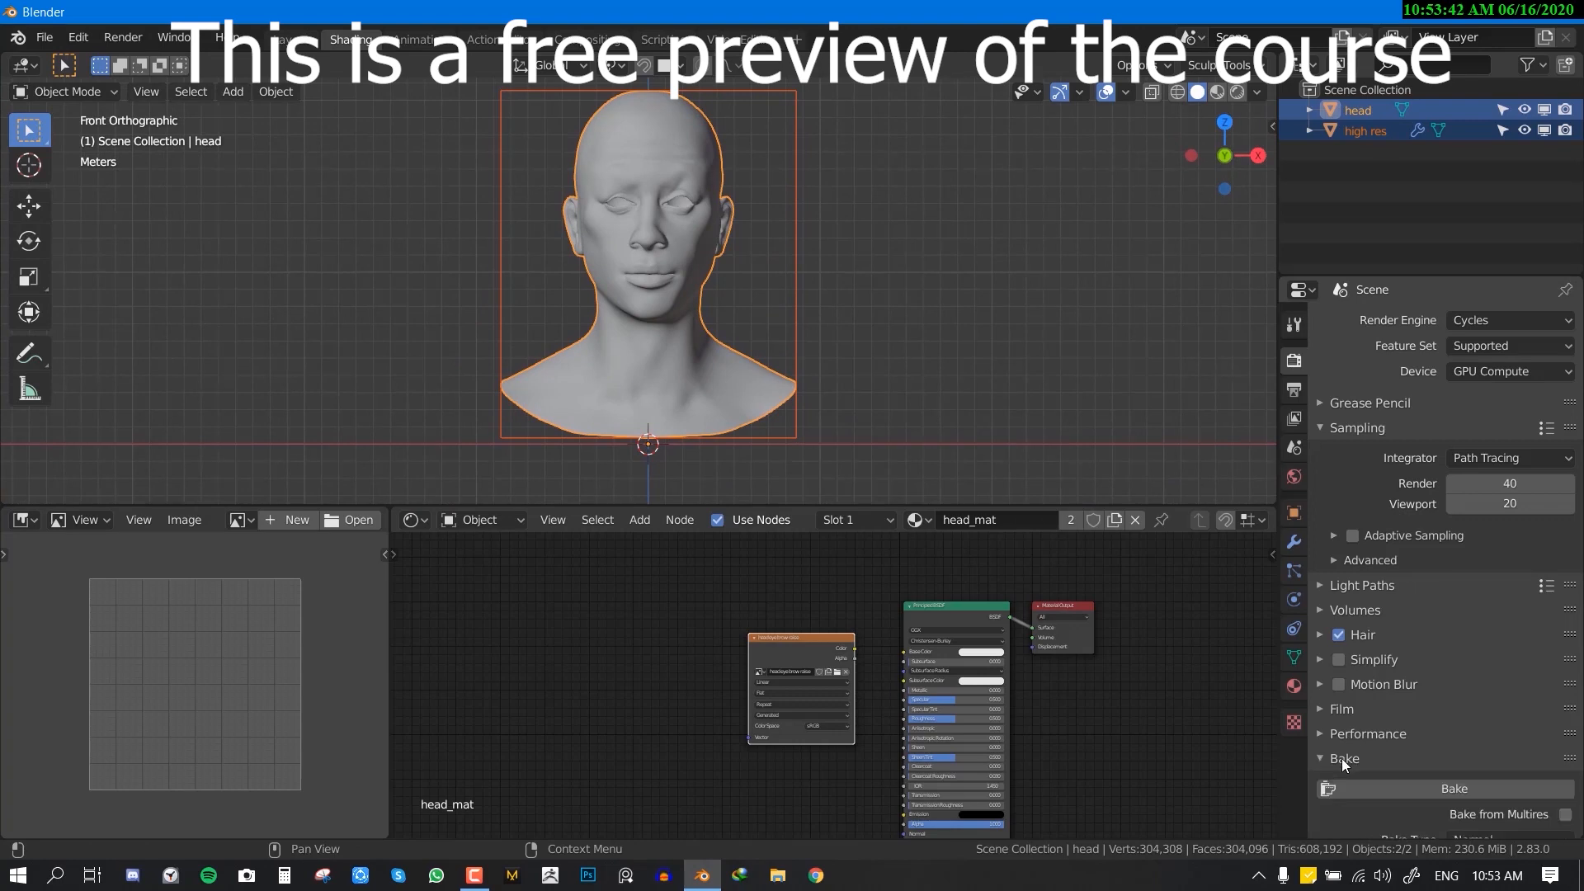
pyautogui.scroll(-5, 1403, 747)
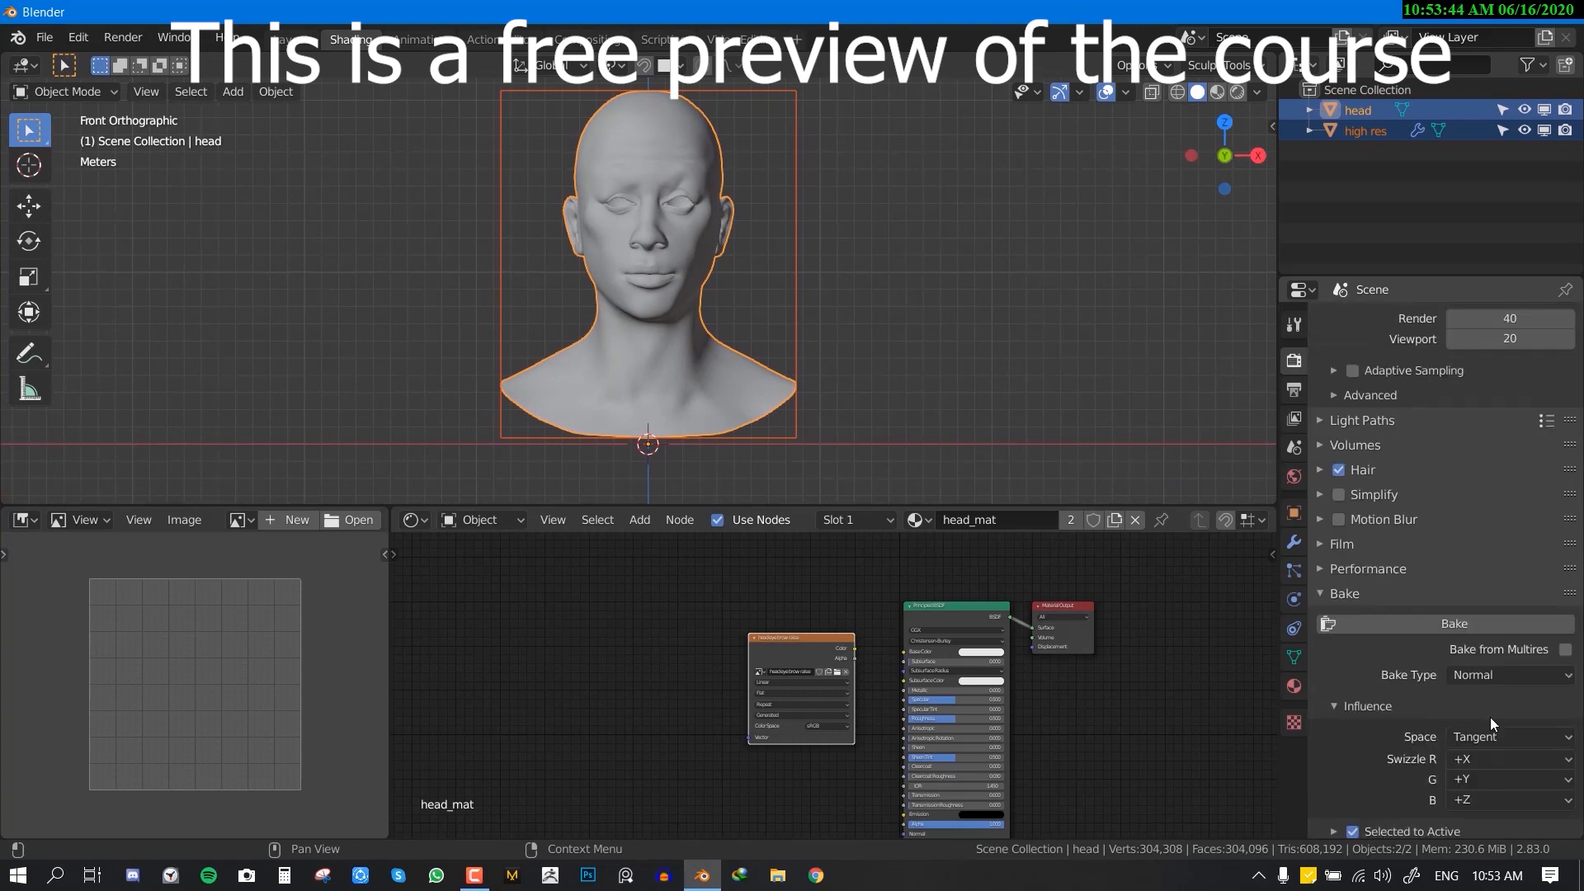
pyautogui.click(1514, 675)
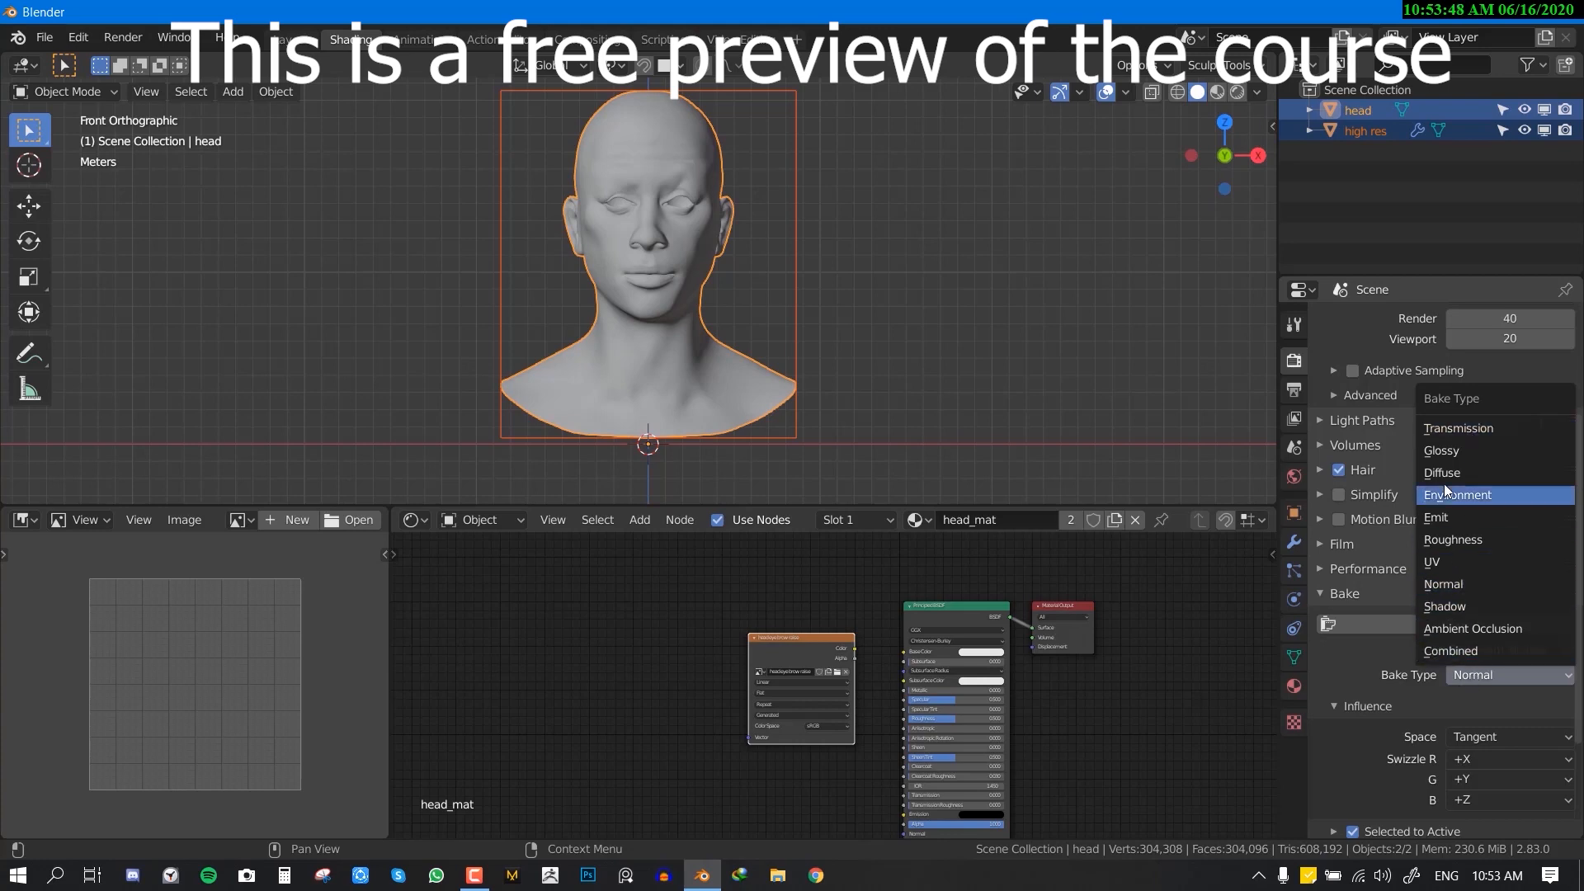
pyautogui.click(1463, 585)
pyautogui.scroll(-4, 1486, 716)
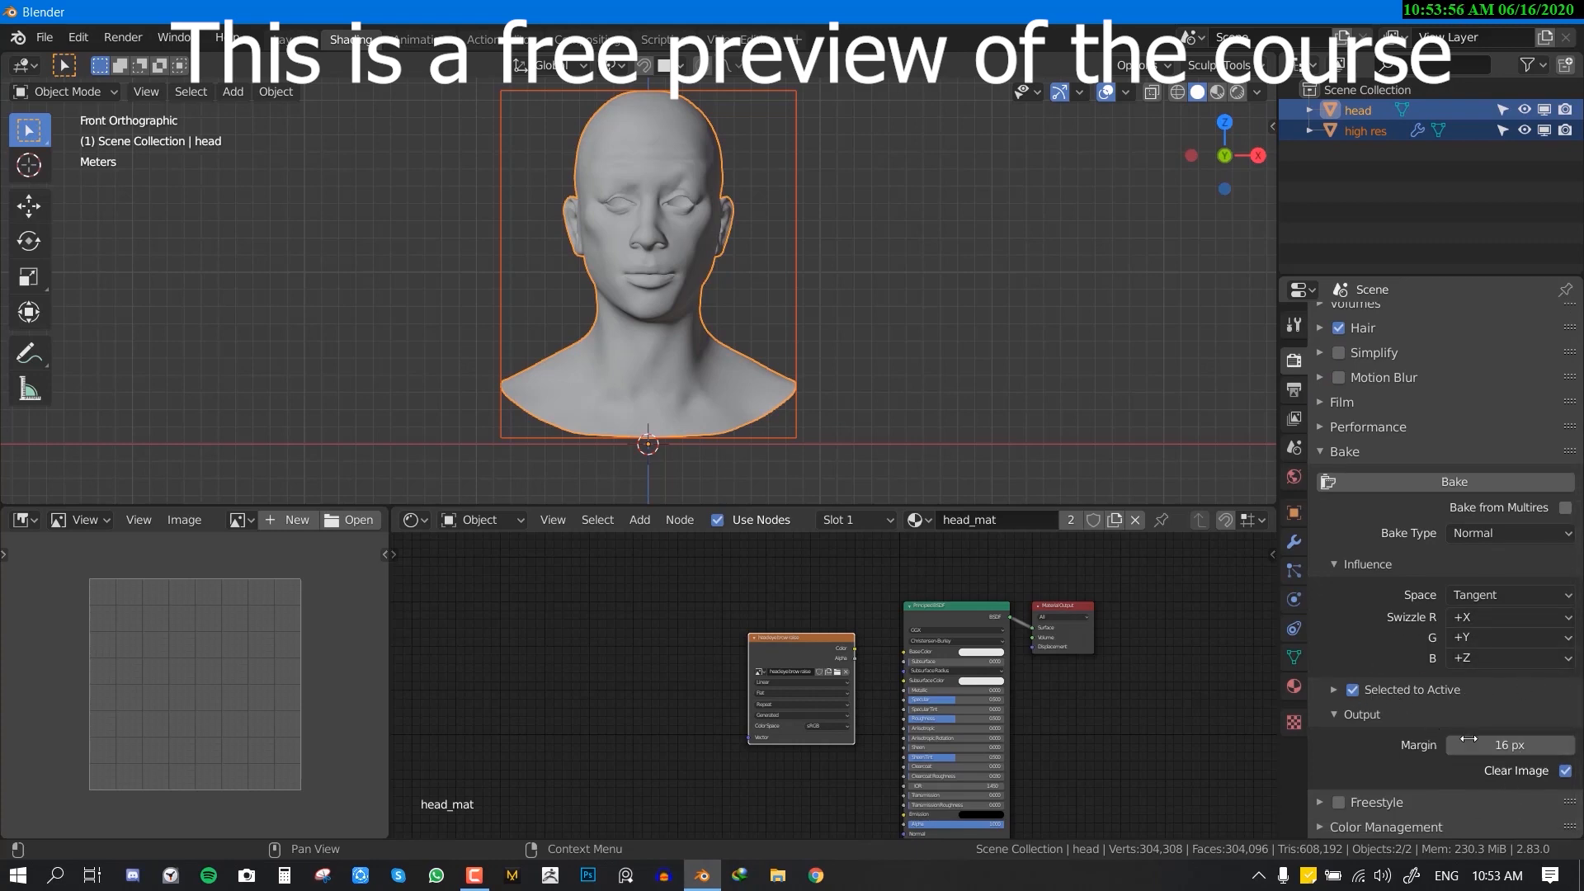
pyautogui.scroll(-2, 899, 410)
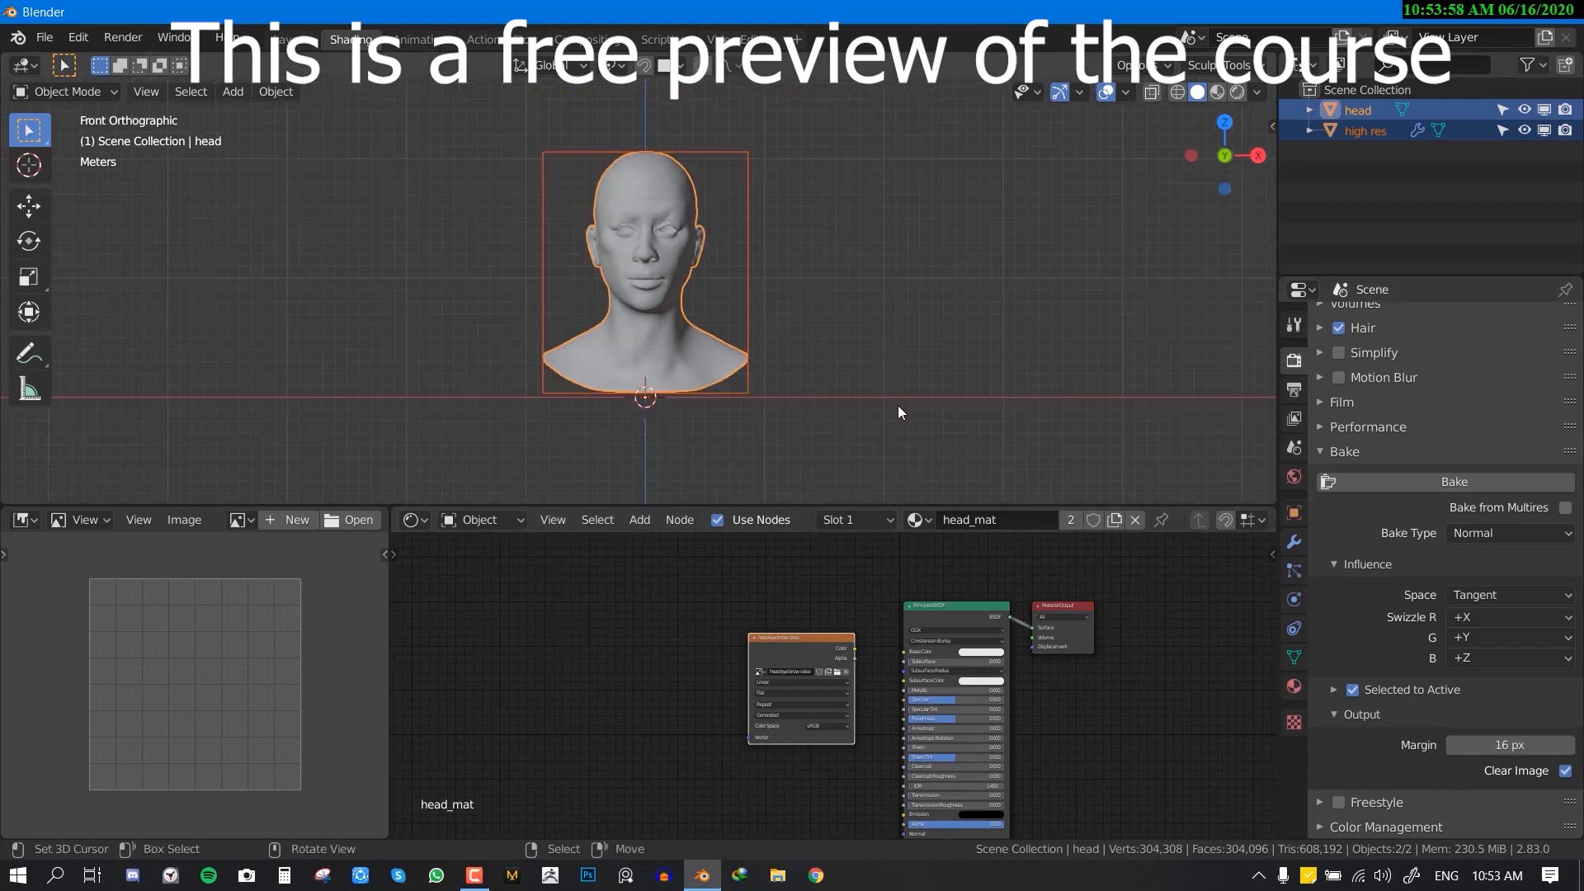
pyautogui.scroll(2, 897, 404)
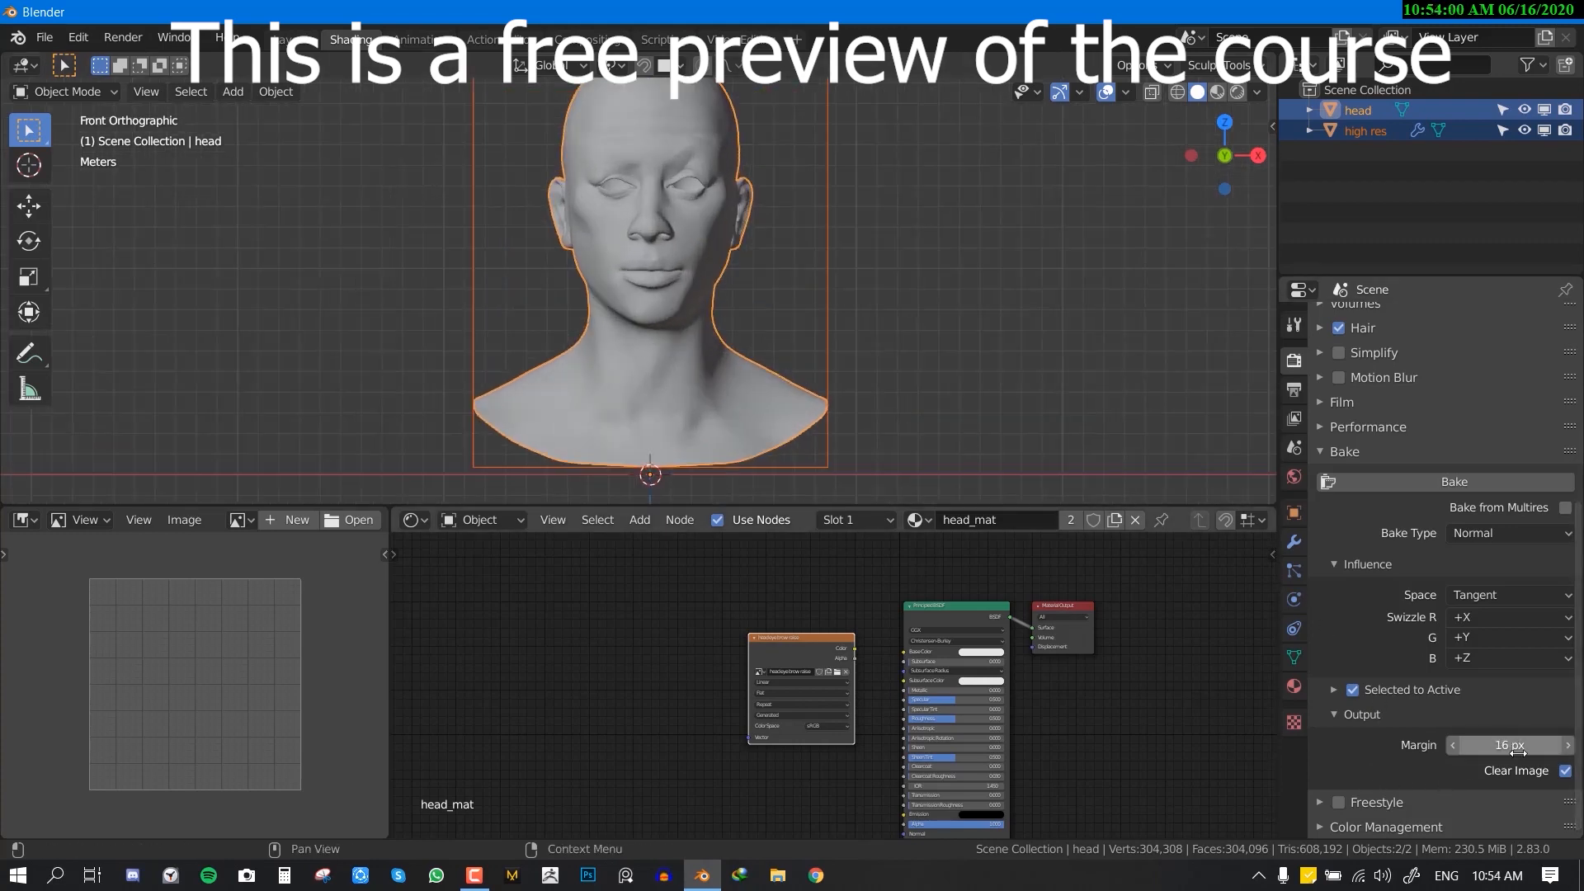
# - Reselect the high res bounds on its own, and extend the selection to the head so the head is active
pyautogui.keyDown('shift'); pyautogui.moveTo(729, 238); pyautogui.dragTo(749, 284, button='middle'); pyautogui.keyUp('shift')
pyautogui.moveTo(538, 389); pyautogui.dragTo(772, 299, button='middle')
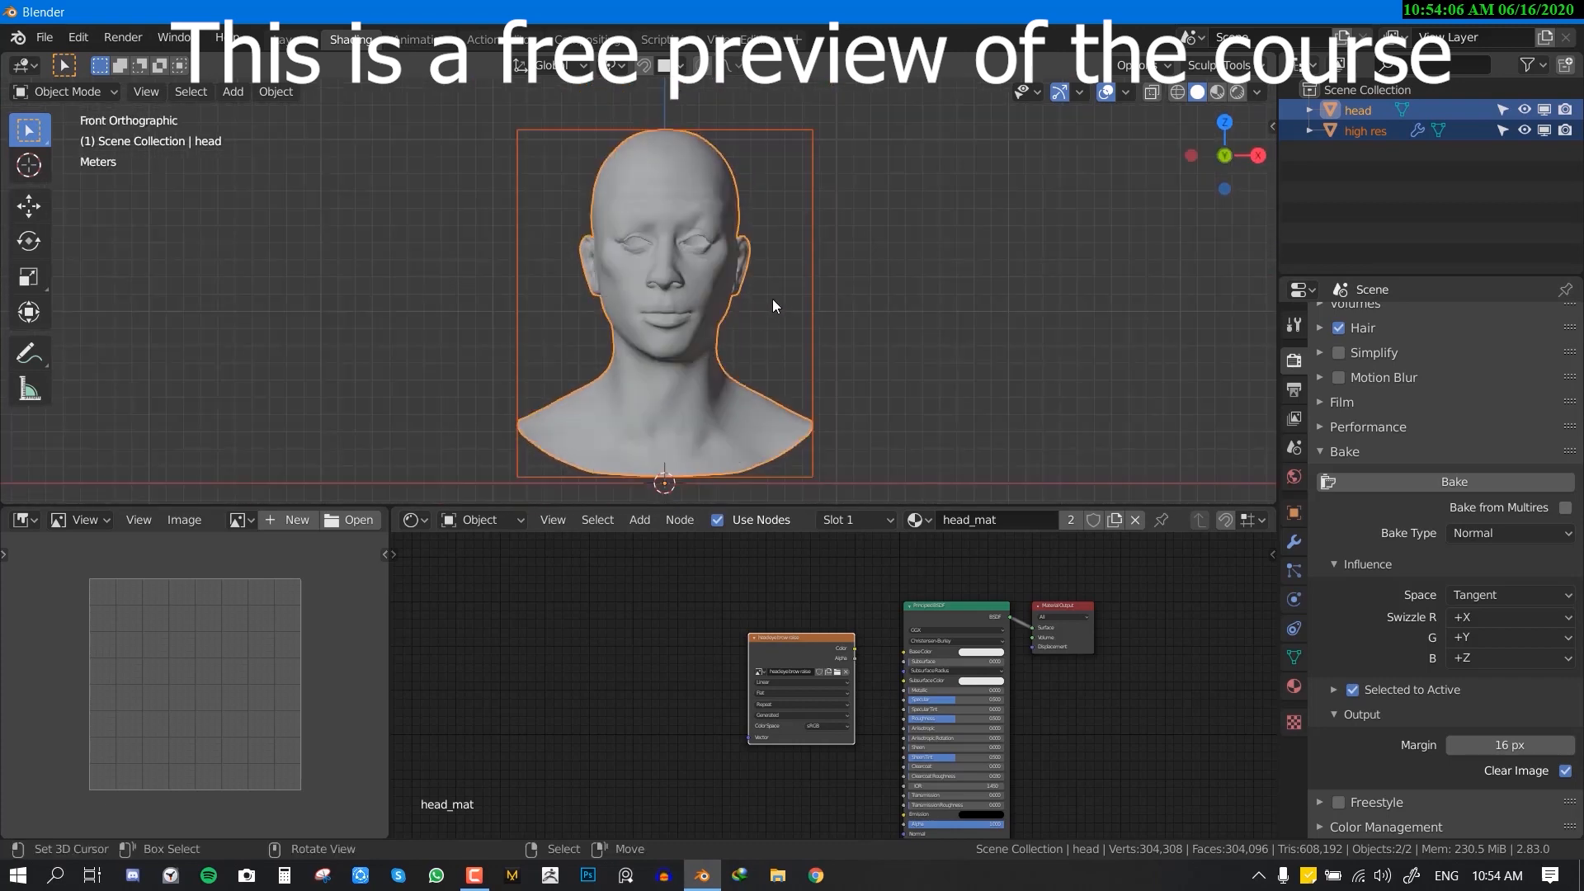
pyautogui.click(812, 274)
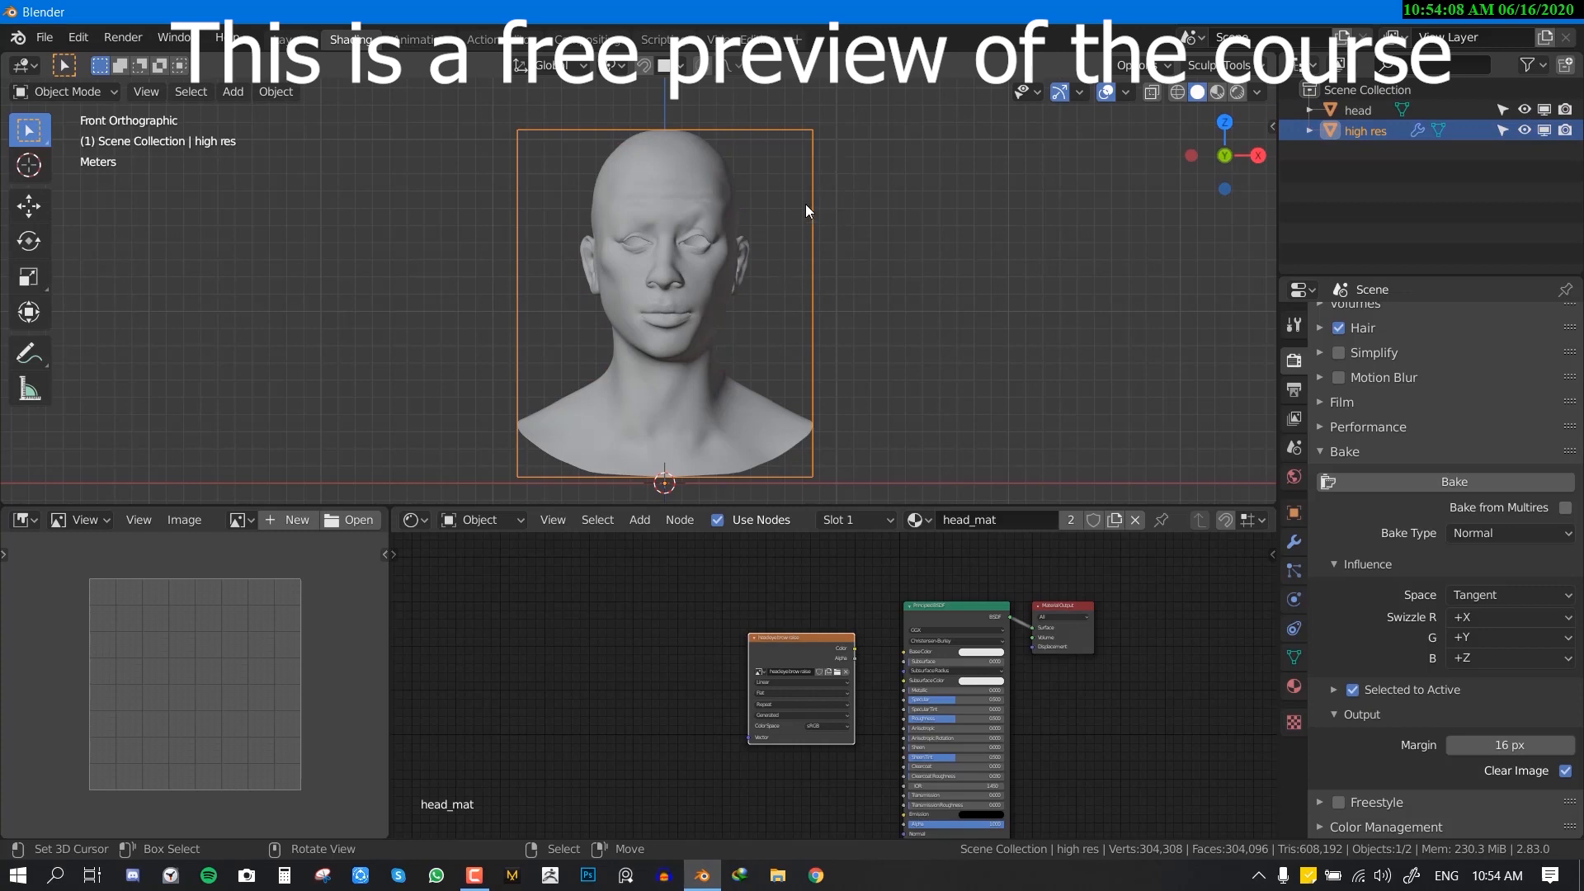
pyautogui.keyDown('shift'); pyautogui.moveTo(724, 230); pyautogui.dragTo(753, 258, button='middle'); pyautogui.keyUp('shift')
pyautogui.keyDown('shift'); pyautogui.rightClick(731, 213); pyautogui.keyUp('shift')
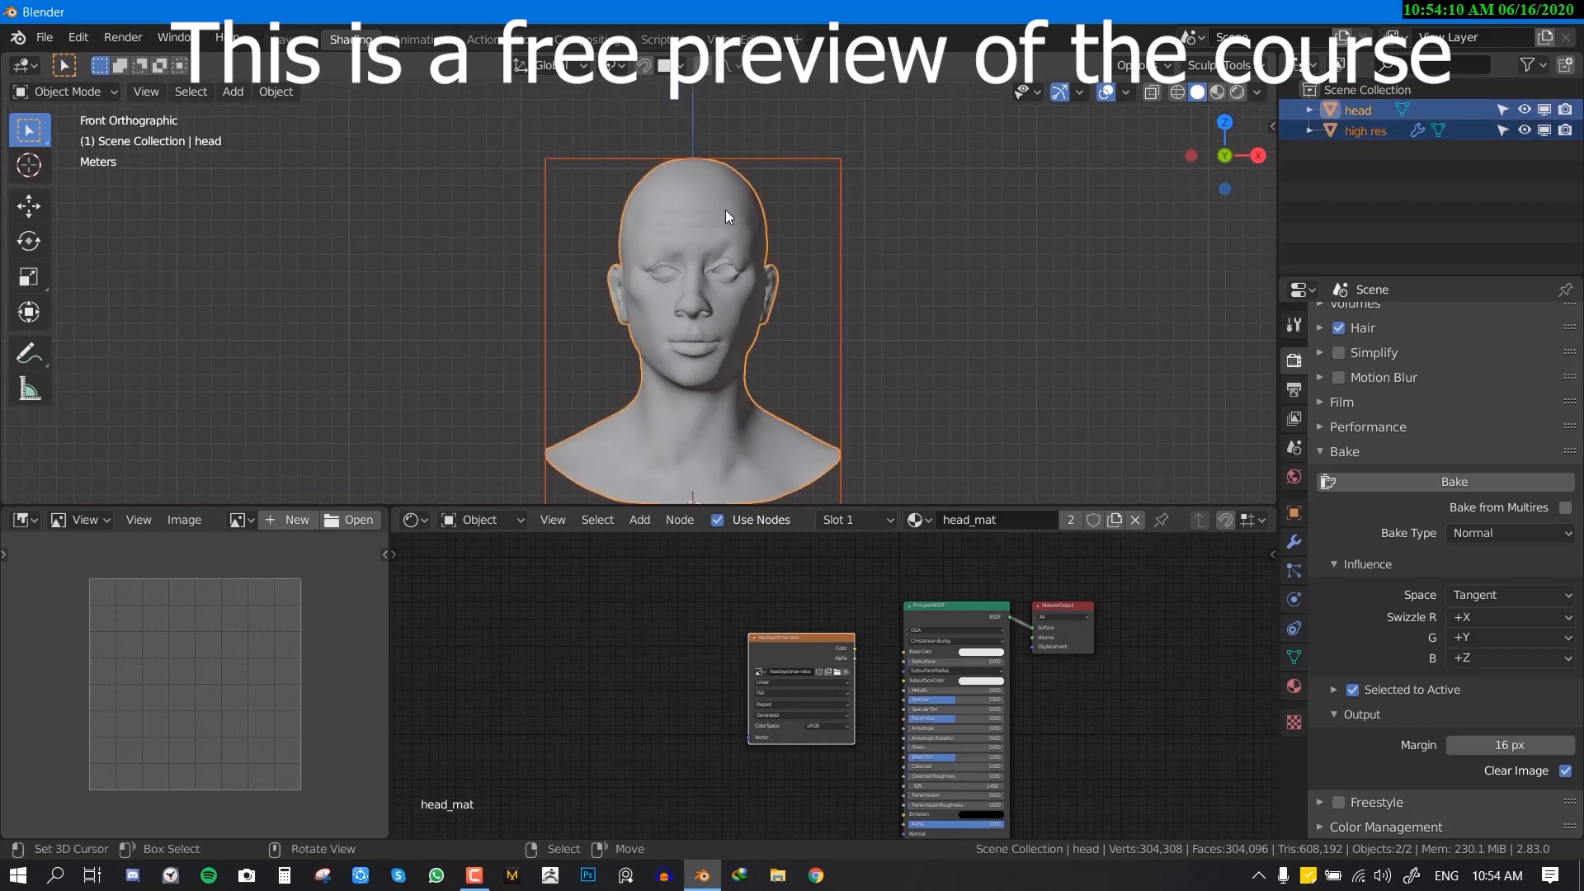
# - Move the head eye brow raise image node away from the Principled BSDF and bake the normal map
pyautogui.moveTo(816, 641); pyautogui.dragTo(760, 620, button='middle')
pyautogui.scroll(2, 750, 611)
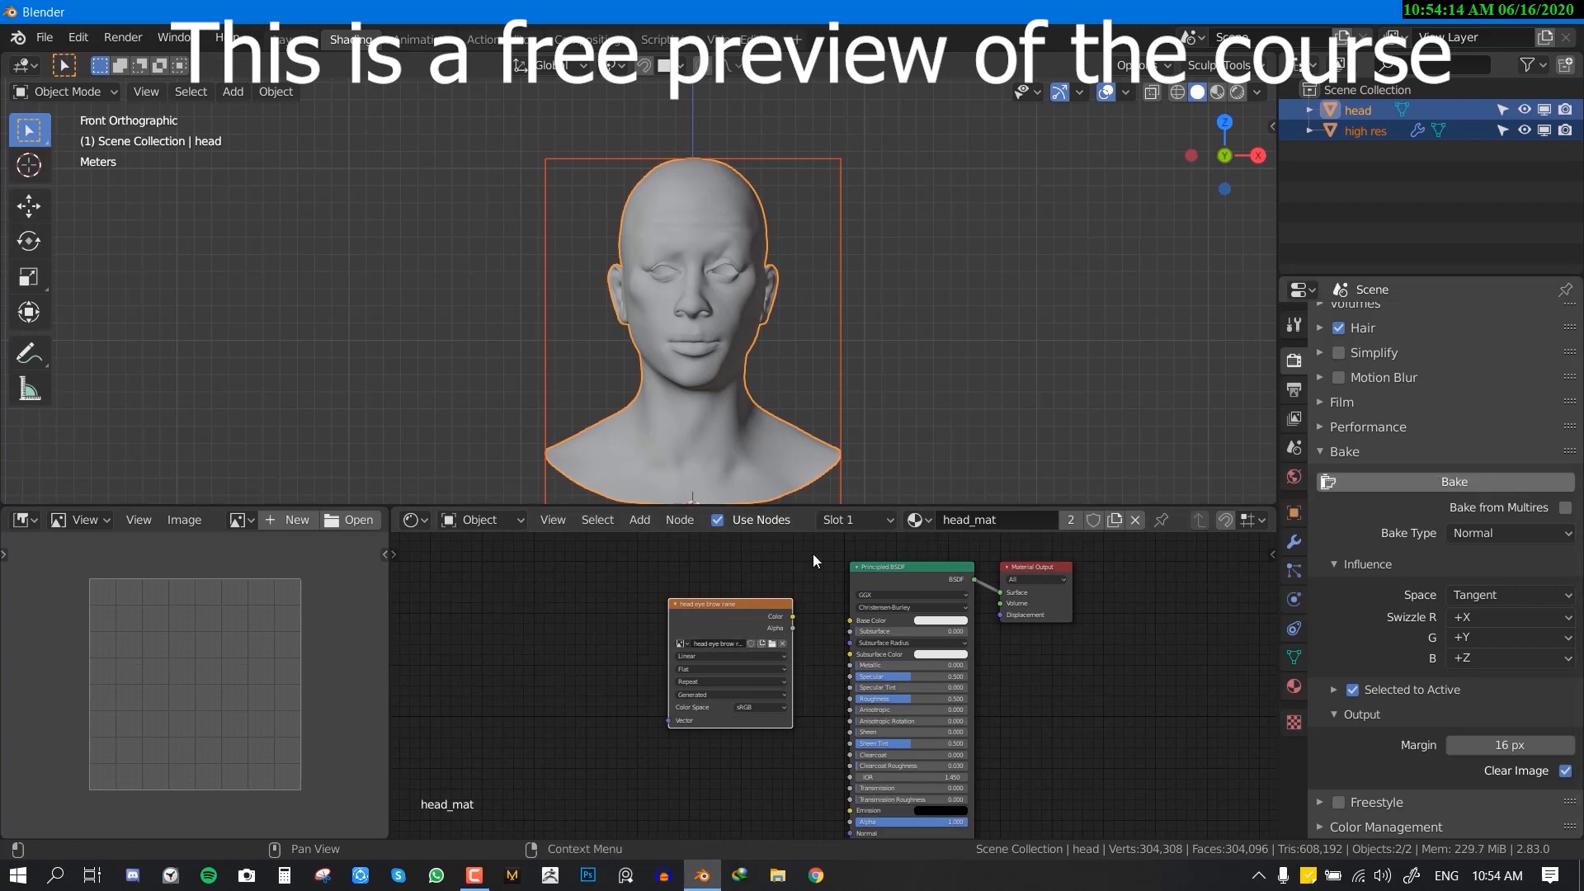
pyautogui.press('g')
pyautogui.click(774, 632)
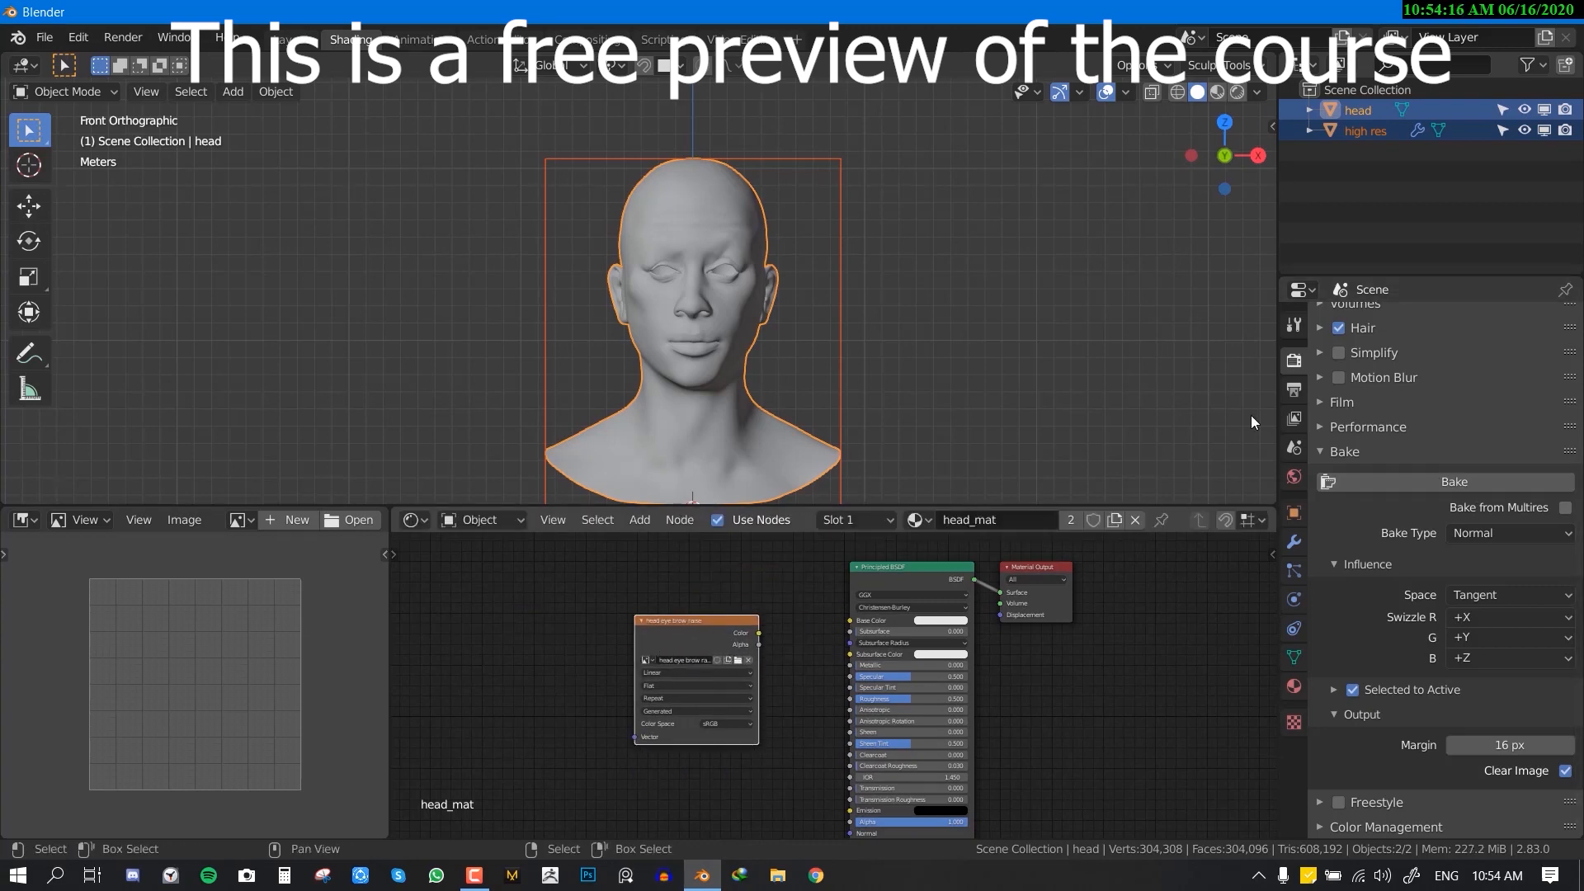
pyautogui.click(1445, 481)
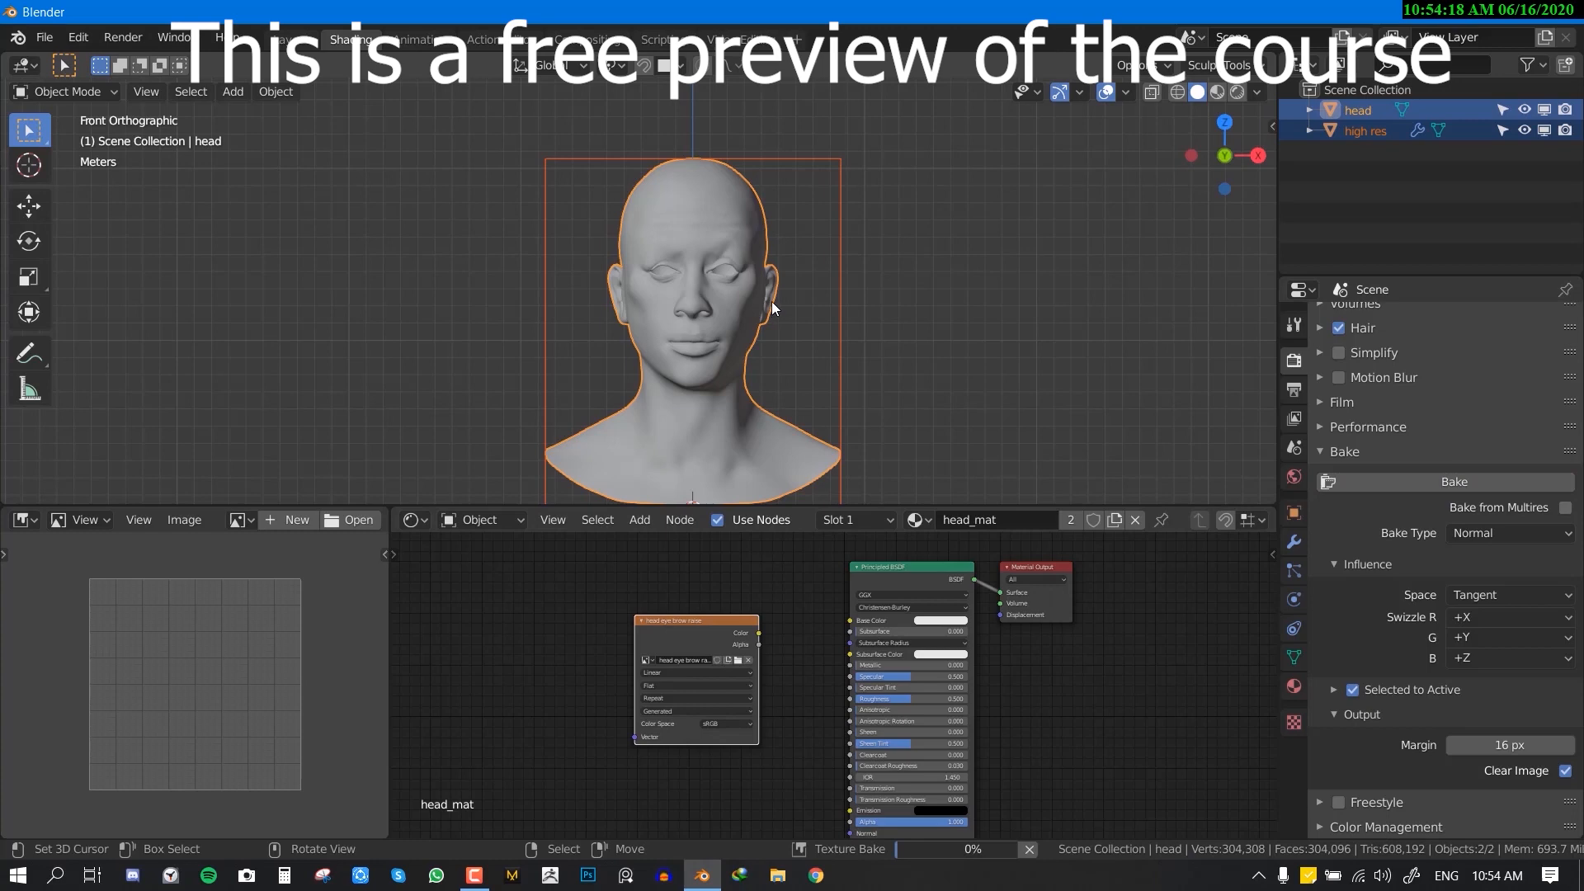
pyautogui.moveTo(771, 300); pyautogui.dragTo(844, 346, button='middle')
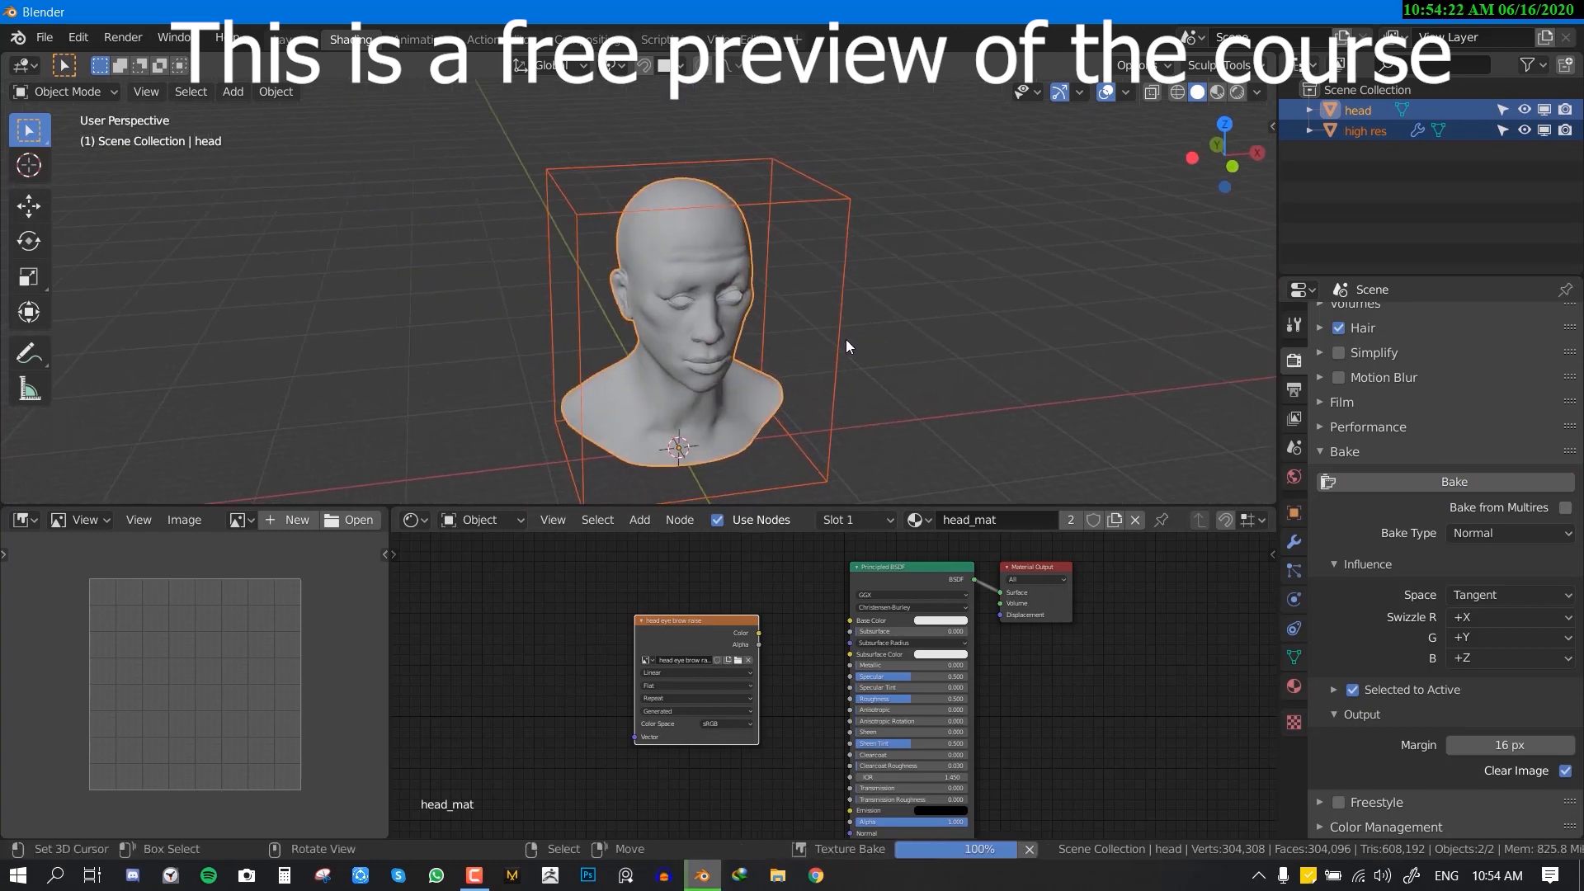
pyautogui.scroll(-3, 808, 356)
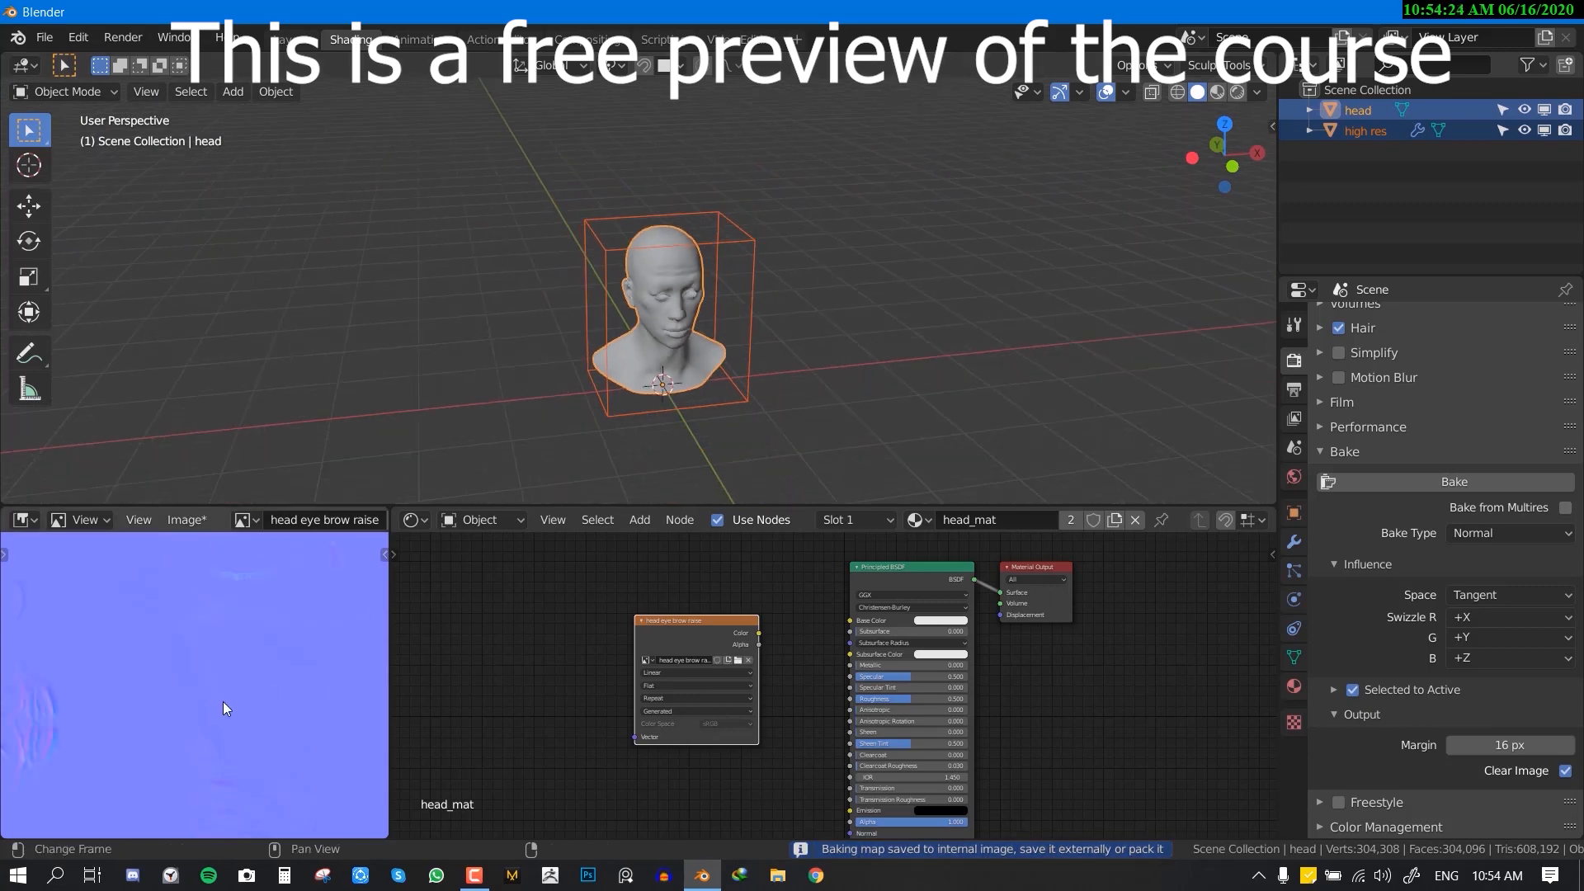
# - Enlarge the image editor to full size and examine the forehead wrinkles in the baked normal map
pyautogui.hotkey('ctrl', 'space')
pyautogui.scroll(3, 904, 490)
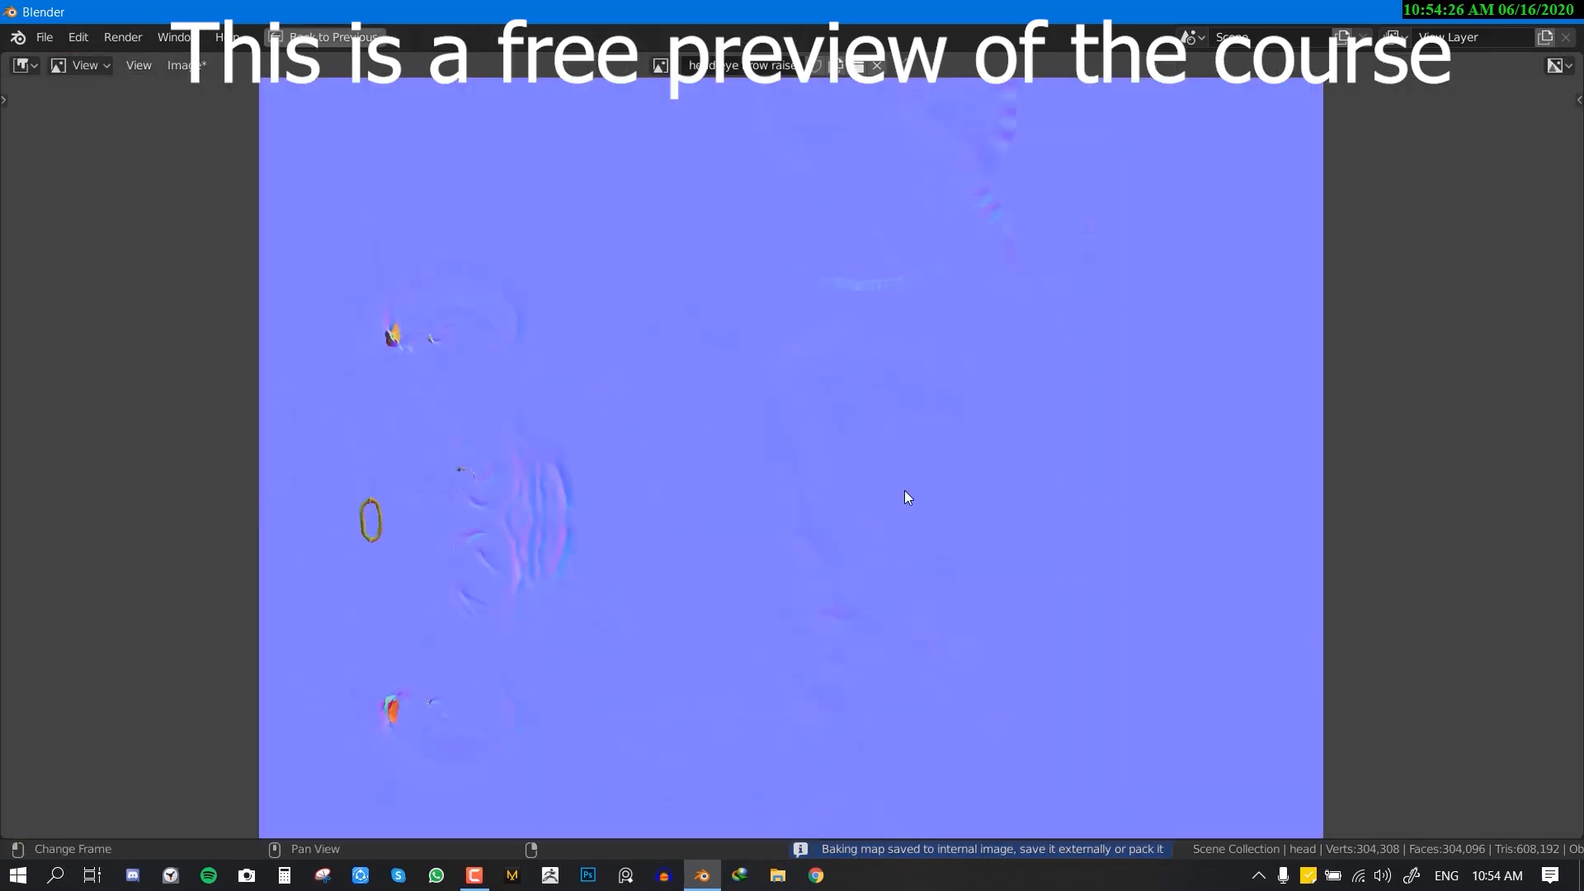
pyautogui.scroll(2, 551, 547)
pyautogui.scroll(-2, 666, 473)
pyautogui.scroll(3, 666, 473)
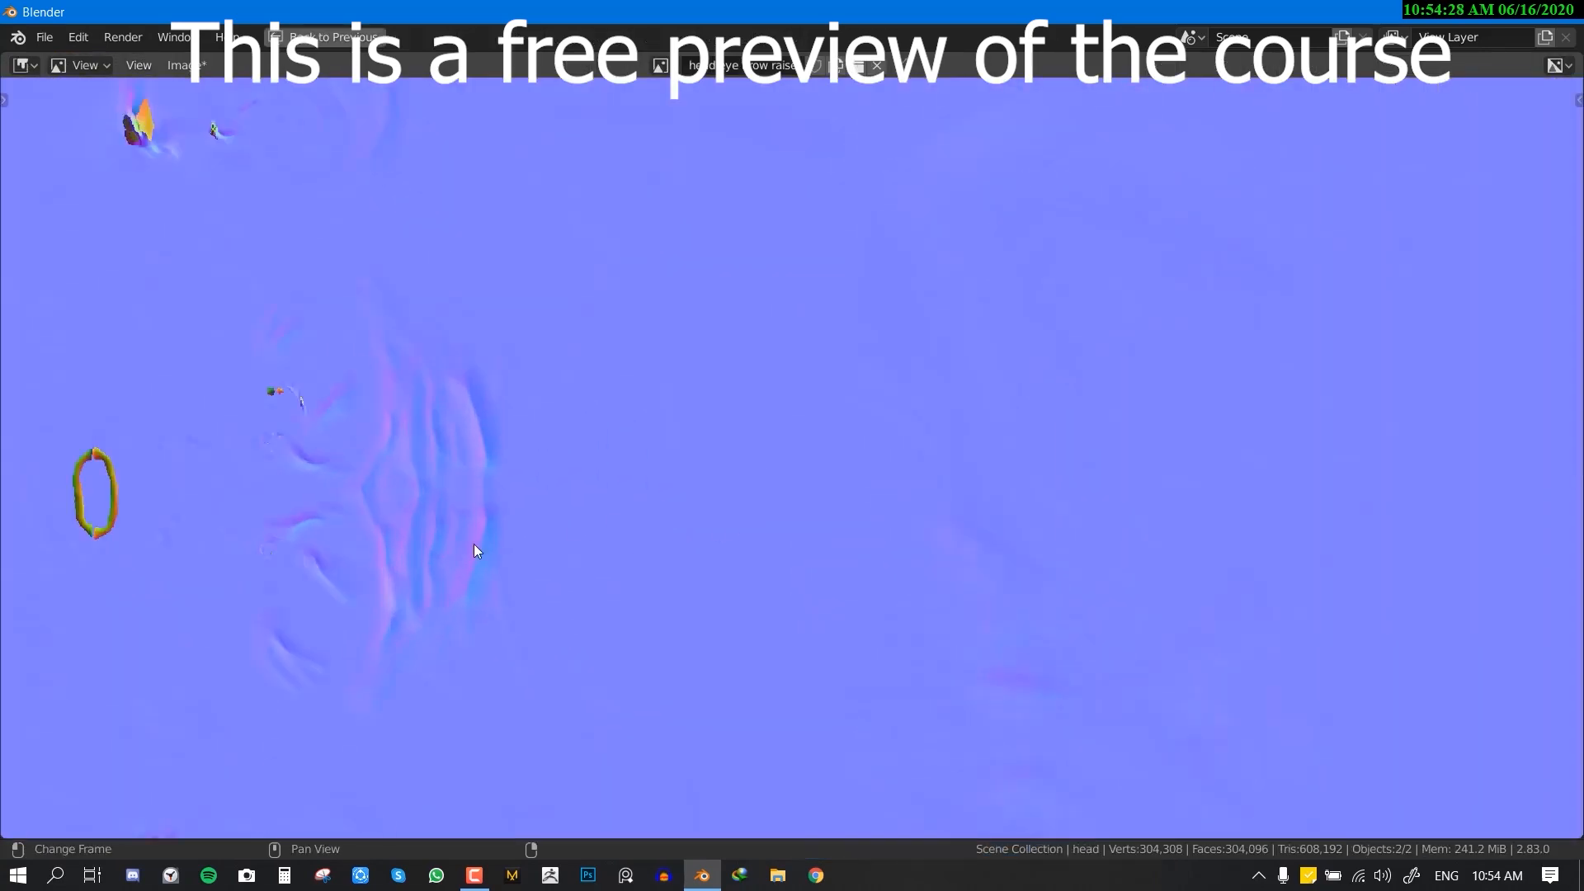
pyautogui.moveTo(473, 543); pyautogui.dragTo(558, 506, button='middle')
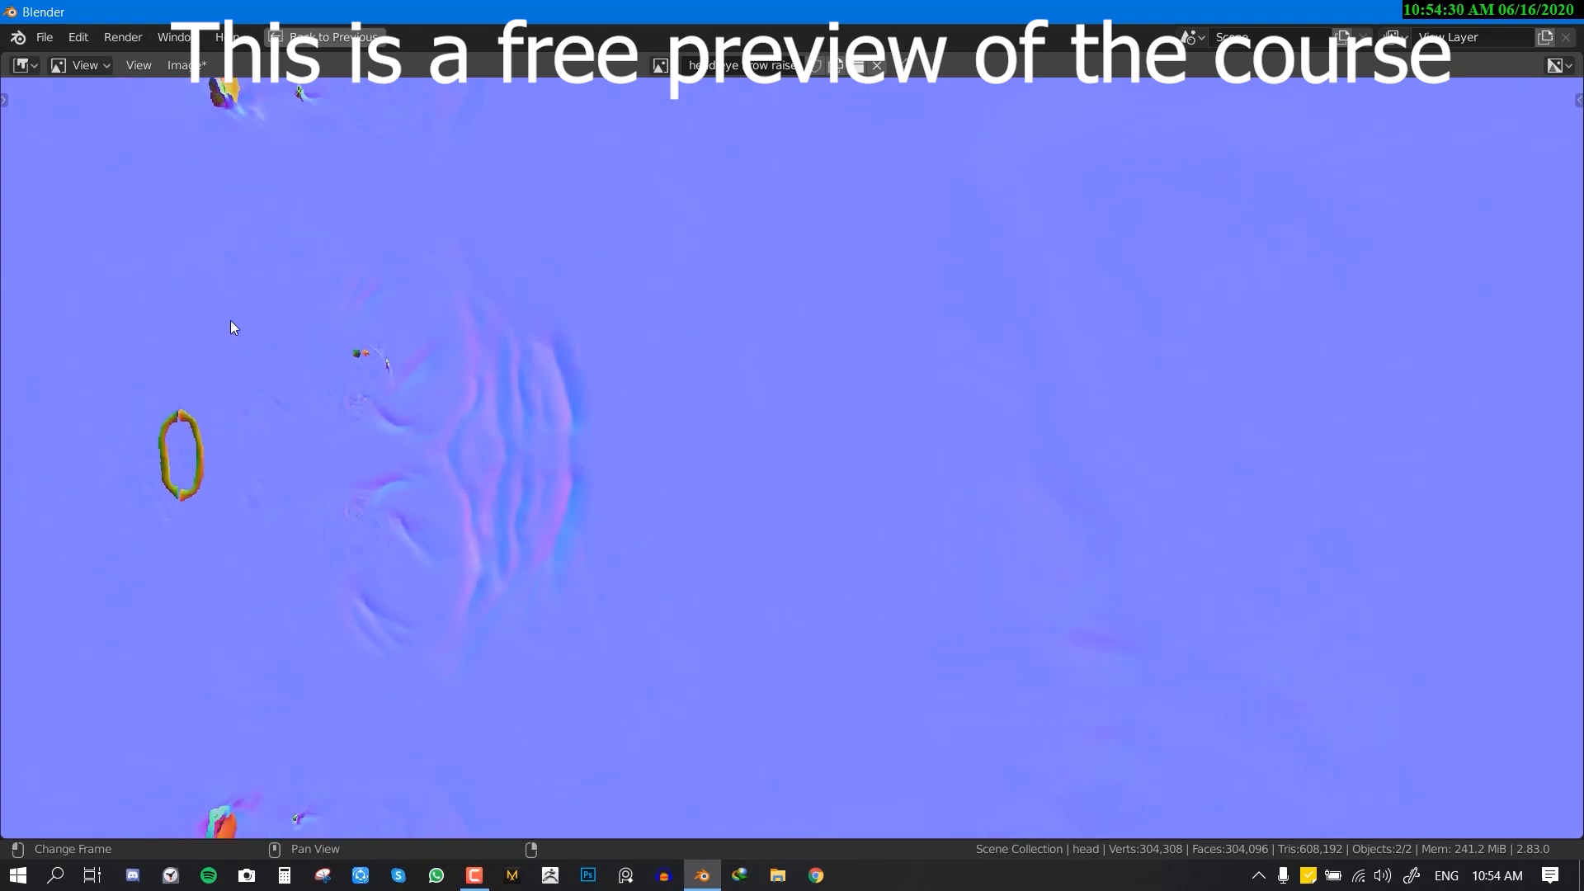
# - Save the baked normal map as head eye brow raise.png in the Desktop folder and restore the normal editor layout
pyautogui.click(188, 66)
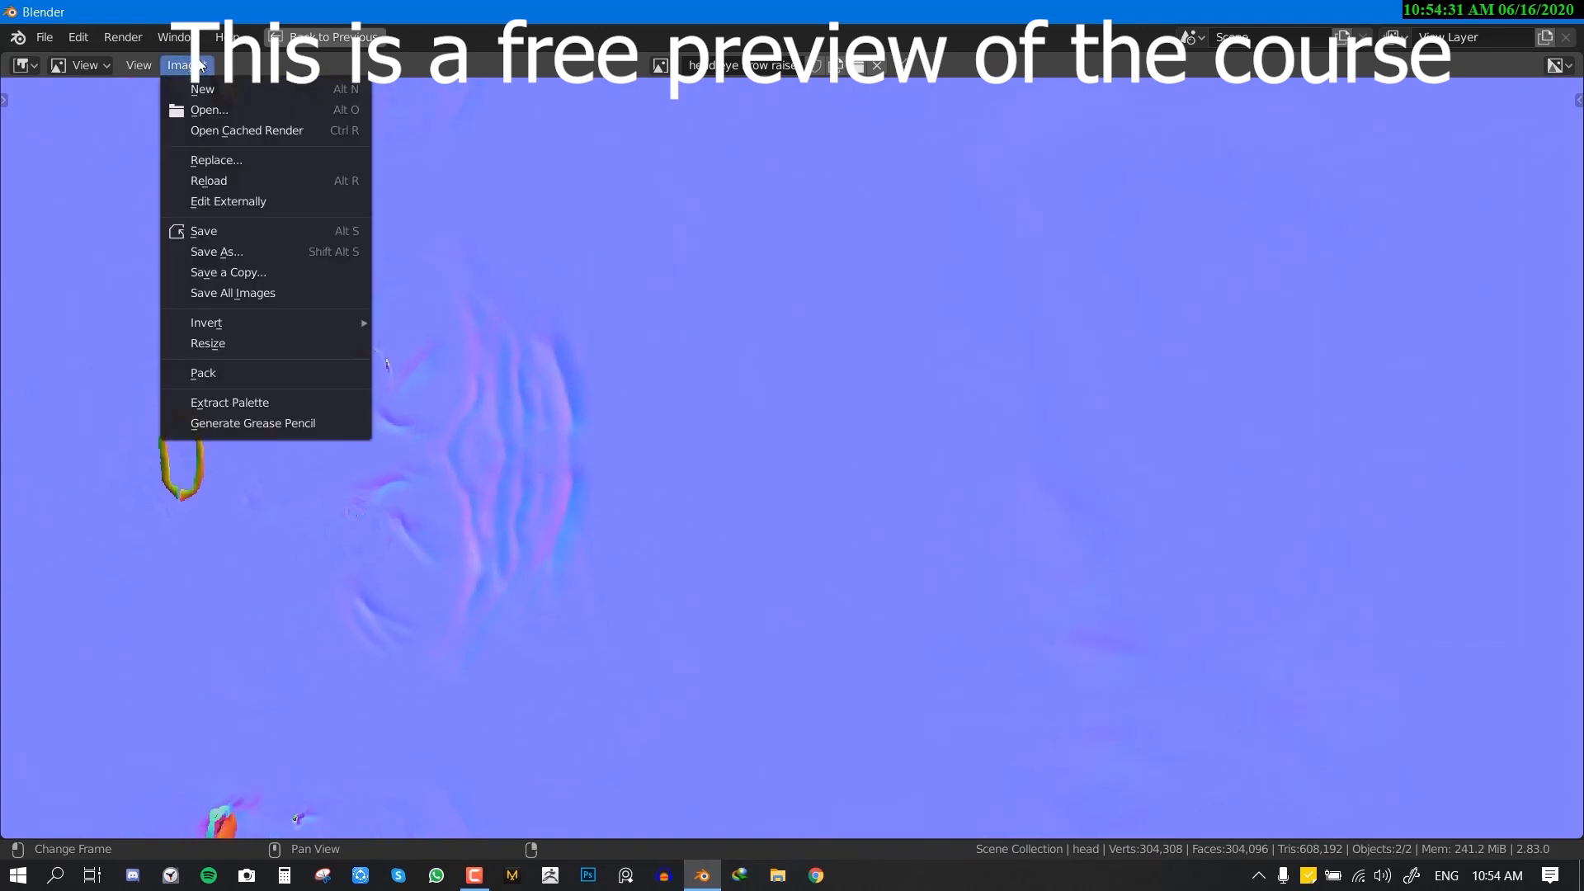
pyautogui.click(253, 257)
pyautogui.click(345, 336)
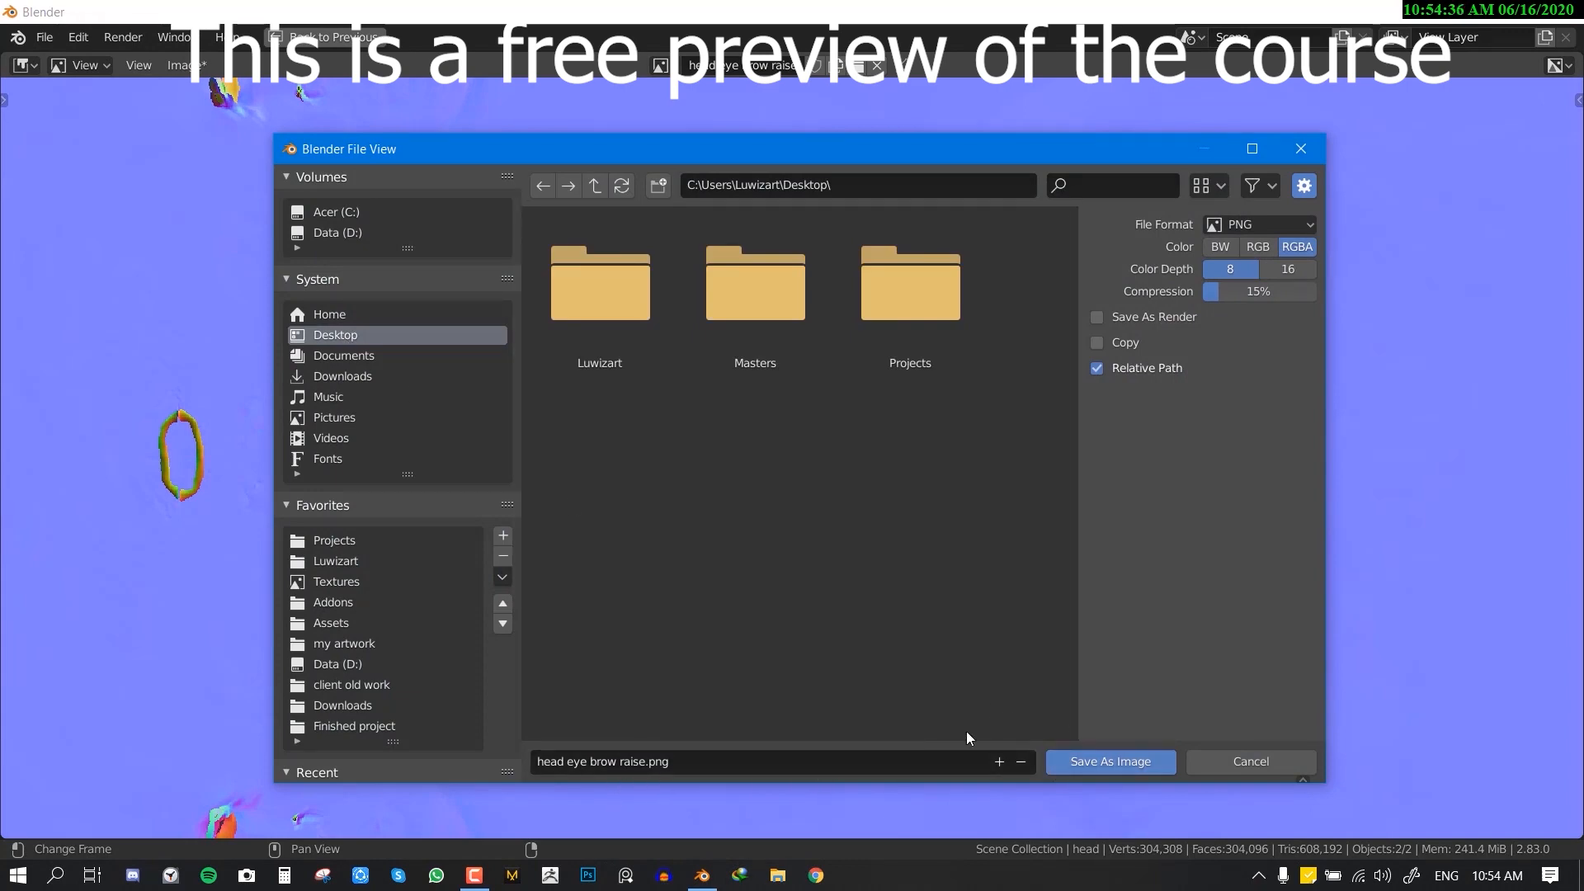
pyautogui.click(1087, 763)
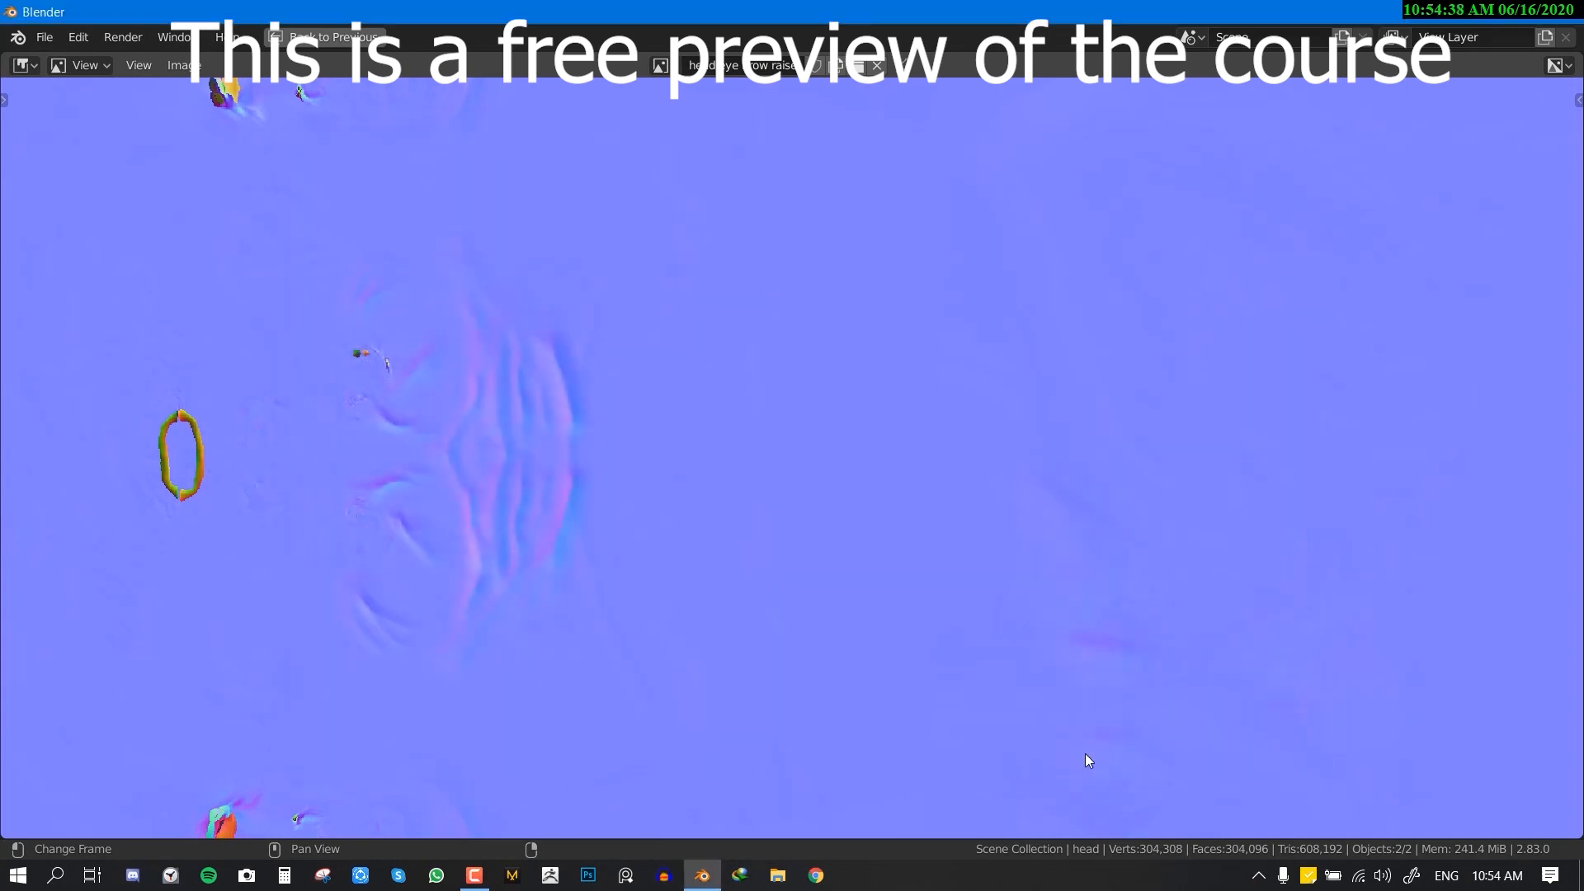
pyautogui.hotkey('ctrl', 'space')
# - Delete the high res object from the scene, leaving the head, and view it from the front
pyautogui.moveTo(695, 640); pyautogui.dragTo(674, 671)
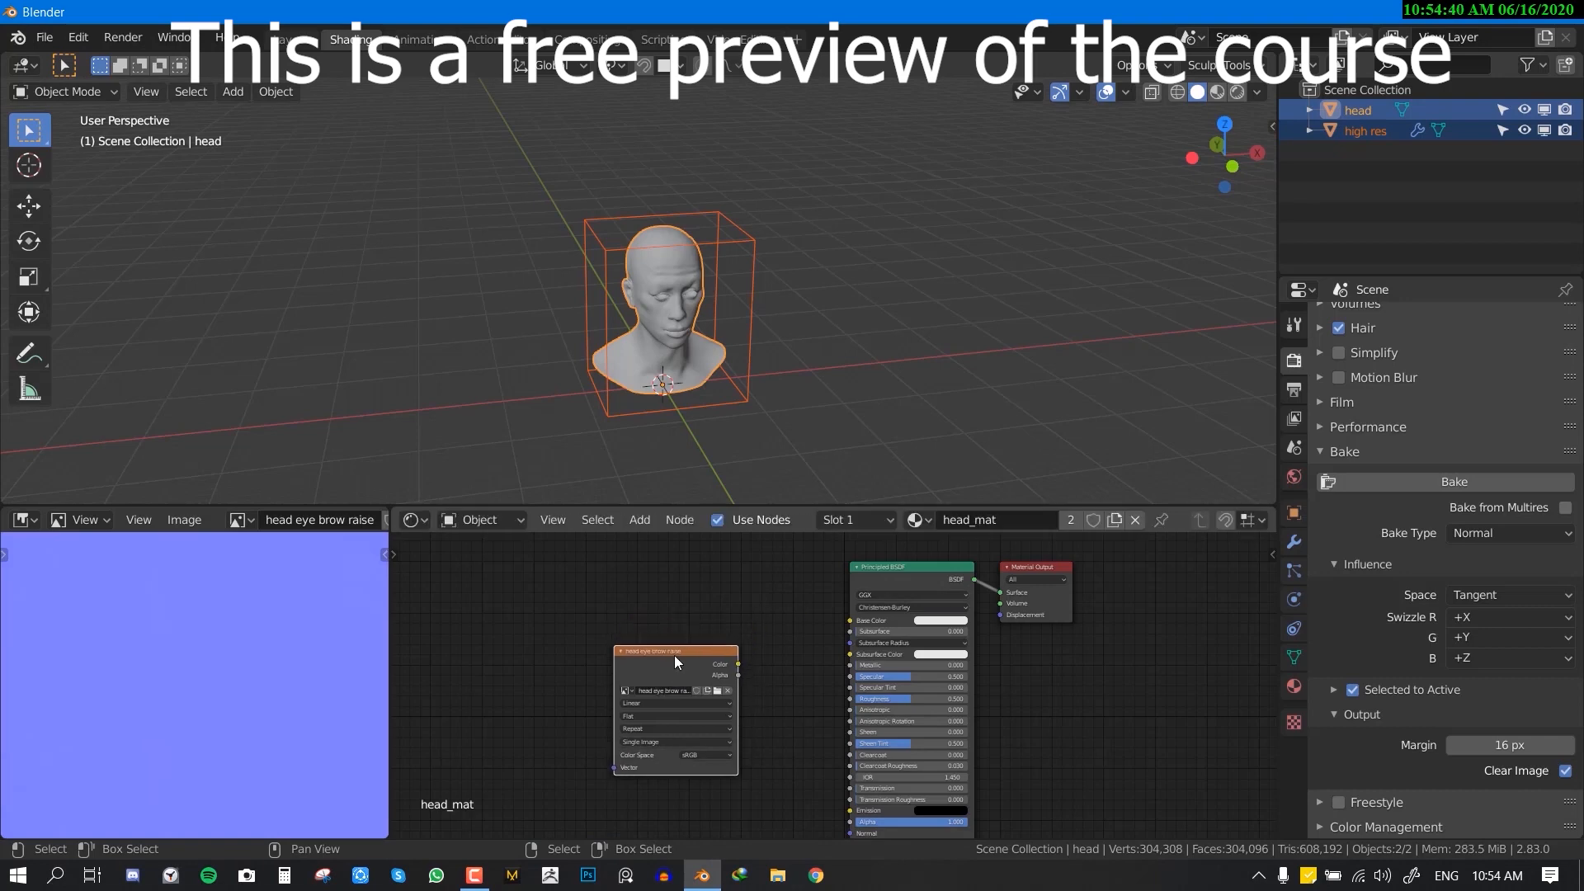
pyautogui.click(752, 310)
pyautogui.press('x')
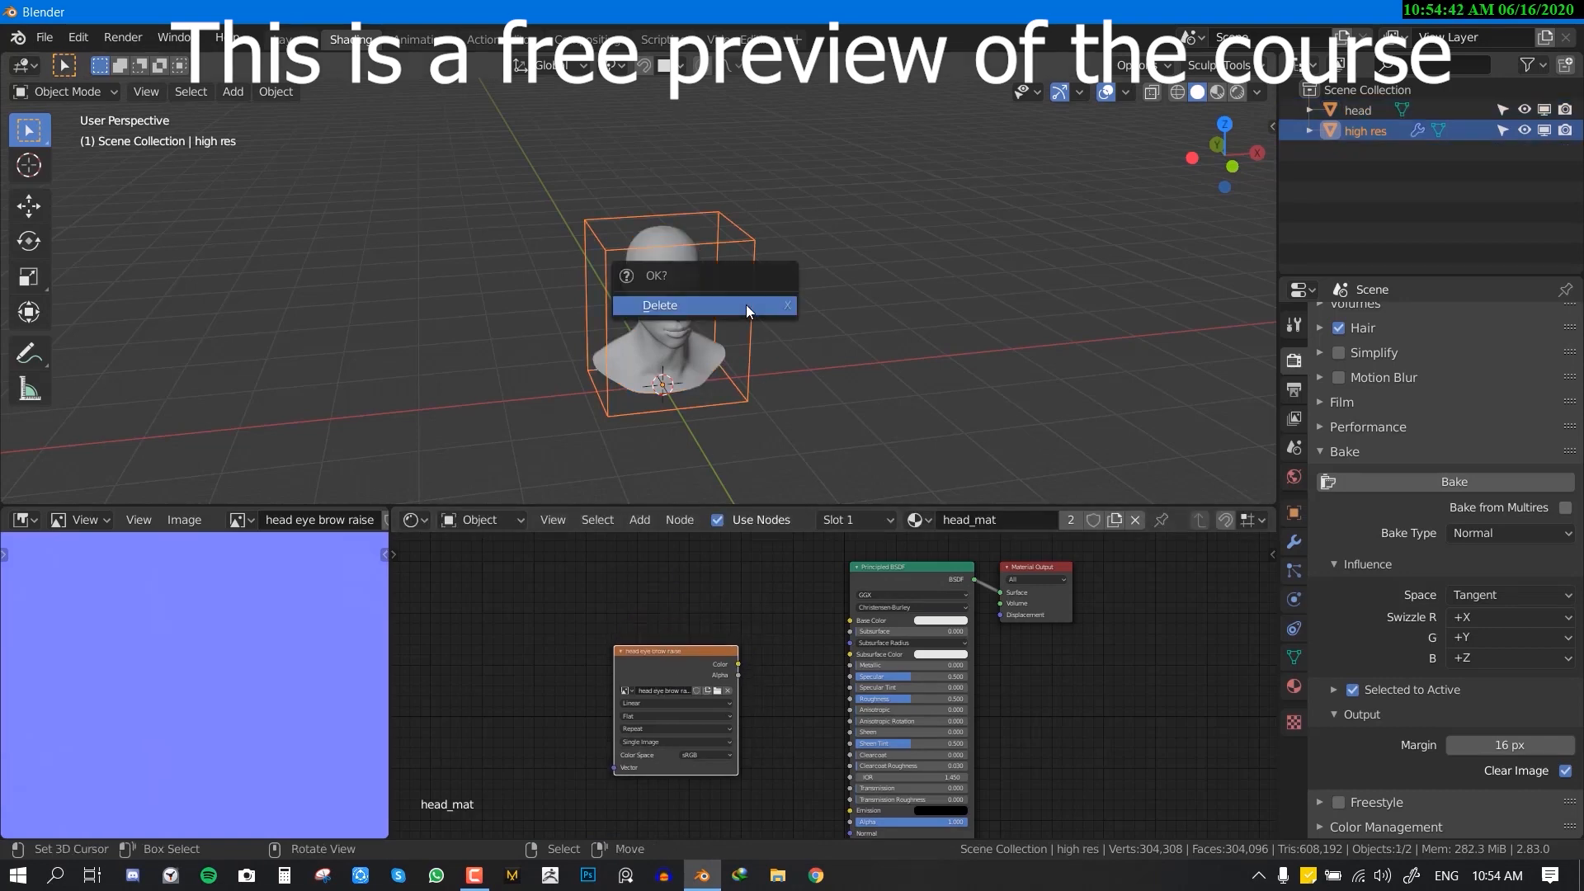
pyautogui.click(746, 304)
pyautogui.press('KP_1')
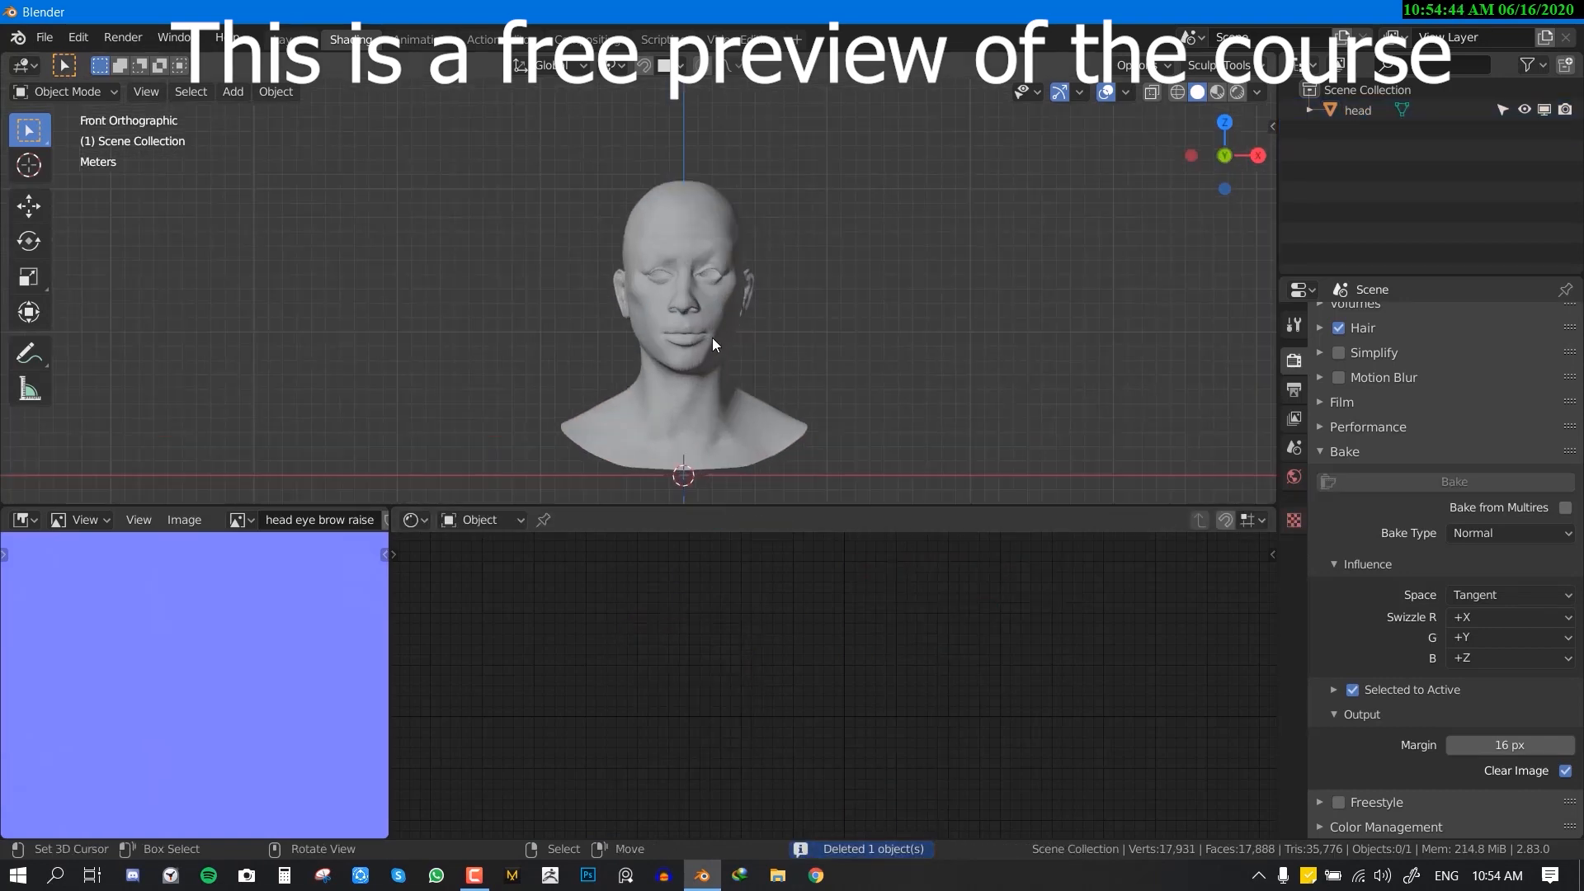
# - Select the head, show it in material preview shading, and darken the Base Color of its Principled BSDF to dark grey
pyautogui.click(713, 339)
pyautogui.click(1216, 92)
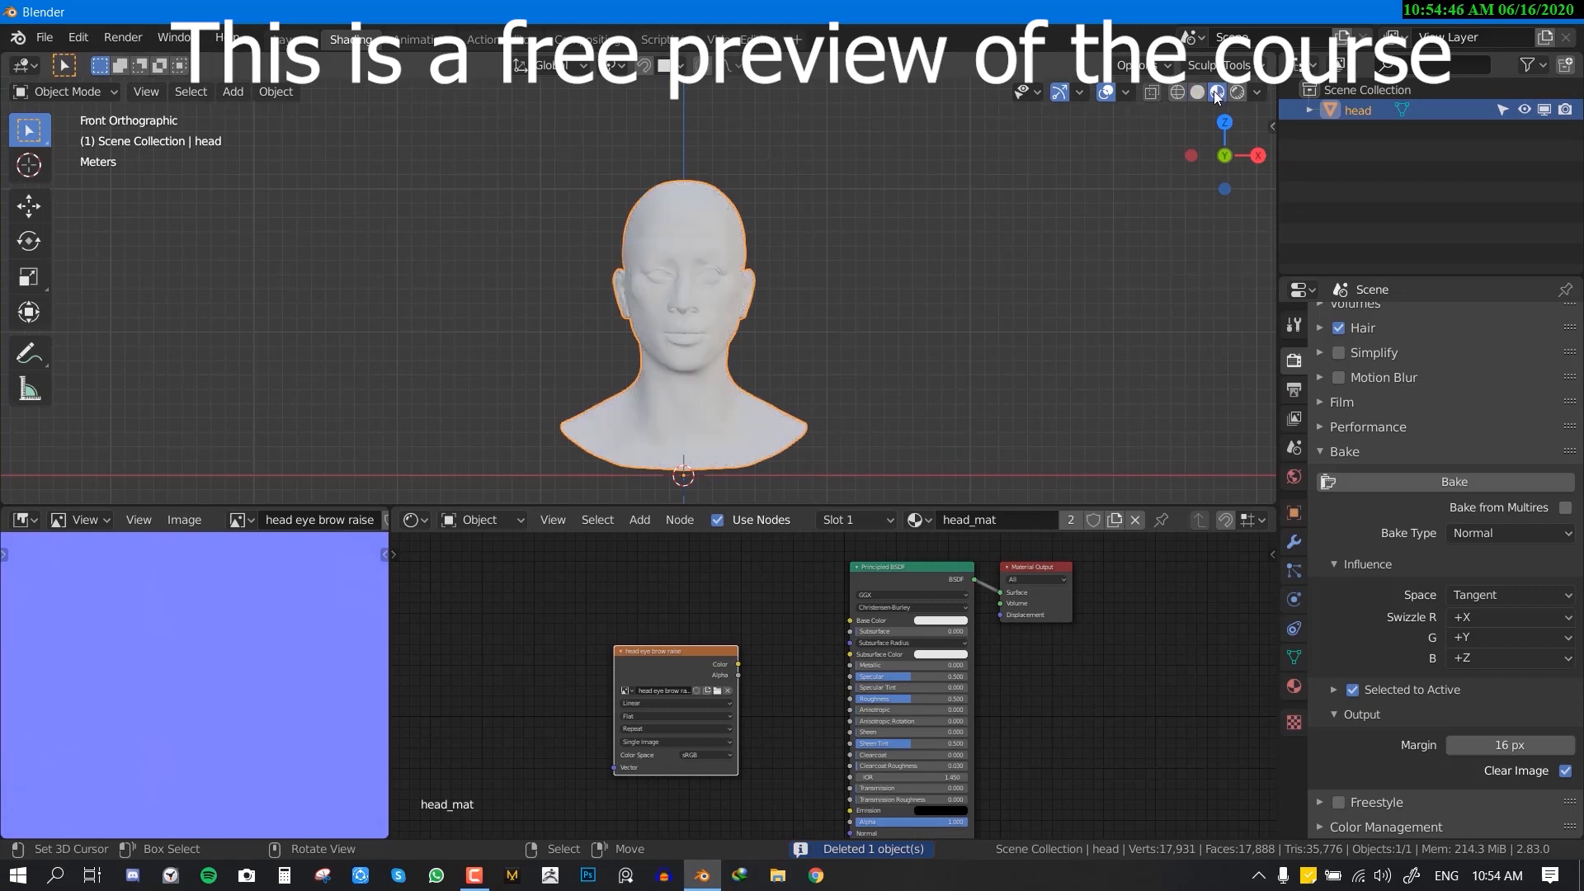
pyautogui.scroll(4, 640, 300)
pyautogui.moveTo(764, 259); pyautogui.dragTo(660, 284, button='middle')
pyautogui.moveTo(1005, 513); pyautogui.dragTo(1003, 529)
pyautogui.moveTo(561, 379); pyautogui.dragTo(675, 305, button='middle')
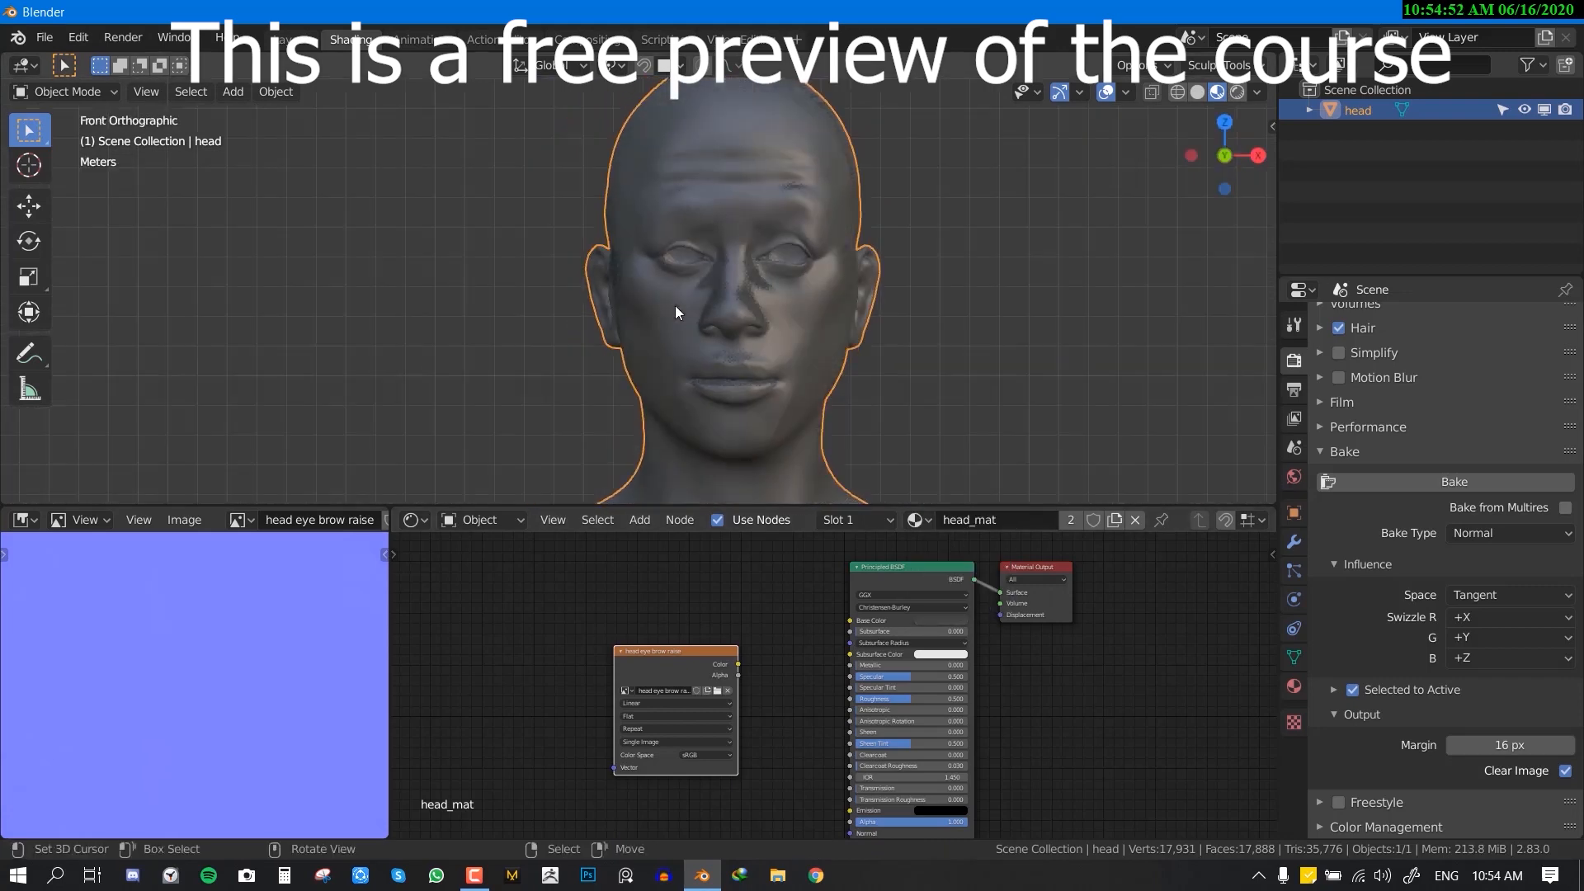
# - Enlarge the shader editor and add a Normal Map node between the head eye brow raise image and the Principled BSDF
pyautogui.moveTo(657, 586); pyautogui.dragTo(655, 513, button='middle')
pyautogui.hotkey('ctrl', 'space')
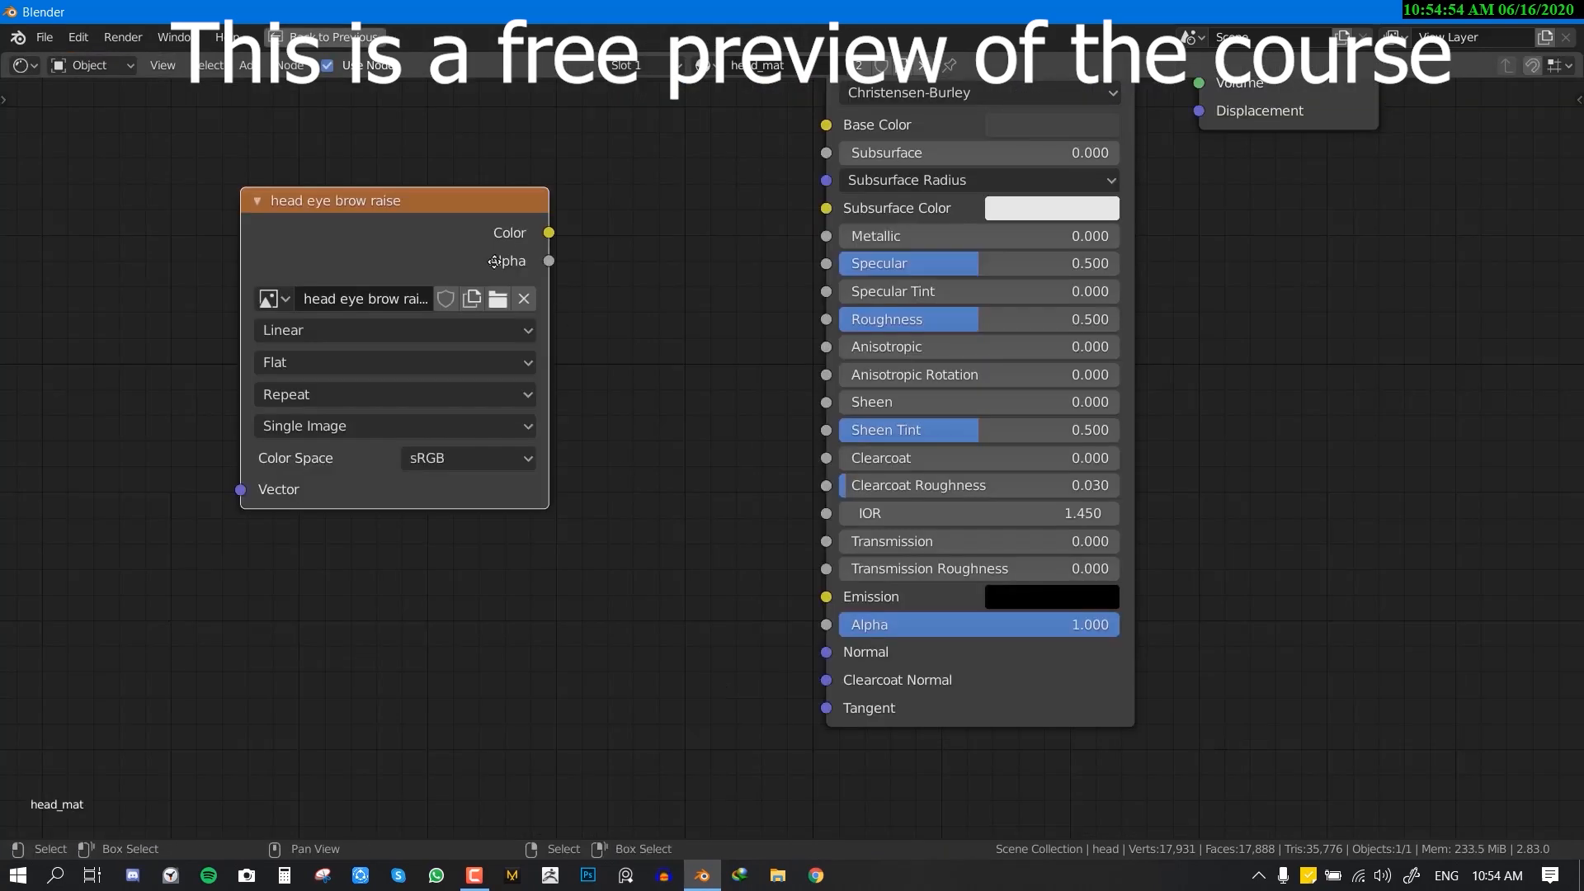
pyautogui.moveTo(495, 261); pyautogui.dragTo(398, 390)
pyautogui.moveTo(548, 388); pyautogui.dragTo(602, 348, button='middle')
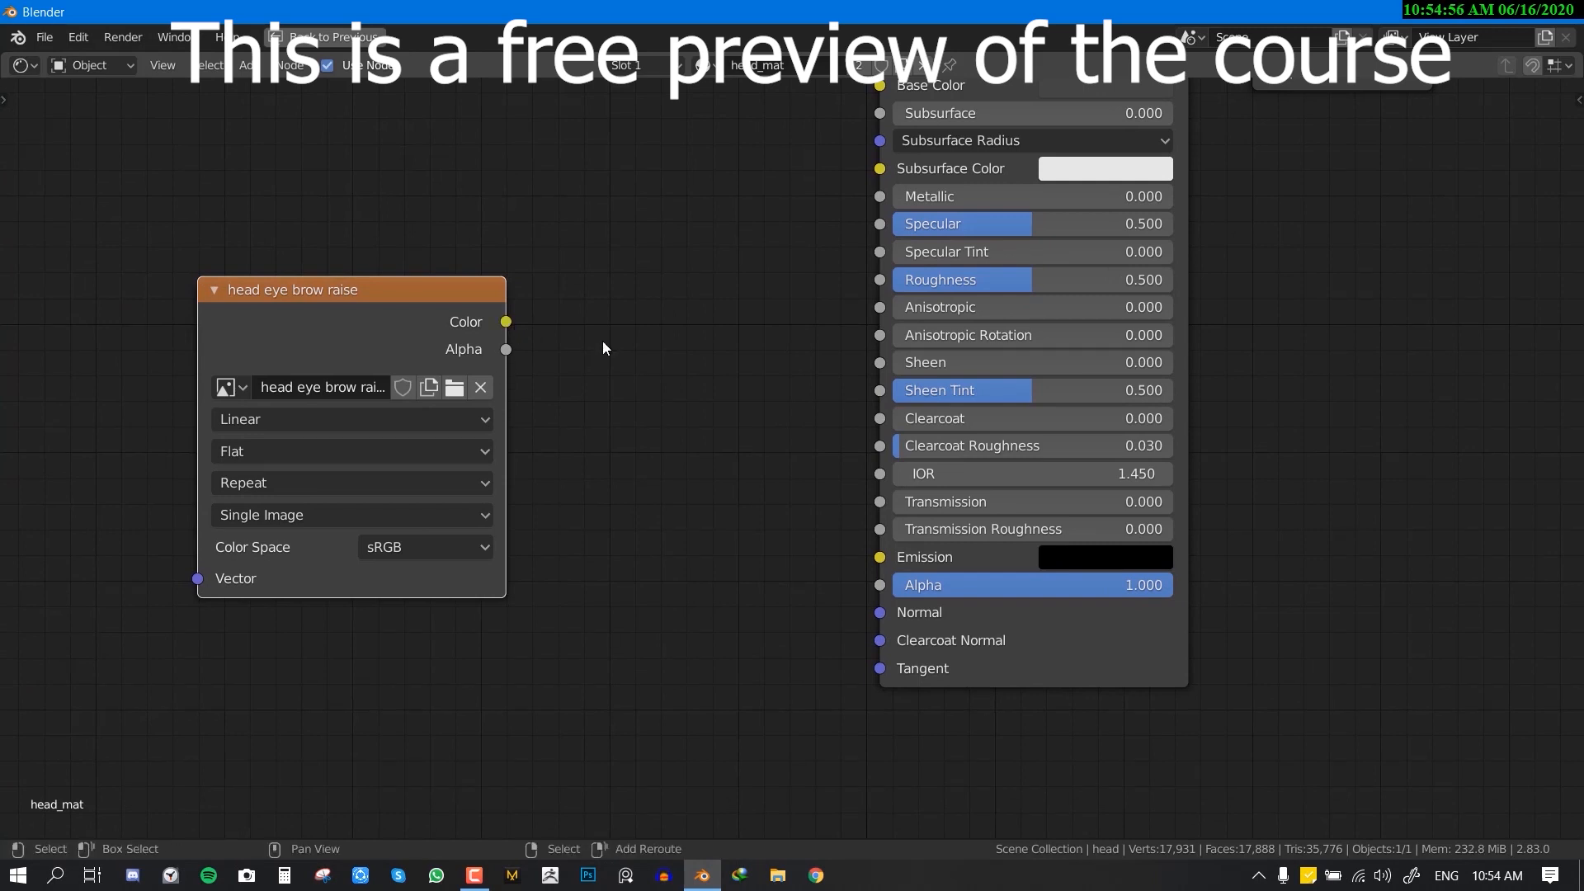
pyautogui.hotkey('shift', 'a')
pyautogui.click(247, 66)
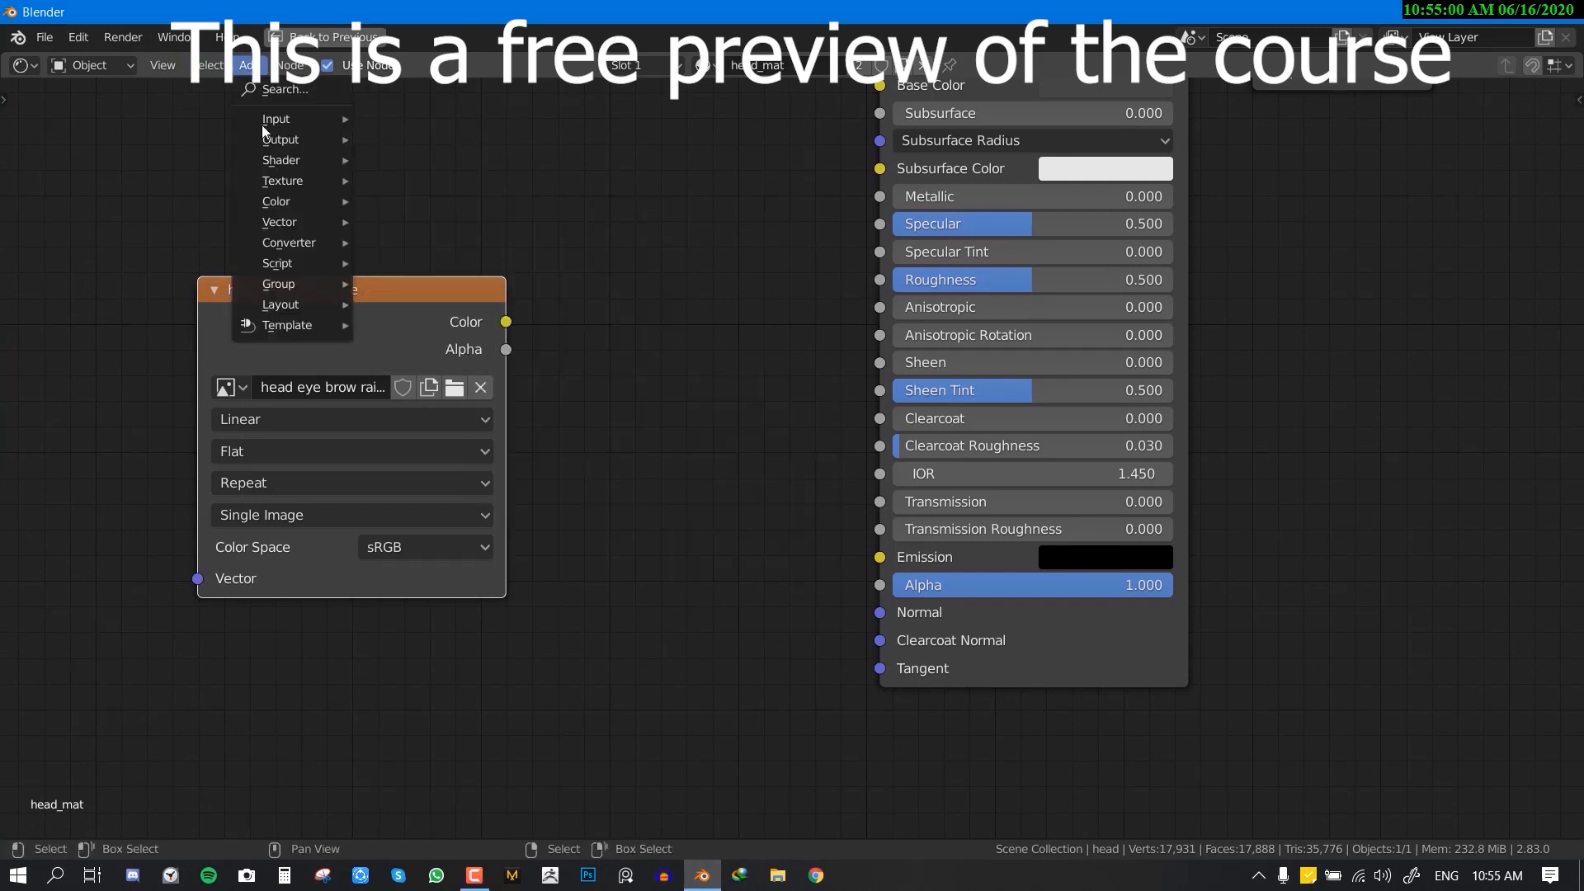
pyautogui.hotkey('shift', 'a')
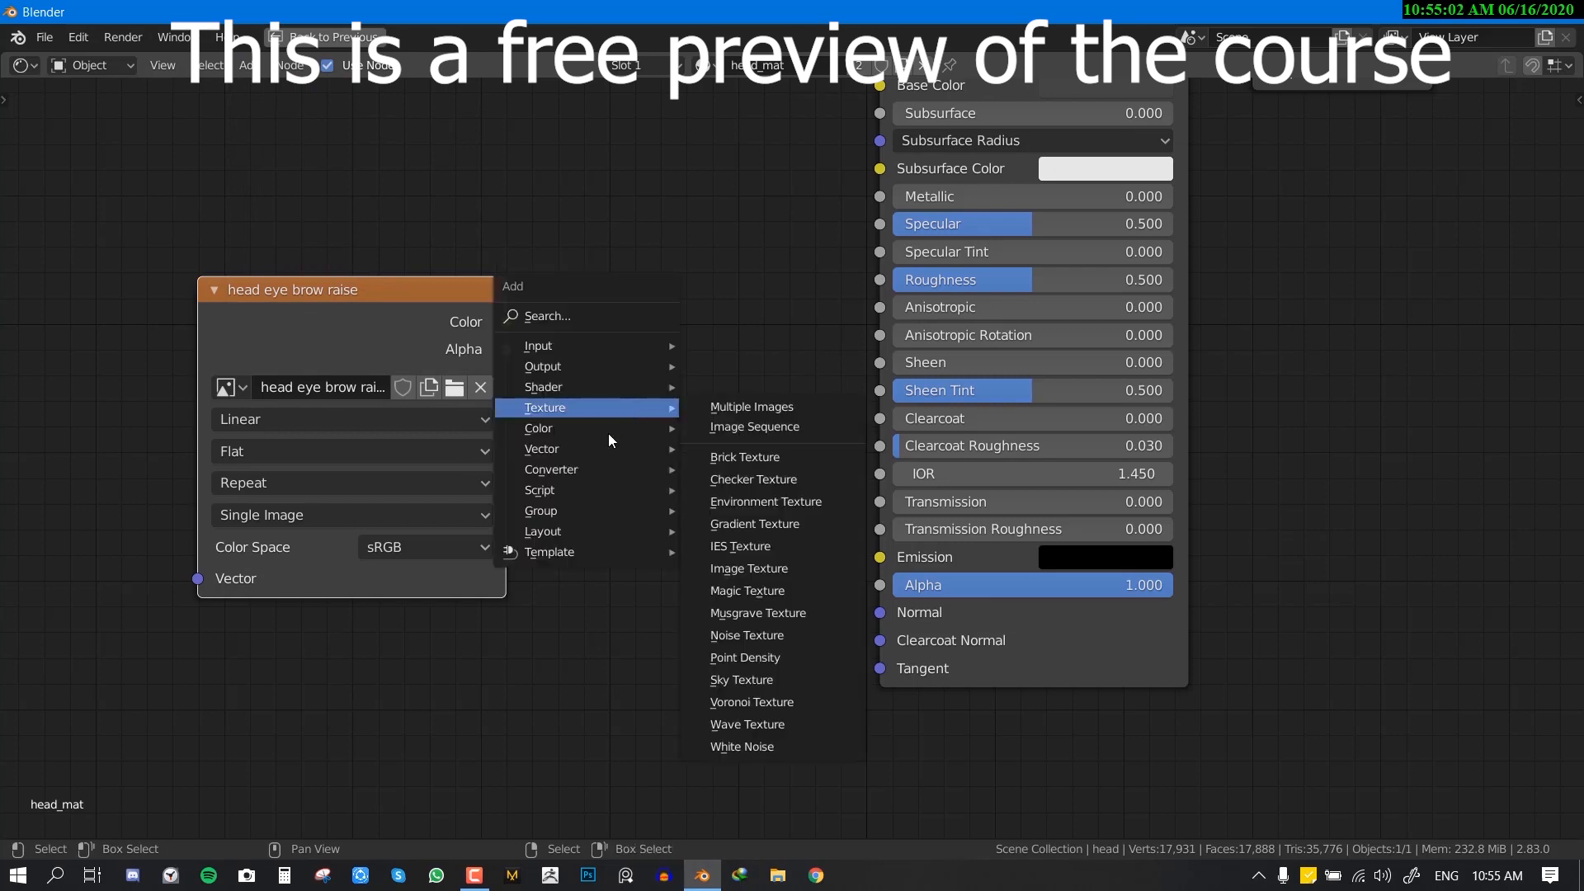
pyautogui.moveTo(551, 449)
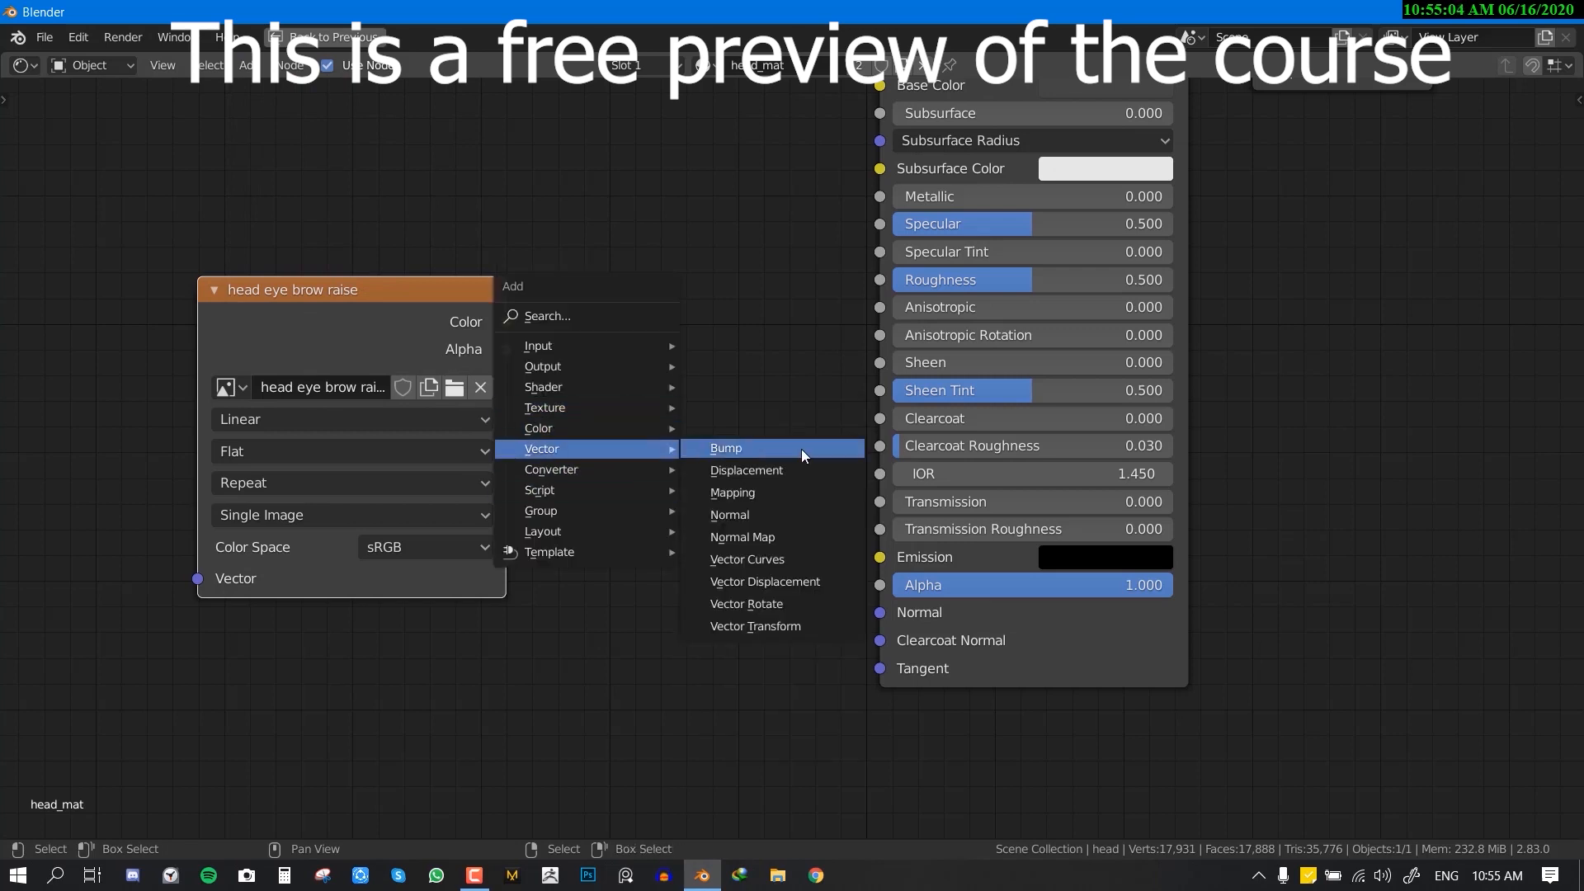
pyautogui.click(770, 533)
pyautogui.click(596, 288)
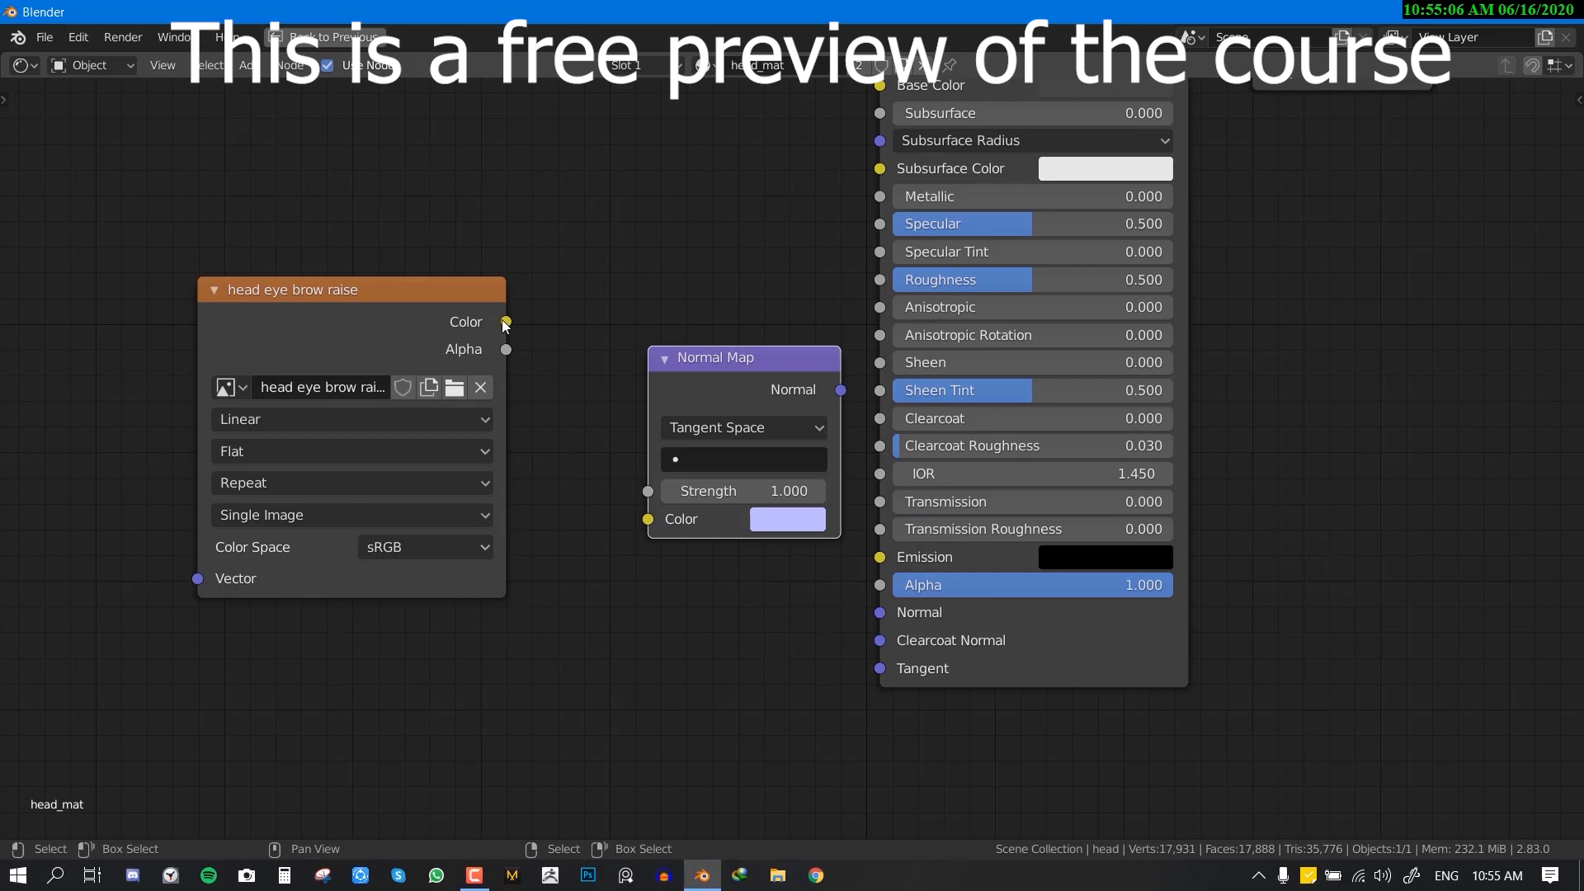
# - Connect the image's Color output to the Normal Map's Color input and set the image's color space to Non-Color
pyautogui.moveTo(506, 322); pyautogui.dragTo(577, 402)
pyautogui.moveTo(651, 537); pyautogui.dragTo(649, 520)
pyautogui.moveTo(413, 585); pyautogui.dragTo(413, 563, button='middle')
pyautogui.moveTo(377, 545); pyautogui.dragTo(360, 576)
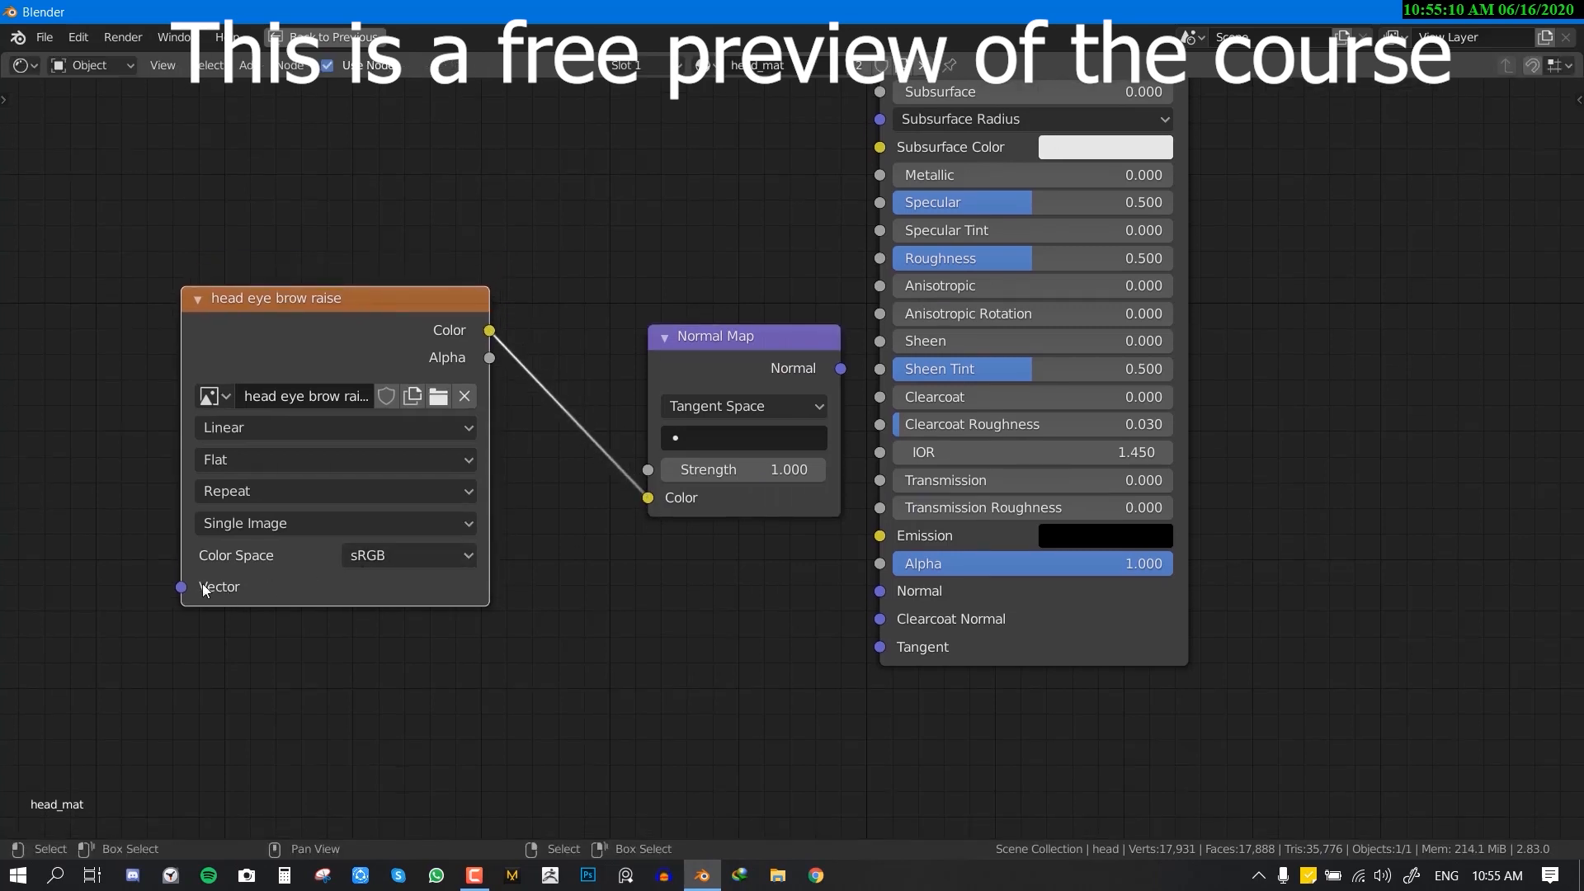
pyautogui.click(403, 555)
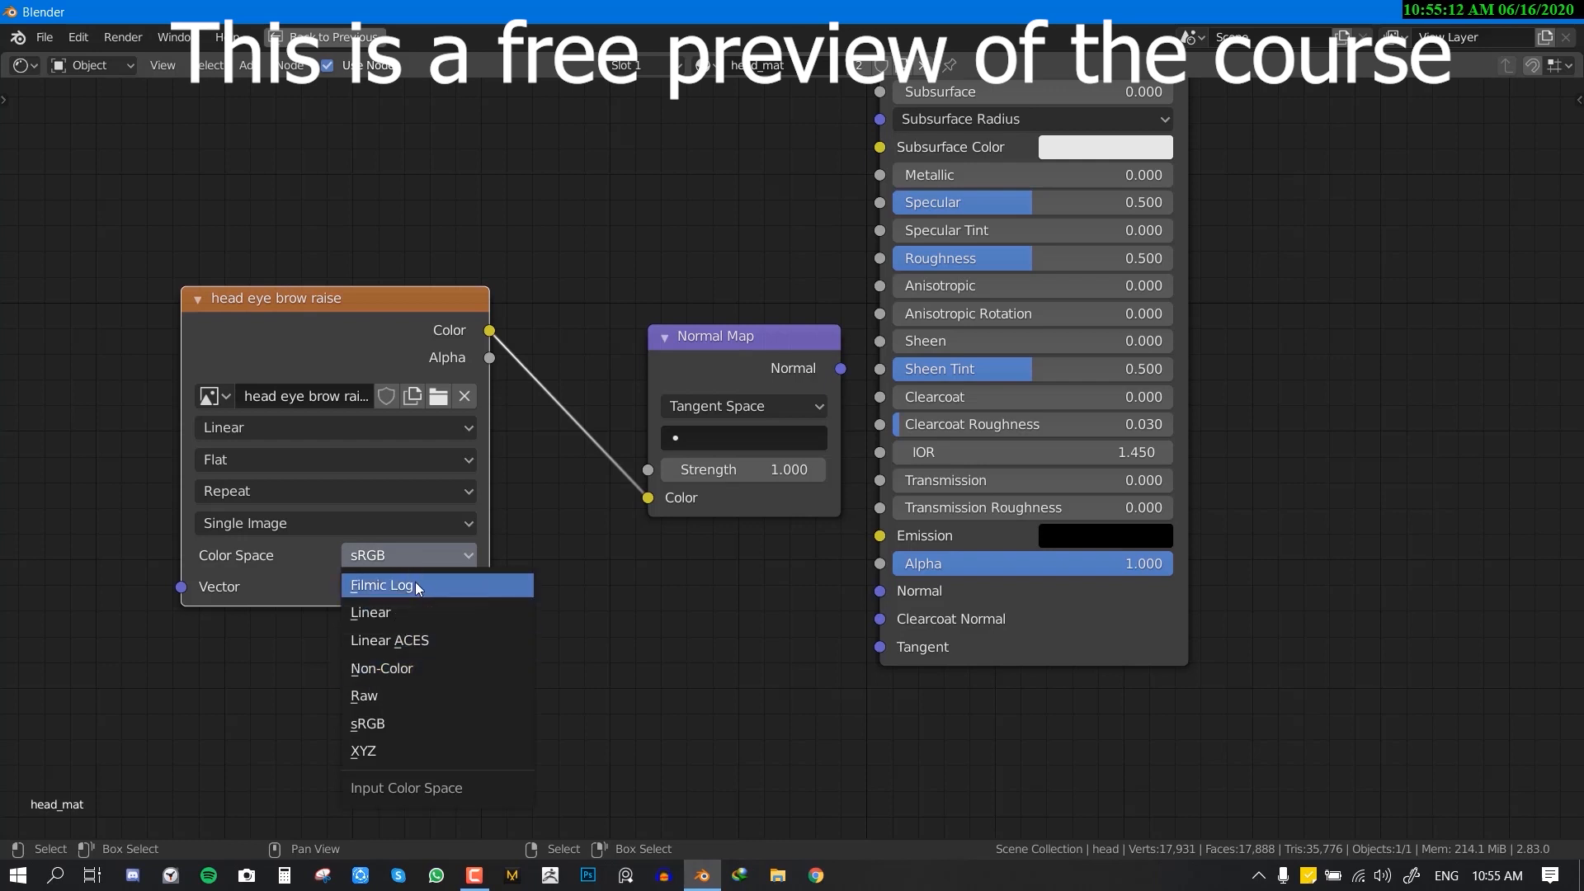
pyautogui.click(405, 667)
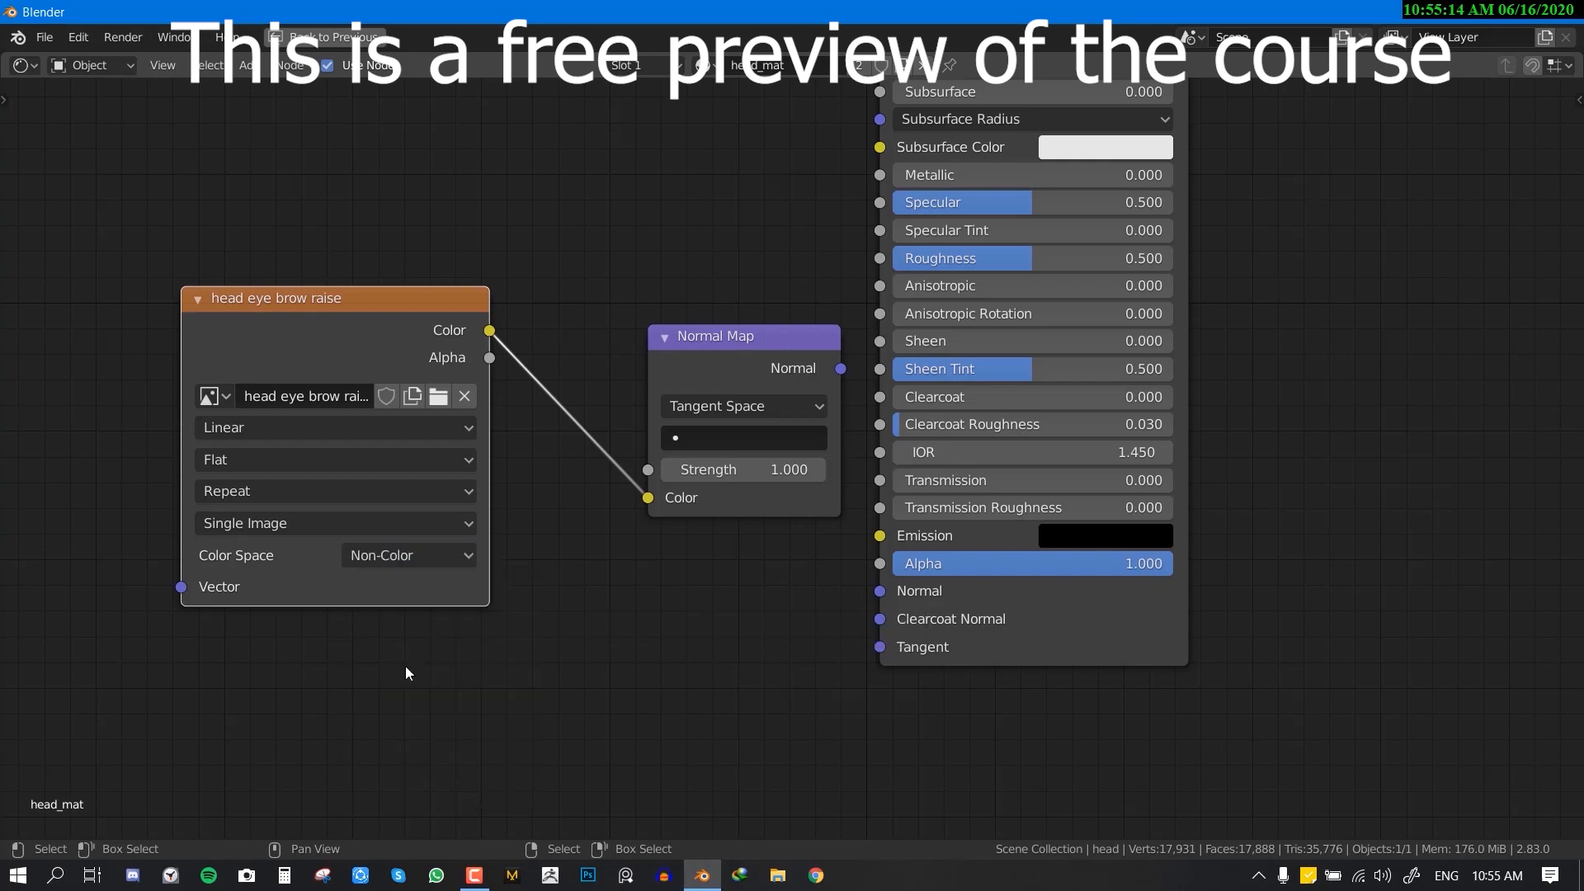
# - Rearrange the image and Normal Map nodes lower down and connect the Normal Map output to the Principled BSDF's Normal input
pyautogui.moveTo(398, 373); pyautogui.dragTo(258, 518)
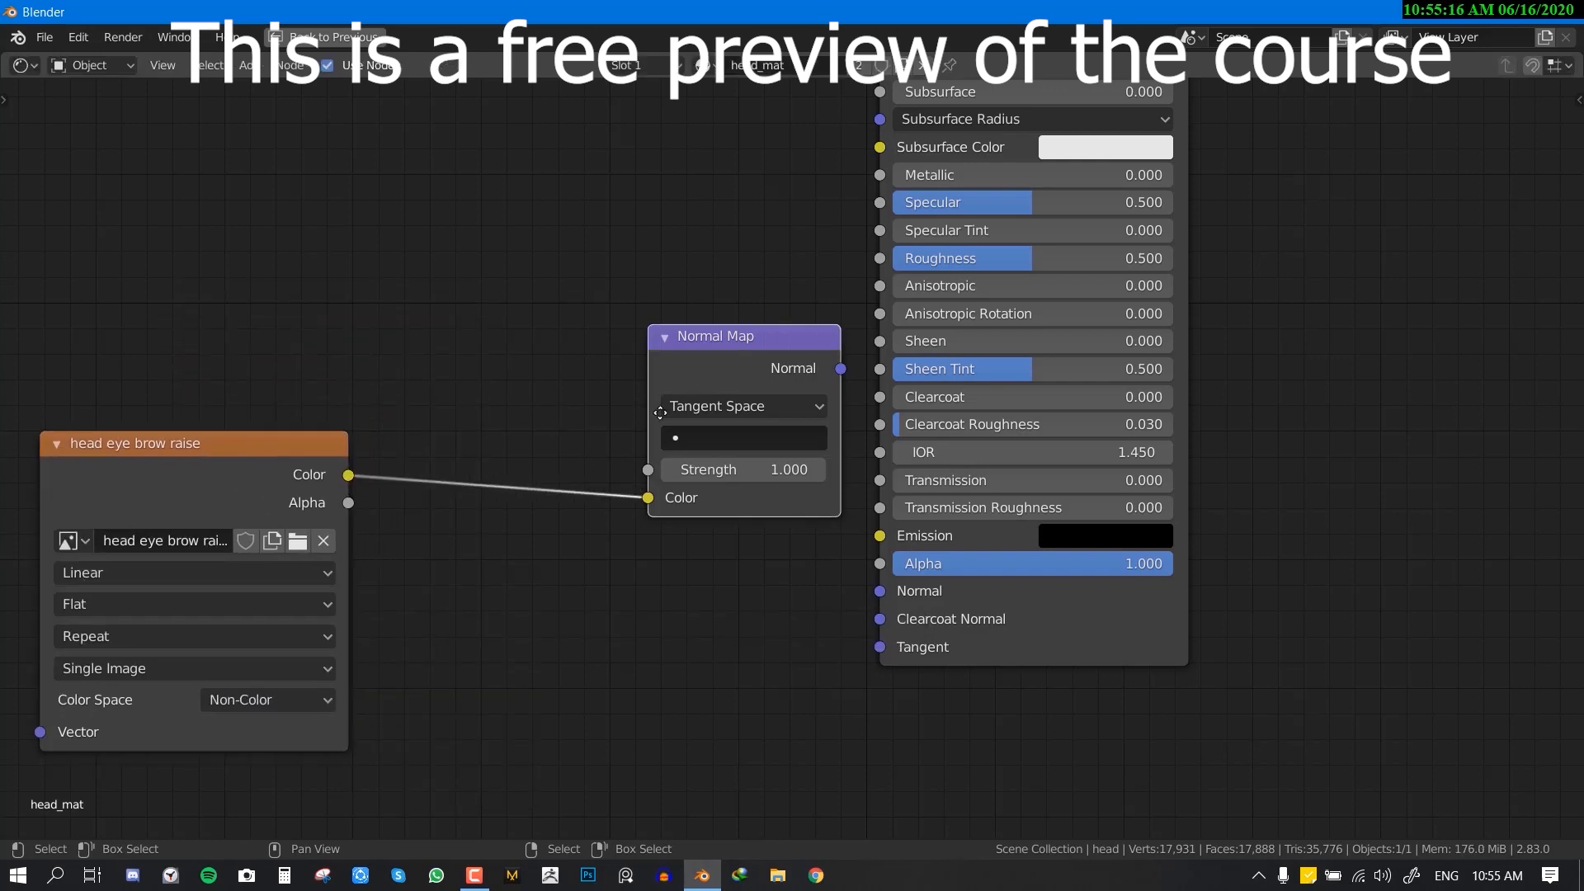
pyautogui.moveTo(699, 369); pyautogui.dragTo(534, 555)
pyautogui.moveTo(673, 556); pyautogui.dragTo(769, 506)
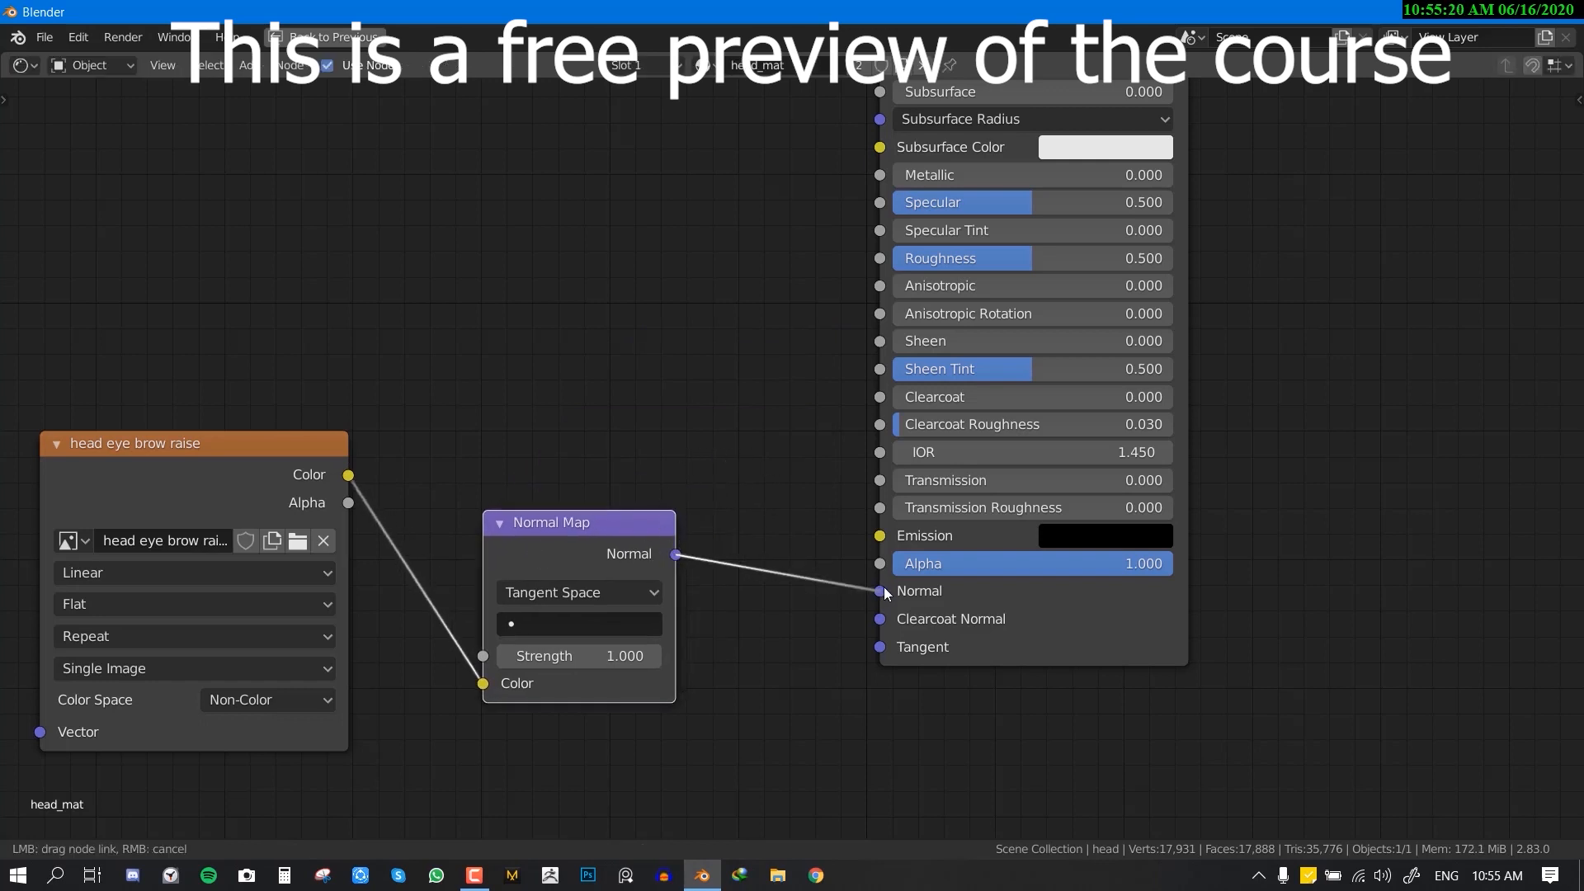
pyautogui.moveTo(885, 593); pyautogui.dragTo(880, 590)
# - Assign UVMap to the Normal Map node, shift the node up slightly, and restore the full workspace layout
pyautogui.click(579, 623)
pyautogui.click(546, 358)
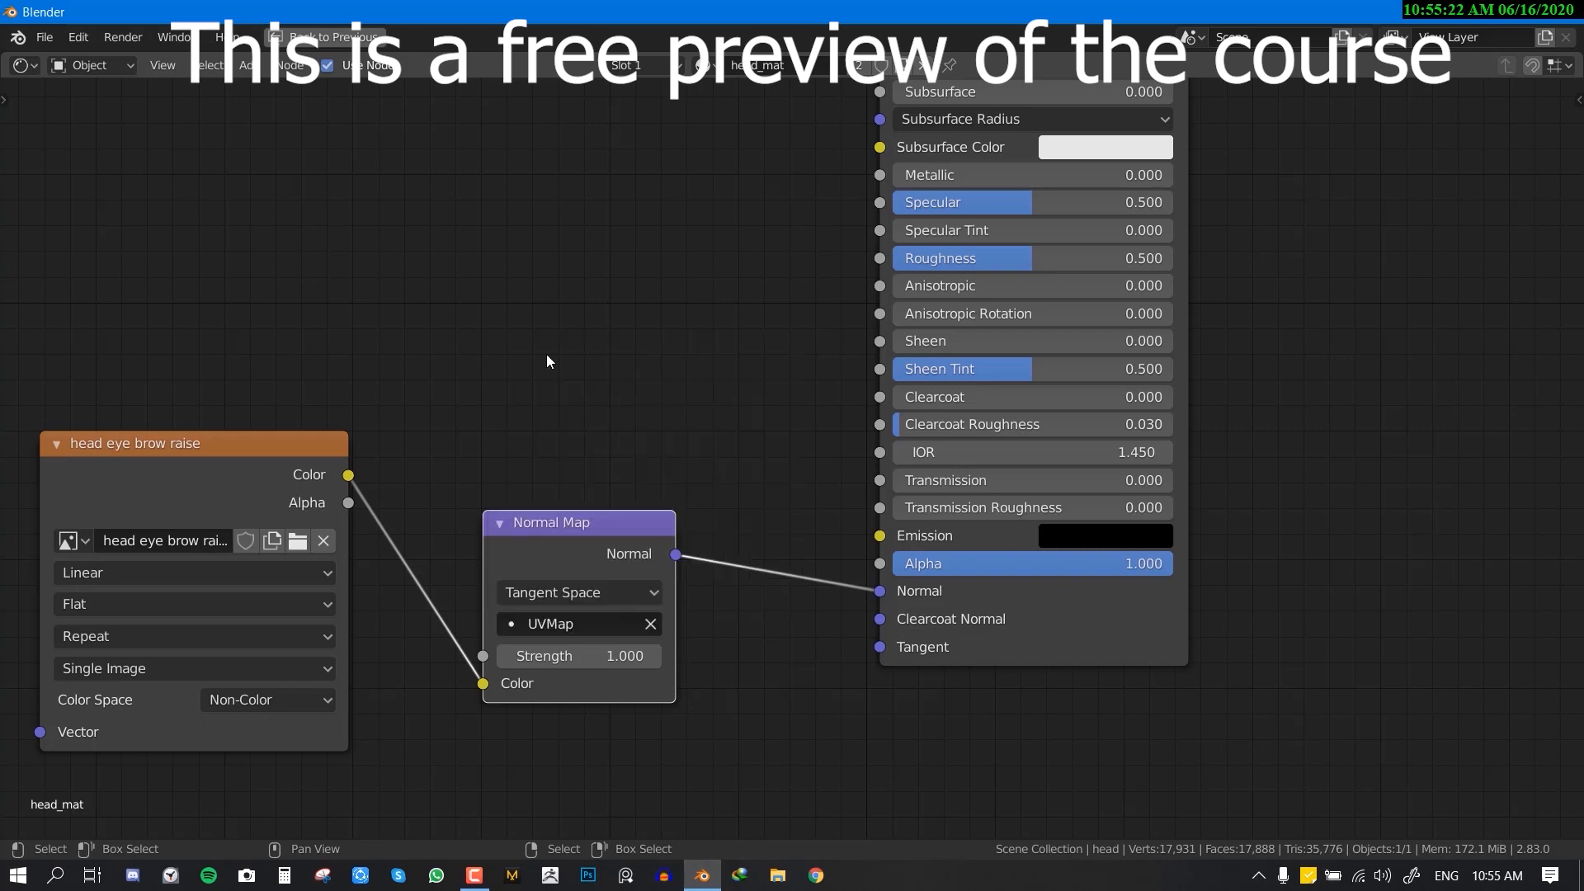
pyautogui.click(581, 626)
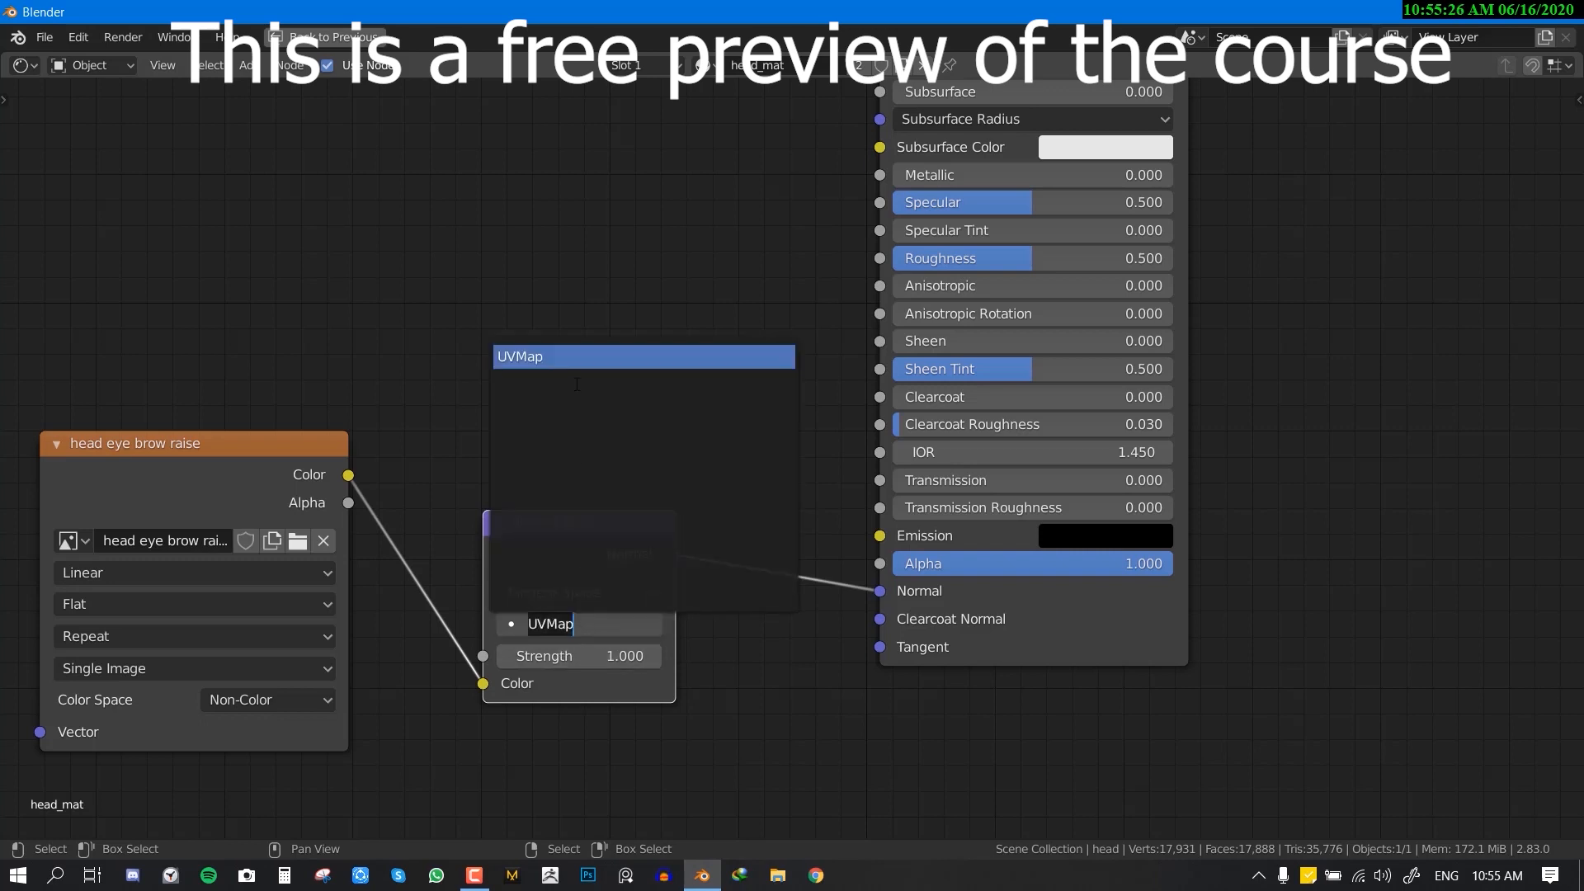
pyautogui.click(566, 359)
pyautogui.moveTo(575, 565); pyautogui.dragTo(569, 502)
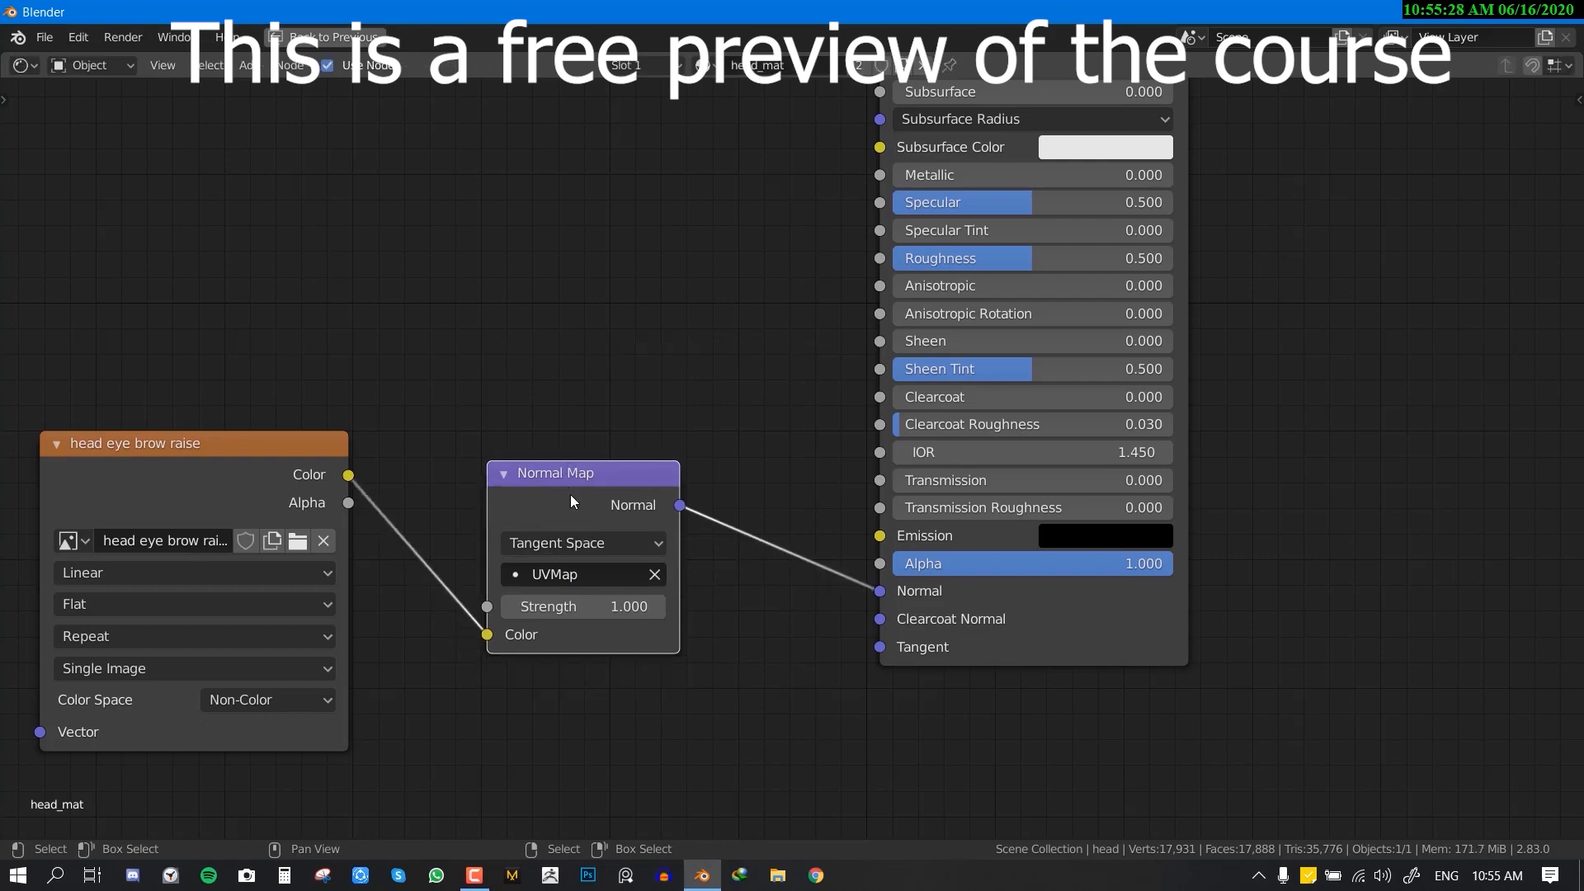
pyautogui.moveTo(639, 355)
pyautogui.keyDown('ctrl'); pyautogui.mouseDown(button='middle')
pyautogui.moveTo(669, 421)
pyautogui.moveTo(647, 470)
pyautogui.mouseUp(button='middle'); pyautogui.keyUp('ctrl')
pyautogui.hotkey('ctrl', 'space')
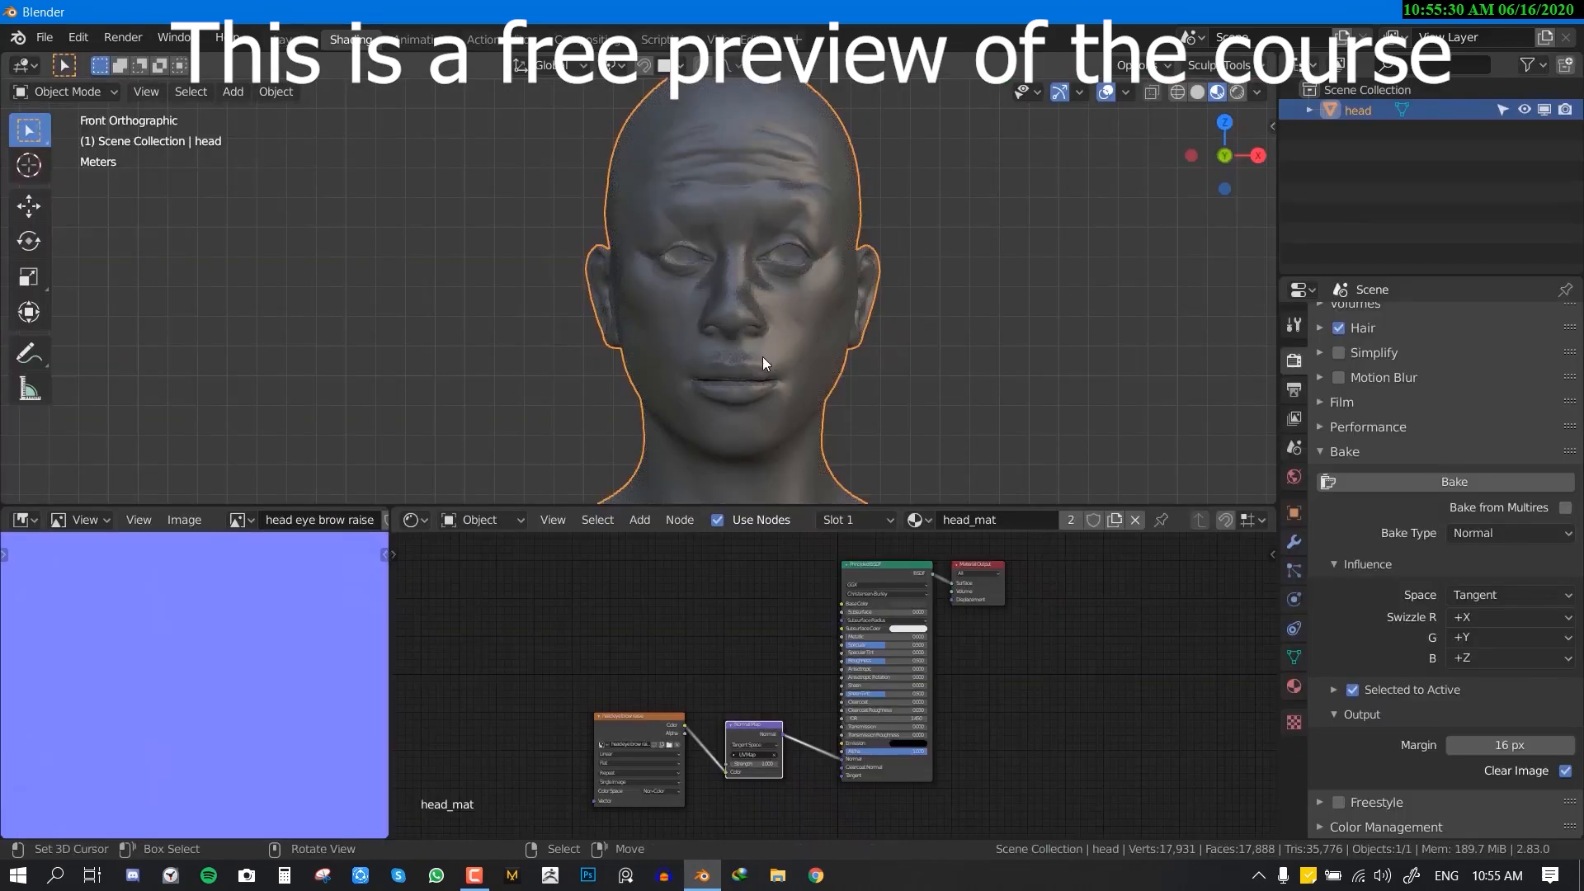
# - Set the Normal Map strength to 0 and inspect the forehead wrinkles from several angles and the front
pyautogui.moveTo(762, 356)
pyautogui.mouseDown(button='middle')
pyautogui.moveTo(591, 379)
pyautogui.moveTo(658, 379)
pyautogui.moveTo(650, 343)
pyautogui.moveTo(696, 388)
pyautogui.moveTo(759, 373)
pyautogui.mouseUp(button='middle')
pyautogui.scroll(2, 722, 790)
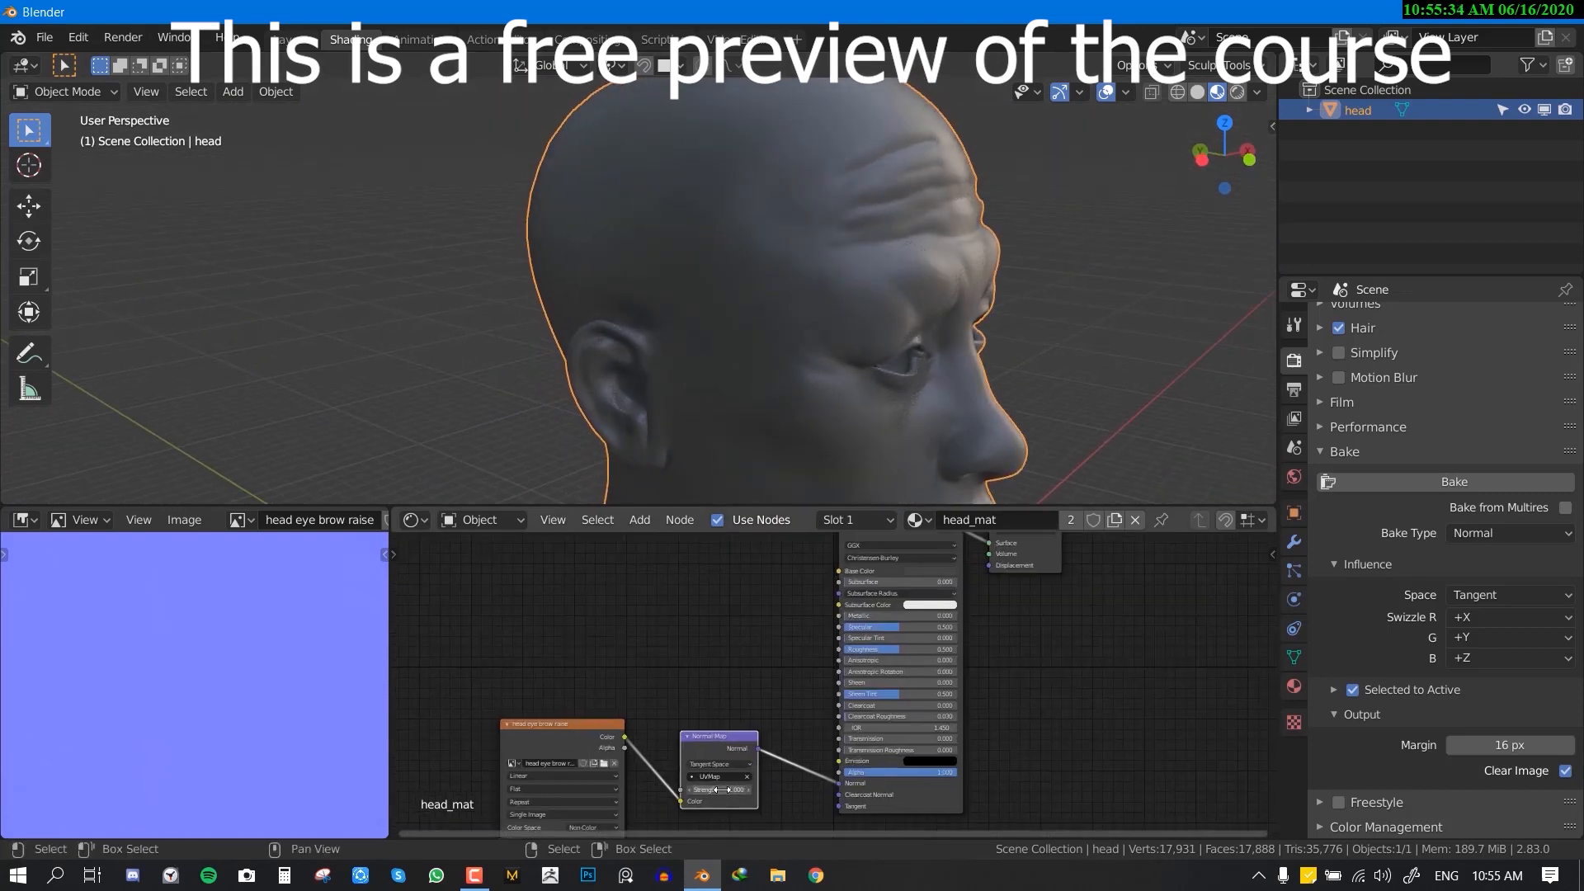
pyautogui.press('Return')
pyautogui.moveTo(926, 267); pyautogui.dragTo(809, 282, button='middle')
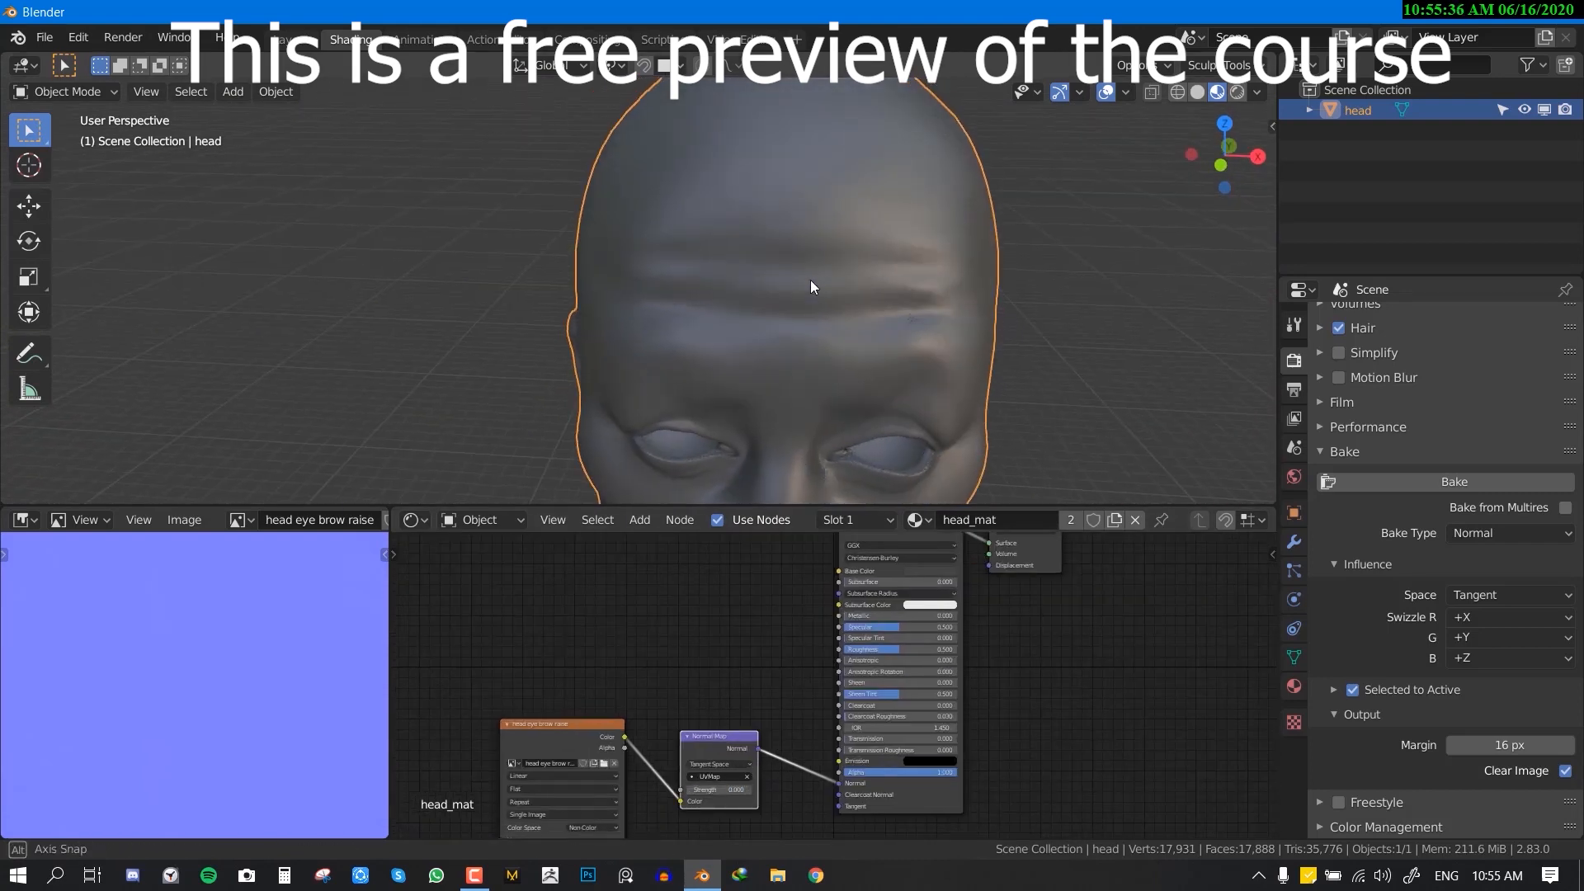
pyautogui.press('KP_1')
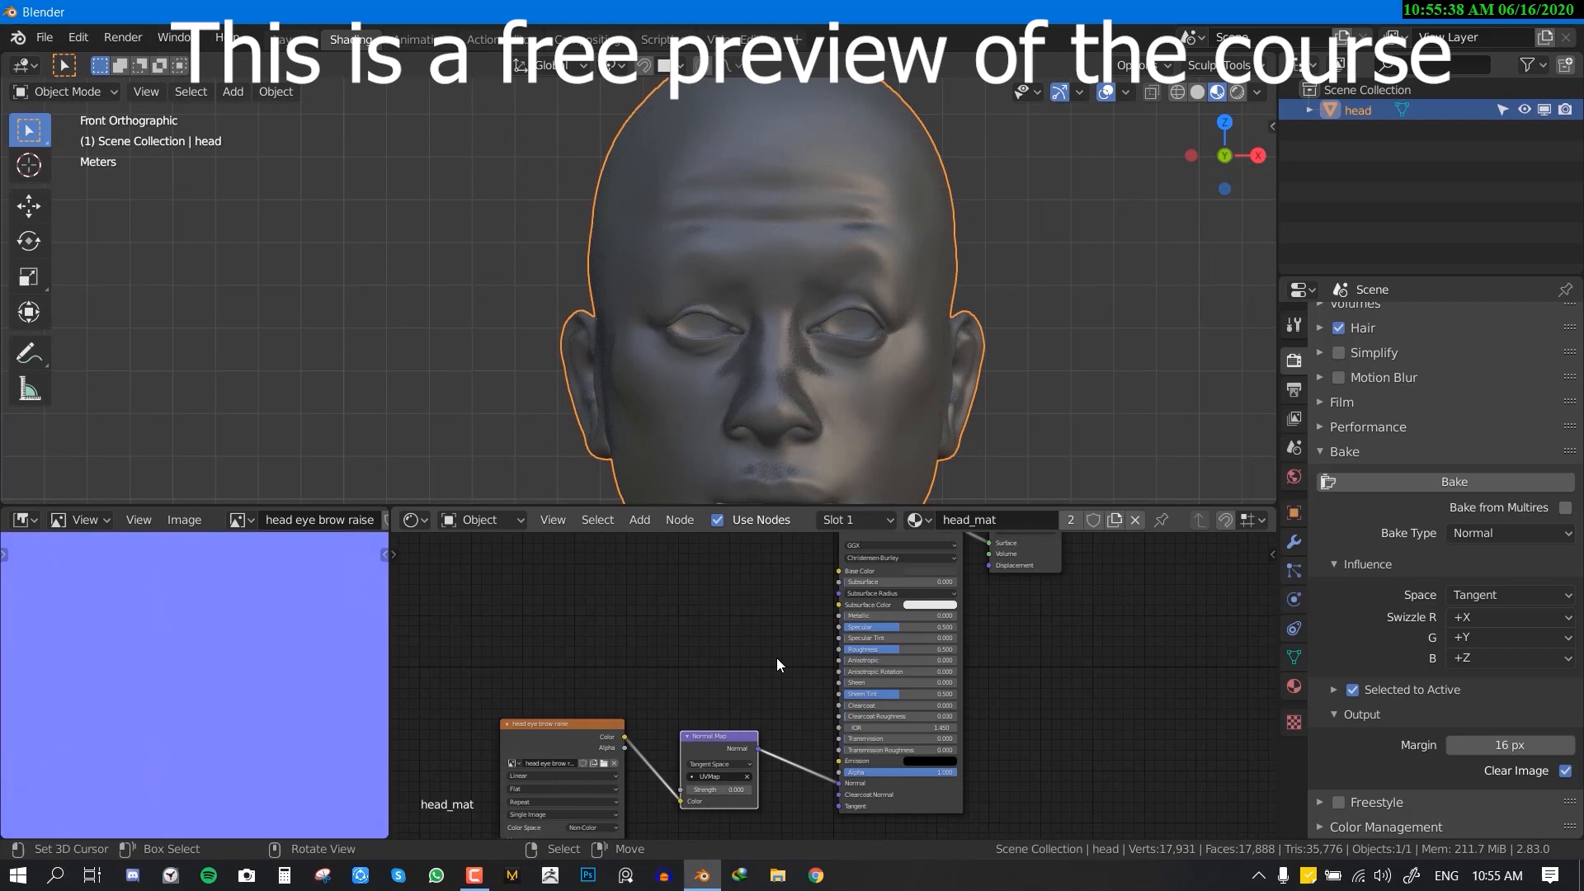
# - Set the Normal Map strength to 1
pyautogui.click(729, 789)
pyautogui.write('1')
pyautogui.press('Return')
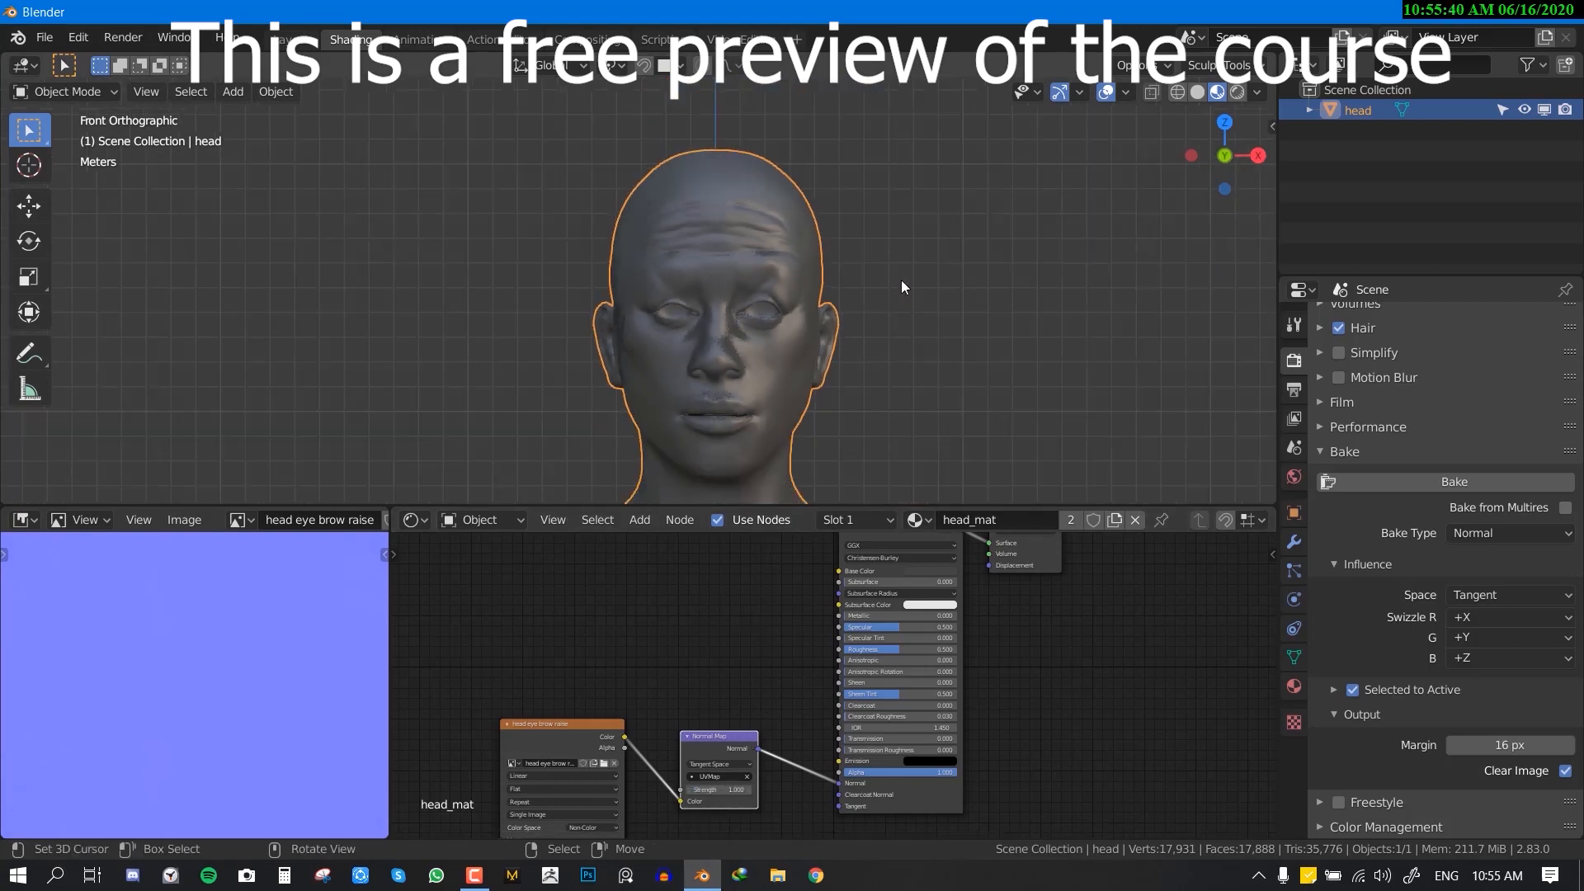